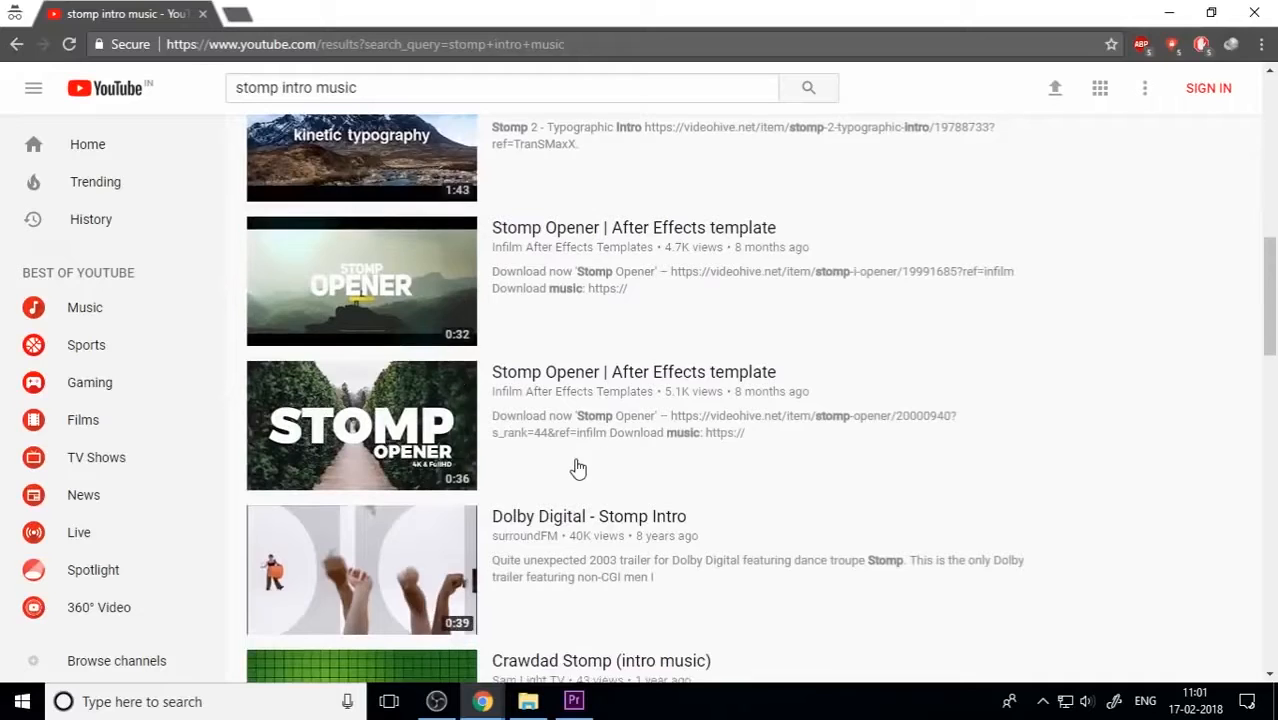
Switch to Premiere Pro and create a new sequence with the Canon XF MPEG2 720p30 preset.
{"action": "scroll", "coordinate": [576, 465], "scroll_direction": "down", "scroll_amount": 3}
{"action": "scroll", "coordinate": [685, 513], "scroll_direction": "down", "scroll_amount": 2}
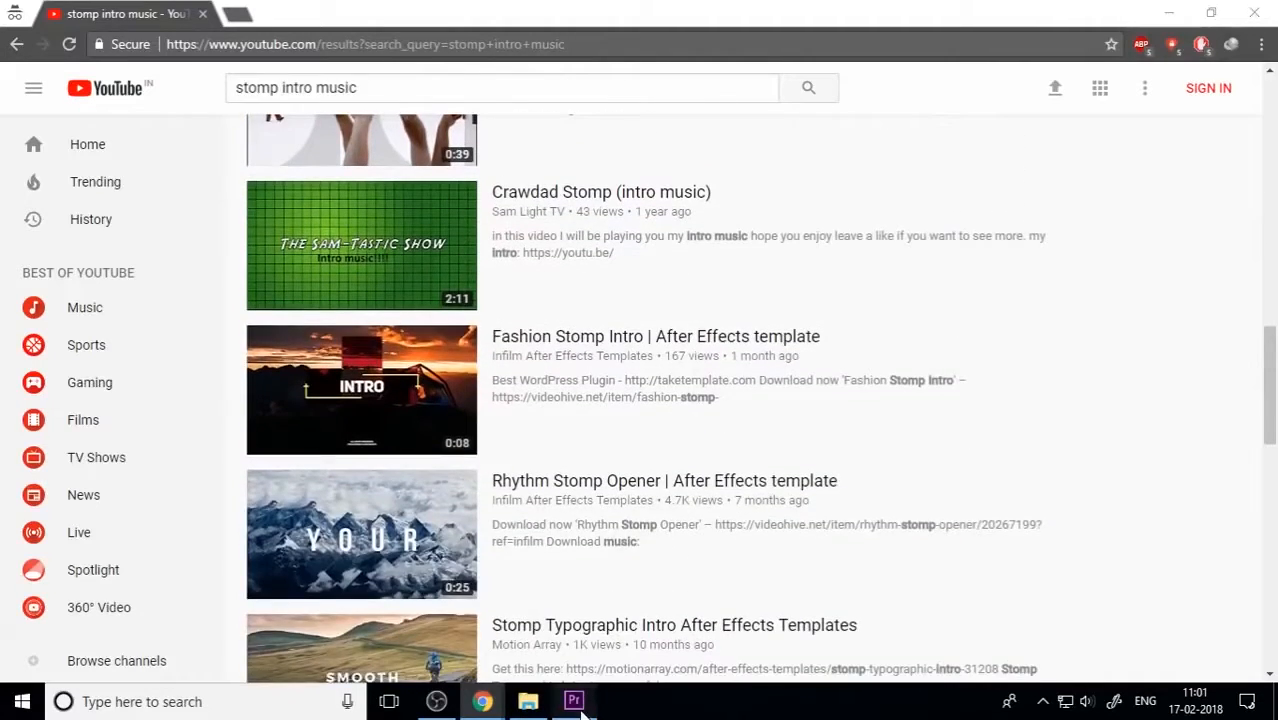
{"action": "left_click", "coordinate": [574, 701]}
{"action": "left_click", "coordinate": [628, 719]}
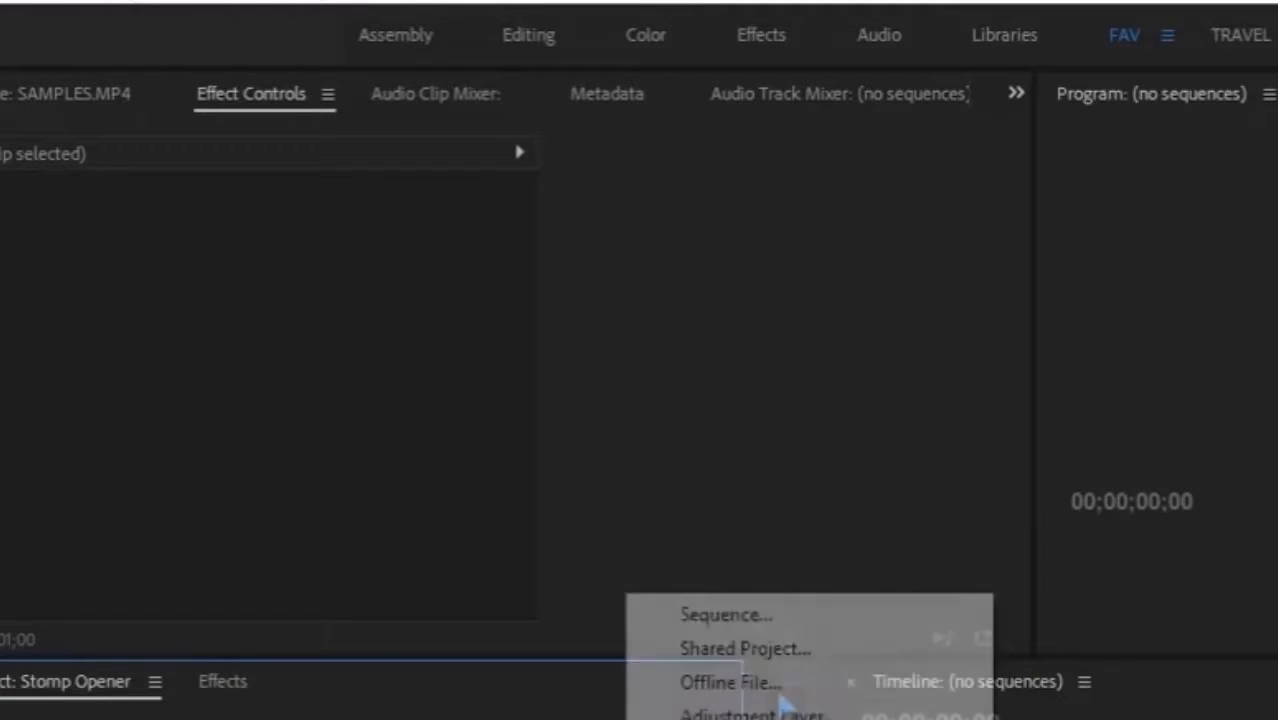
{"action": "left_click", "coordinate": [793, 626]}
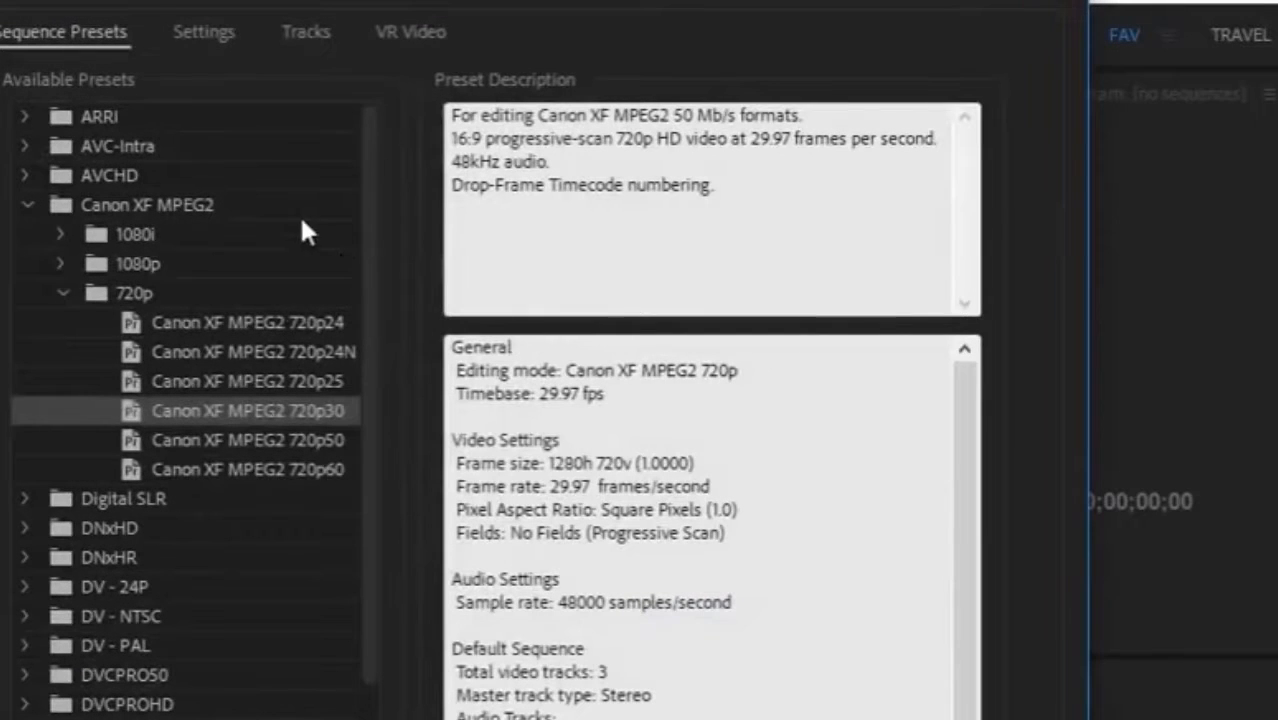
{"action": "double_click", "coordinate": [284, 412]}
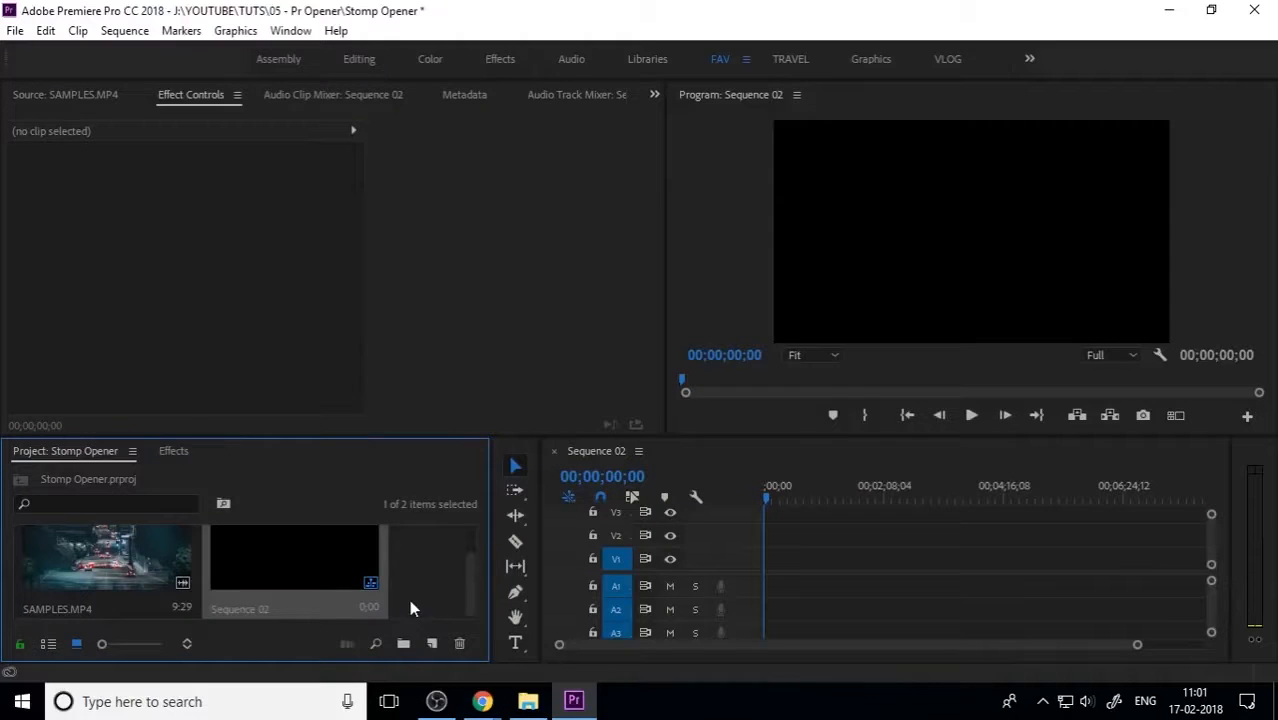
{"action": "left_click", "coordinate": [409, 600]}
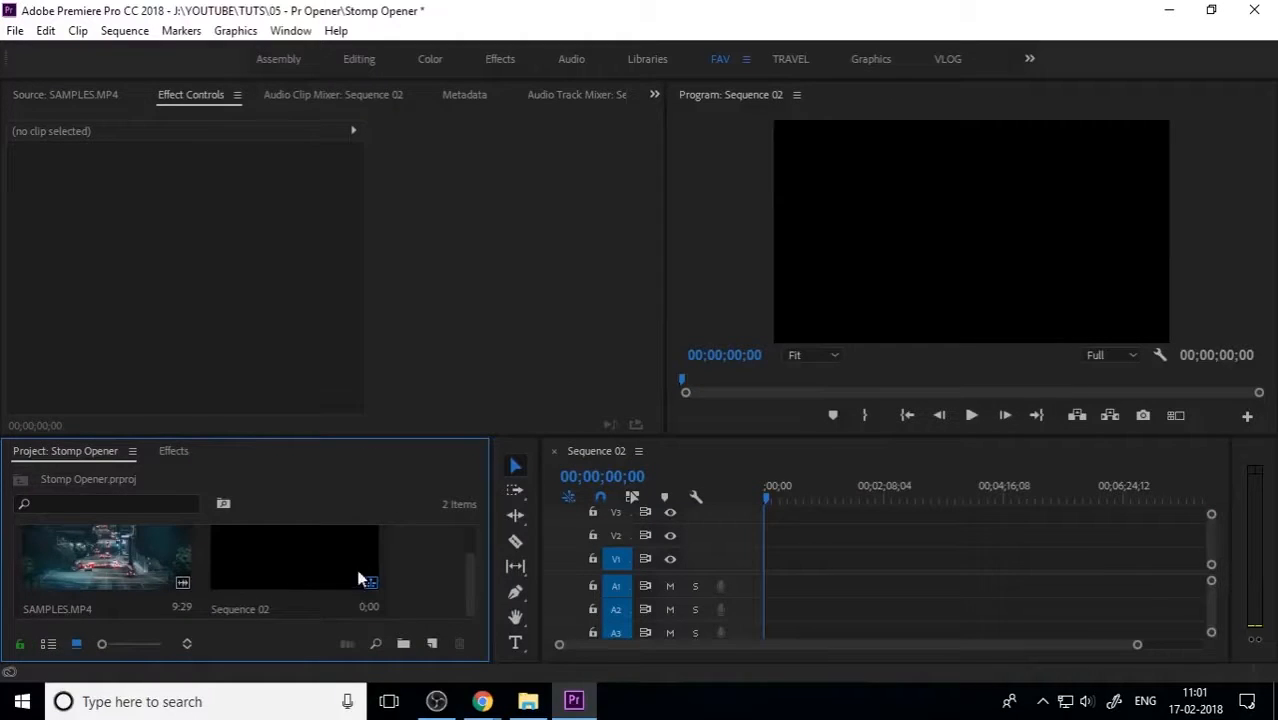
Open SAMPLES.MP4 in the source monitor and place only its audio at the start of track A1.
{"action": "double_click", "coordinate": [169, 530]}
{"action": "left_click_drag", "start_coordinate": [47, 383], "coordinate": [5, 383]}
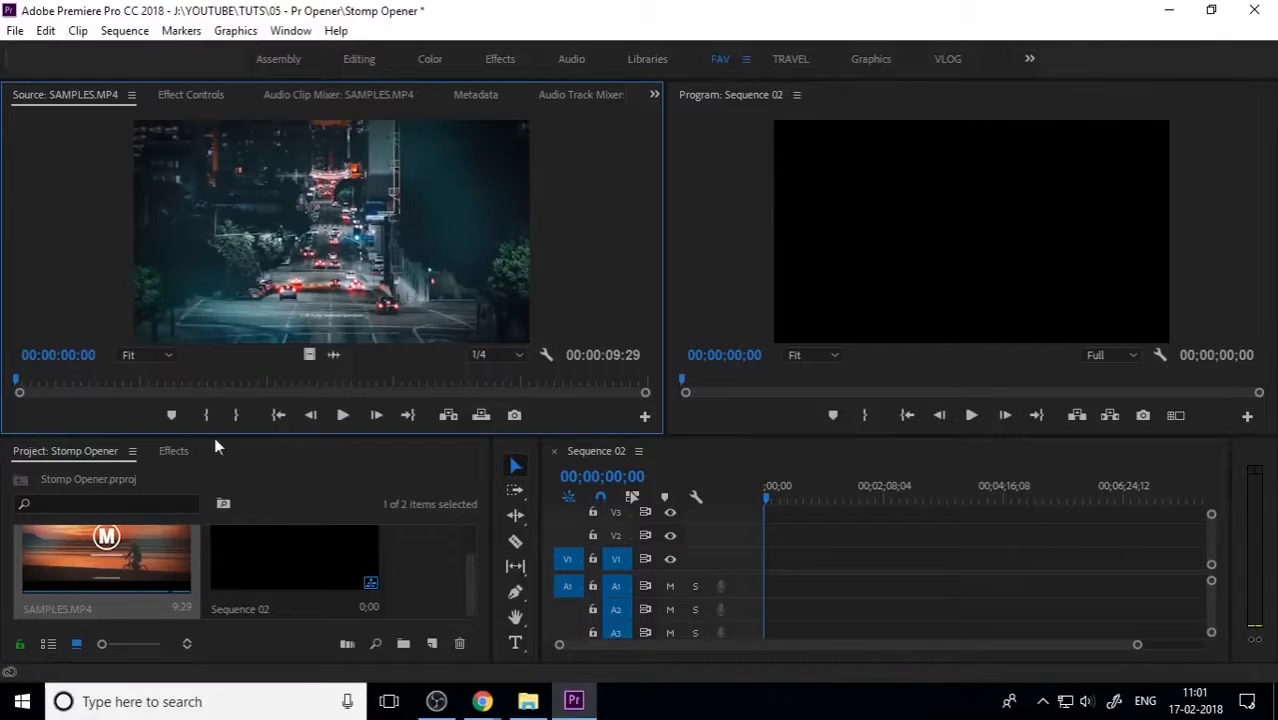
{"action": "left_click_drag", "start_coordinate": [333, 355], "coordinate": [772, 598]}
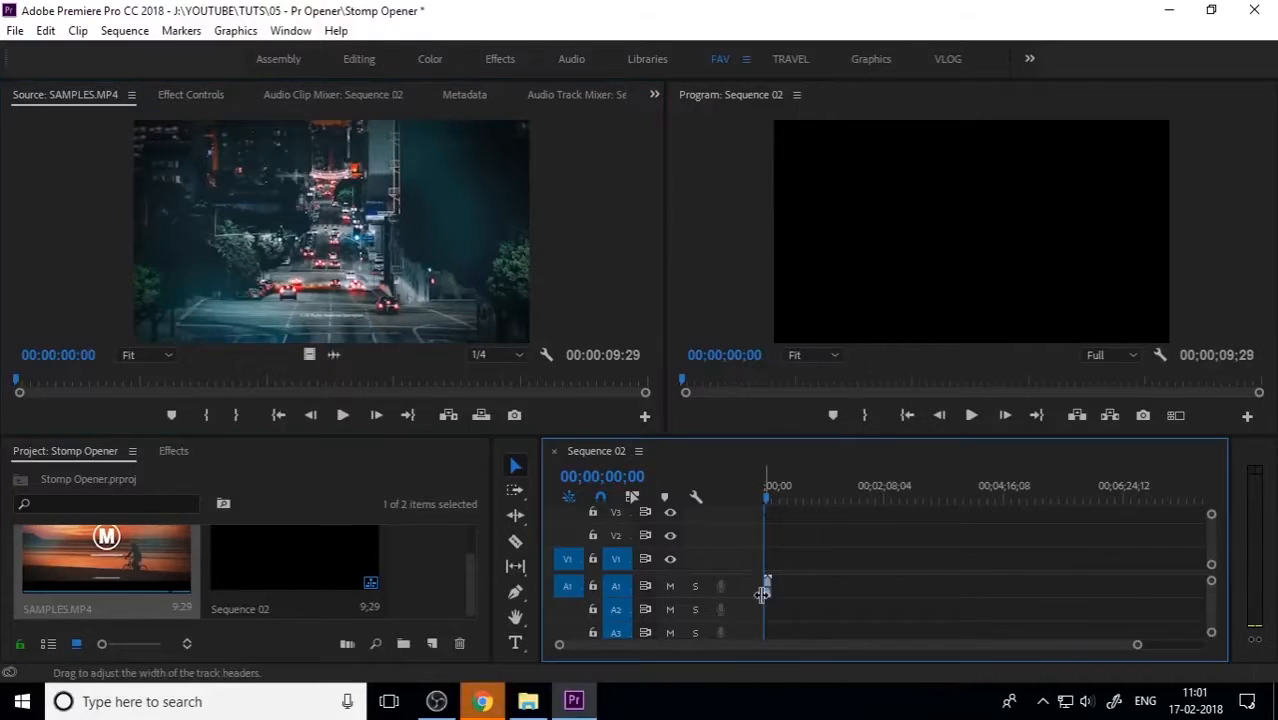
Play the audio on track A1 from the beginning to listen for its beats.
{"action": "key", "text": "equal"}
{"action": "key", "text": "equal"}
{"action": "key", "text": "equal"}
{"action": "key", "text": "equal"}
{"action": "key", "text": "equal"}
{"action": "left_click_drag", "start_coordinate": [808, 500], "coordinate": [742, 508]}
{"action": "key", "text": "space"}
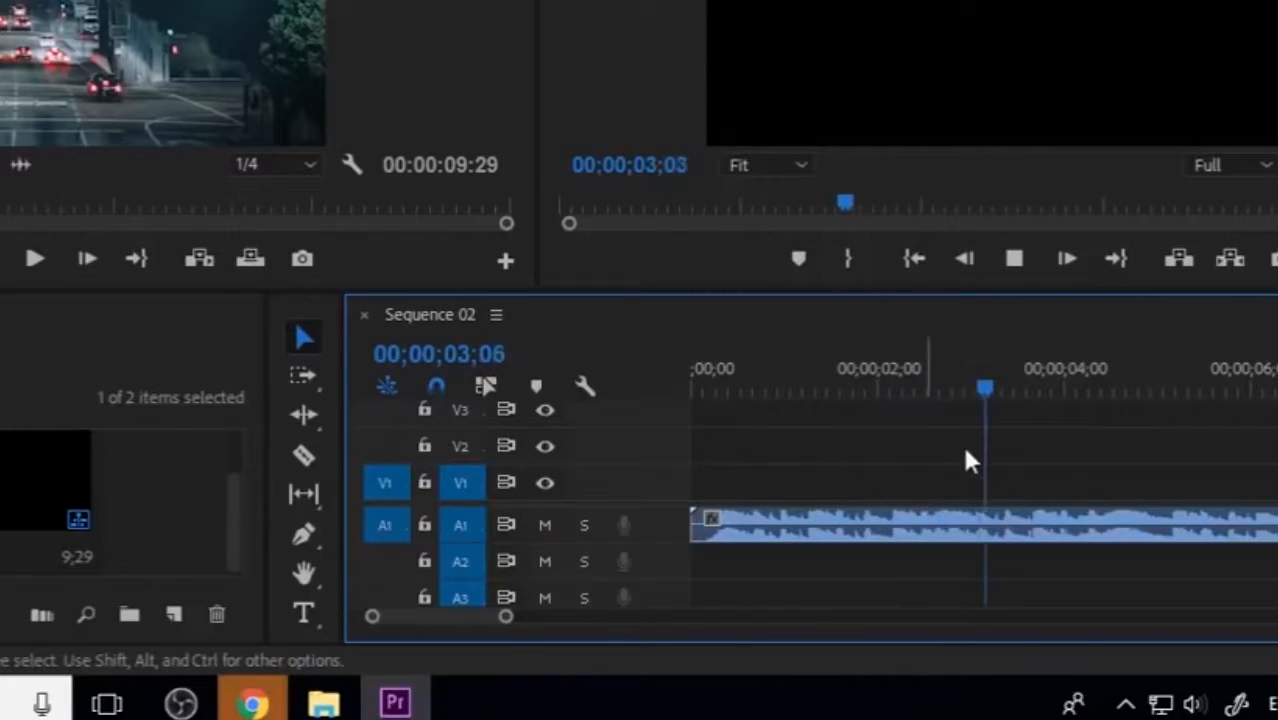
{"action": "key", "text": "minus"}
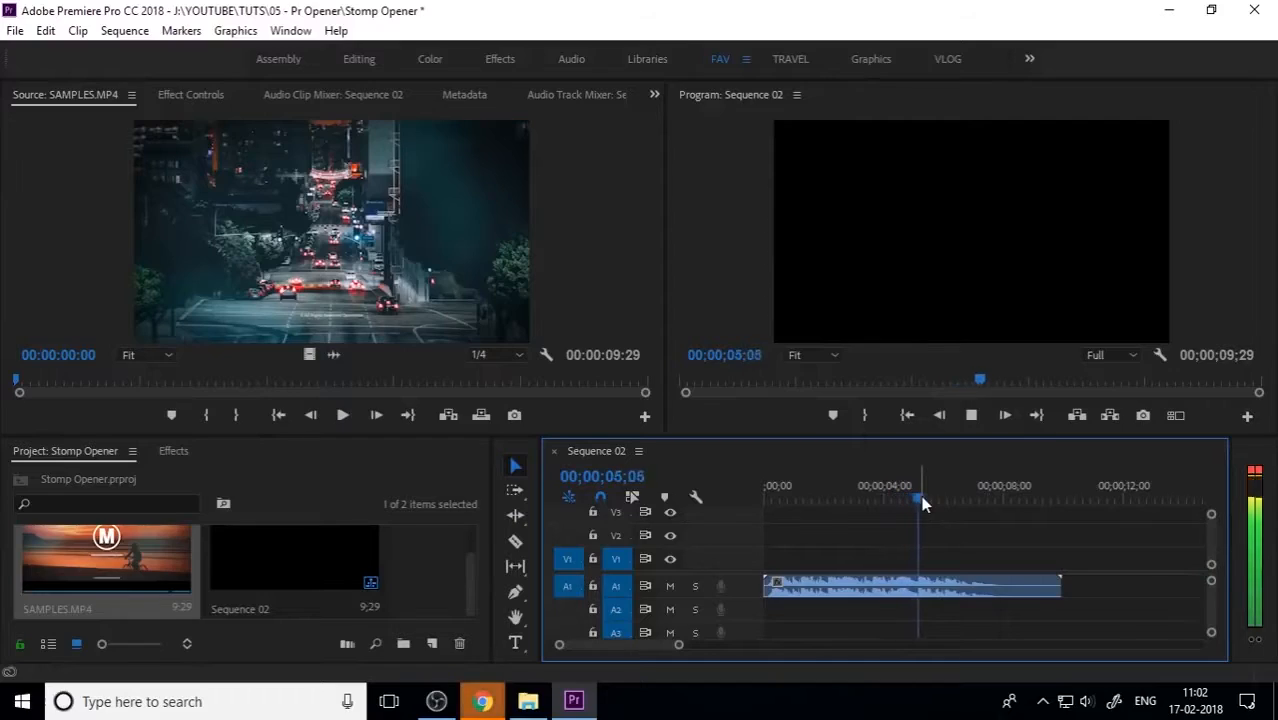
{"action": "key", "text": "space"}
{"action": "left_click_drag", "start_coordinate": [922, 500], "coordinate": [664, 526]}
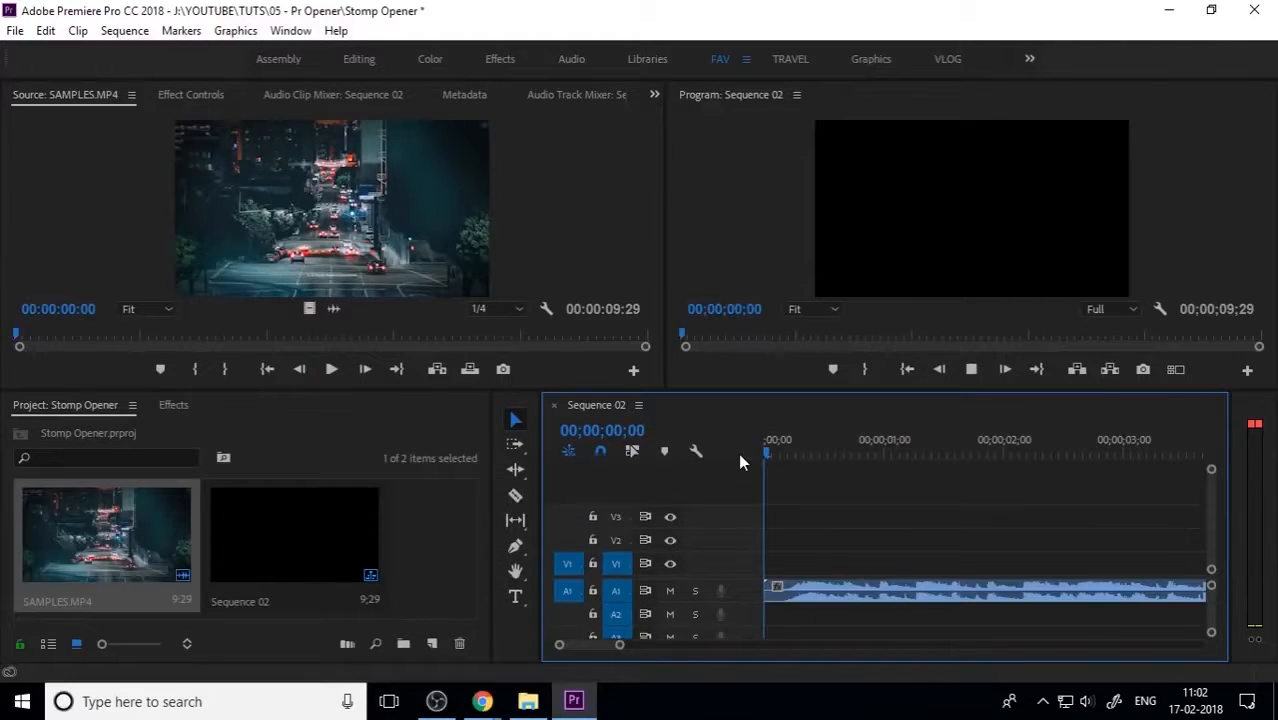
Try to place a sequence marker on the first beat at 00;00;00;08.
{"action": "key", "text": "space"}
{"action": "left_click_drag", "start_coordinate": [850, 457], "coordinate": [647, 472]}
{"action": "left_click", "coordinate": [796, 453]}
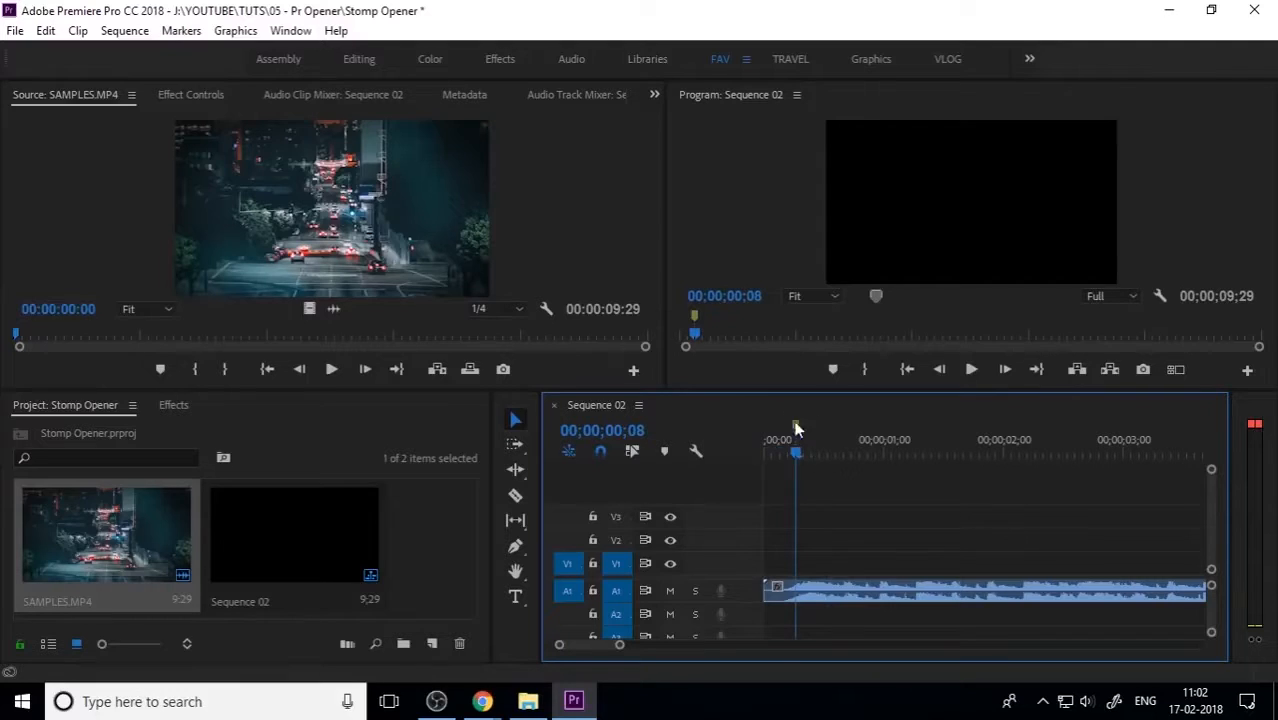
{"action": "left_click_drag", "start_coordinate": [800, 459], "coordinate": [733, 475]}
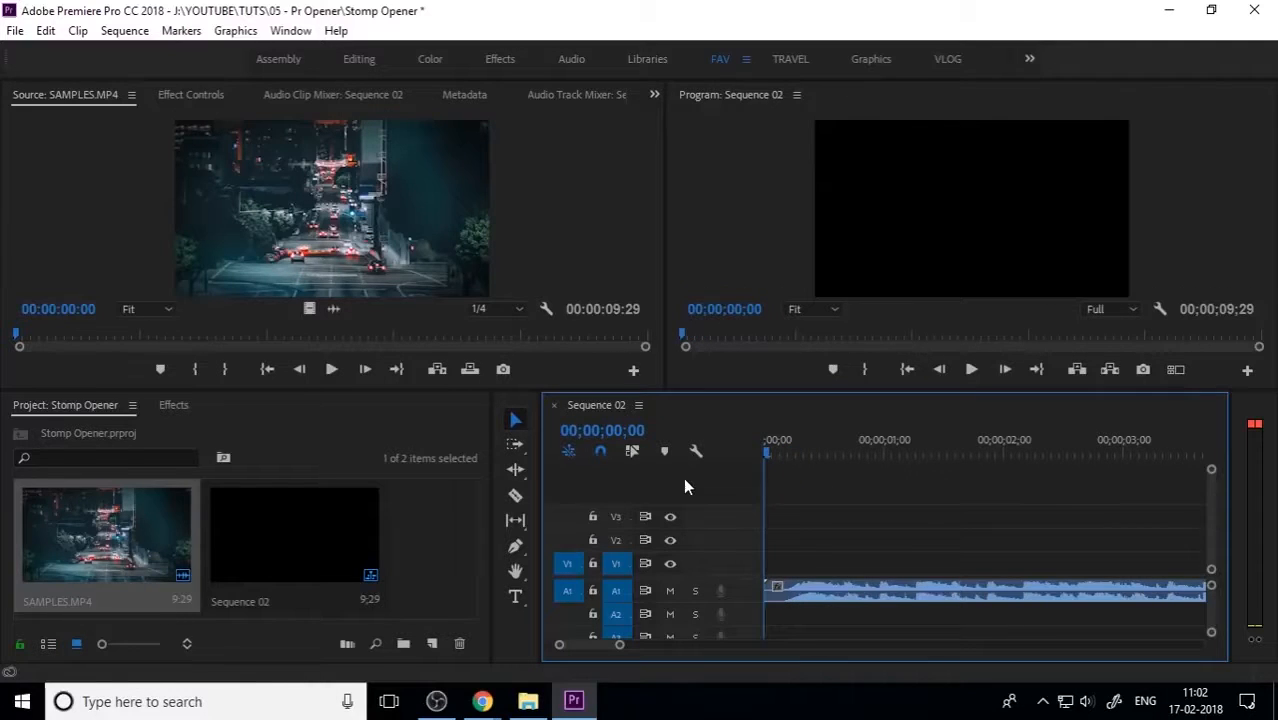
Mark the first beat at about 0.3 seconds during playback and undo the two markers placed after it.
{"action": "key", "text": "space"}
{"action": "key", "text": "m"}
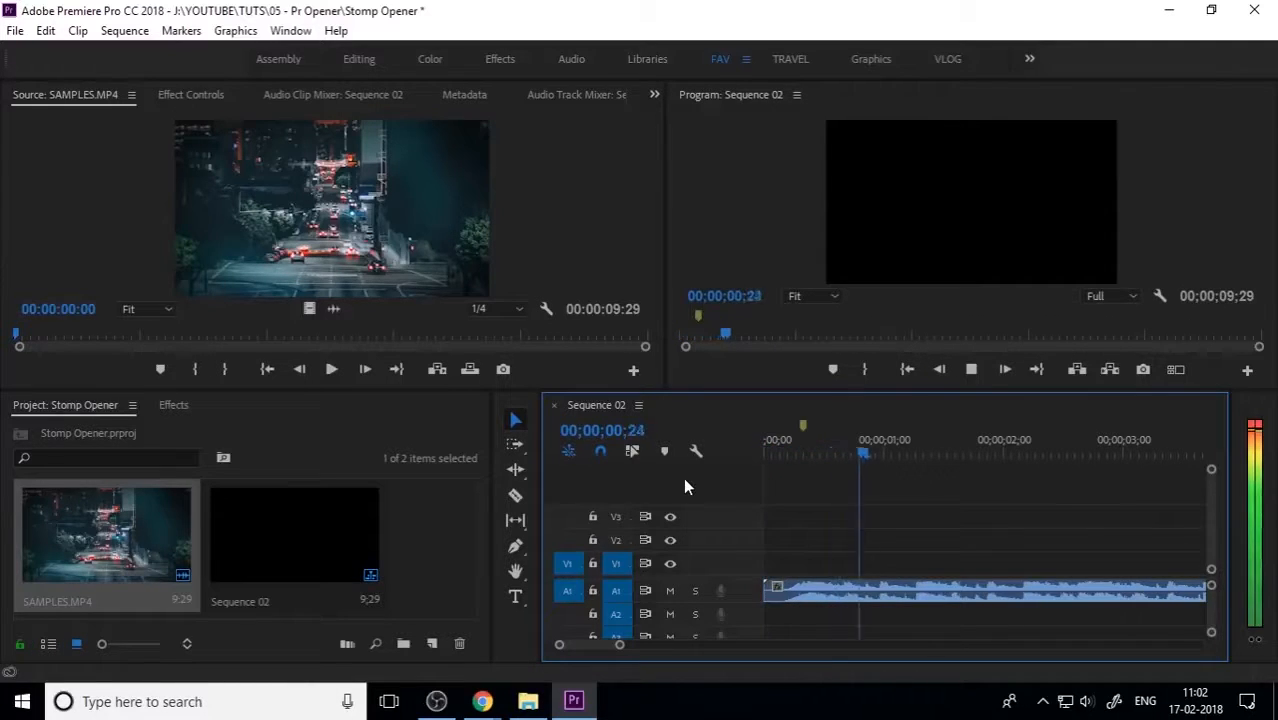
{"action": "key", "text": "m"}
{"action": "key", "text": "m"}
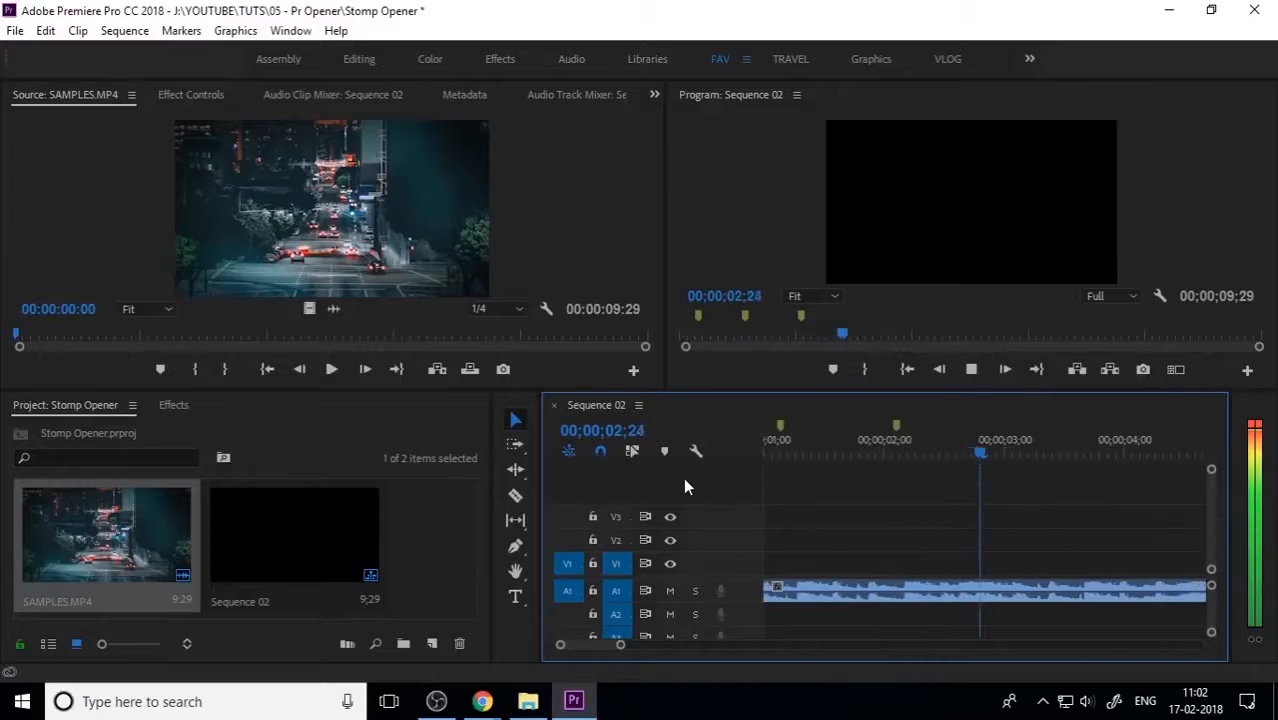
{"action": "key", "text": "space"}
{"action": "key", "text": "ctrl+z"}
{"action": "key", "text": "ctrl+z"}
Replay the music from the start and add markers on the beats at about 1.3 and 2.1 seconds.
{"action": "left_click_drag", "start_coordinate": [870, 440], "coordinate": [650, 488]}
{"action": "key", "text": "minus"}
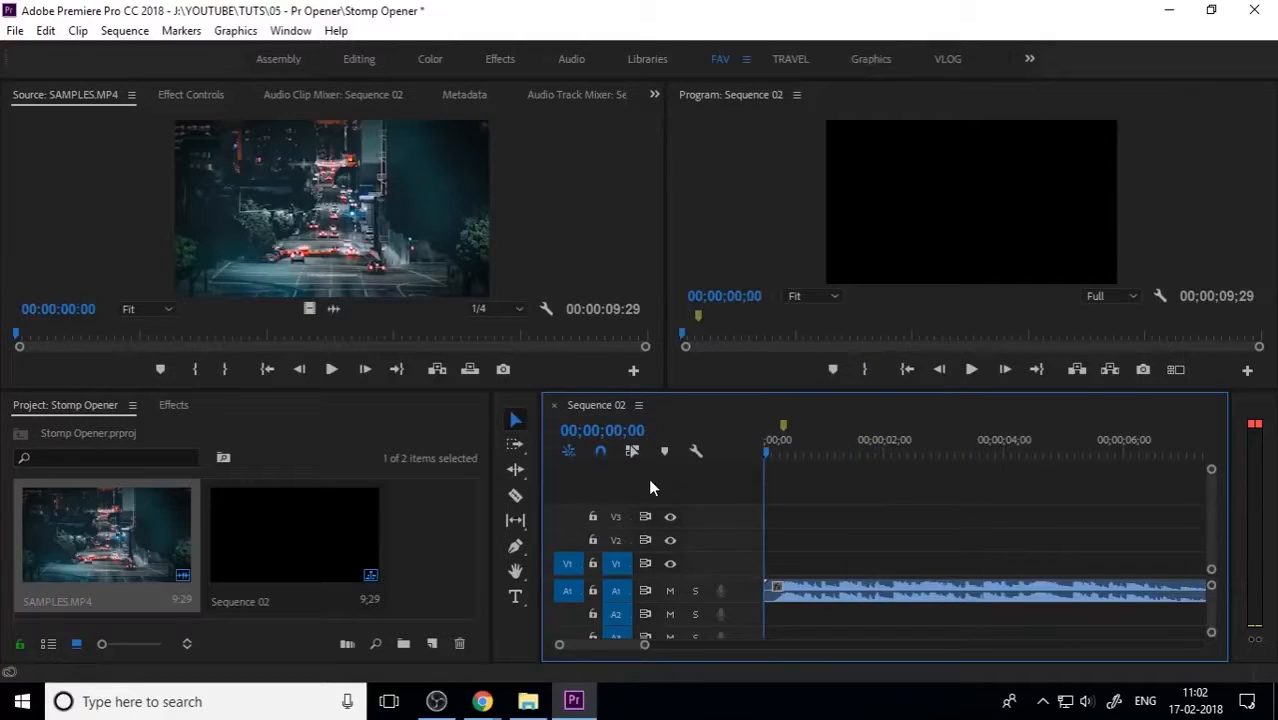
{"action": "key", "text": "space"}
{"action": "key", "text": "m"}
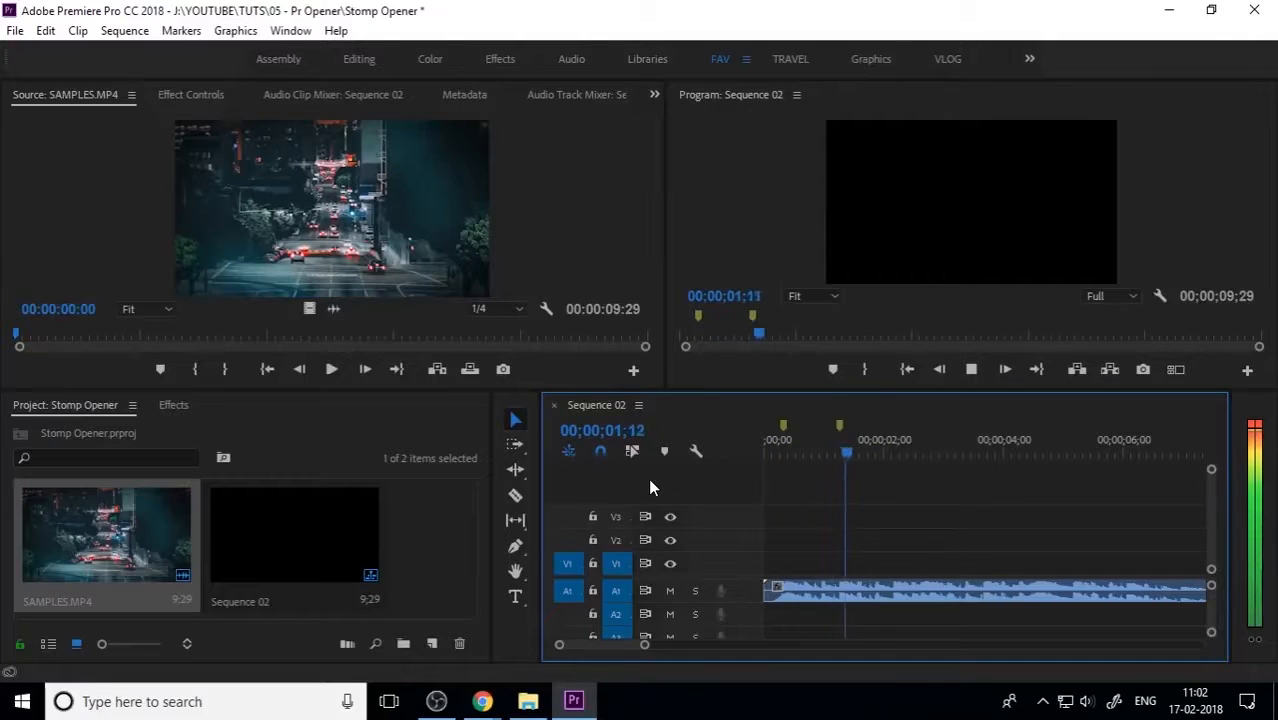
{"action": "key", "text": "m"}
{"action": "key", "text": "m"}
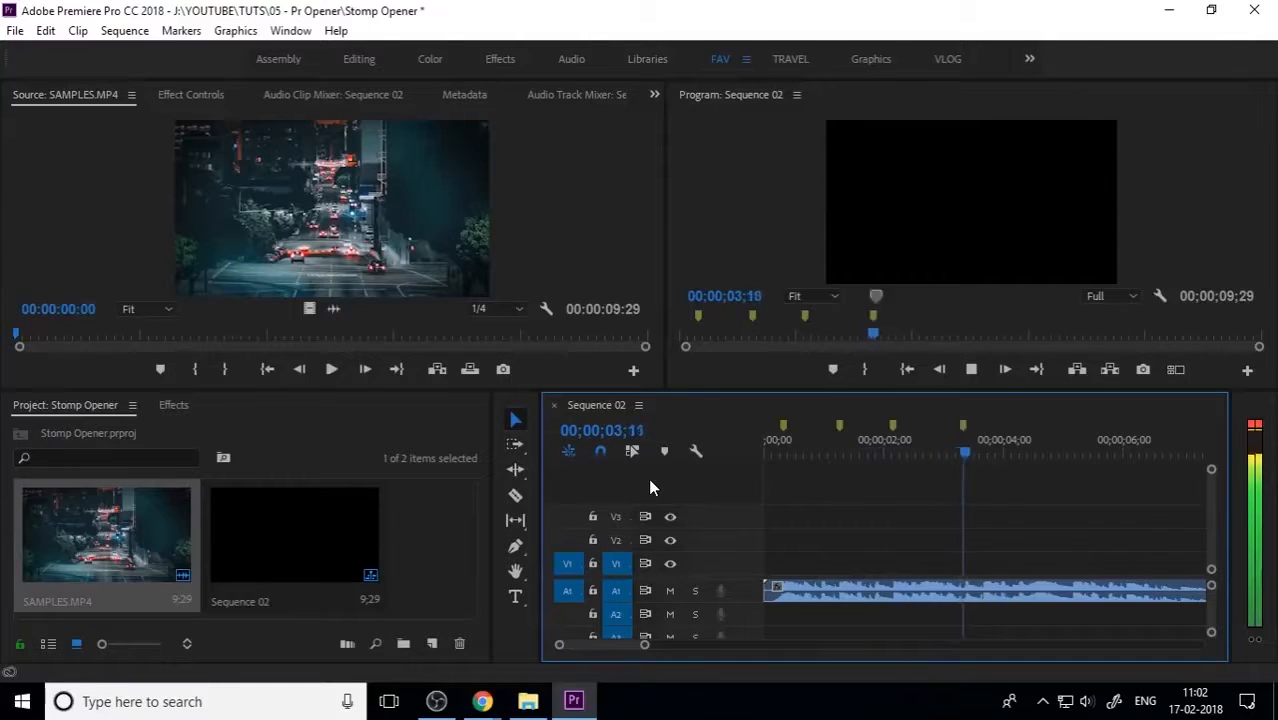
{"action": "key", "text": "space"}
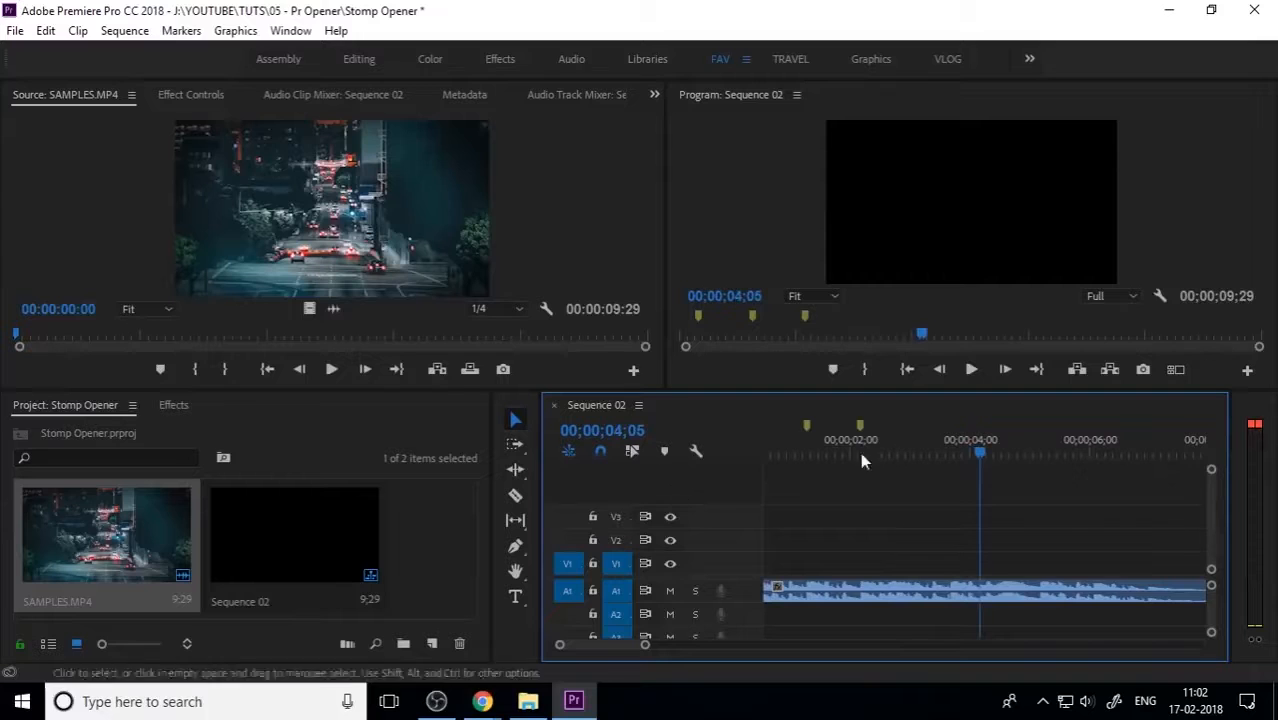
Resume playback near the 2-second point and add markers on the beats at about 3.7 and 4.6 seconds.
{"action": "left_click", "coordinate": [886, 440]}
{"action": "key", "text": "space"}
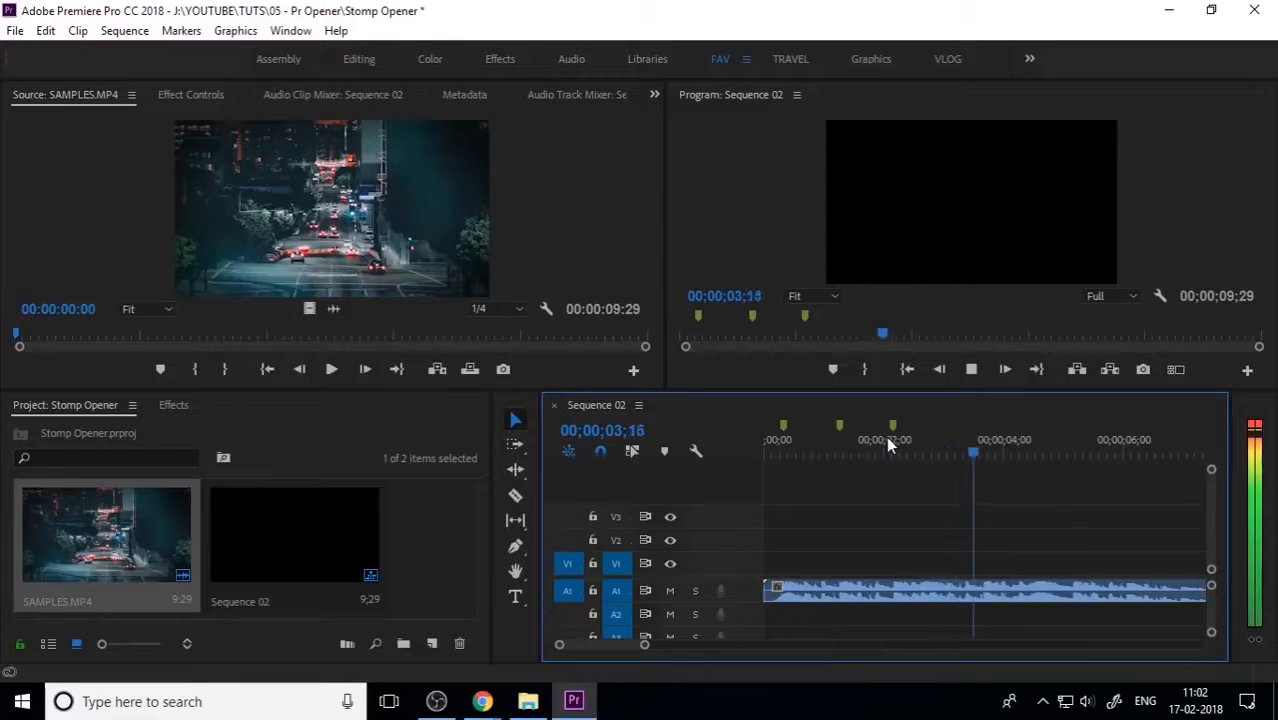
{"action": "key", "text": "m"}
{"action": "key", "text": "m"}
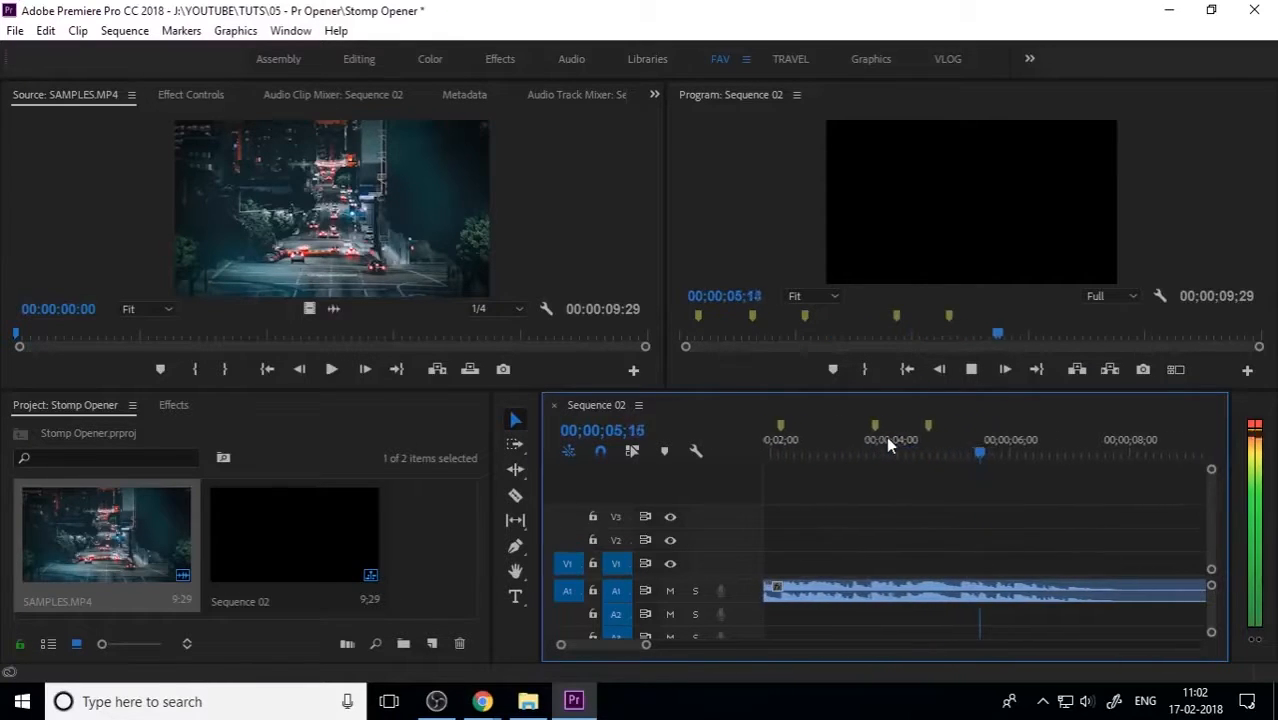
{"action": "key", "text": "space"}
Add a marker on the beat at about 2.7 seconds and return the playhead to the sequence start.
{"action": "left_click_drag", "start_coordinate": [941, 440], "coordinate": [588, 474]}
{"action": "left_click", "coordinate": [877, 456]}
{"action": "key", "text": "space"}
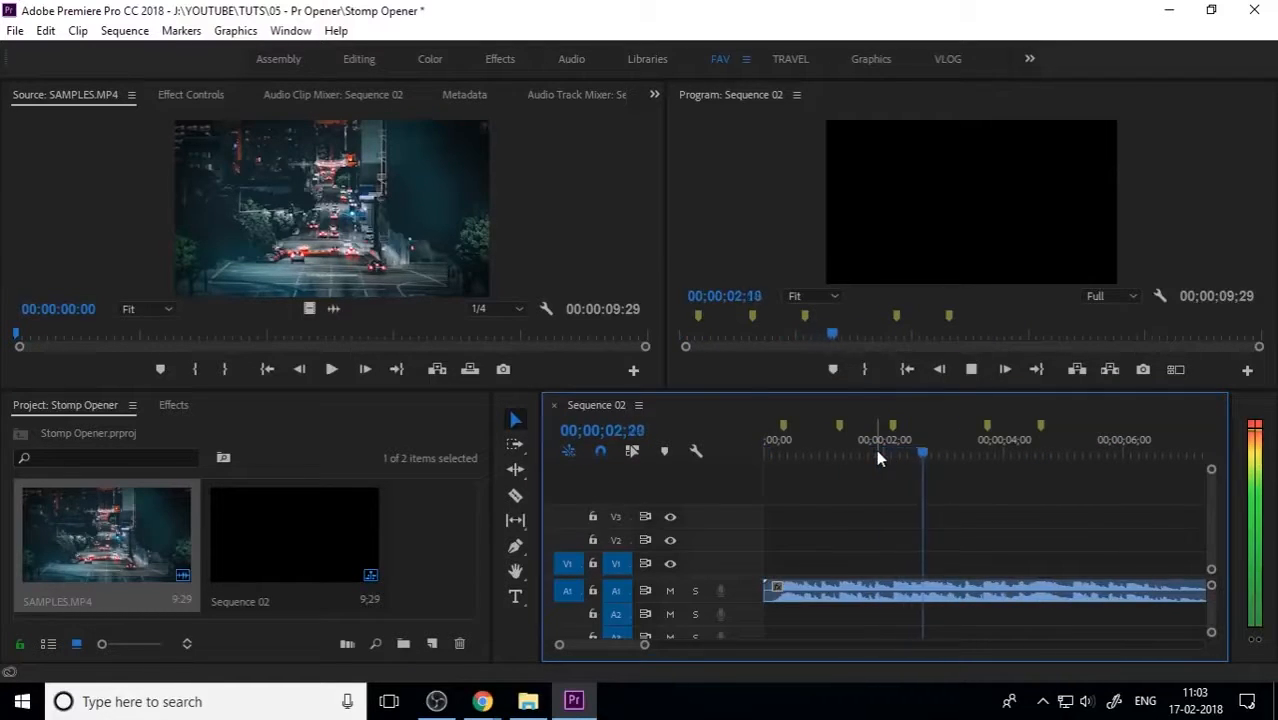
{"action": "key", "text": "space"}
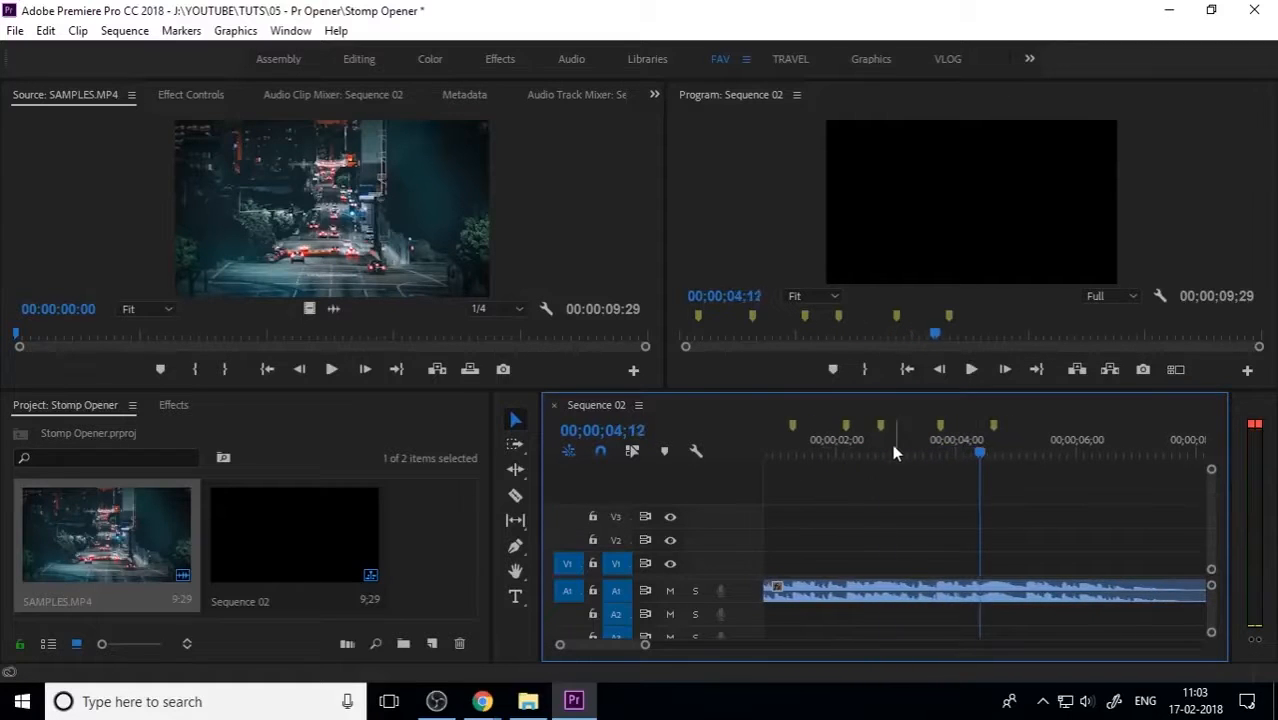
{"action": "left_click_drag", "start_coordinate": [893, 448], "coordinate": [393, 513]}
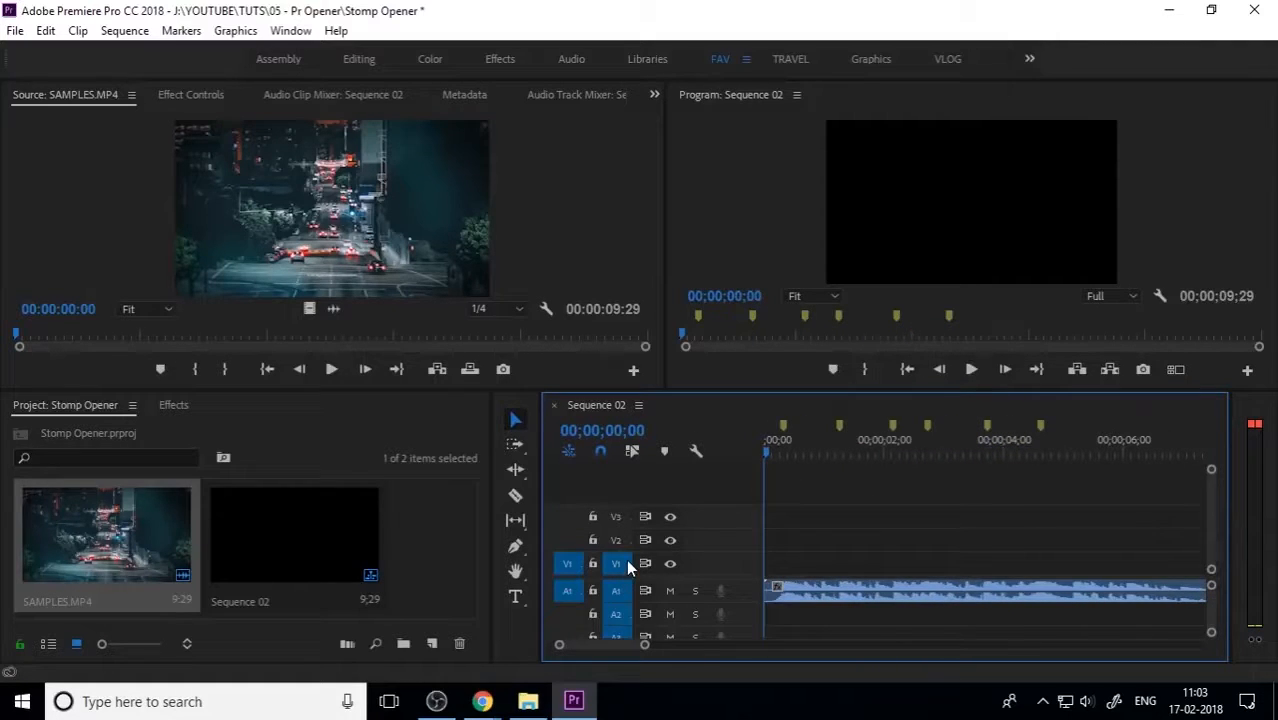
Create a new bin named PHOTOS in the project.
{"action": "left_click", "coordinate": [433, 547]}
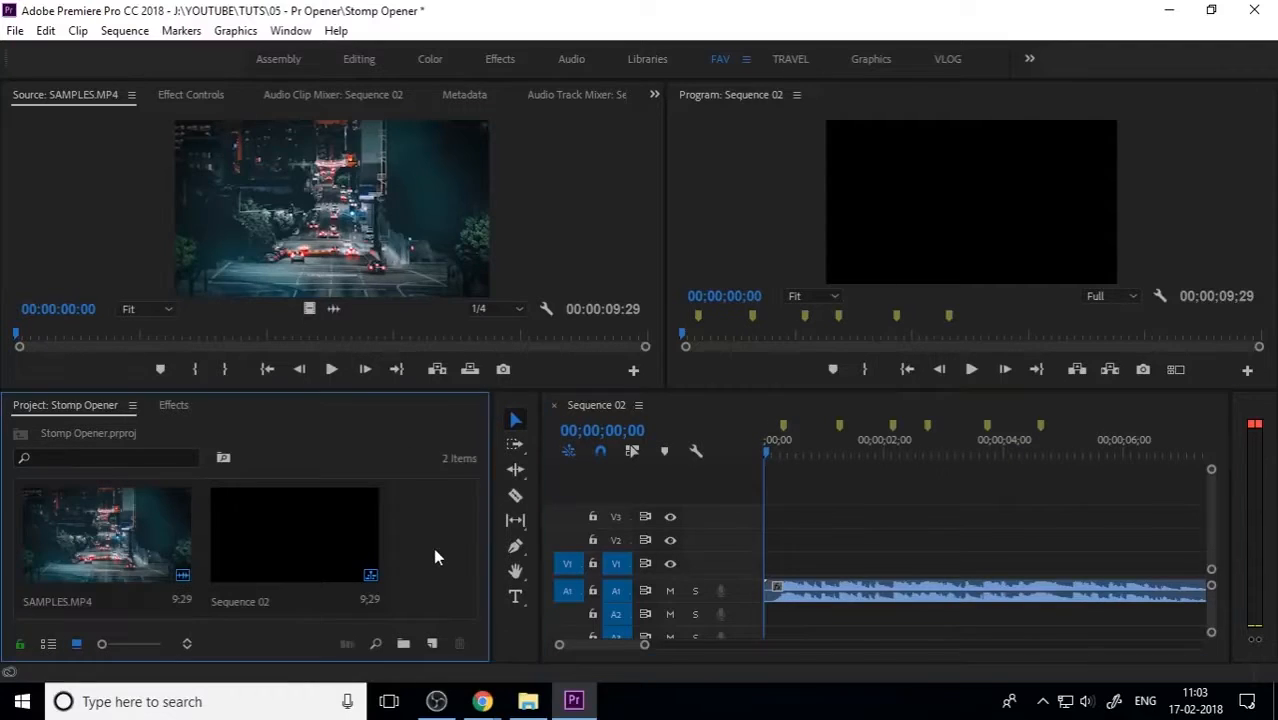
{"action": "left_click", "coordinate": [404, 643]}
{"action": "type", "text": "PHOTO"}
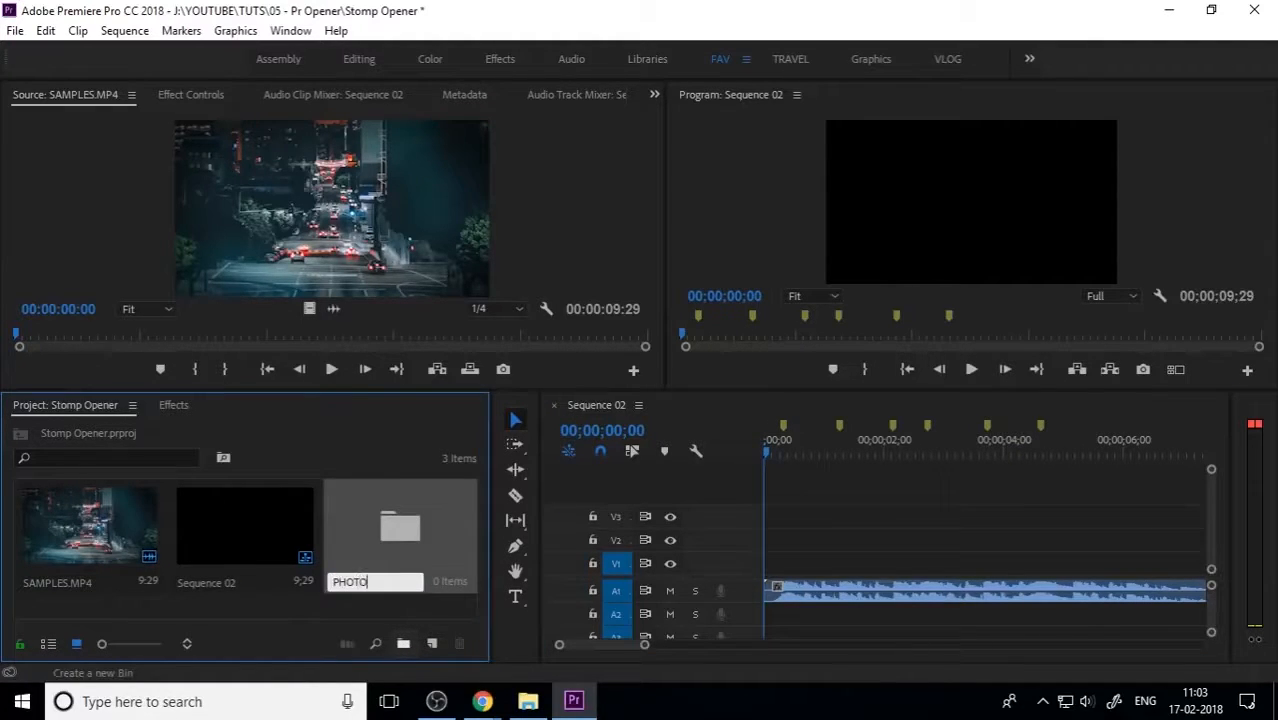
{"action": "type", "text": "S"}
{"action": "key", "text": "Return"}
Open the PHOTOS bin and import the ten images 1.jpg to 10.jpg into it from their folder.
{"action": "double_click", "coordinate": [419, 548]}
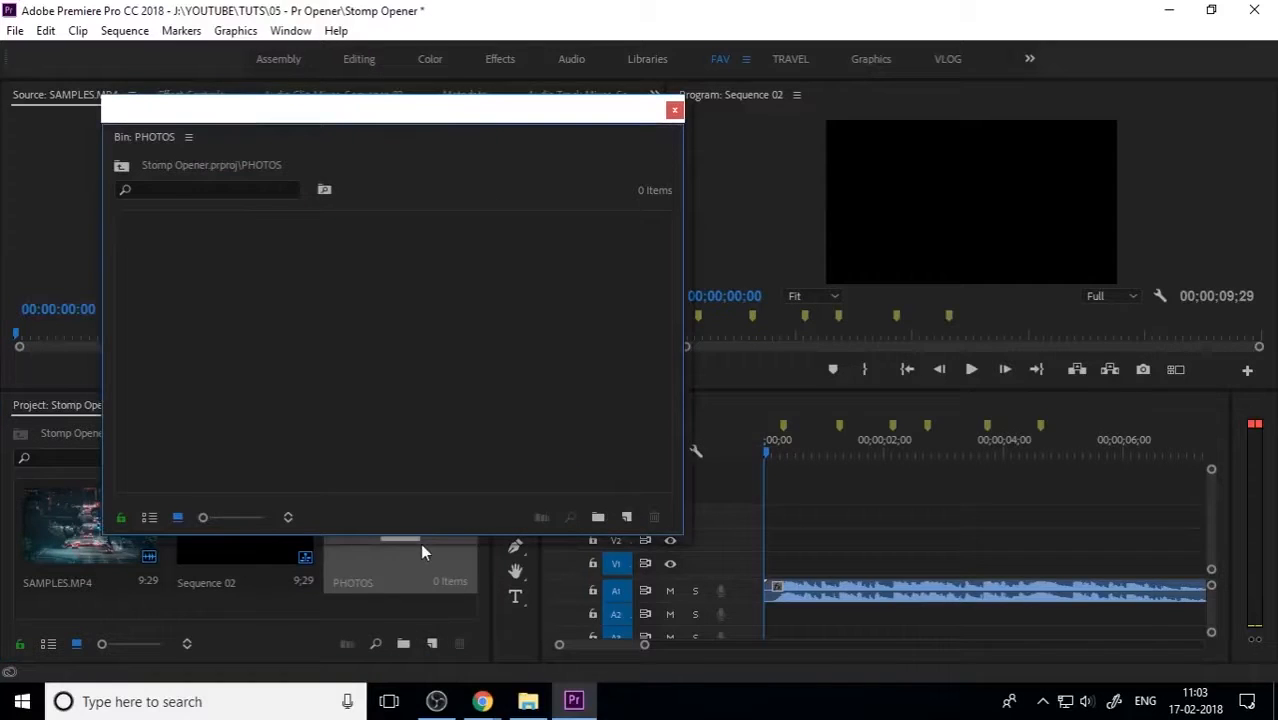
{"action": "key", "text": "alt+Tab"}
{"action": "left_click_drag", "start_coordinate": [217, 198], "coordinate": [232, 420]}
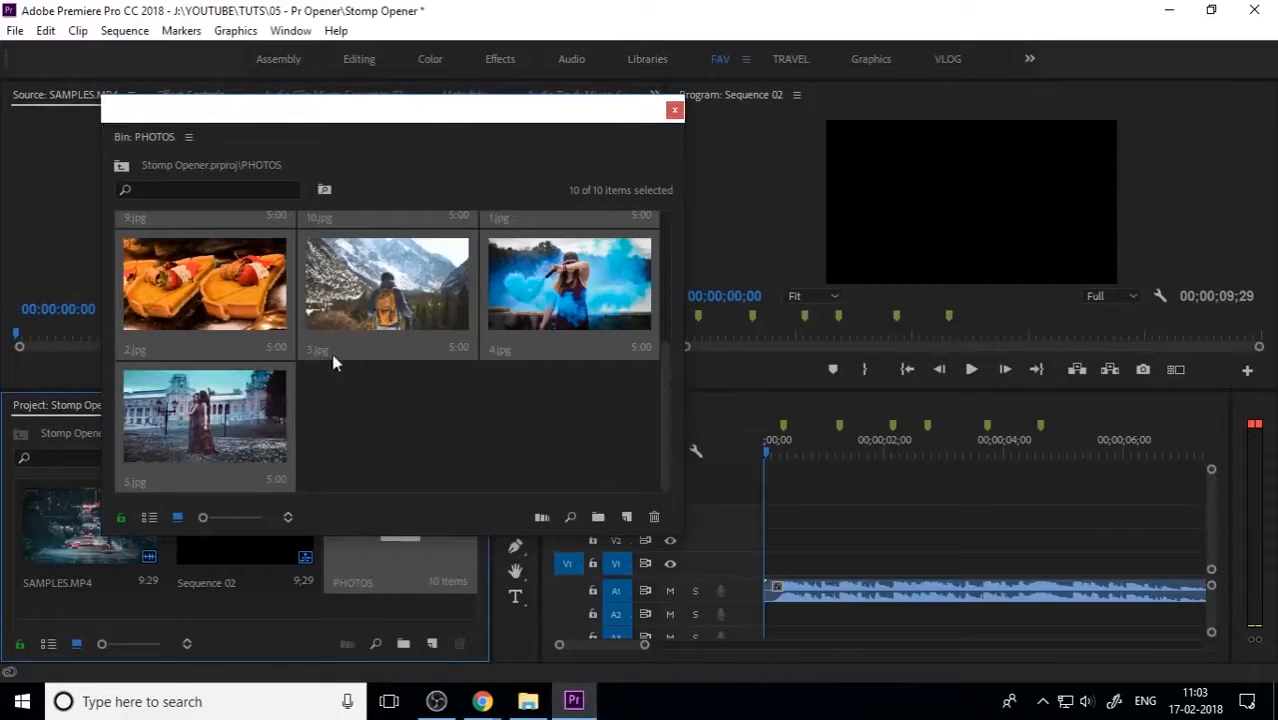
{"action": "left_click", "coordinate": [450, 460]}
{"action": "scroll", "coordinate": [440, 450], "scroll_direction": "up", "scroll_amount": 3}
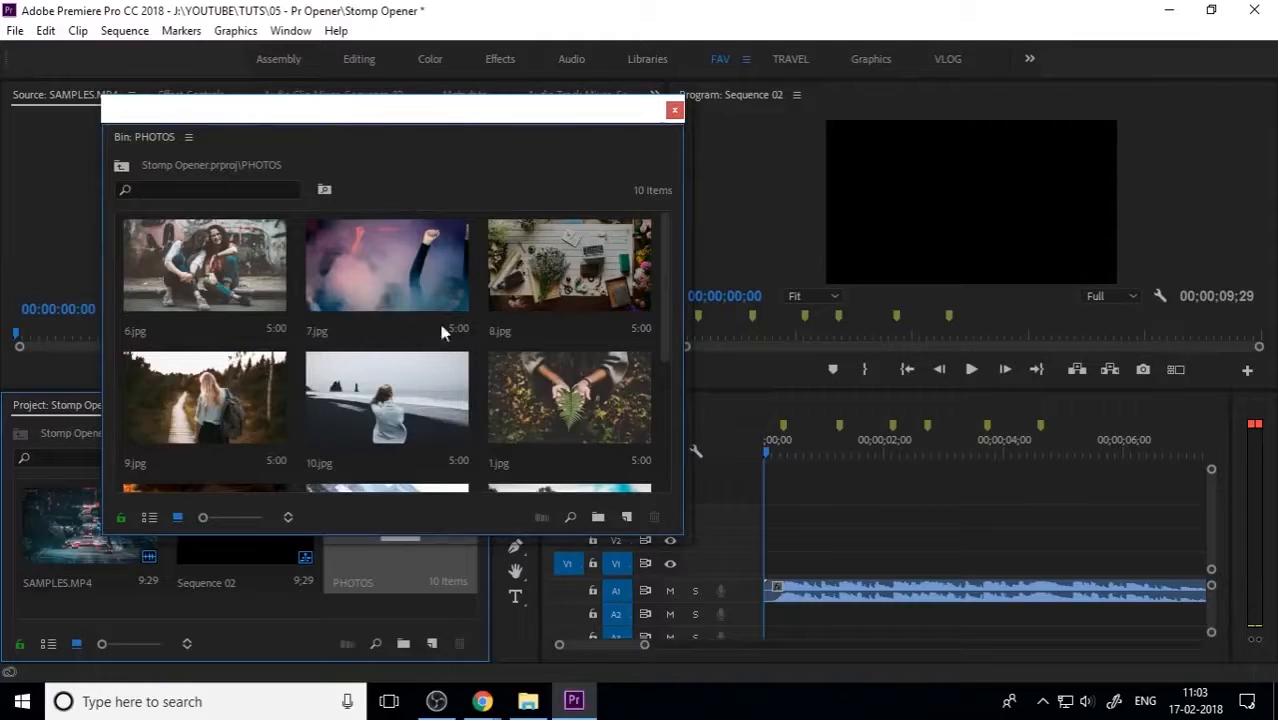
Place 7.jpg at the start of track V1, trim its end to the second marker, and close the PHOTOS bin.
{"action": "left_click_drag", "start_coordinate": [404, 284], "coordinate": [777, 567]}
{"action": "left_click_drag", "start_coordinate": [1058, 566], "coordinate": [838, 566]}
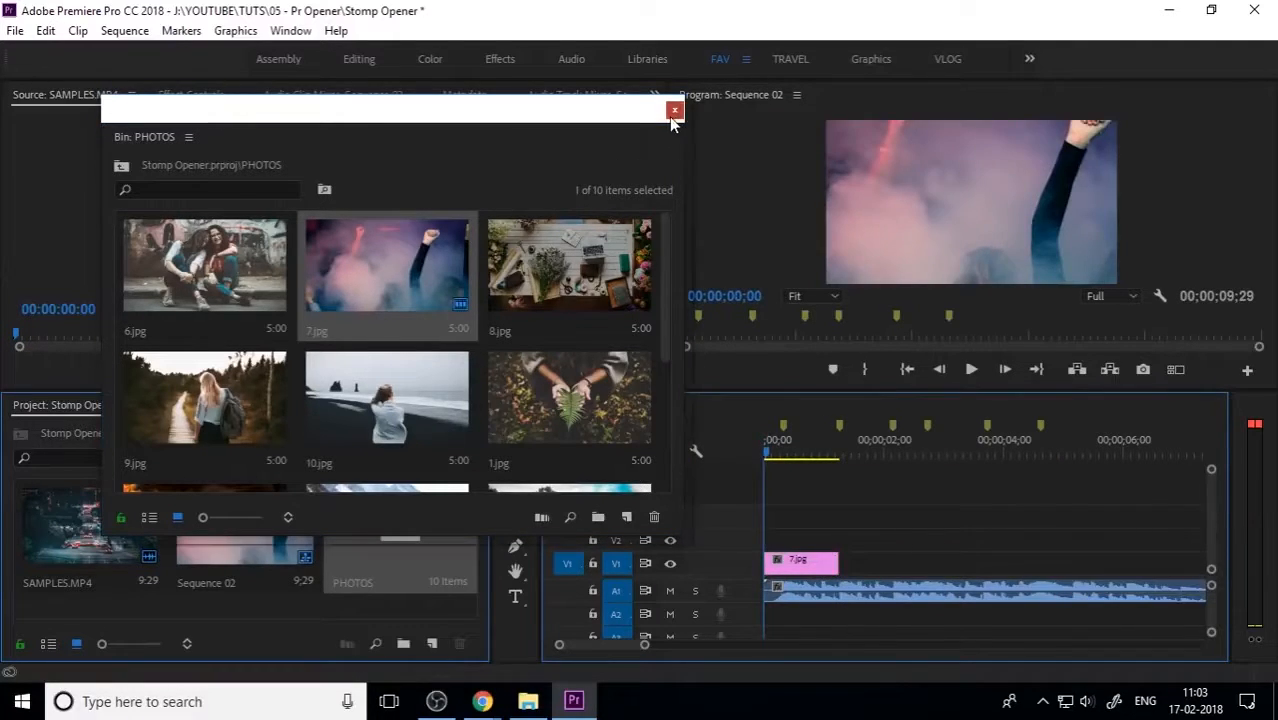
{"action": "left_click", "coordinate": [674, 110]}
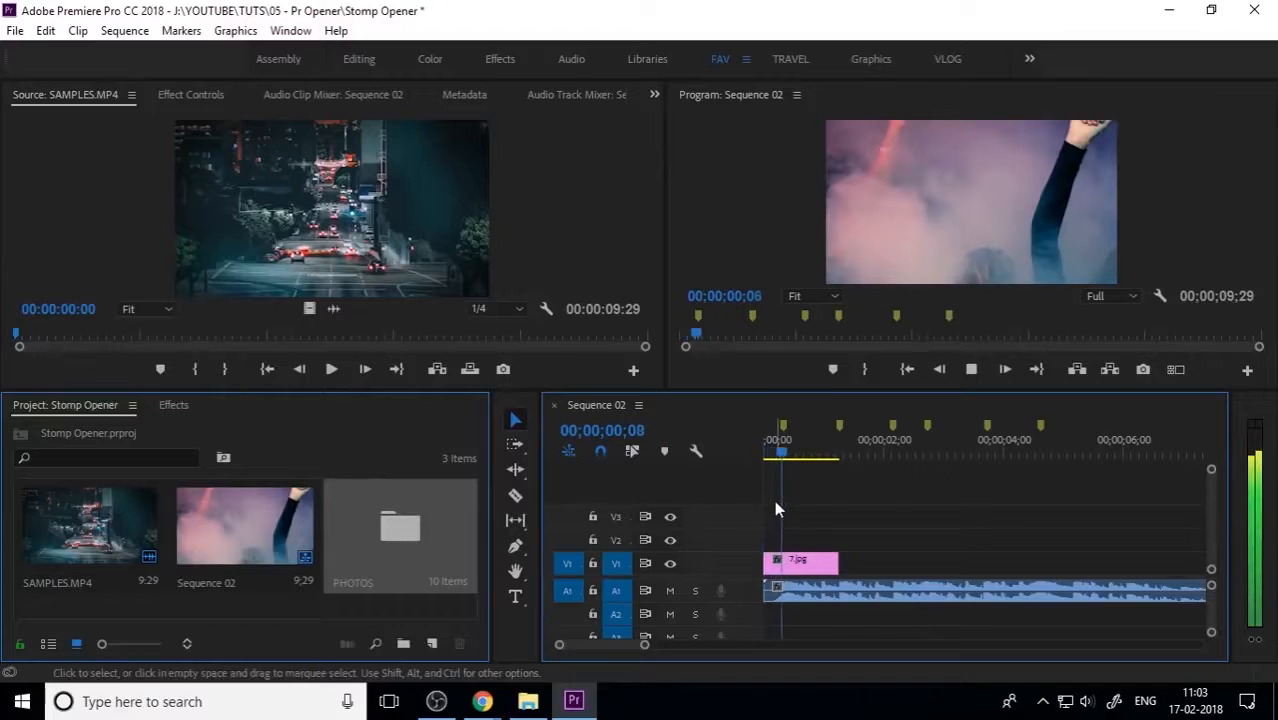
{"action": "key", "text": "space"}
{"action": "key", "text": "Home"}
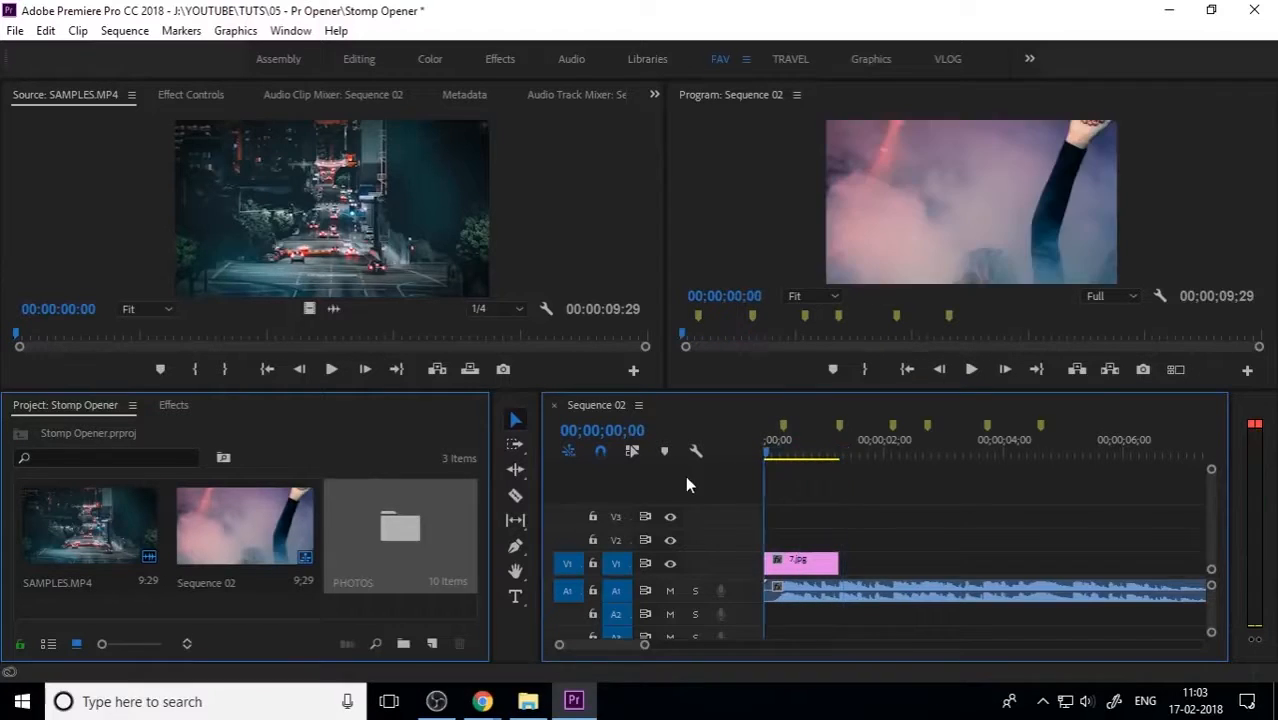
Add a text graphic reading HEY over the 7.jpg image at the start of the sequence.
{"action": "key", "text": "equal"}
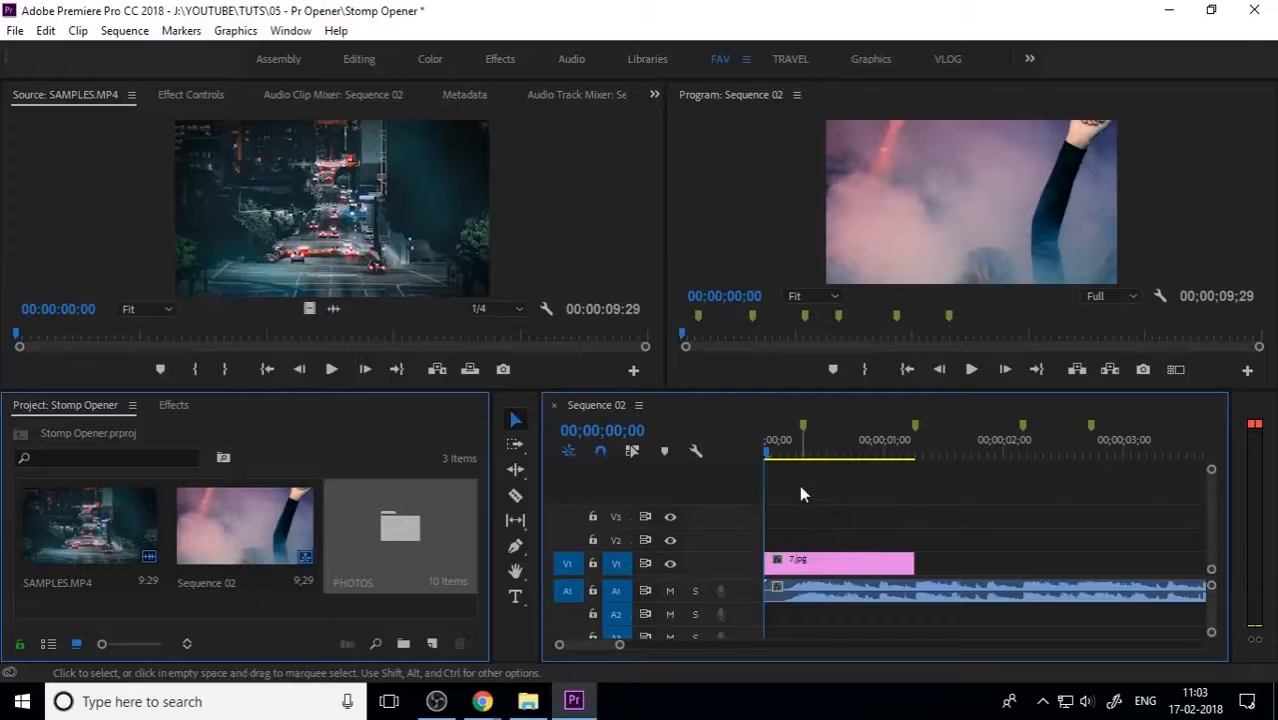
{"action": "left_click", "coordinate": [514, 599]}
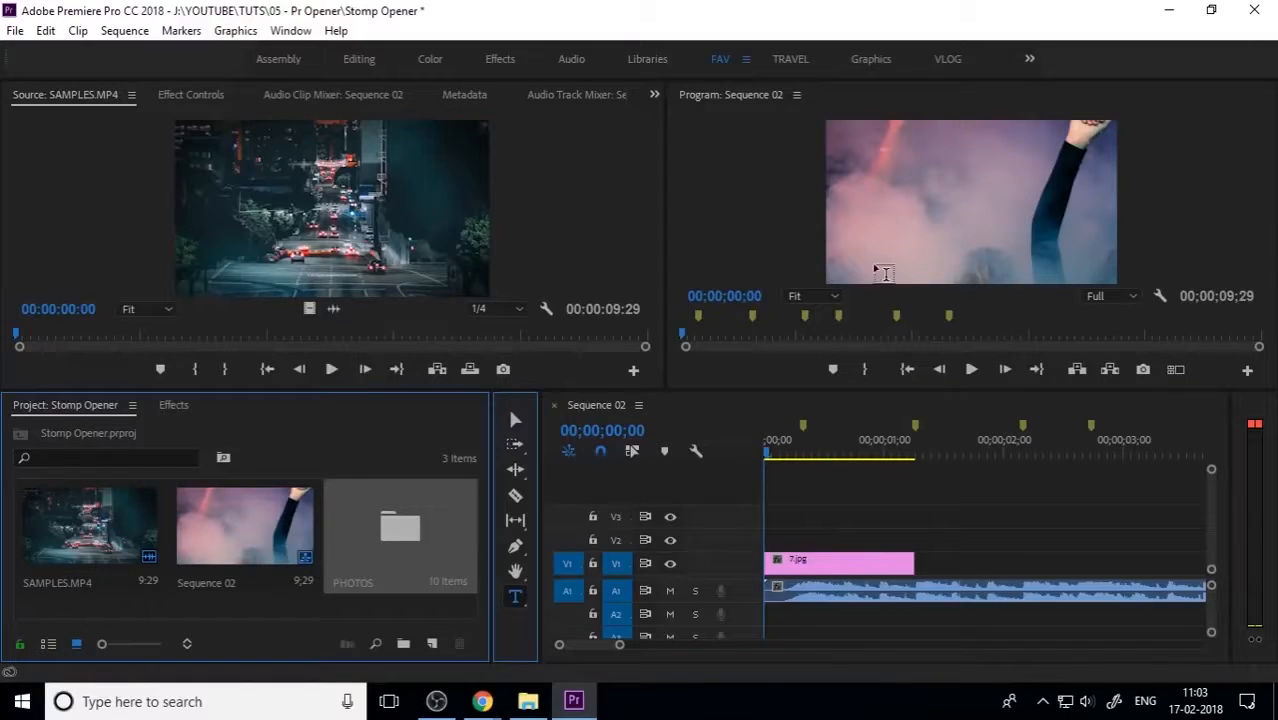
{"action": "left_click", "coordinate": [857, 215]}
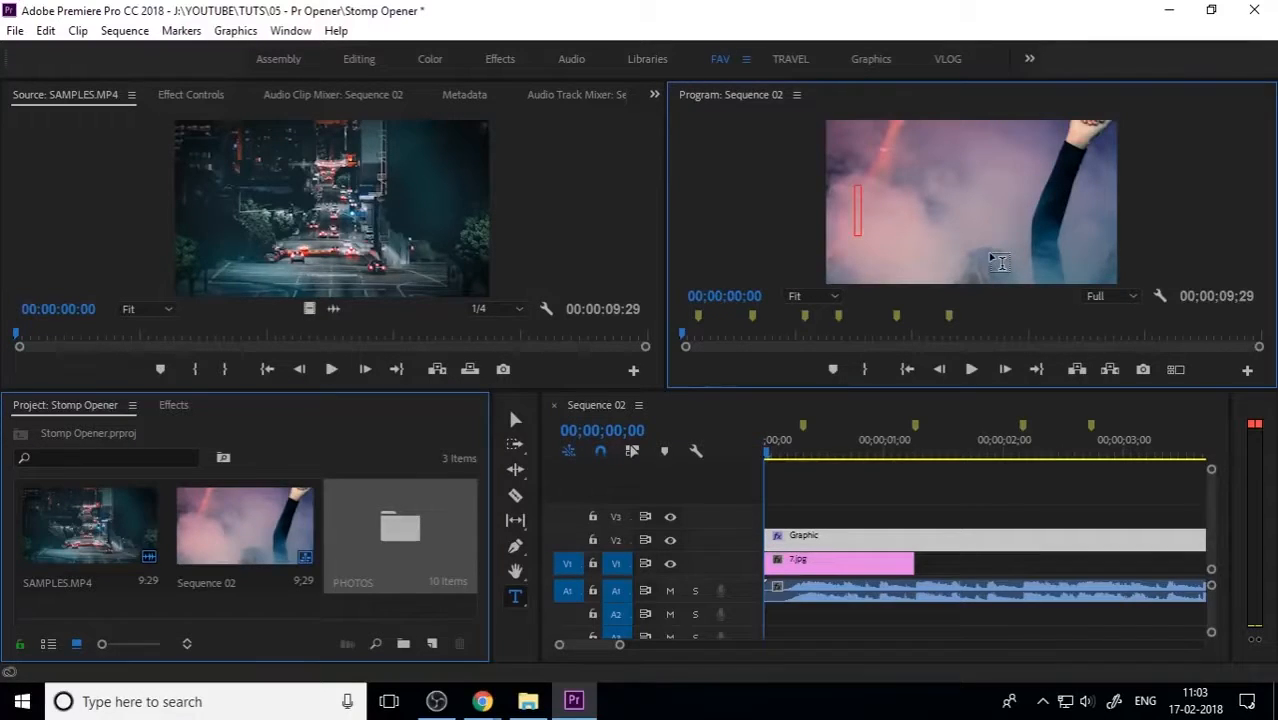
{"action": "type", "text": "HEY"}
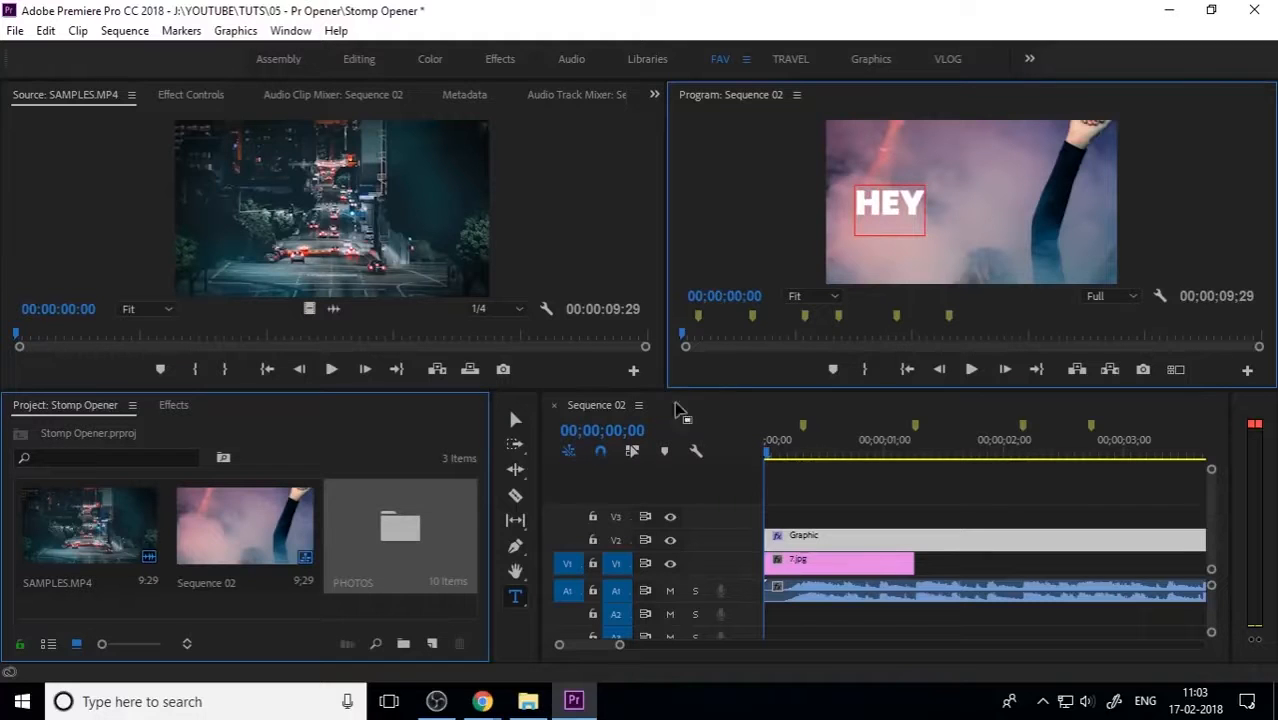
Trim the end of the HEY graphic on V2 to match the end of the 7.jpg clip.
{"action": "left_click", "coordinate": [515, 421]}
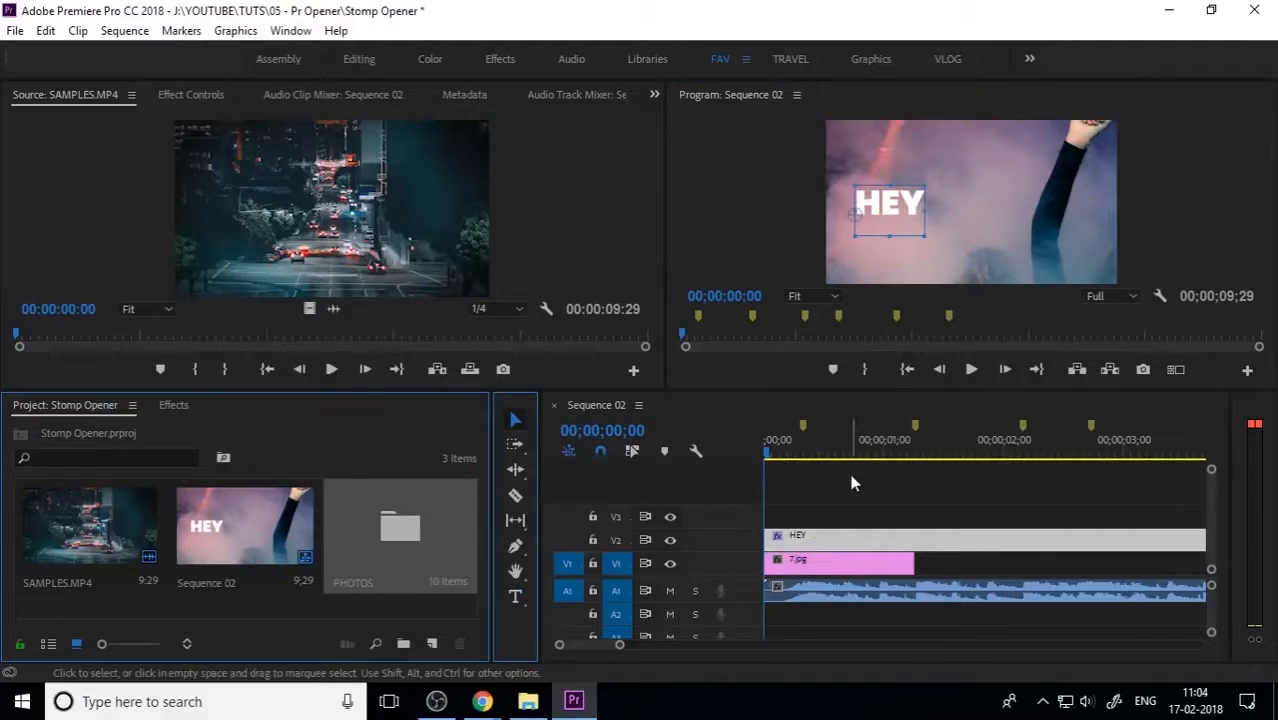
{"action": "key", "text": "minus"}
{"action": "left_click_drag", "start_coordinate": [1058, 540], "coordinate": [845, 549]}
{"action": "key", "text": "equal"}
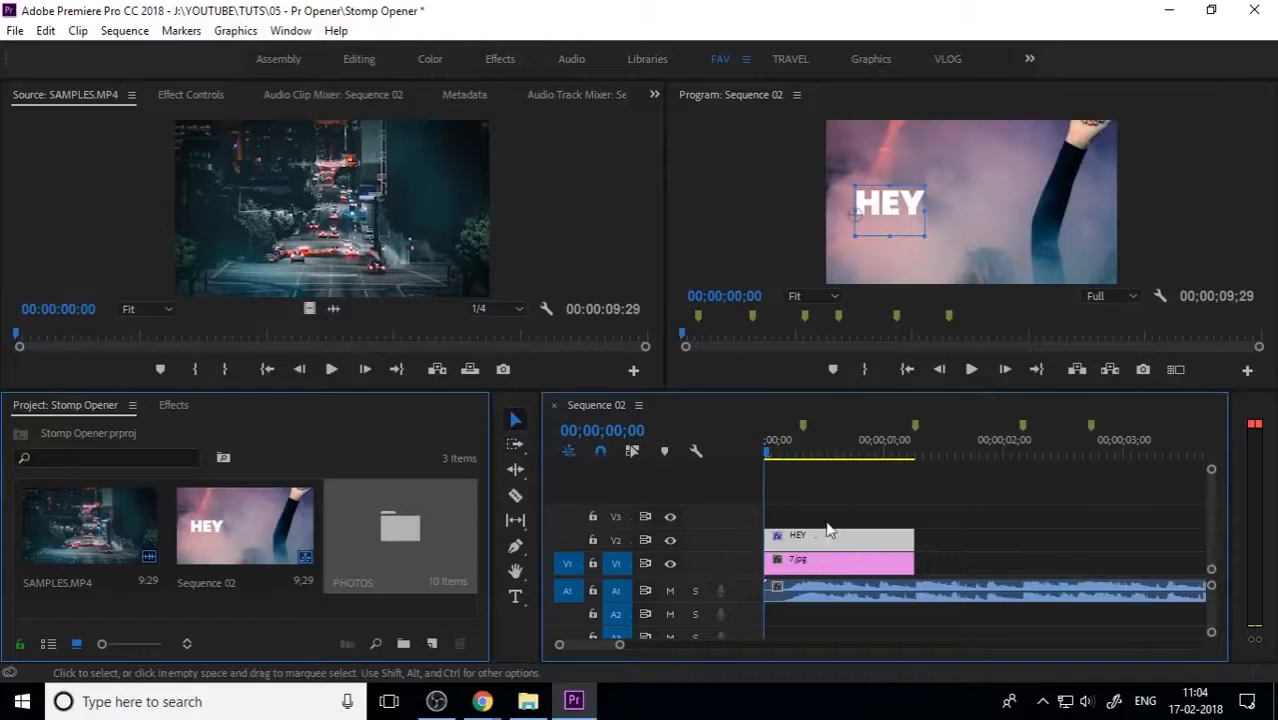
Centre-align the HEY text and centre its layer horizontally and vertically in the frame with the Essential Graphics settings.
{"action": "left_click", "coordinate": [291, 31]}
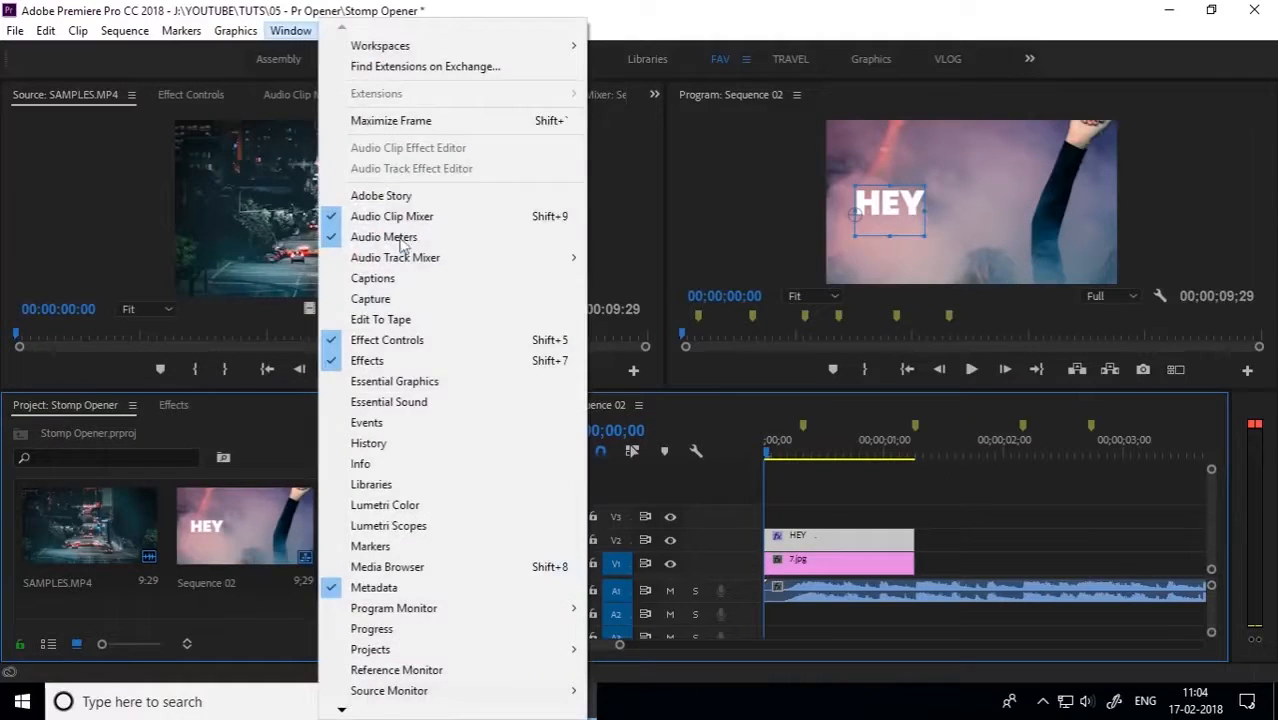
{"action": "left_click", "coordinate": [421, 386]}
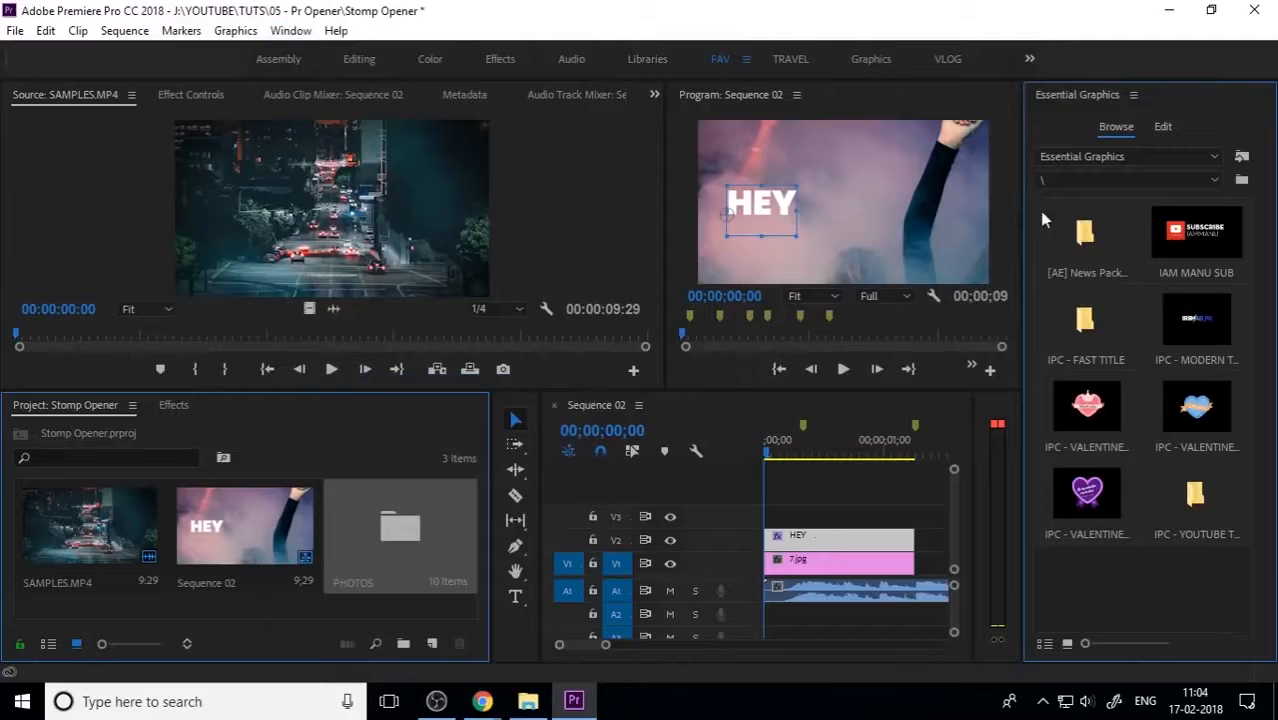
{"action": "left_click", "coordinate": [1162, 127]}
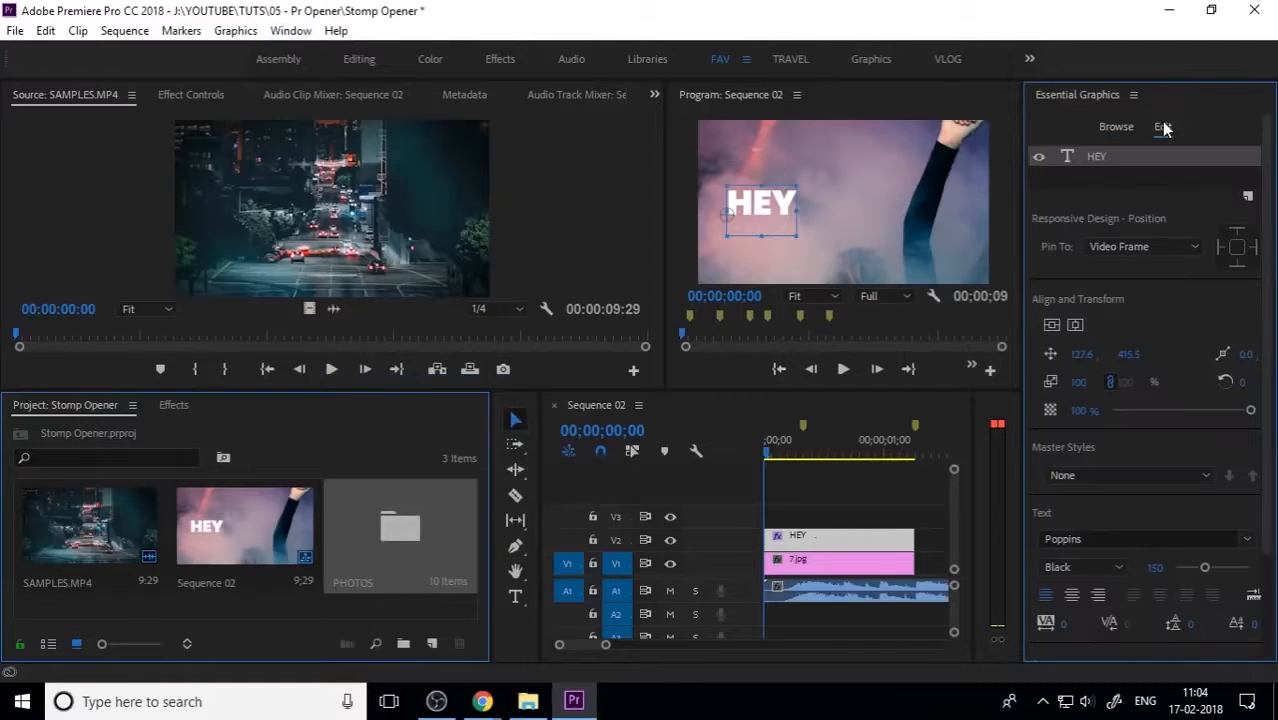
{"action": "left_click", "coordinate": [1075, 327]}
{"action": "left_click", "coordinate": [1052, 326]}
{"action": "left_click", "coordinate": [1072, 595]}
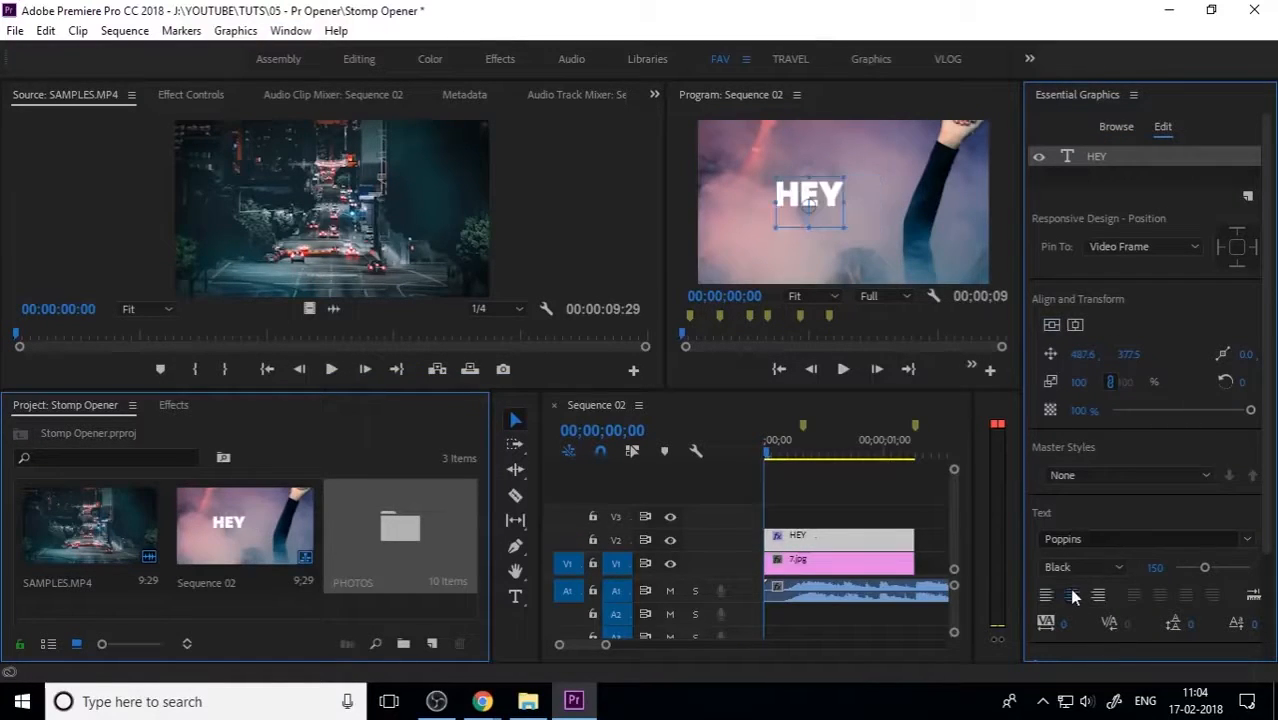
{"action": "left_click", "coordinate": [1051, 326]}
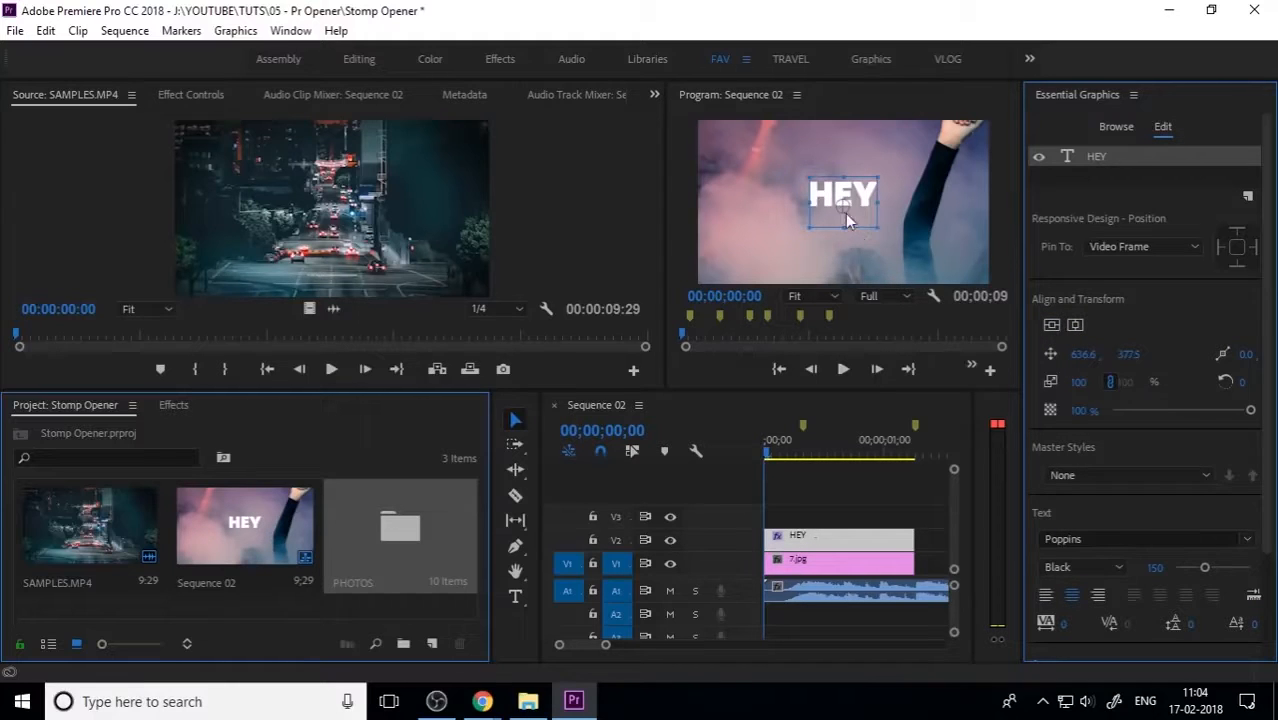
Fine-tune the HEY text by hand to sit visually centred in the frame, at about 632.6, 357.1.
{"action": "left_click_drag", "start_coordinate": [845, 220], "coordinate": [847, 197]}
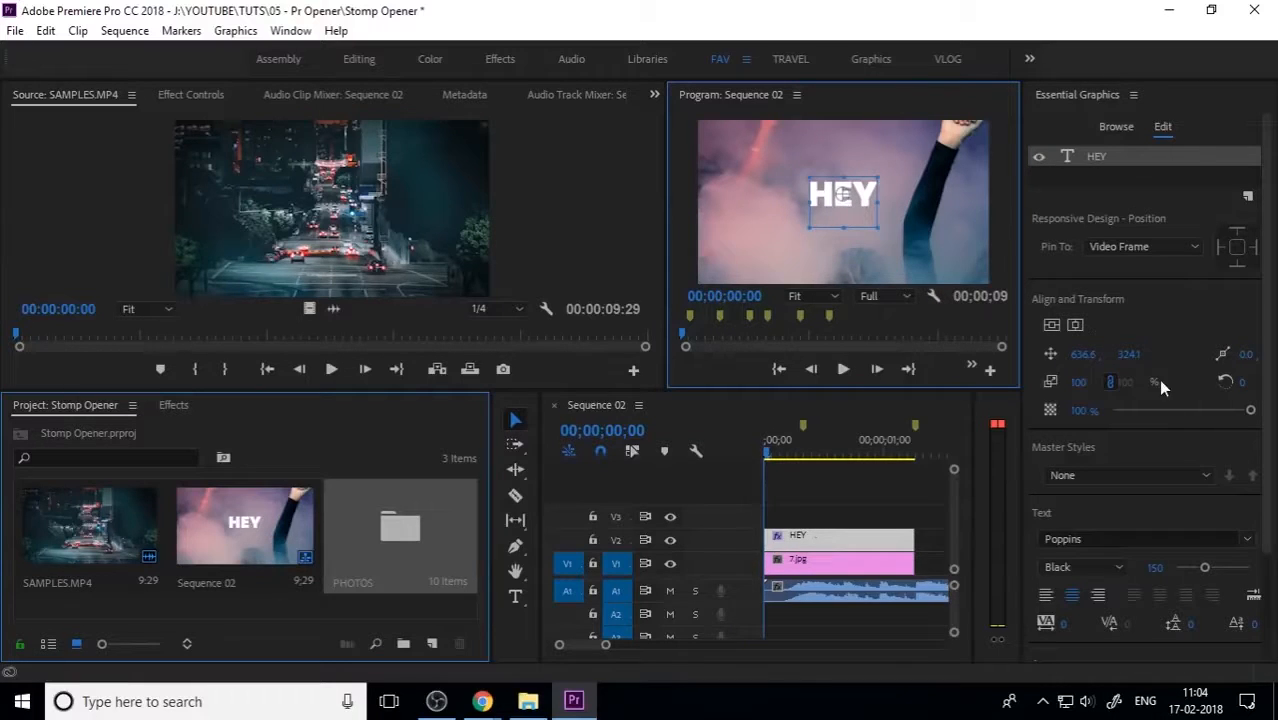
{"action": "left_click", "coordinate": [1053, 324]}
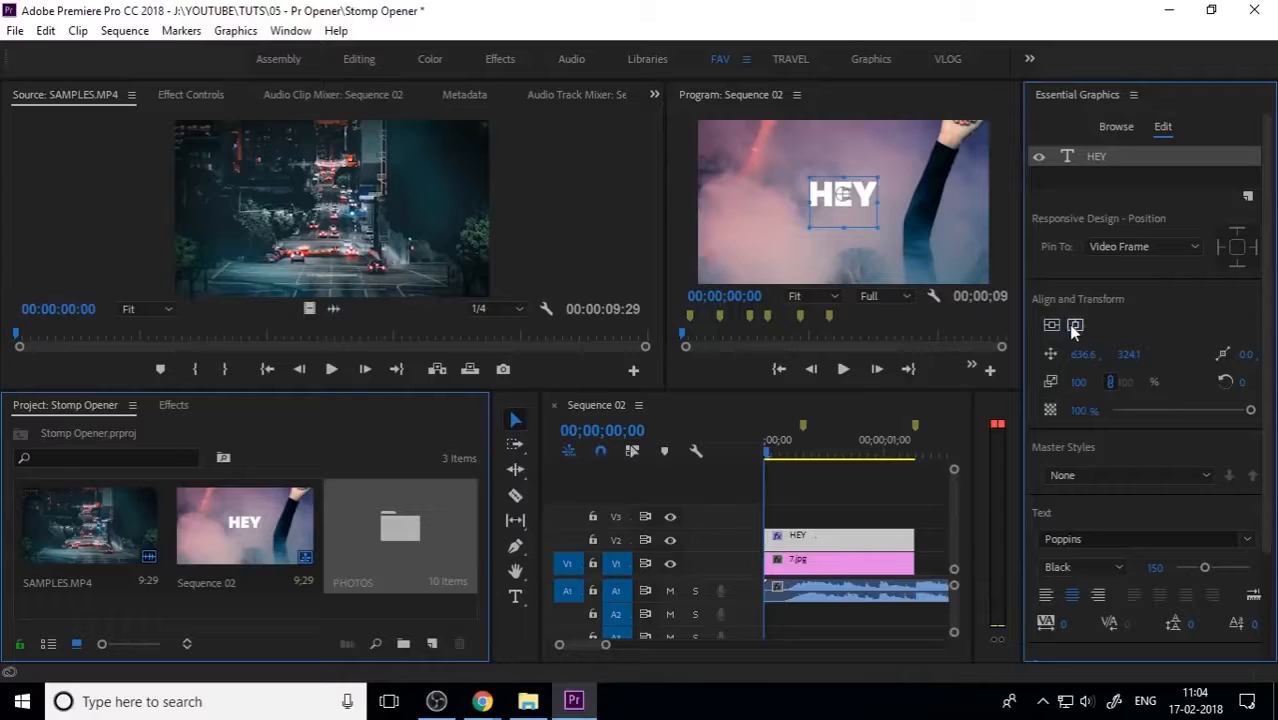
{"action": "left_click_drag", "start_coordinate": [866, 205], "coordinate": [863, 213]}
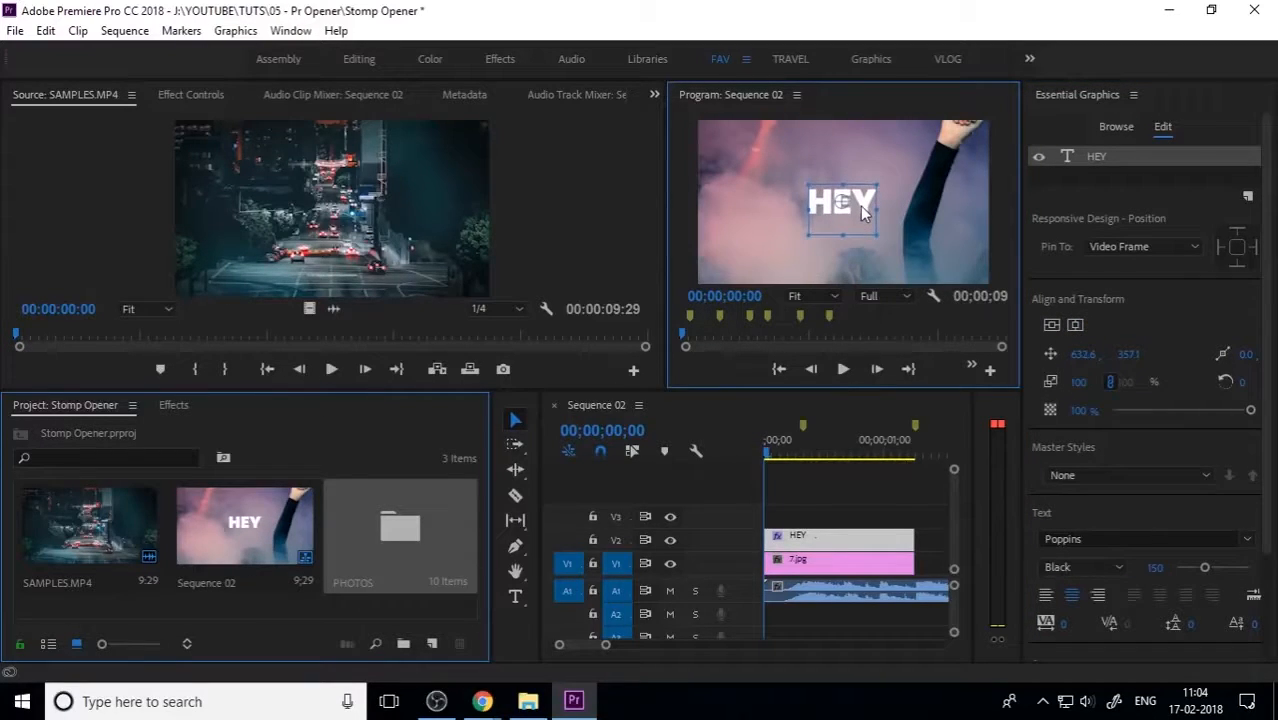
{"action": "left_click", "coordinate": [901, 224]}
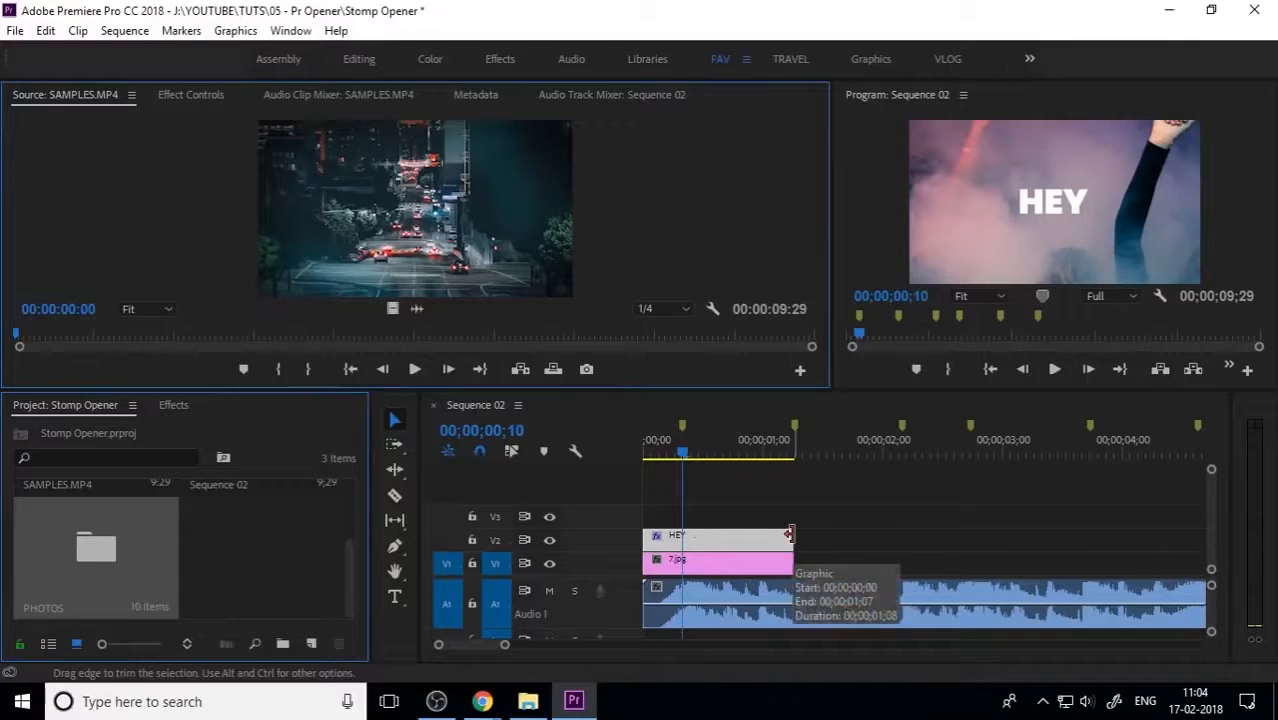
Split the HEY graphic at the first marker, at 00;00;00;10.
{"action": "left_click", "coordinate": [788, 534]}
{"action": "left_click", "coordinate": [706, 545]}
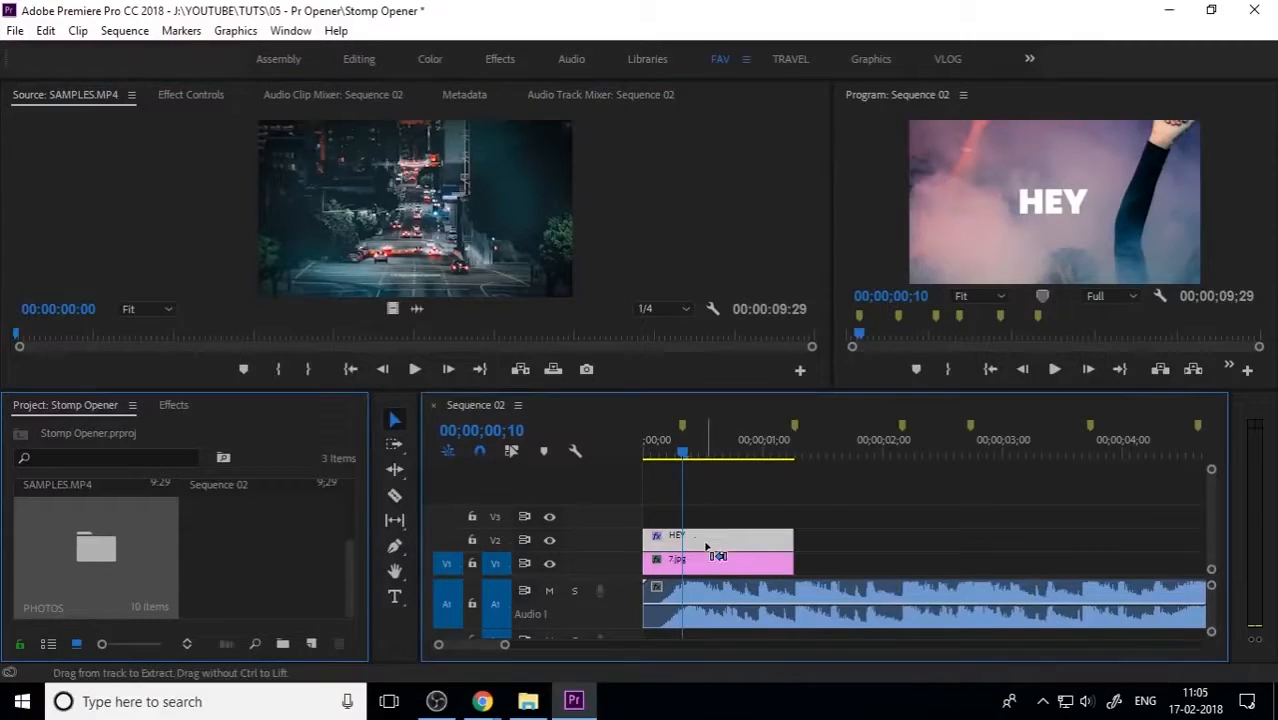
{"action": "key", "text": "ctrl+k"}
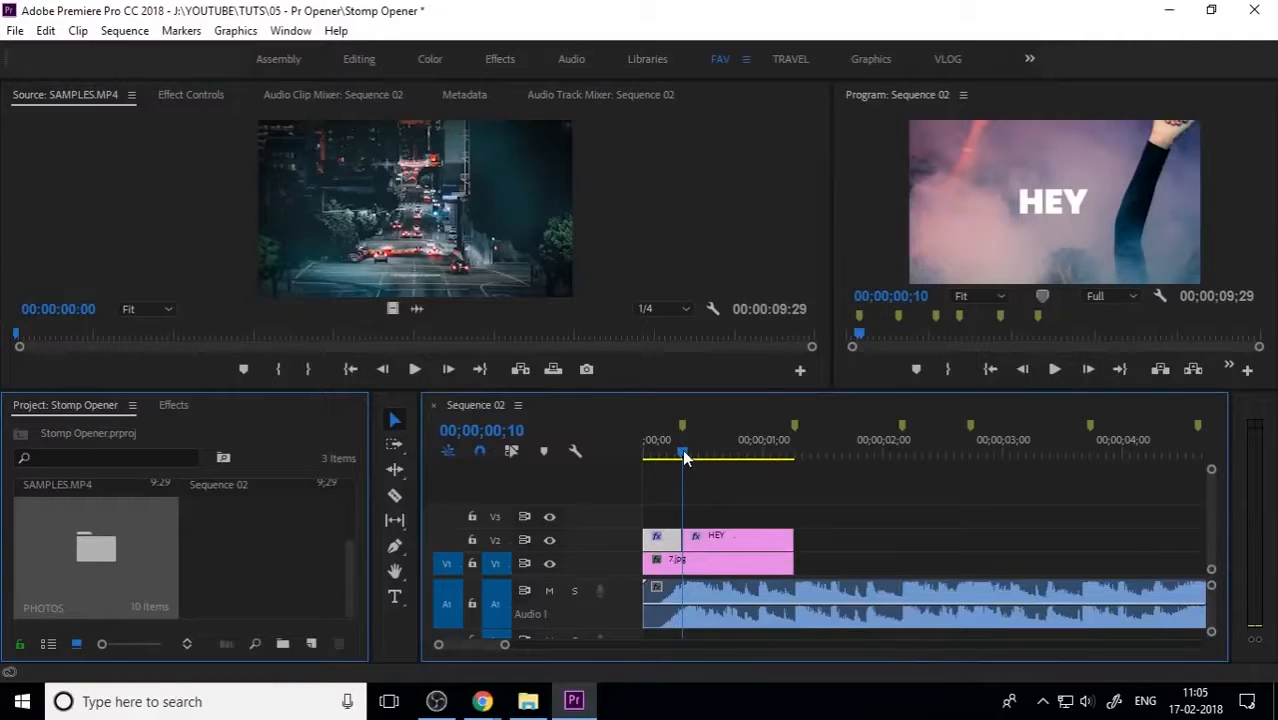
Play on to the following beat and split the remaining HEY graphic at 00;00;00;20.
{"action": "key", "text": "space"}
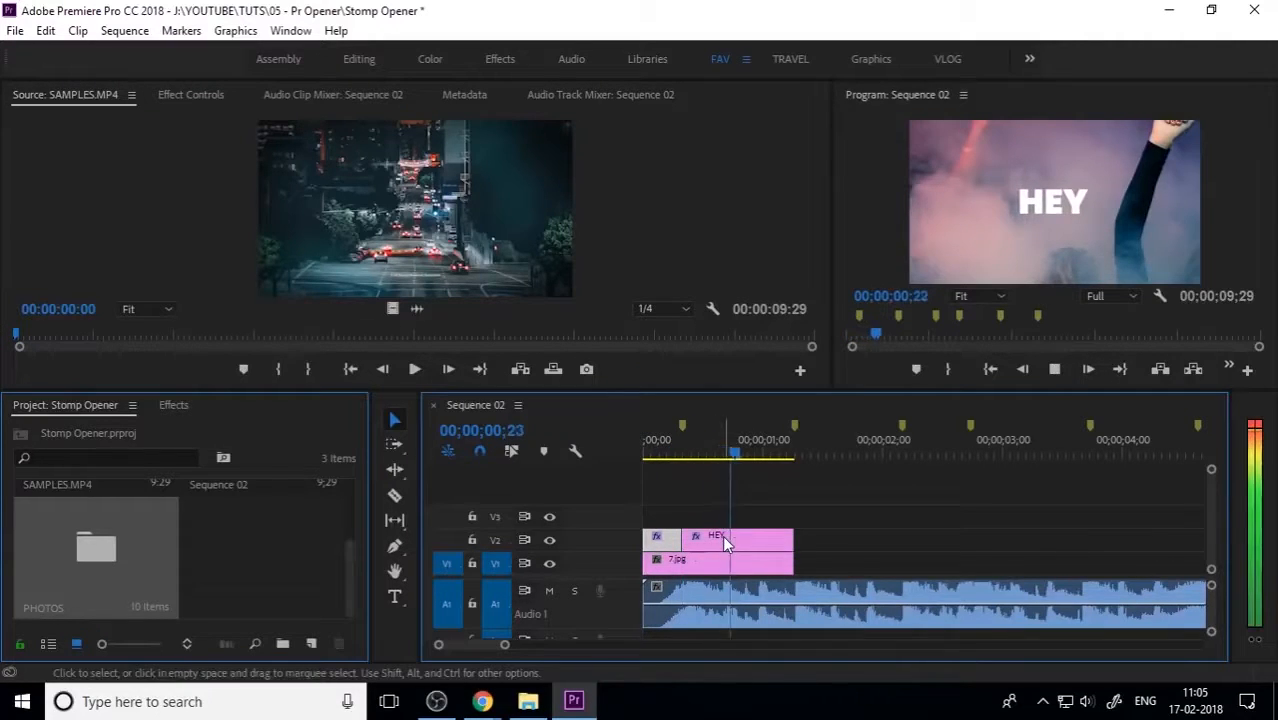
{"action": "left_click_drag", "start_coordinate": [752, 454], "coordinate": [724, 470]}
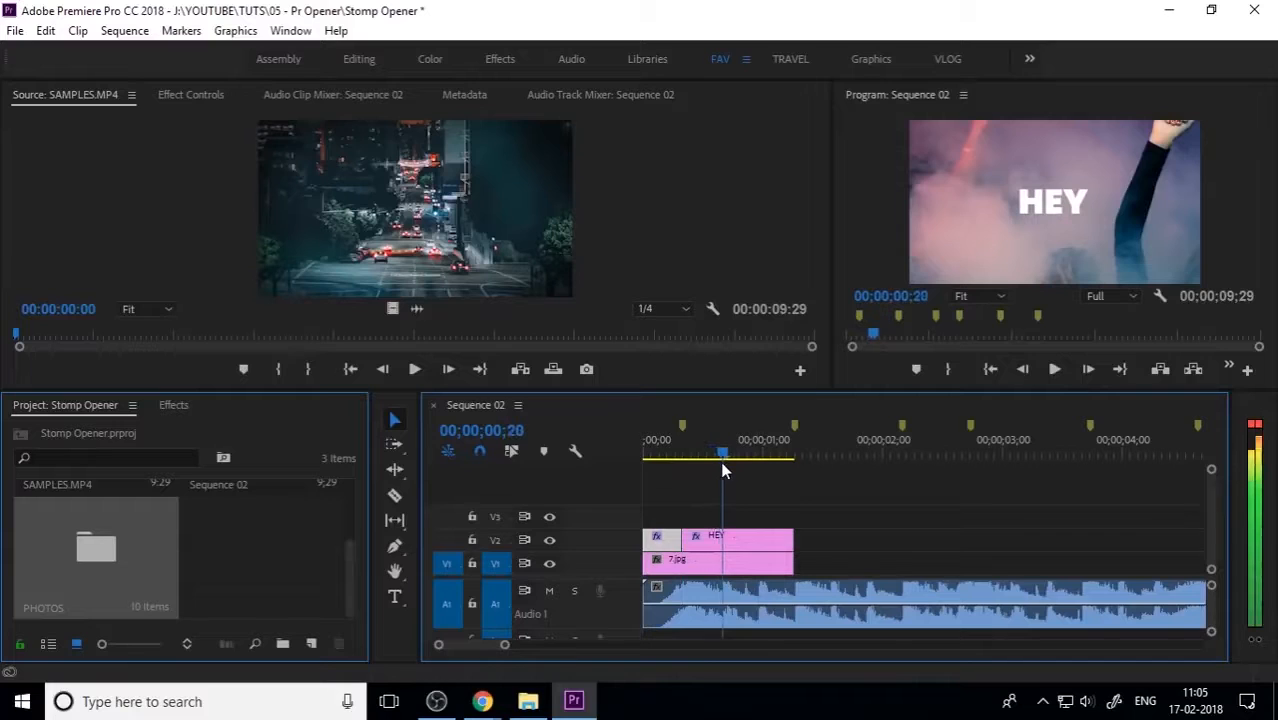
{"action": "left_click", "coordinate": [747, 539]}
{"action": "key", "text": "ctrl+k"}
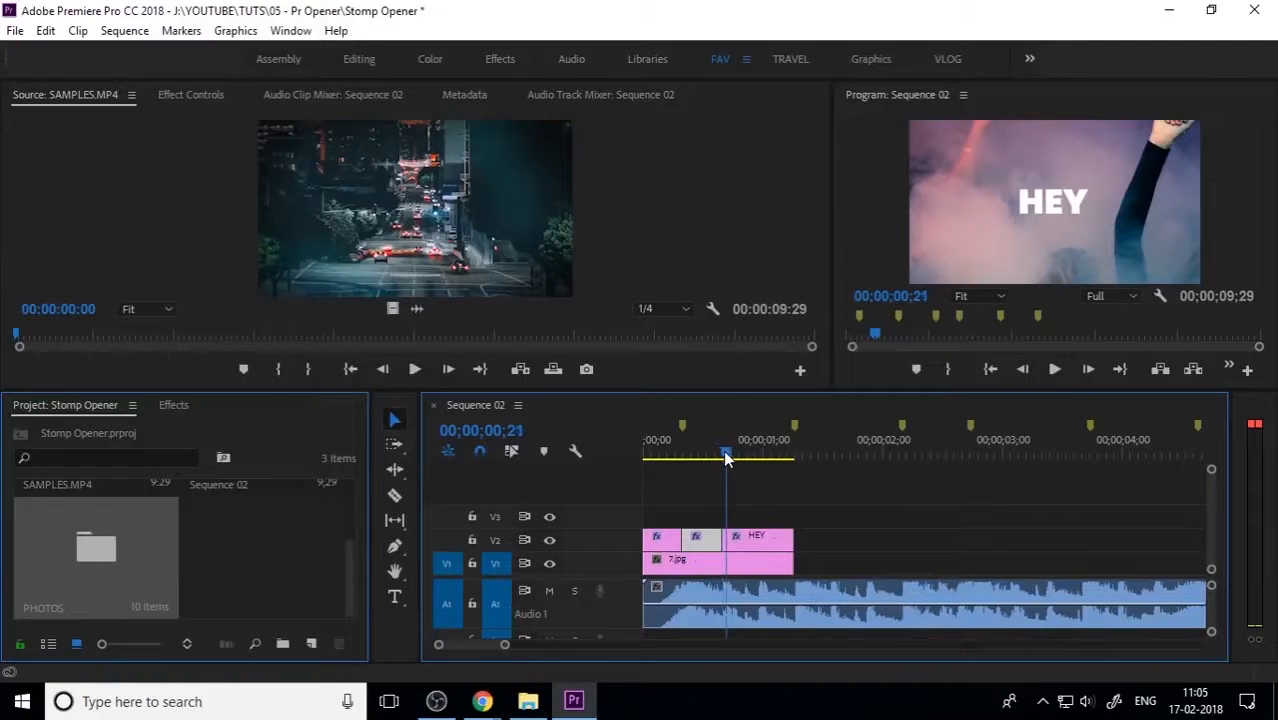
Replay from the start to find the next beat and split the last HEY segment at 00;00;00;29.
{"action": "key", "text": "Home"}
{"action": "key", "text": "space"}
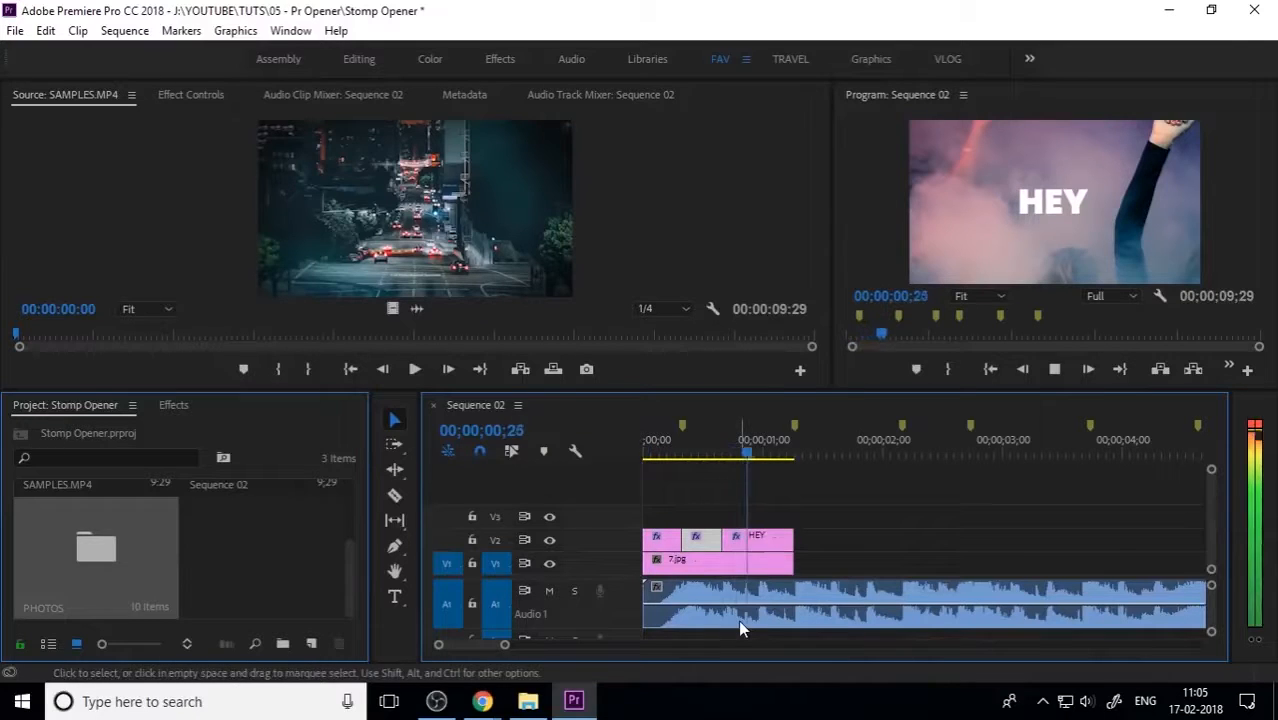
{"action": "key", "text": "space"}
{"action": "left_click_drag", "start_coordinate": [780, 450], "coordinate": [754, 467]}
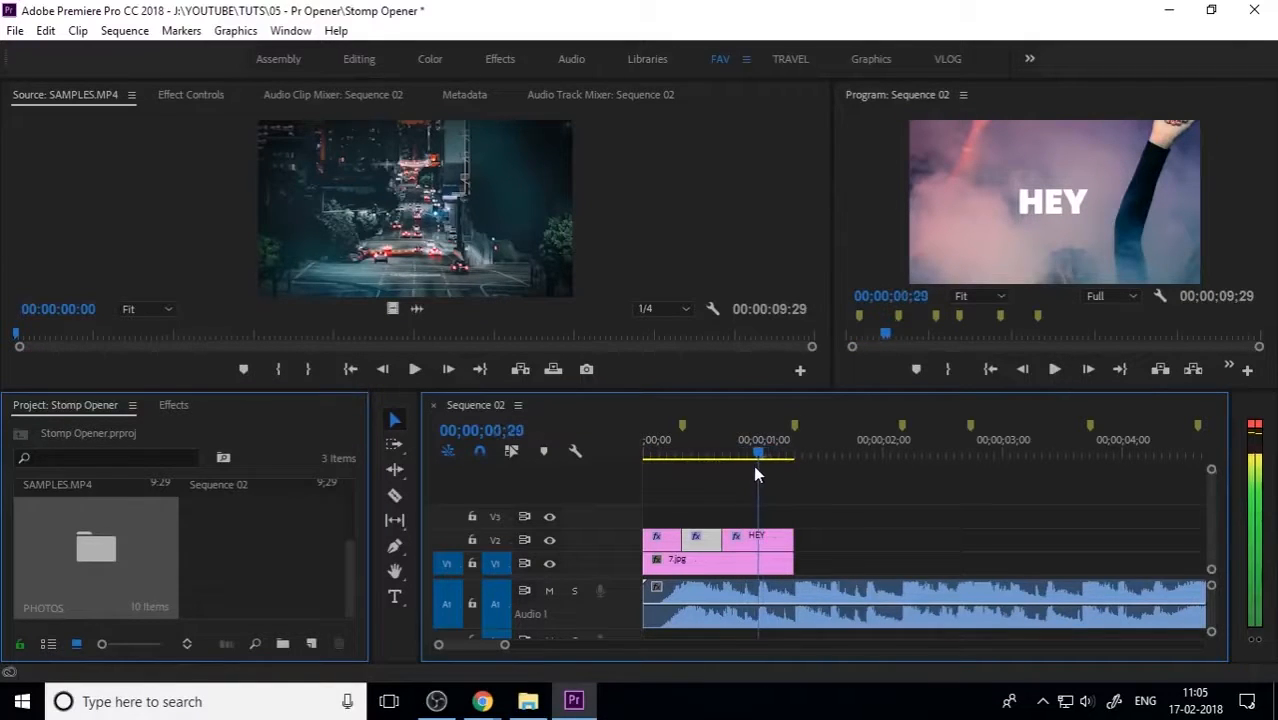
{"action": "left_click", "coordinate": [770, 540]}
{"action": "key", "text": "ctrl+k"}
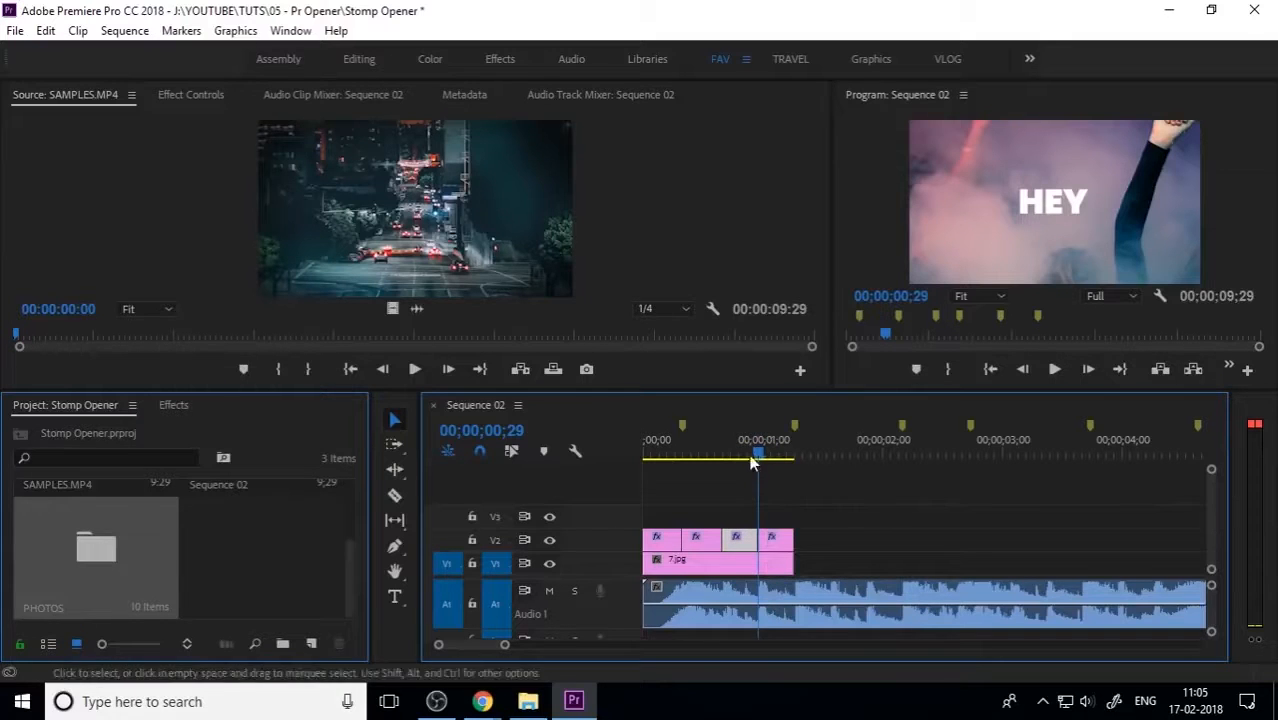
Replace the text of the second graphic segment on V2 with ITS.
{"action": "key", "text": "Home"}
{"action": "key", "text": "space"}
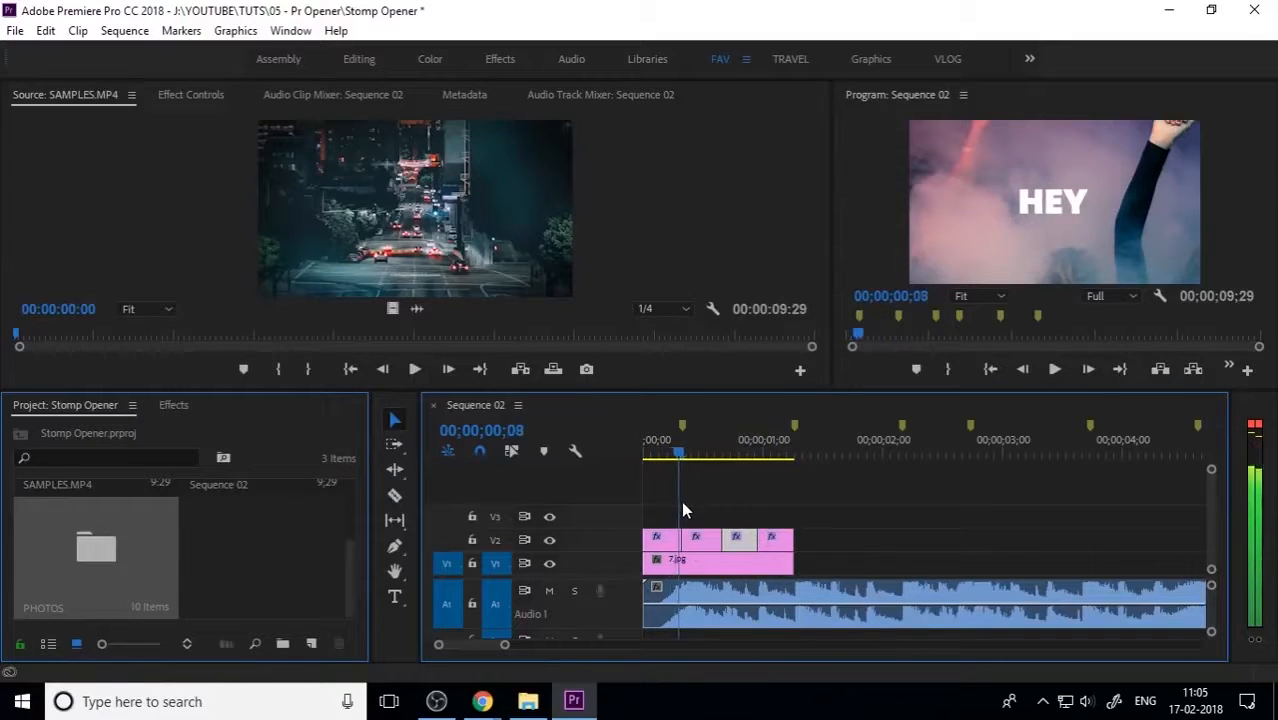
{"action": "key", "text": "space"}
{"action": "left_click", "coordinate": [707, 546]}
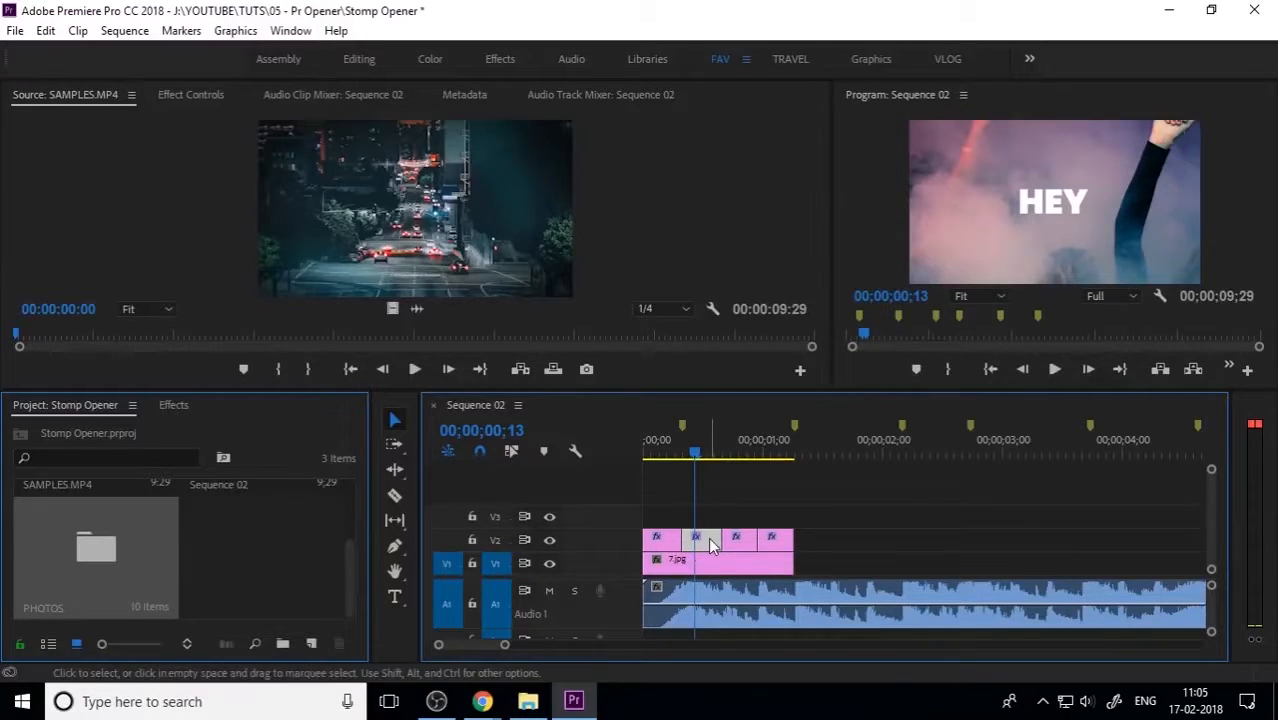
{"action": "left_click", "coordinate": [395, 597]}
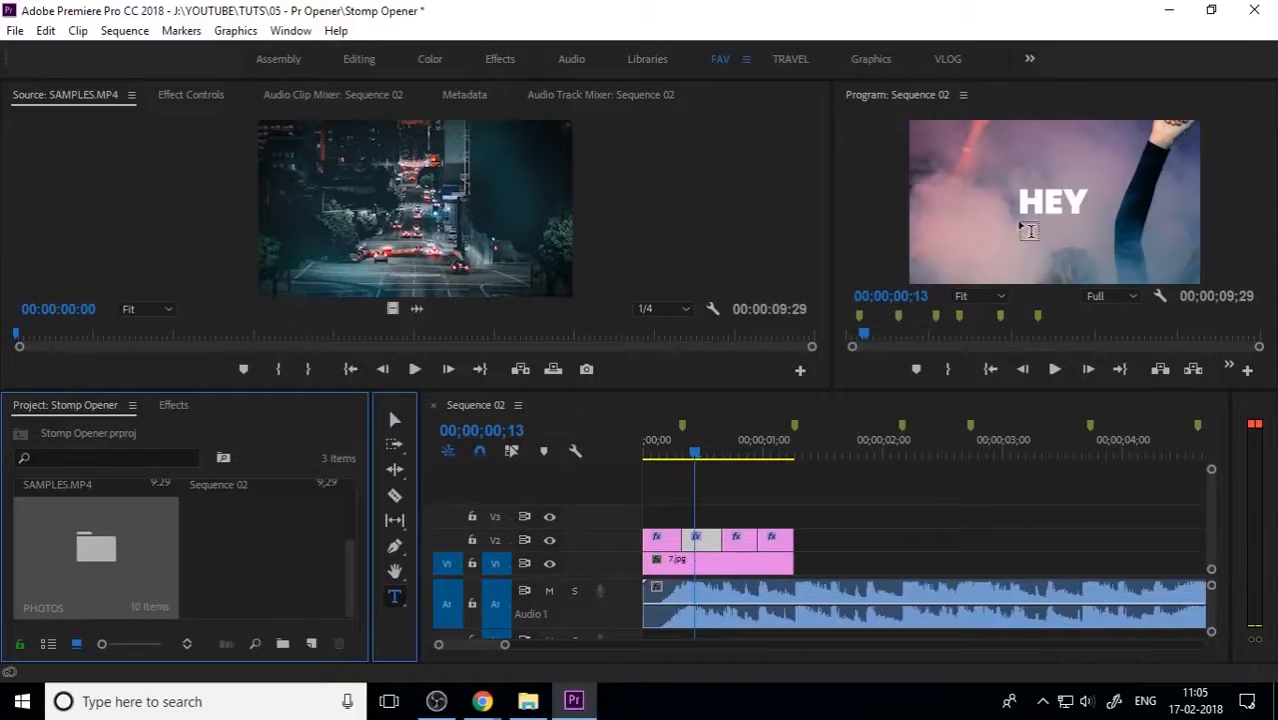
{"action": "left_click", "coordinate": [1050, 201]}
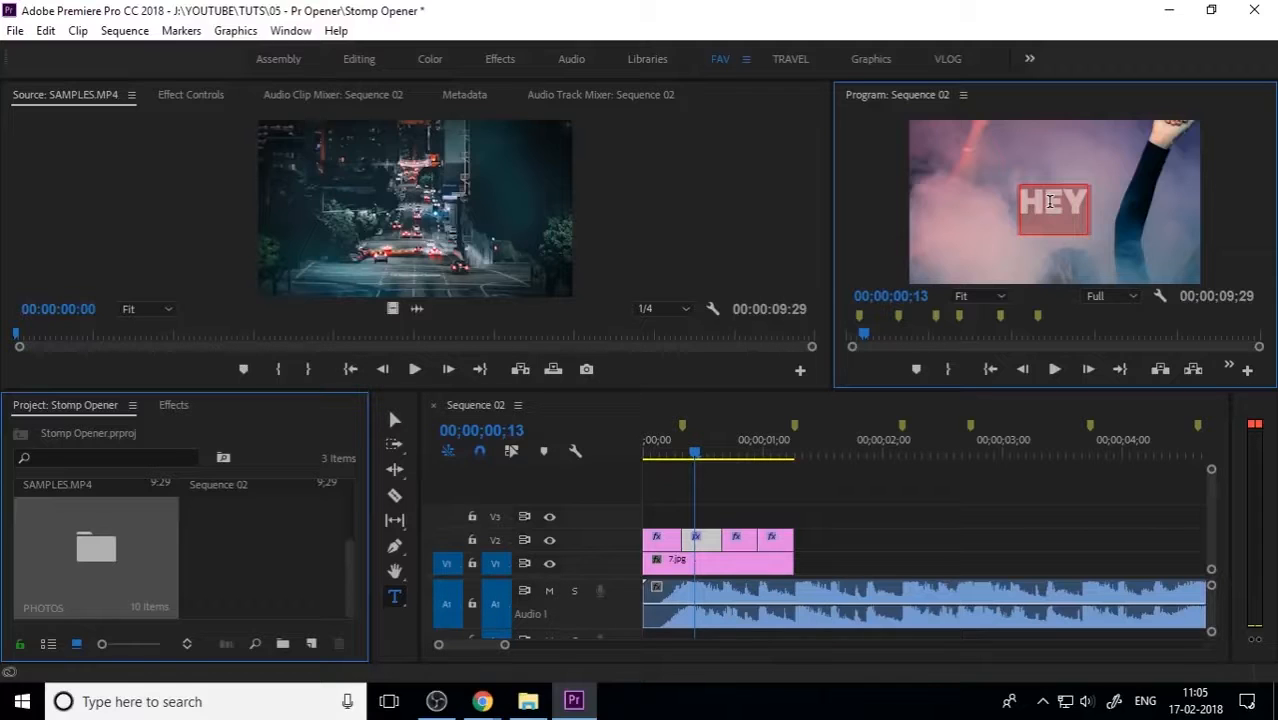
{"action": "type", "text": "ITS"}
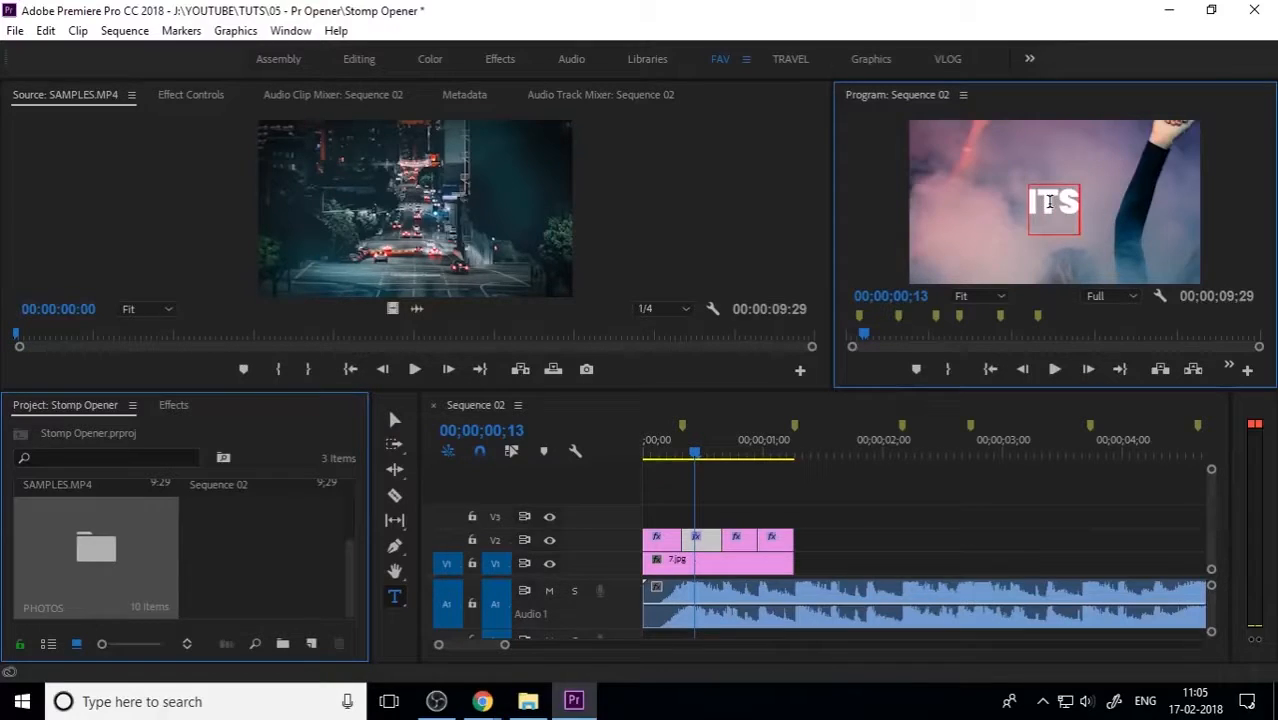
Replace the text of the third graphic segment on V2 with ME.
{"action": "left_click_drag", "start_coordinate": [700, 458], "coordinate": [743, 458]}
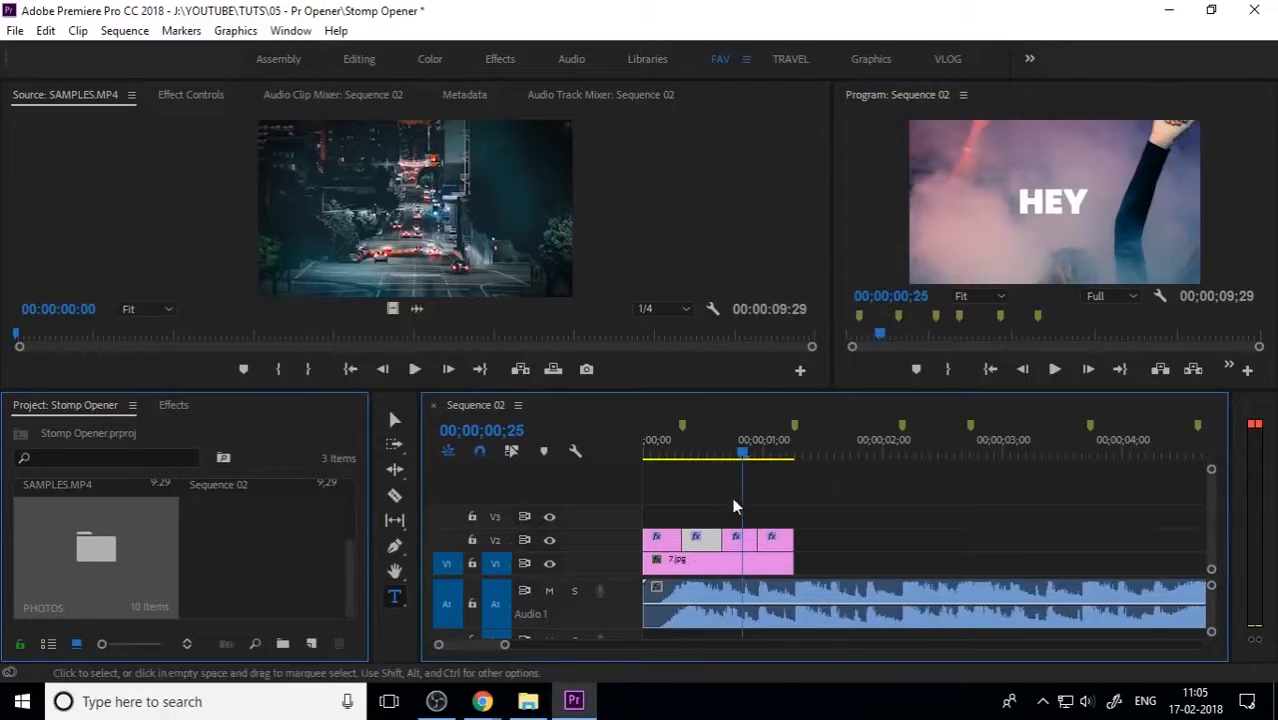
{"action": "left_click", "coordinate": [745, 540]}
{"action": "left_click", "coordinate": [1060, 188]}
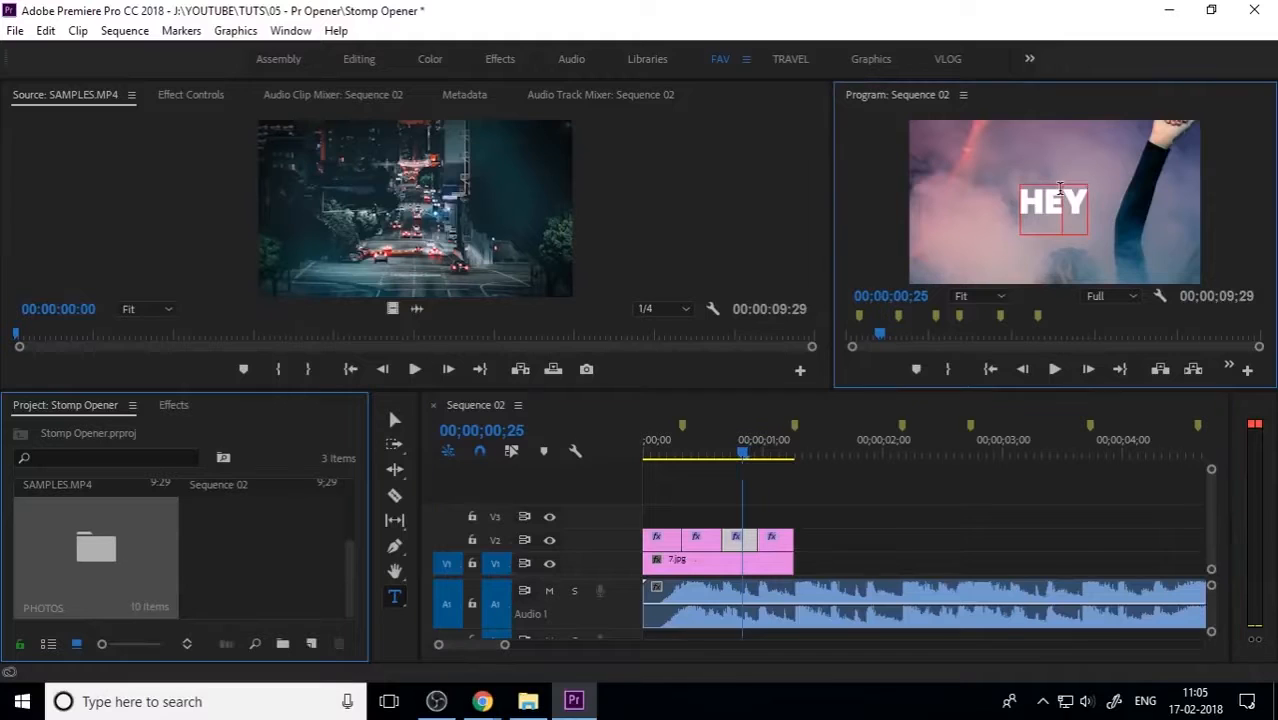
{"action": "double_click", "coordinate": [1060, 188]}
{"action": "type", "text": "ME"}
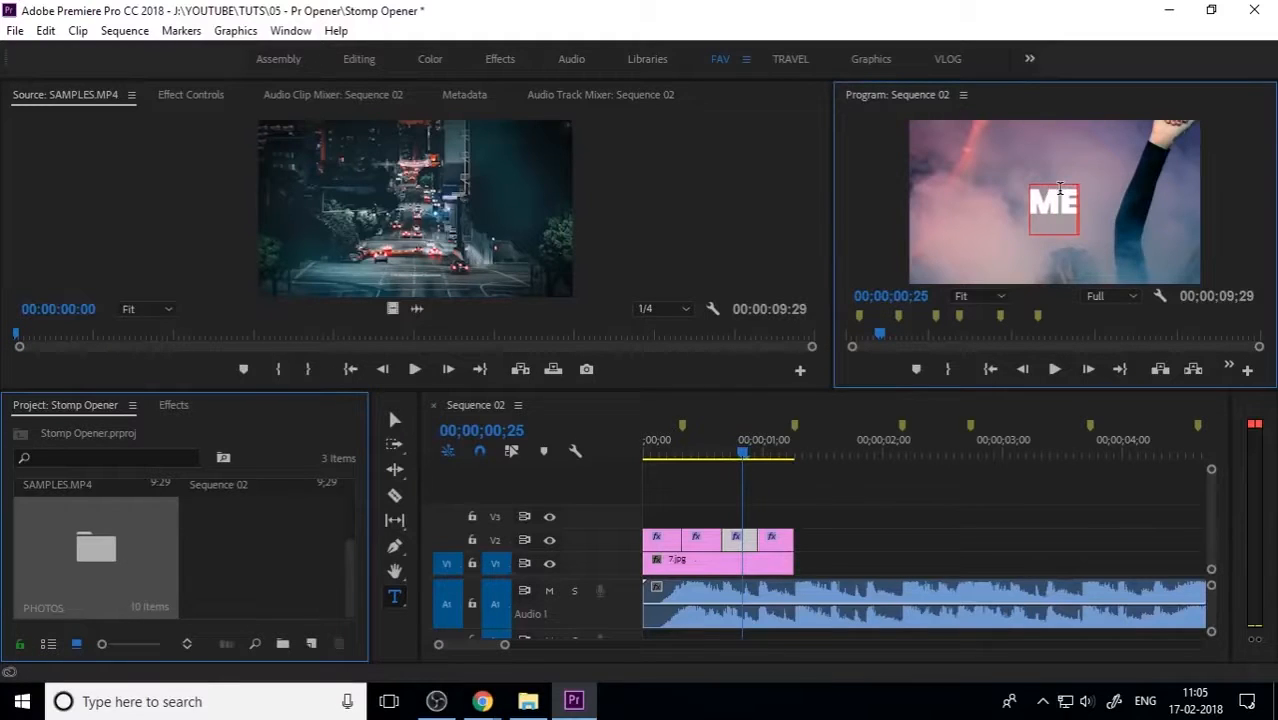
{"action": "left_click", "coordinate": [394, 419]}
Replace the text of the fourth graphic segment on V2 with the presenter's first name and deselect the clip.
{"action": "left_click_drag", "start_coordinate": [745, 455], "coordinate": [784, 458]}
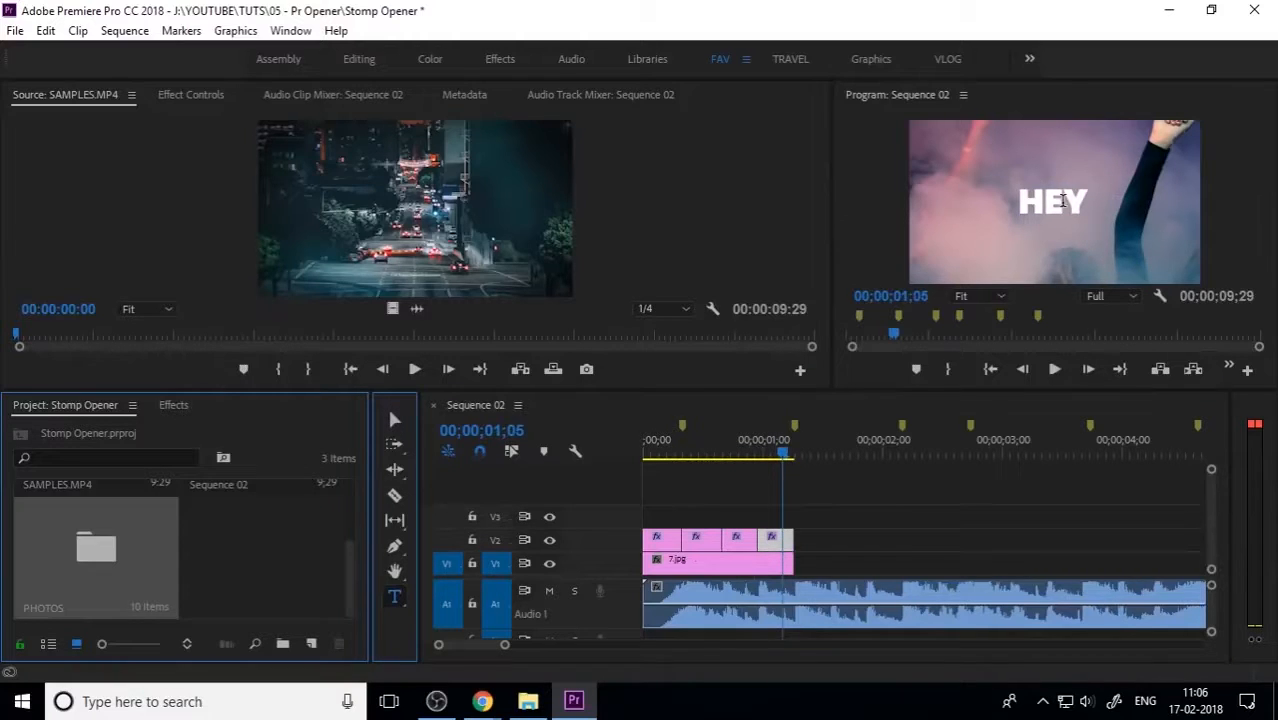
{"action": "left_click", "coordinate": [1062, 201]}
{"action": "type", "text": "IRSHAD"}
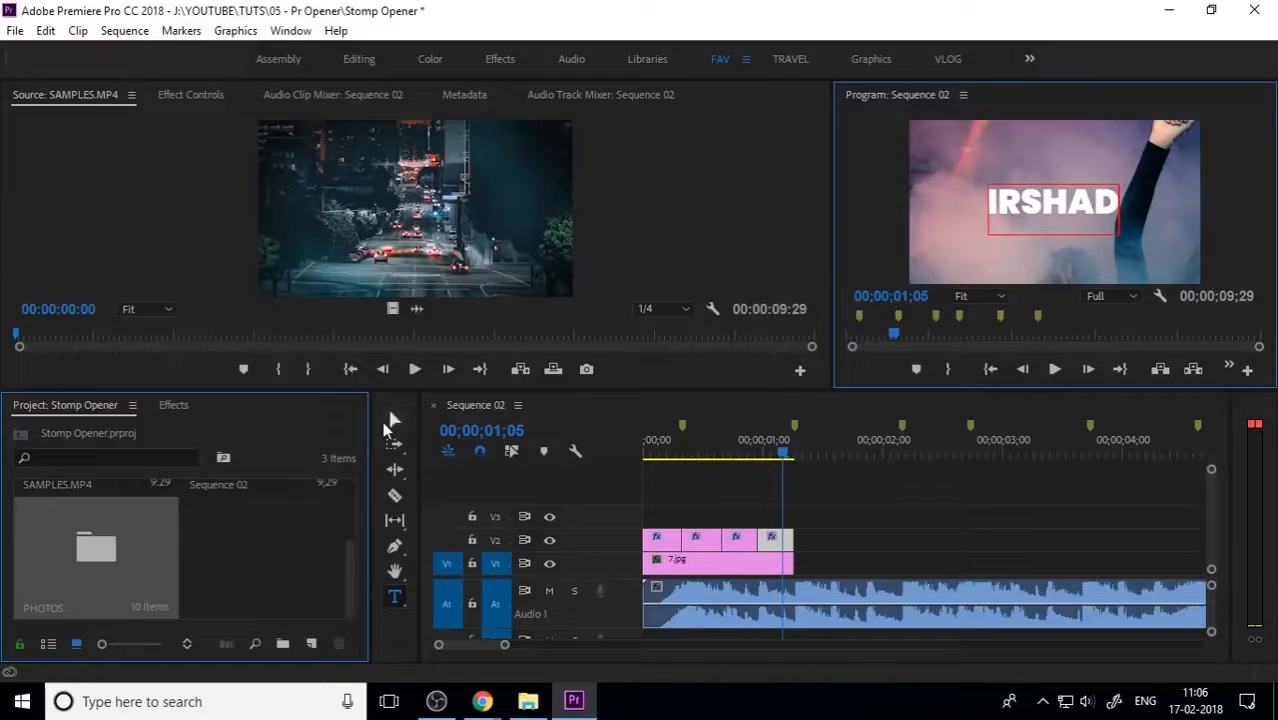
{"action": "left_click", "coordinate": [393, 420]}
{"action": "left_click", "coordinate": [862, 511]}
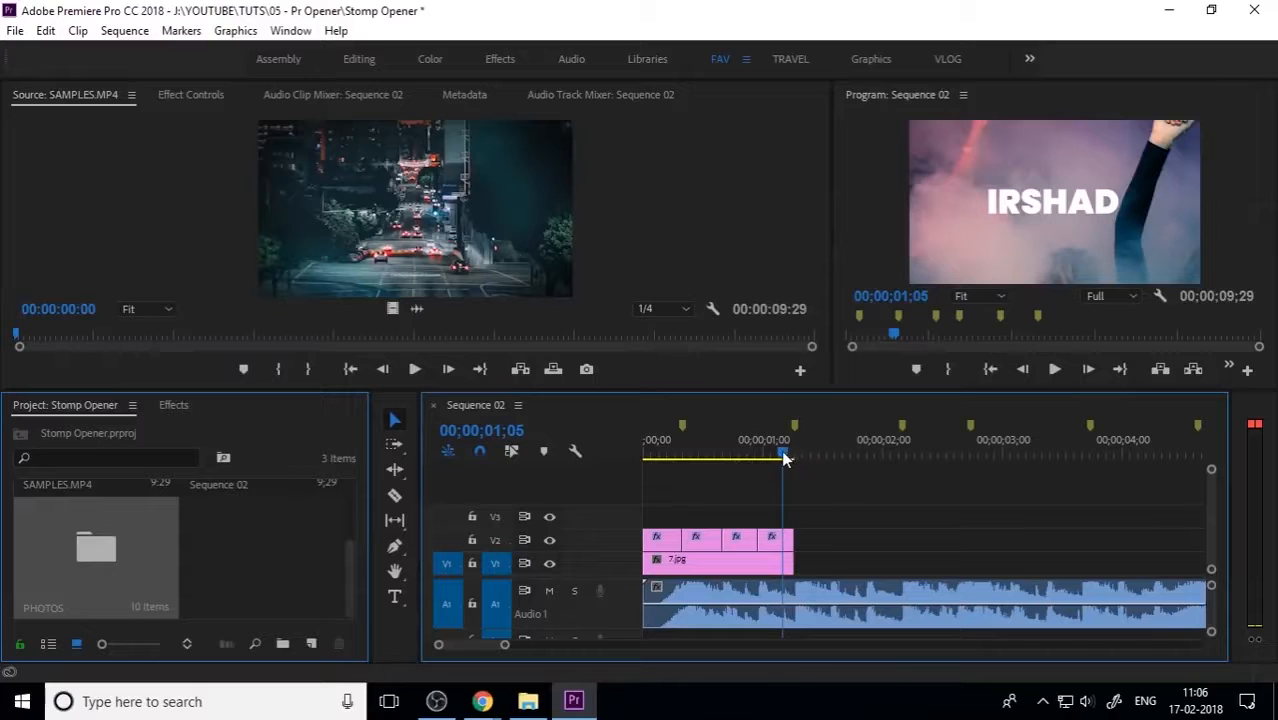
Play the sequence from the start twice to check the timing of the four text segments against the music.
{"action": "left_click_drag", "start_coordinate": [785, 457], "coordinate": [648, 457]}
{"action": "key", "text": "space"}
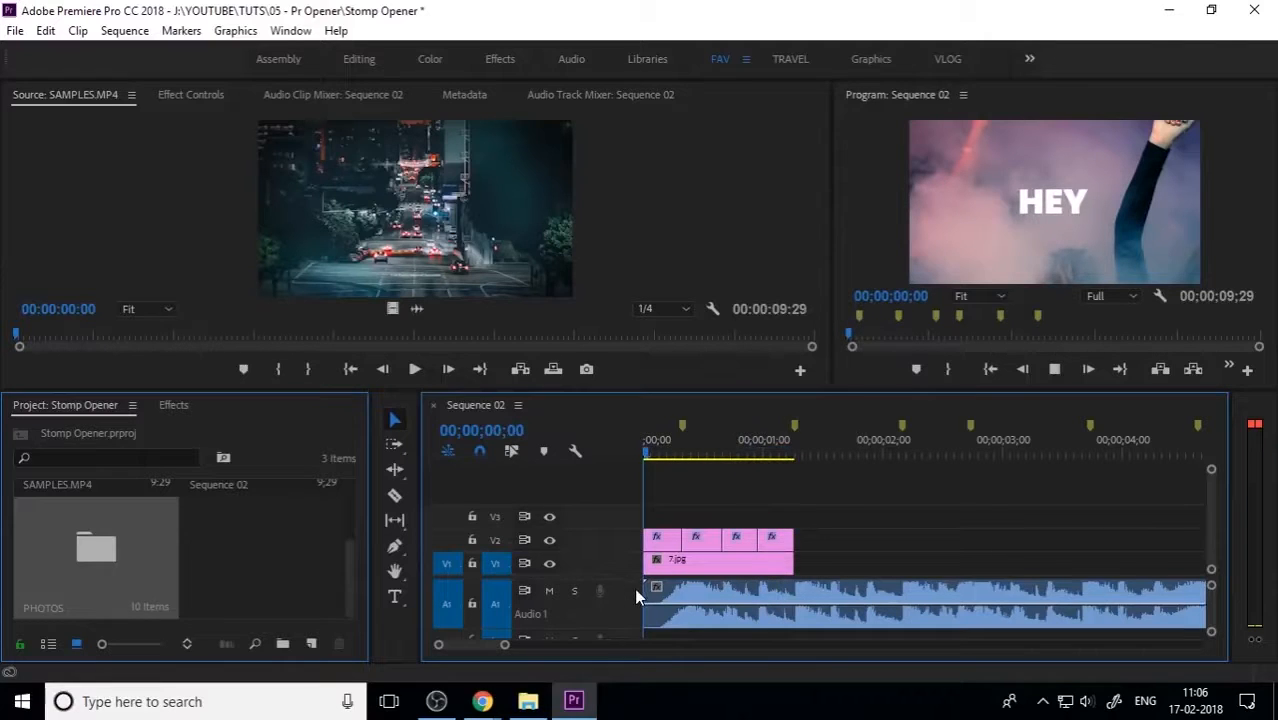
{"action": "key", "text": "space"}
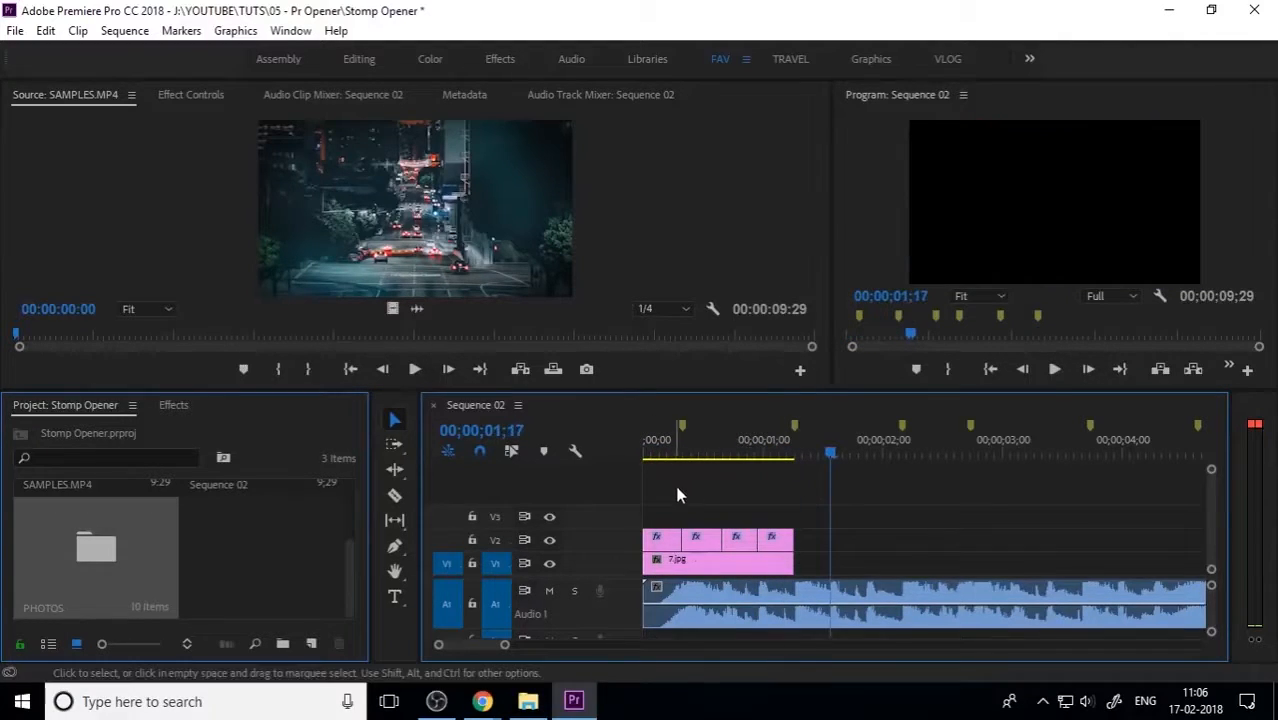
{"action": "key", "text": "Home"}
{"action": "key", "text": "space"}
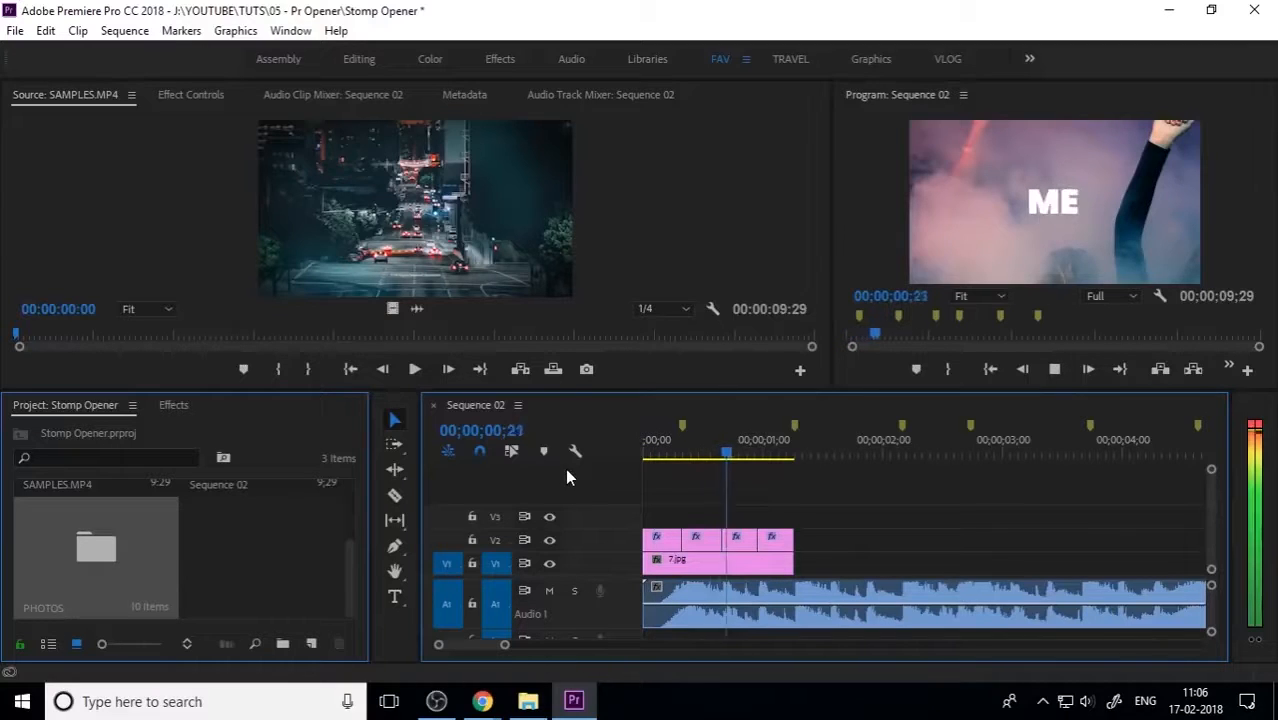
{"action": "key", "text": "space"}
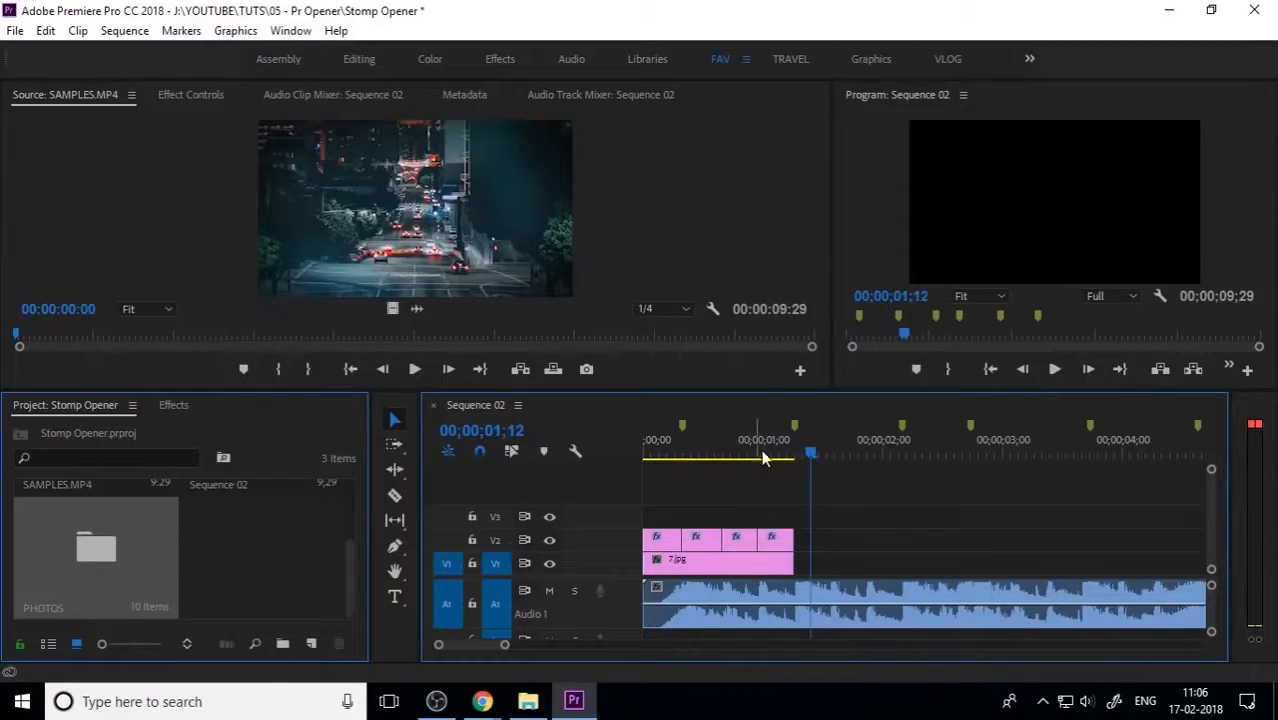
{"action": "left_click", "coordinate": [729, 455]}
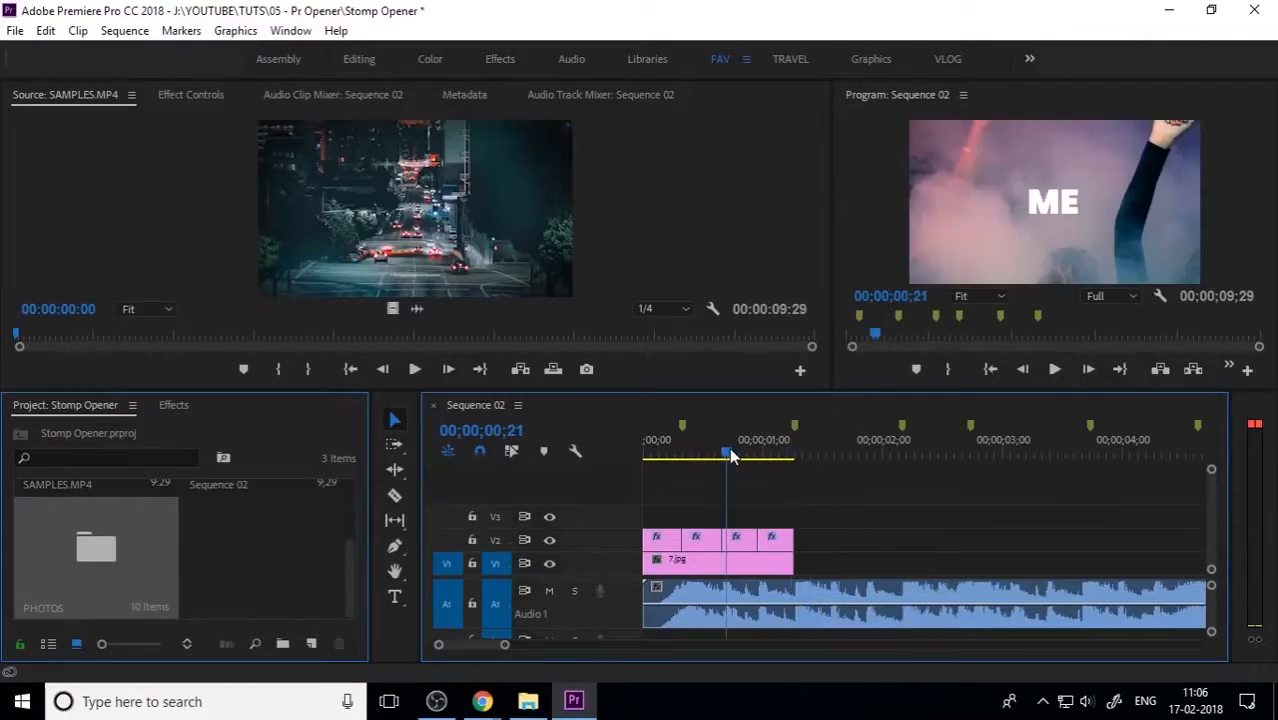
Nest the four text segments on V2 into a sequence named TEXT 1.
{"action": "left_click_drag", "start_coordinate": [820, 510], "coordinate": [643, 536]}
{"action": "right_click", "coordinate": [703, 545]}
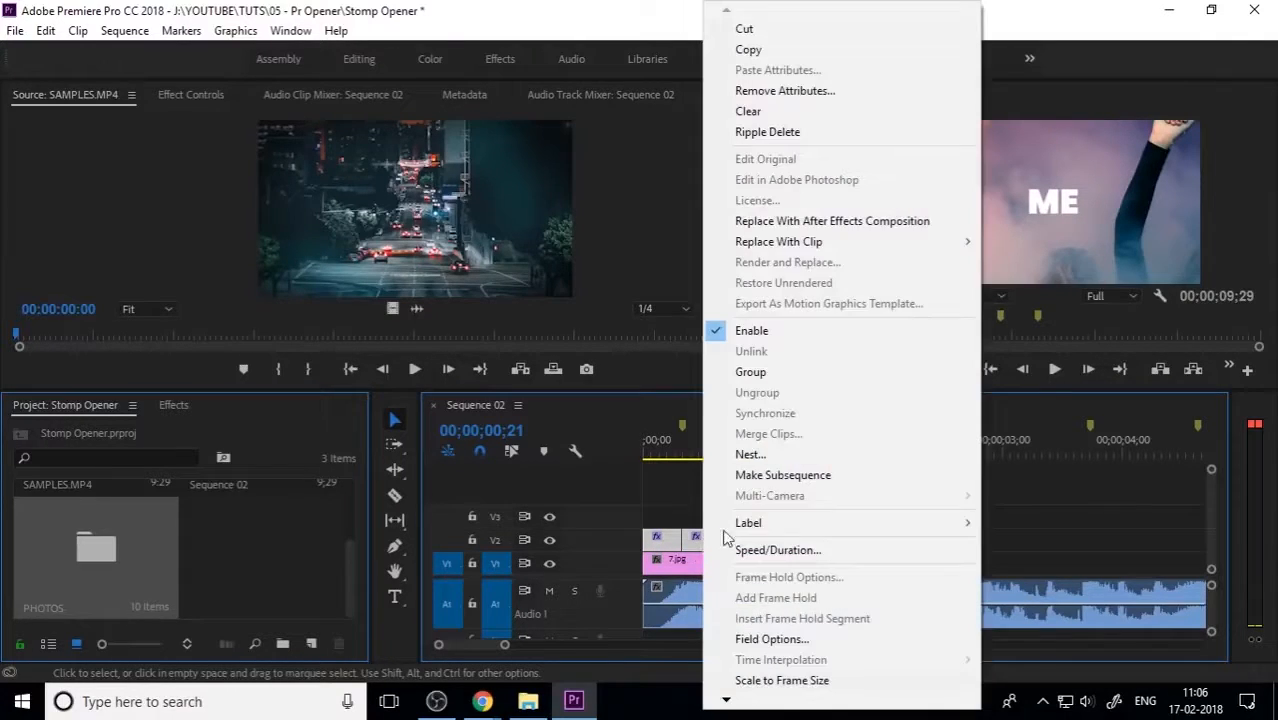
{"action": "left_click", "coordinate": [768, 465]}
{"action": "type", "text": "TE"}
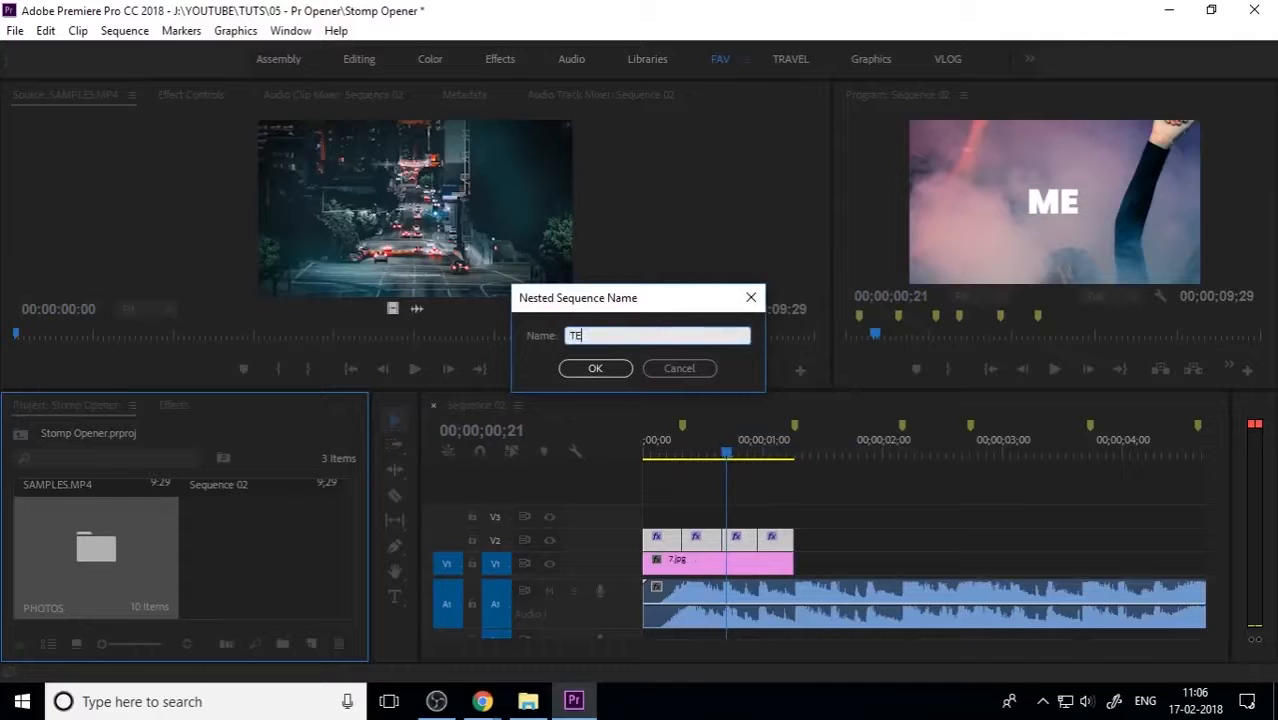
{"action": "type", "text": "XT"}
{"action": "key", "text": "Return"}
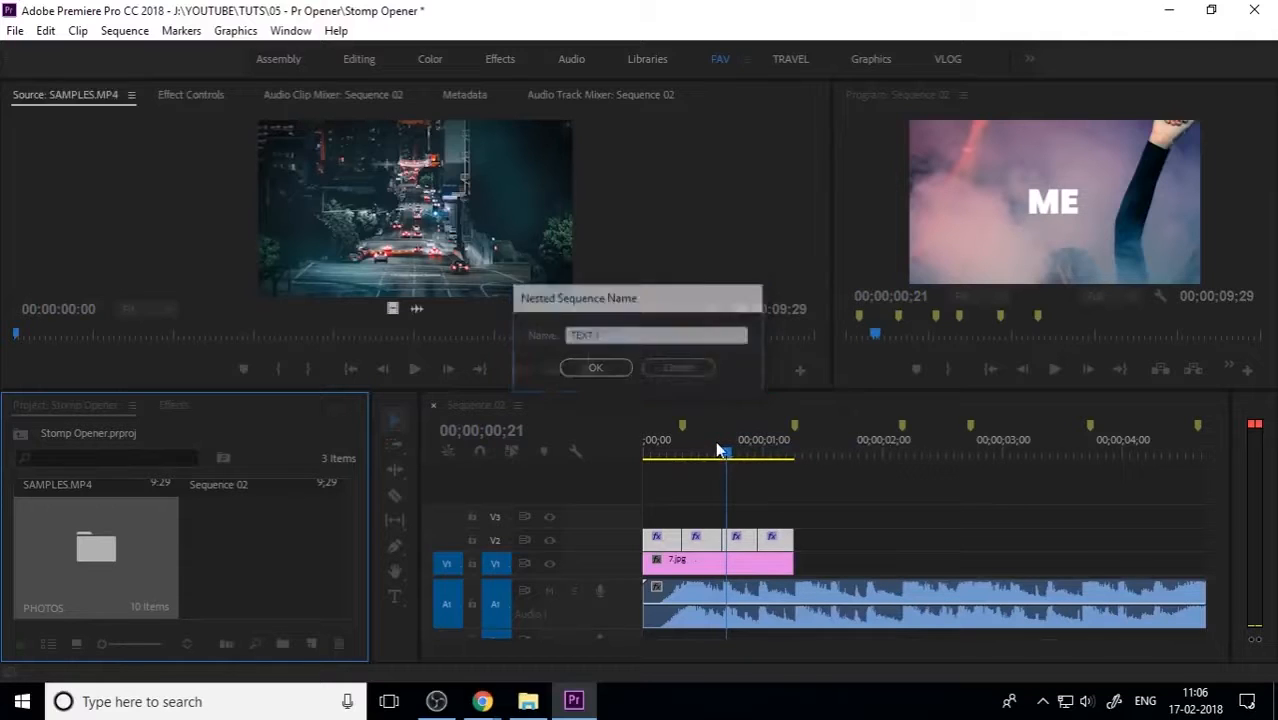
Nest the 7.jpg clip on V1 as PHOTOS 1 and return the playhead to the start of the sequence.
{"action": "left_click", "coordinate": [752, 570]}
{"action": "right_click", "coordinate": [752, 570]}
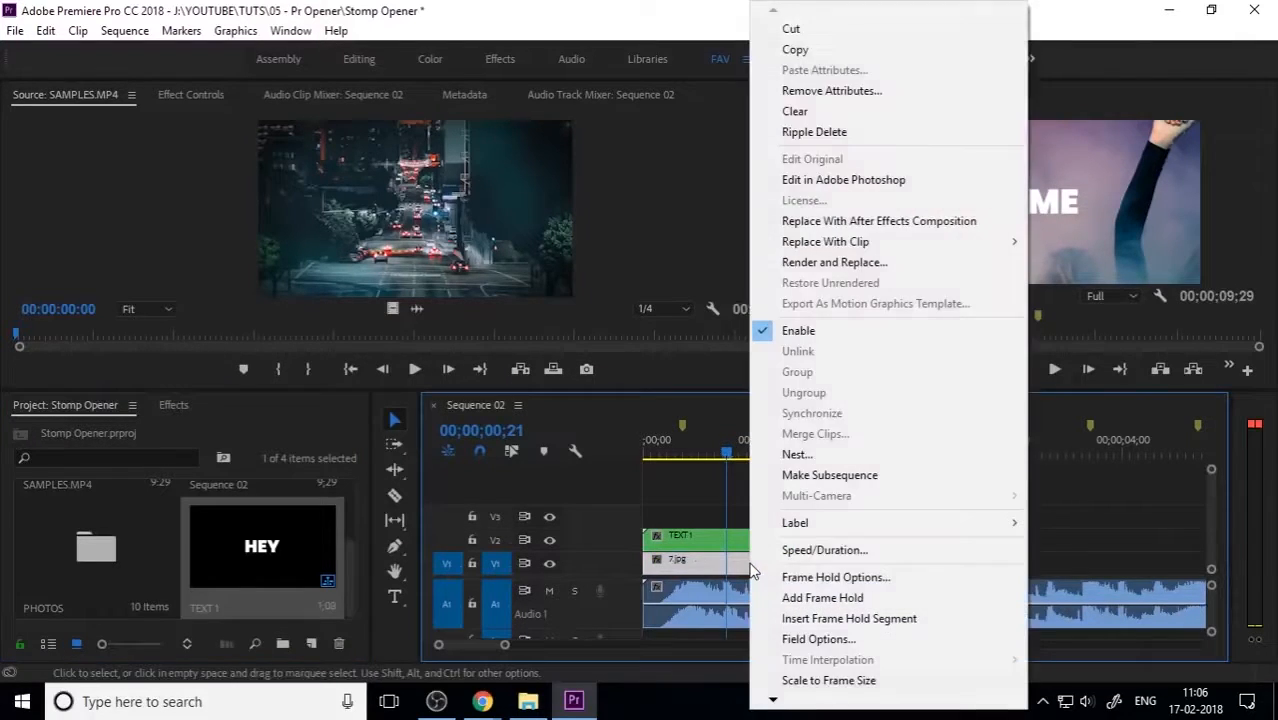
{"action": "left_click", "coordinate": [827, 454]}
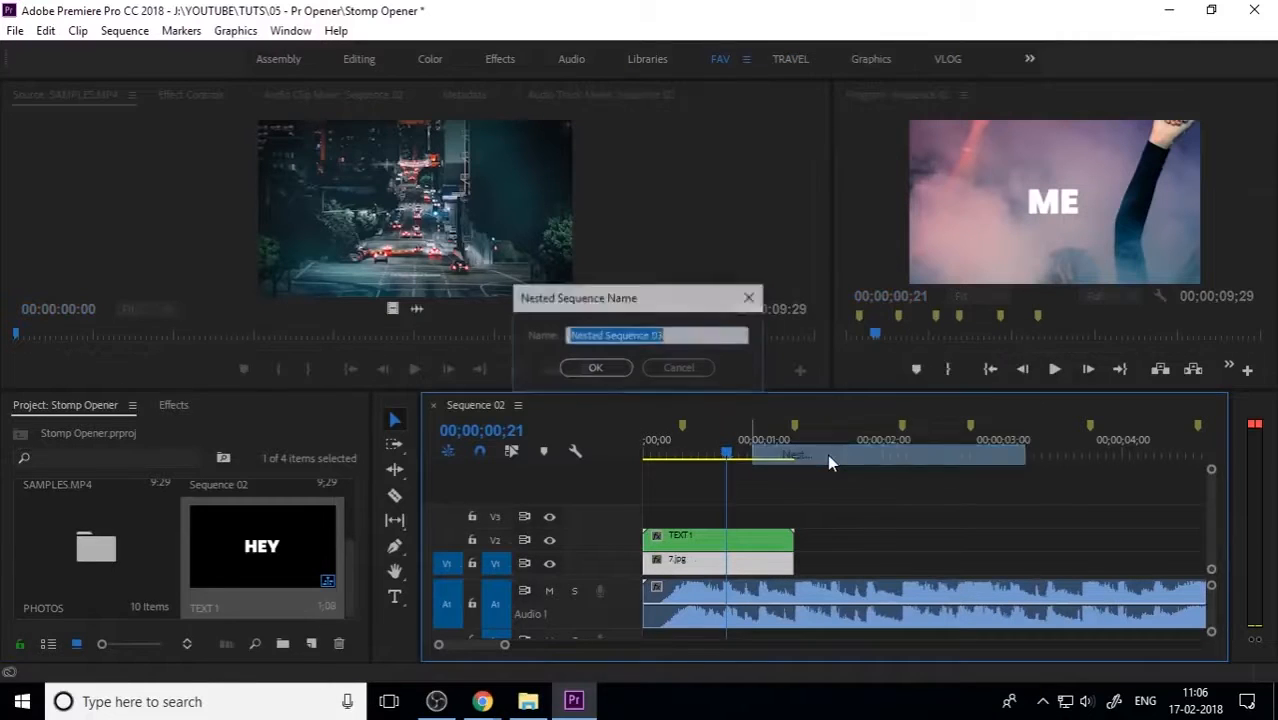
{"action": "type", "text": "PHOTOS 1"}
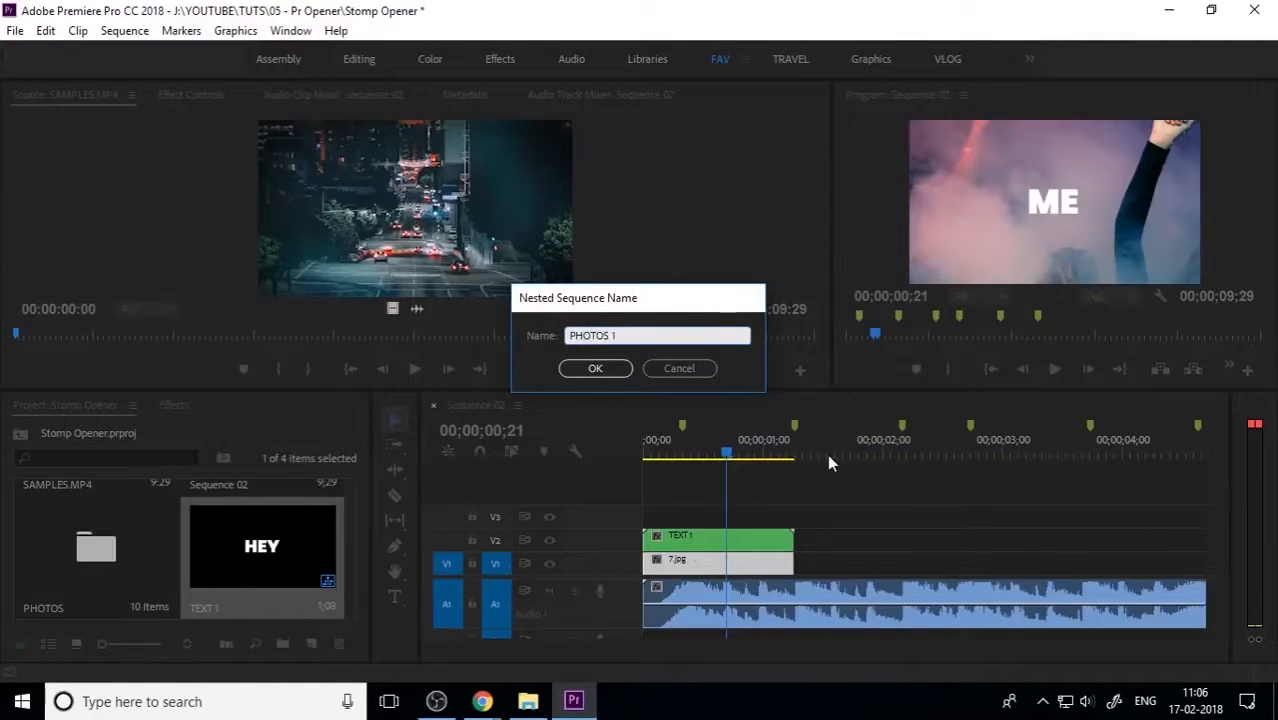
{"action": "key", "text": "Return"}
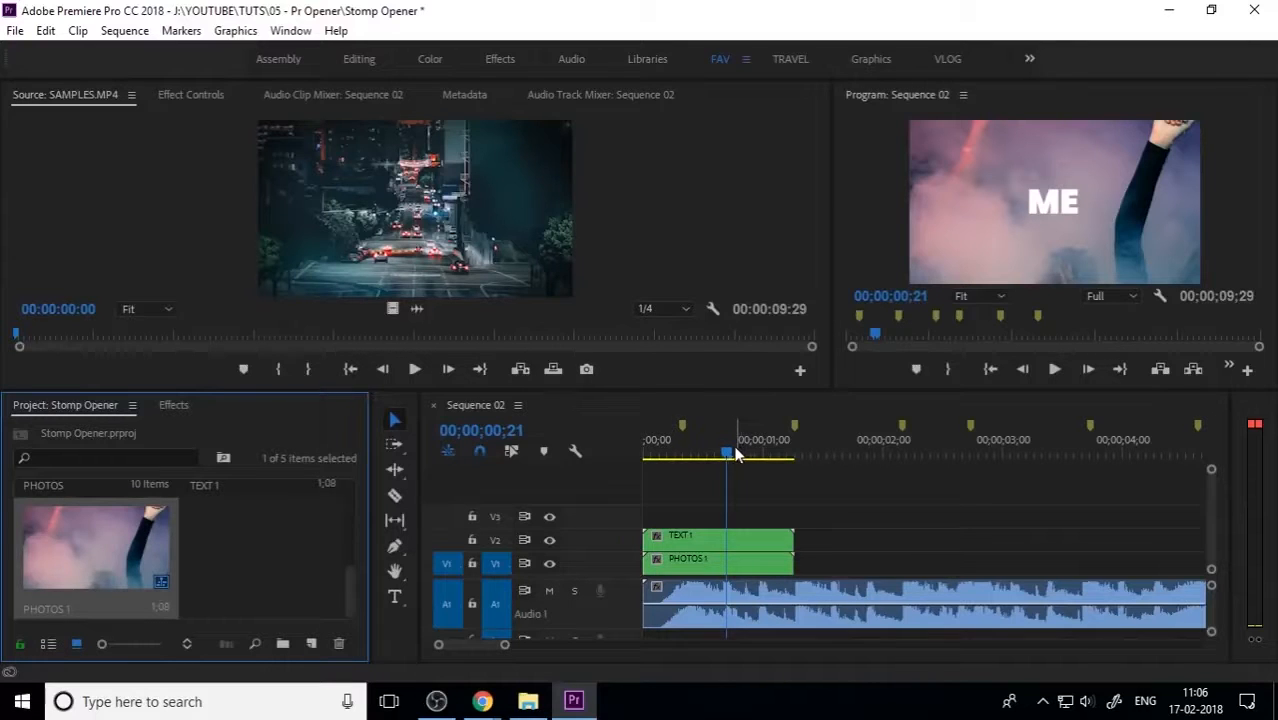
{"action": "left_click_drag", "start_coordinate": [737, 455], "coordinate": [626, 472]}
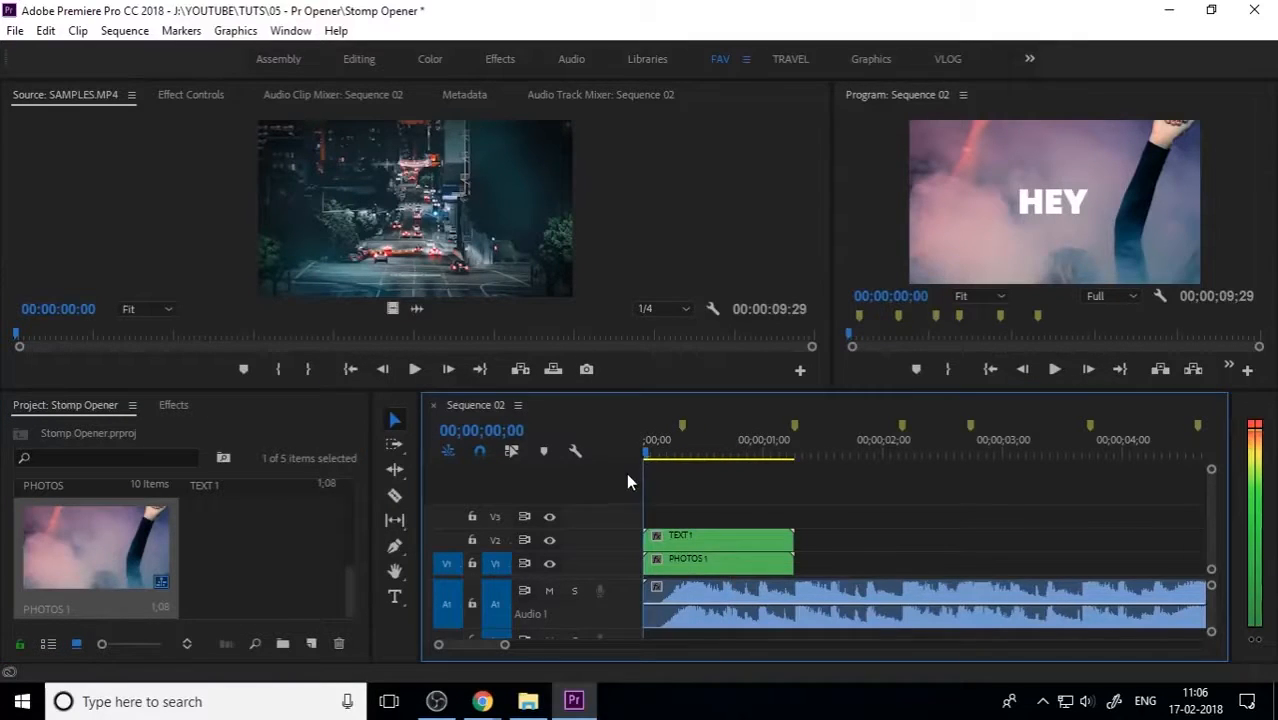
{"action": "left_click", "coordinate": [688, 535]}
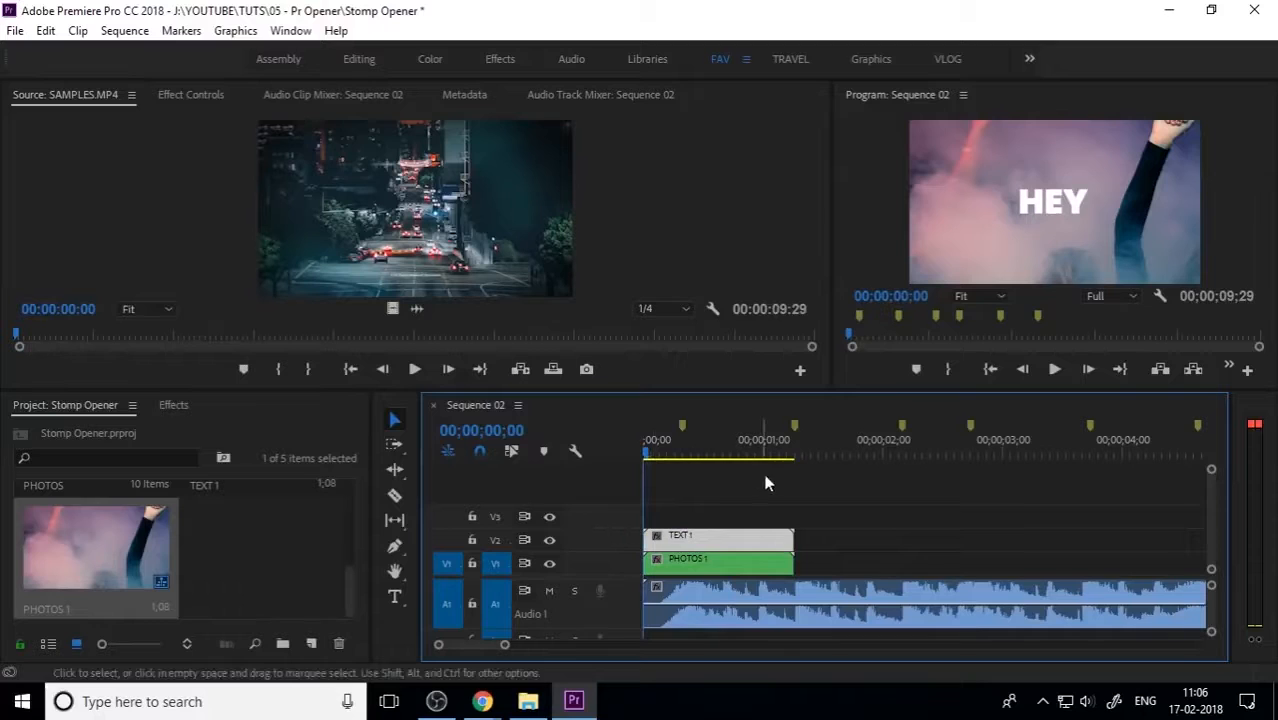
{"action": "left_click", "coordinate": [827, 503]}
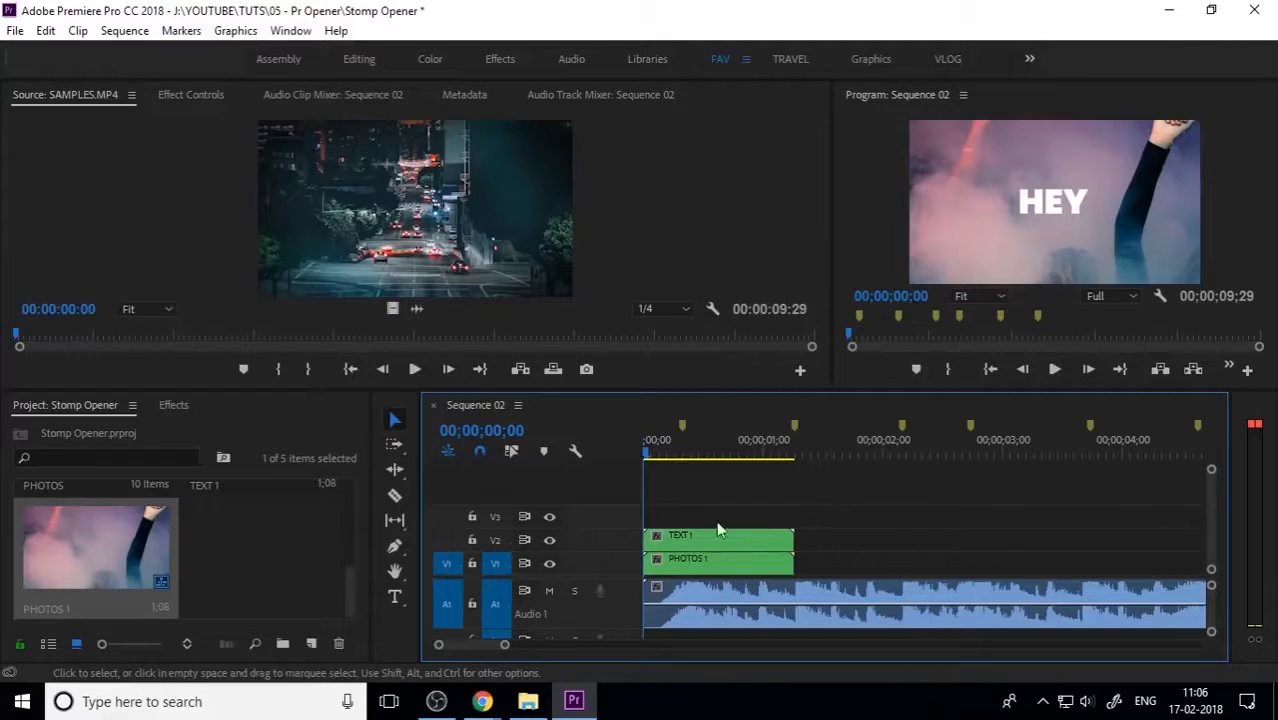
Create an adjustment layer in the project and rename it SCALE.
{"action": "left_click", "coordinate": [311, 643]}
{"action": "left_click", "coordinate": [417, 476]}
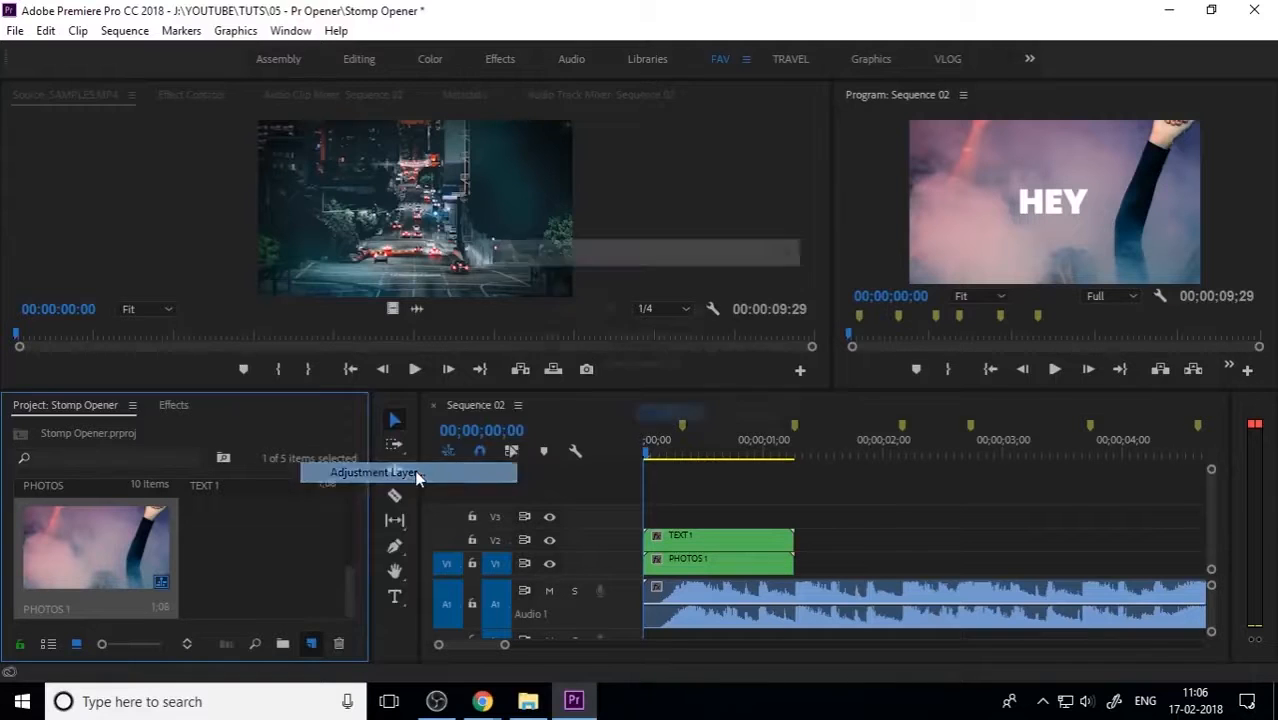
{"action": "left_click", "coordinate": [679, 418]}
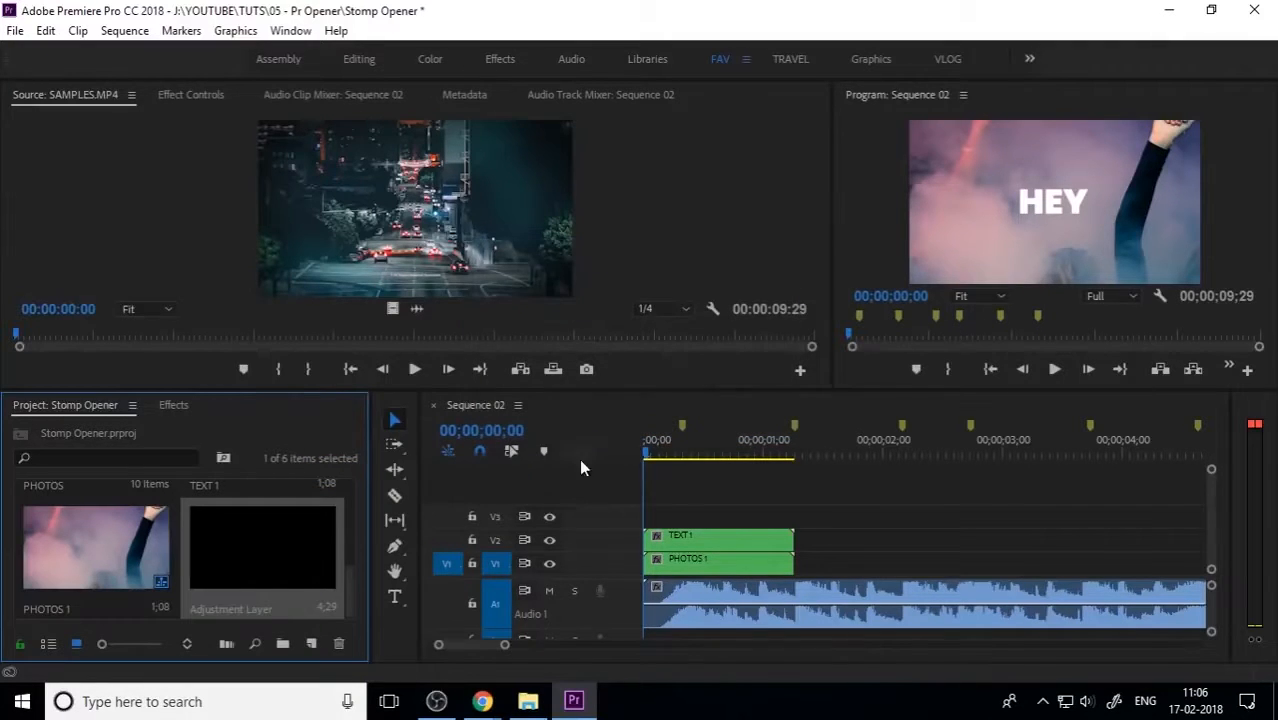
{"action": "left_click", "coordinate": [249, 609]}
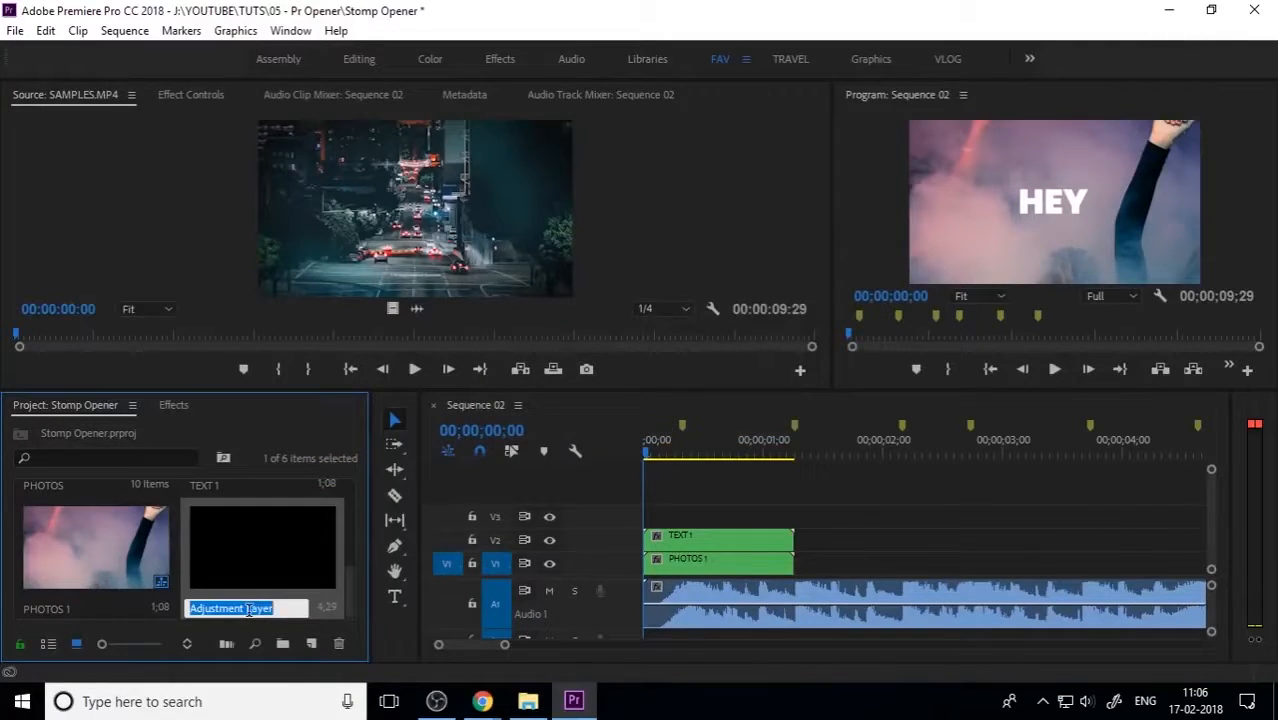
{"action": "type", "text": "SCALE"}
{"action": "key", "text": "Return"}
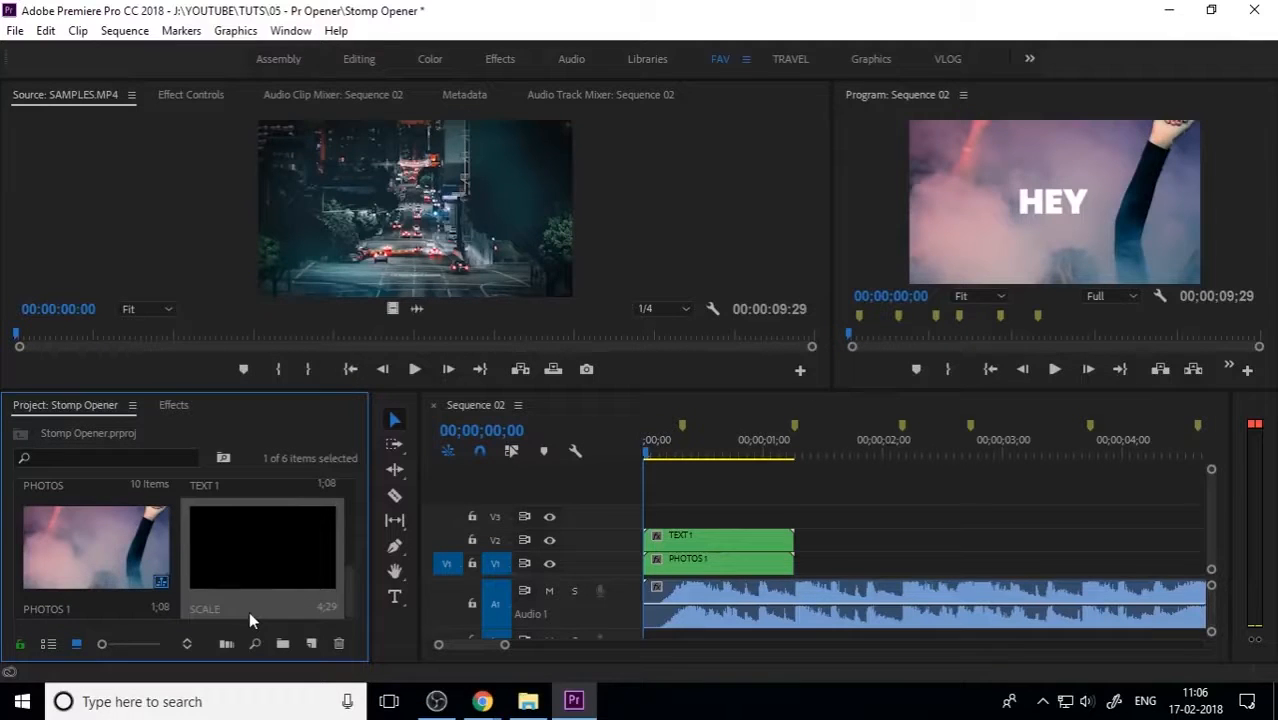
Place the SCALE adjustment layer on V3 at the sequence start and trim it to end with TEXT 1.
{"action": "left_click_drag", "start_coordinate": [241, 553], "coordinate": [660, 515]}
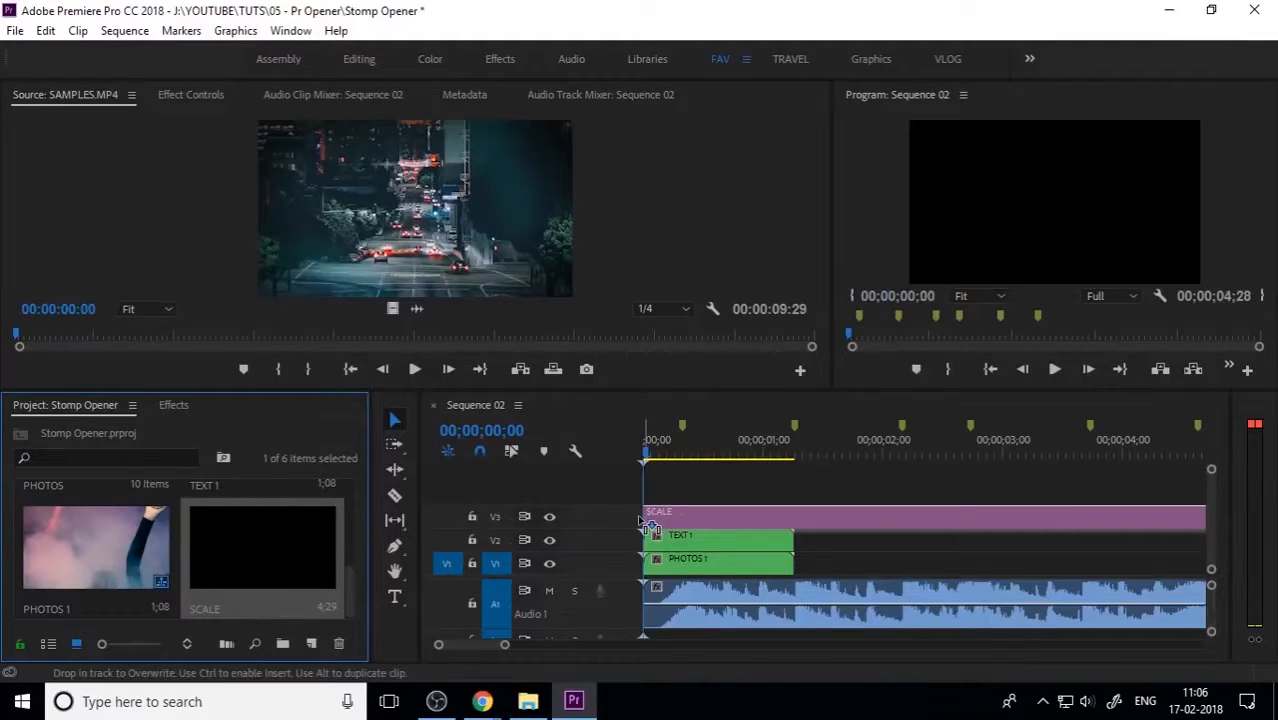
{"action": "key", "text": "minus"}
{"action": "left_click_drag", "start_coordinate": [938, 516], "coordinate": [712, 538]}
{"action": "key", "text": "equal"}
{"action": "key", "text": "equal"}
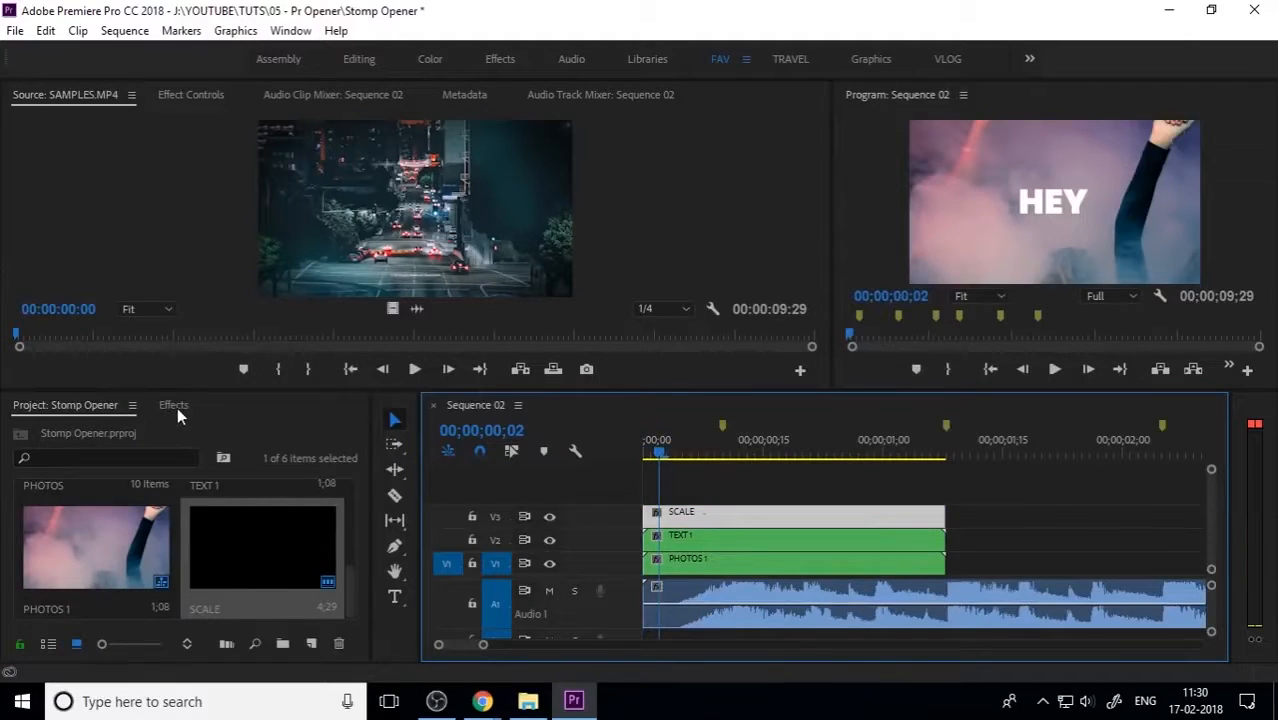
Look through the video effect categories, including the Transform group, for an effect to use on the SCALE layer.
{"action": "left_click", "coordinate": [174, 406]}
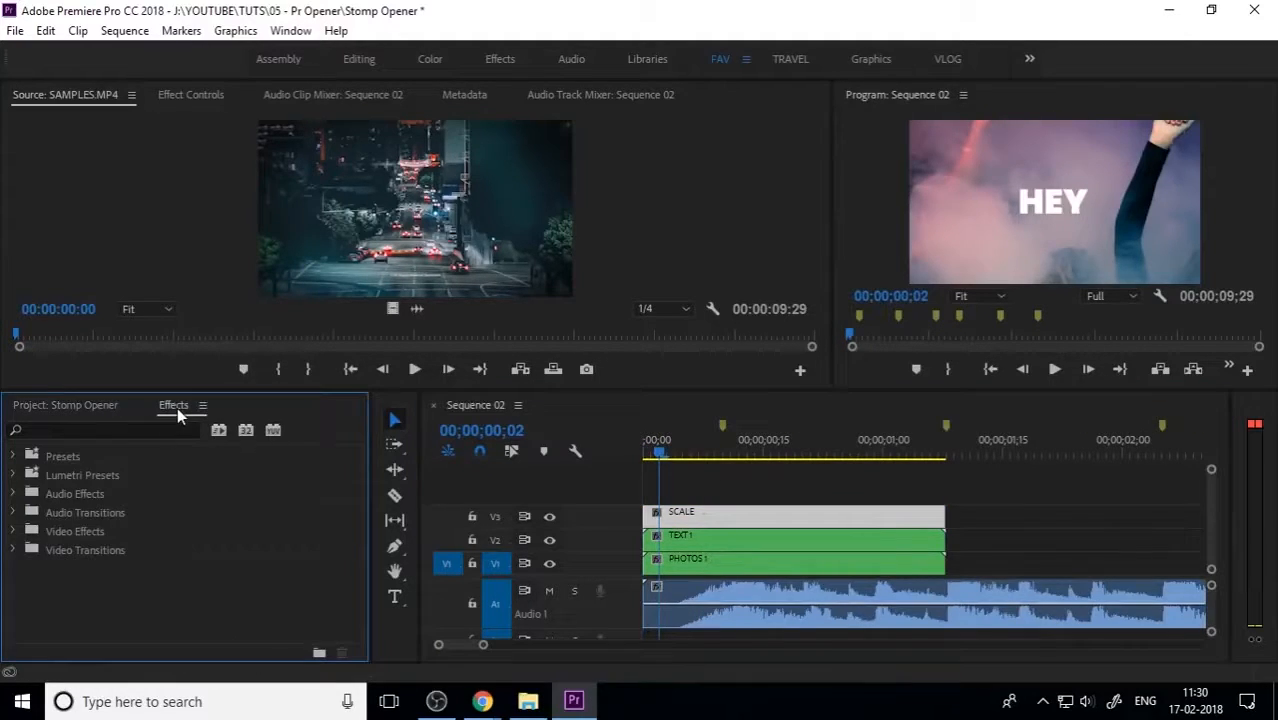
{"action": "double_click", "coordinate": [93, 530]}
{"action": "scroll", "coordinate": [146, 587], "scroll_direction": "down", "scroll_amount": 4}
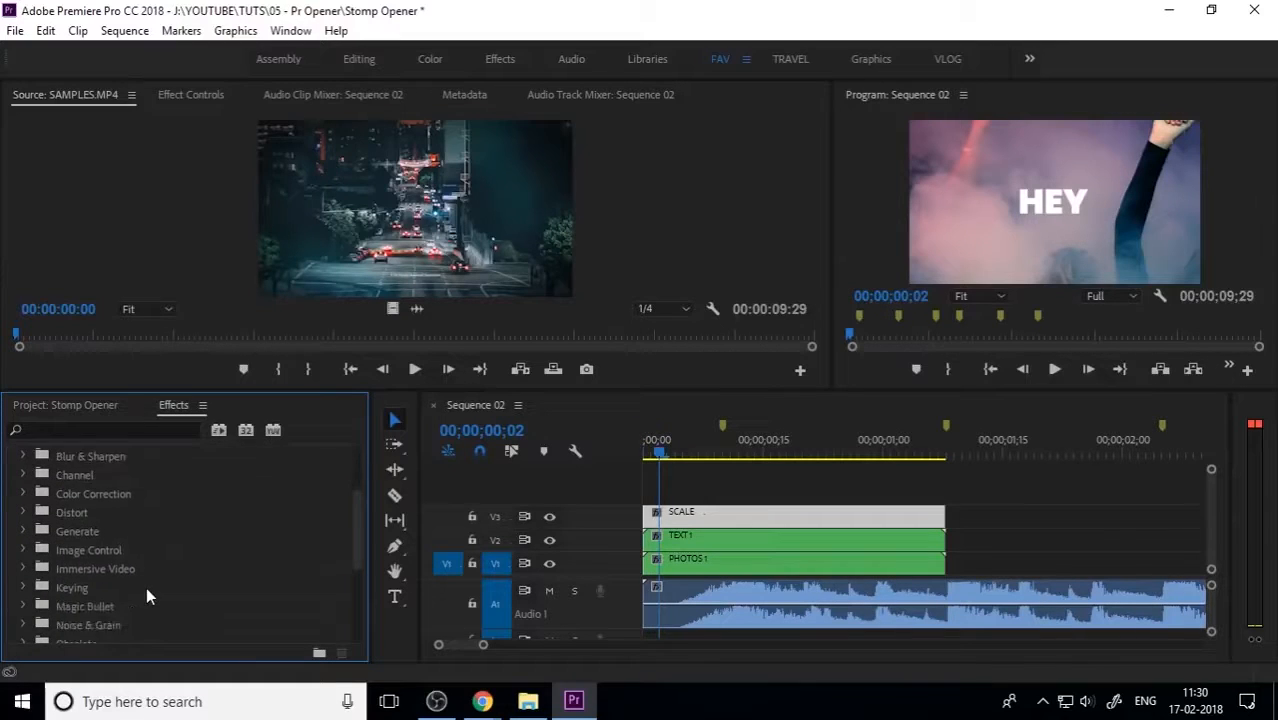
{"action": "scroll", "coordinate": [95, 598], "scroll_direction": "down", "scroll_amount": 1}
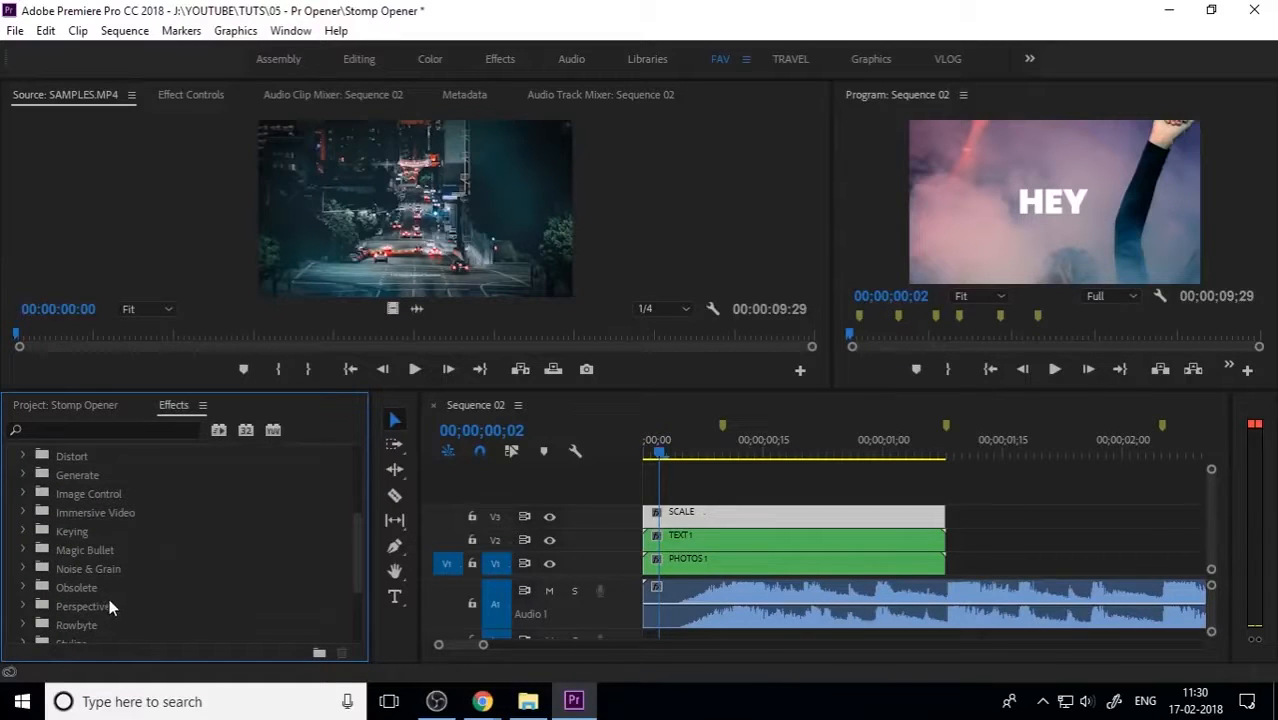
{"action": "scroll", "coordinate": [109, 601], "scroll_direction": "down", "scroll_amount": 3}
{"action": "double_click", "coordinate": [98, 625]}
{"action": "scroll", "coordinate": [142, 588], "scroll_direction": "down", "scroll_amount": 6}
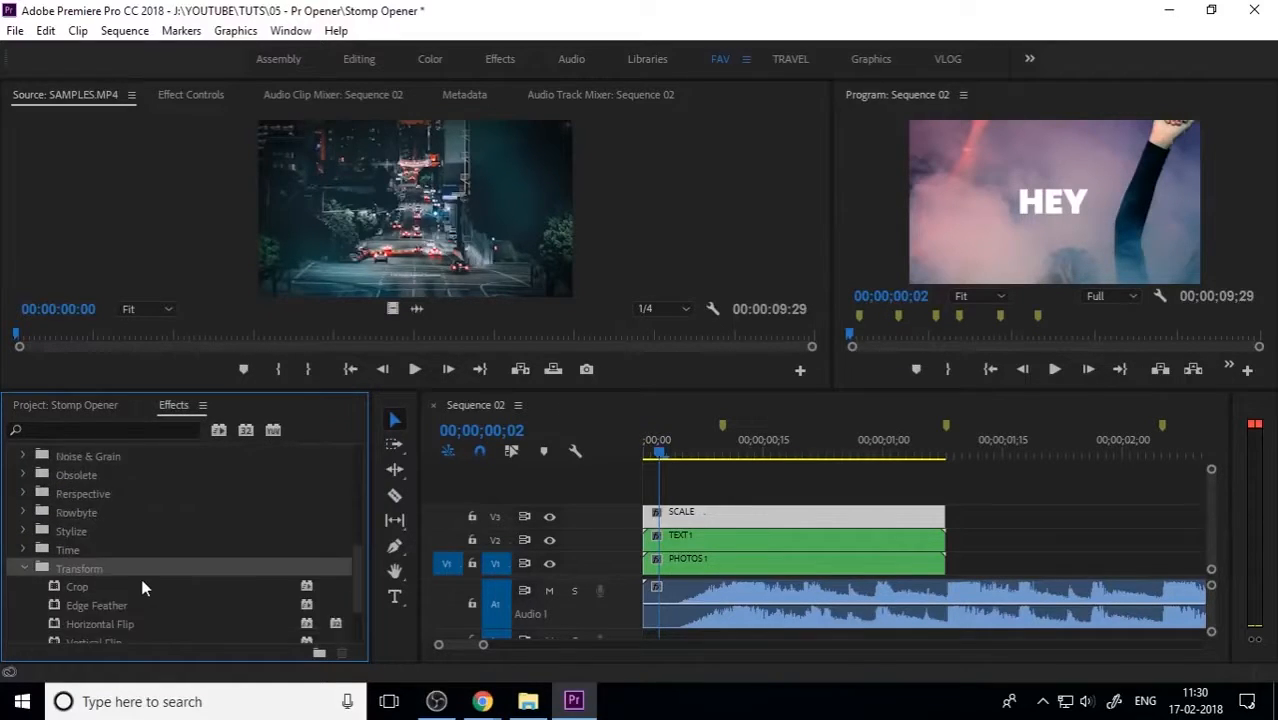
{"action": "scroll", "coordinate": [133, 594], "scroll_direction": "up", "scroll_amount": 17}
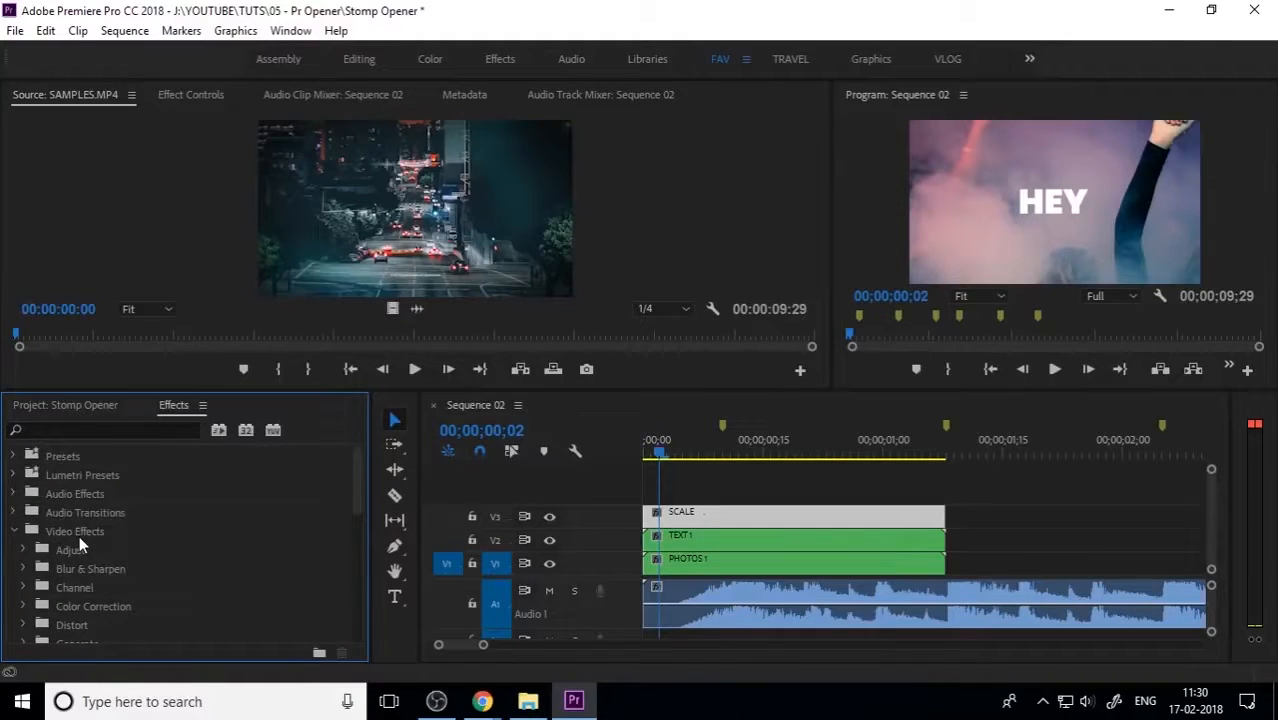
Apply the Transform effect from the Distort category to the SCALE adjustment layer on V3.
{"action": "left_click", "coordinate": [94, 516]}
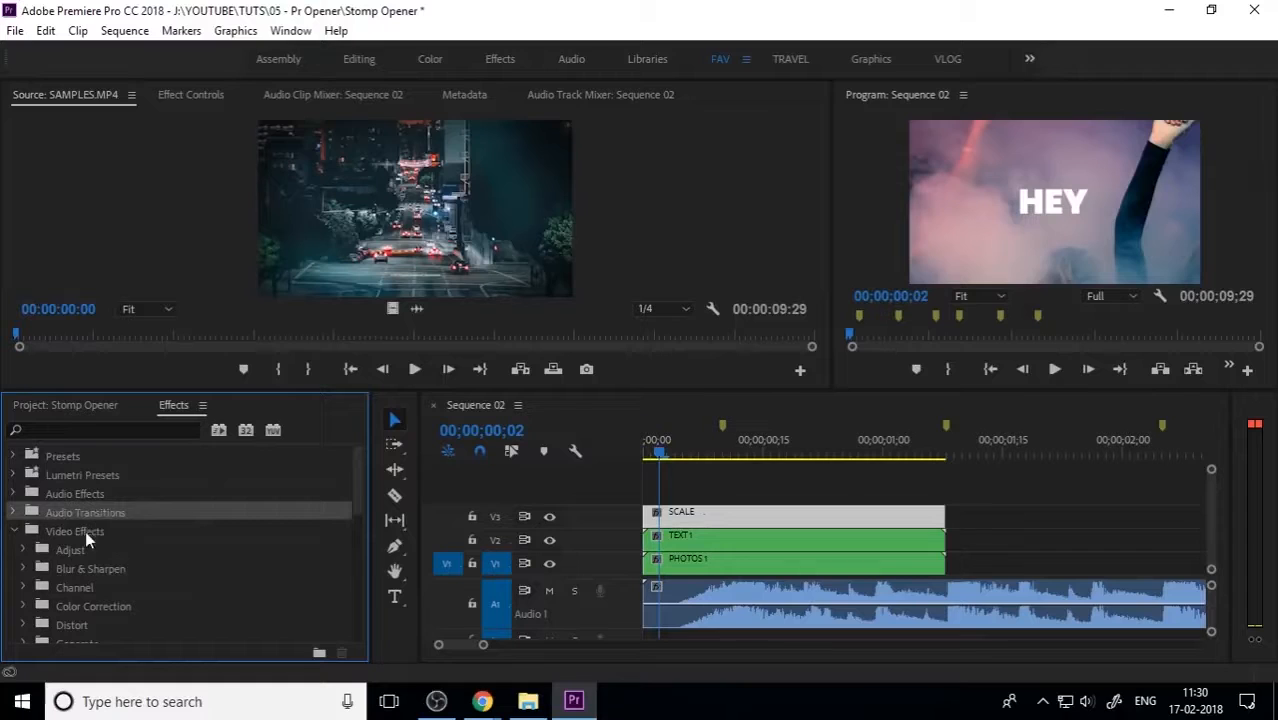
{"action": "scroll", "coordinate": [84, 592], "scroll_direction": "down", "scroll_amount": 1}
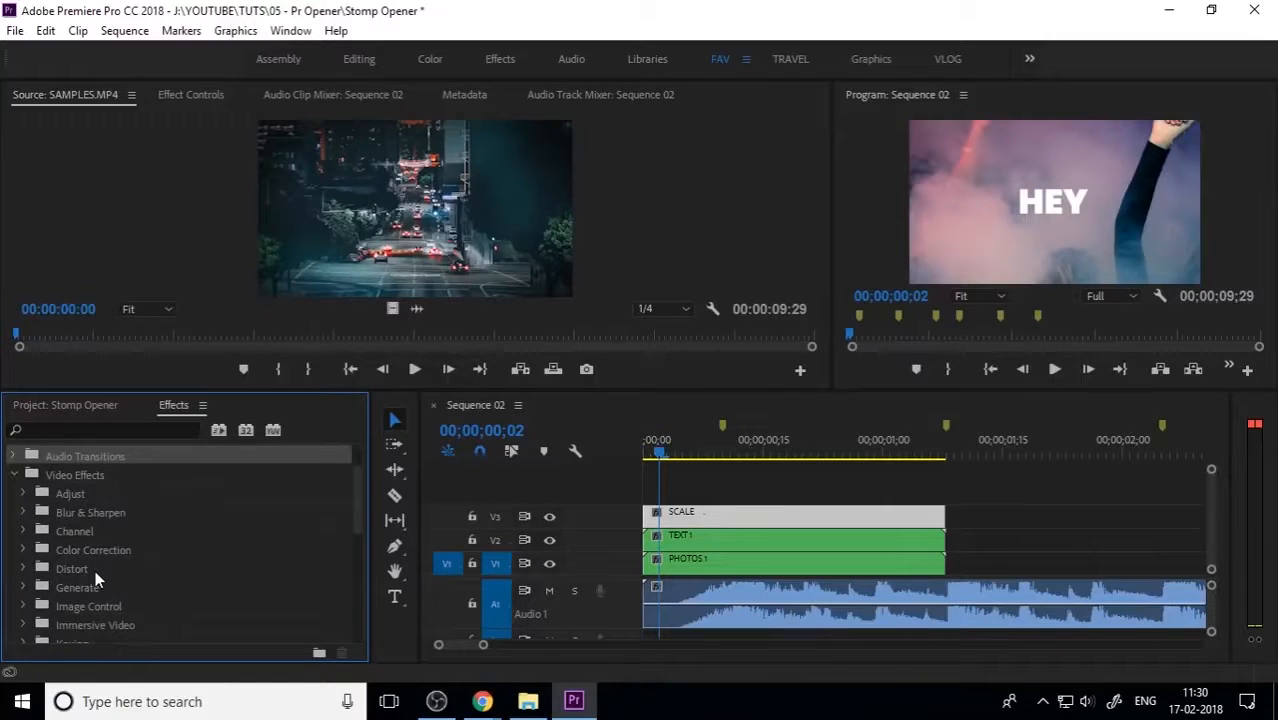
{"action": "double_click", "coordinate": [95, 572]}
{"action": "scroll", "coordinate": [110, 585], "scroll_direction": "down", "scroll_amount": 3}
{"action": "left_click_drag", "start_coordinate": [124, 584], "coordinate": [703, 519]}
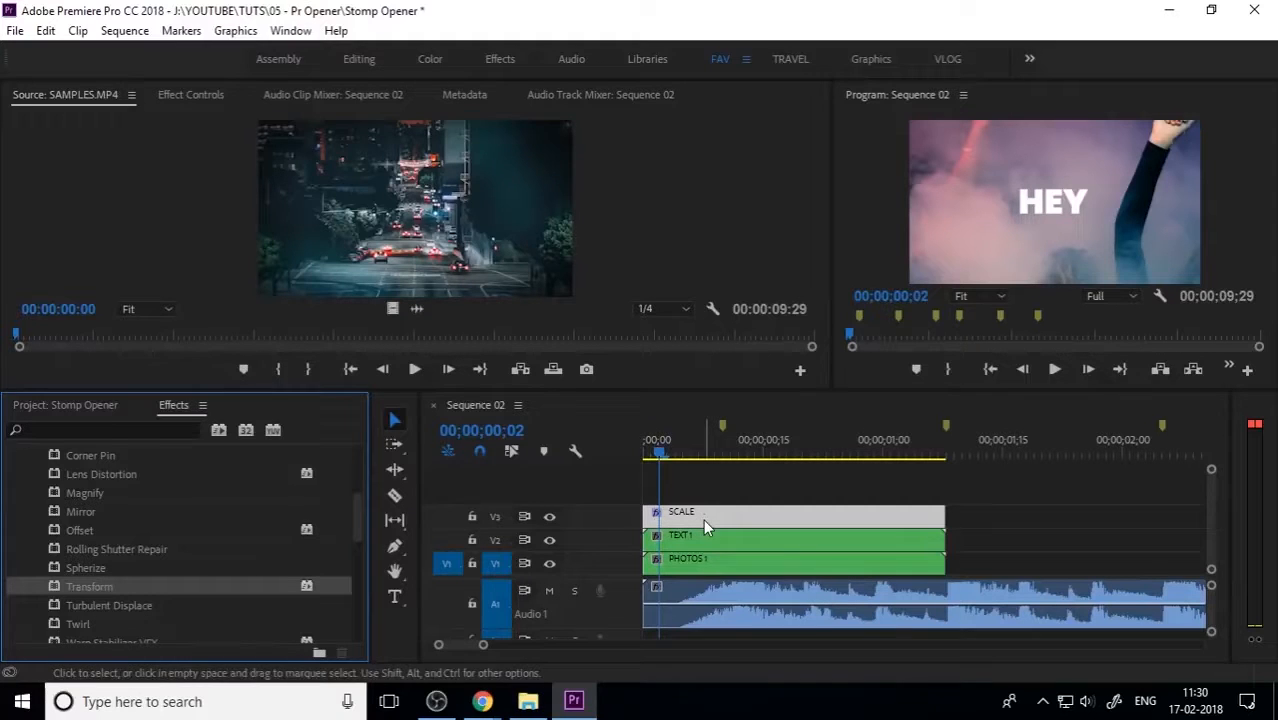
Show the SCALE layer's effect settings and resize the workspace to enlarge the program preview and the settings area's height.
{"action": "left_click", "coordinate": [704, 520]}
{"action": "left_click", "coordinate": [200, 95]}
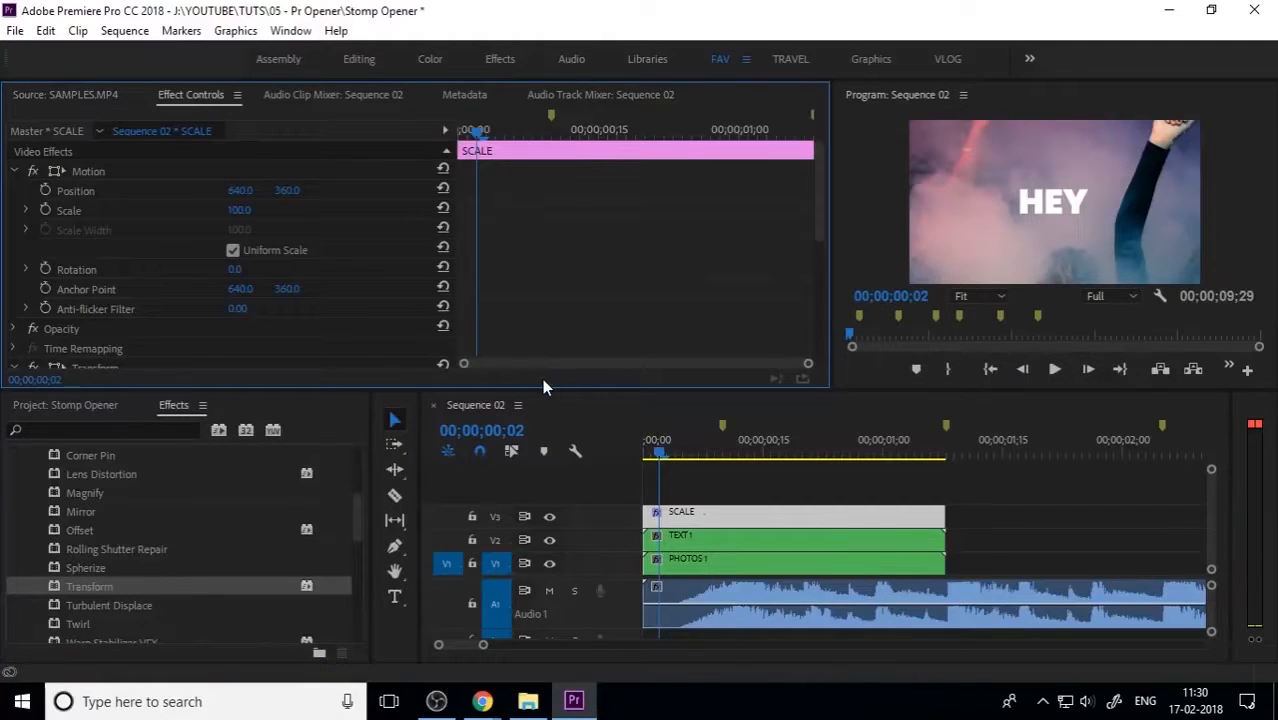
{"action": "left_click_drag", "start_coordinate": [543, 390], "coordinate": [540, 429]}
{"action": "left_click_drag", "start_coordinate": [833, 350], "coordinate": [638, 350]}
{"action": "scroll", "coordinate": [116, 610], "scroll_direction": "down", "scroll_amount": 2}
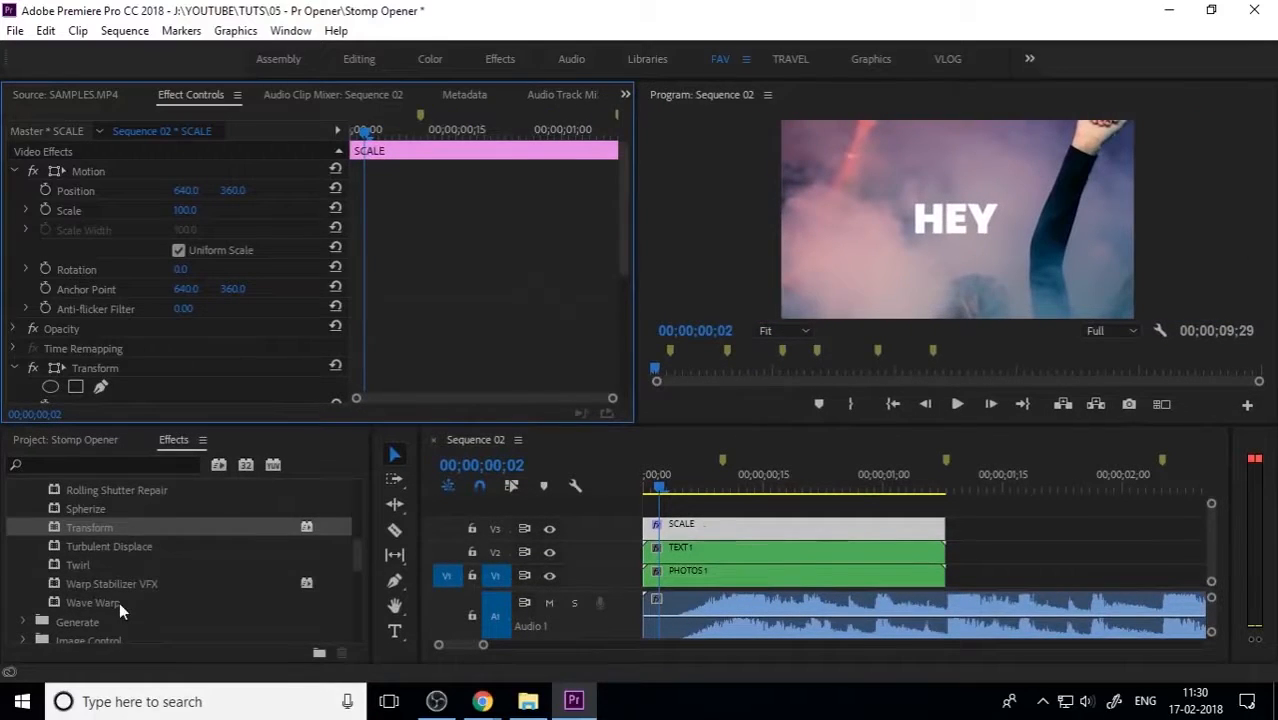
{"action": "scroll", "coordinate": [119, 602], "scroll_direction": "down", "scroll_amount": 1}
{"action": "double_click", "coordinate": [96, 563]}
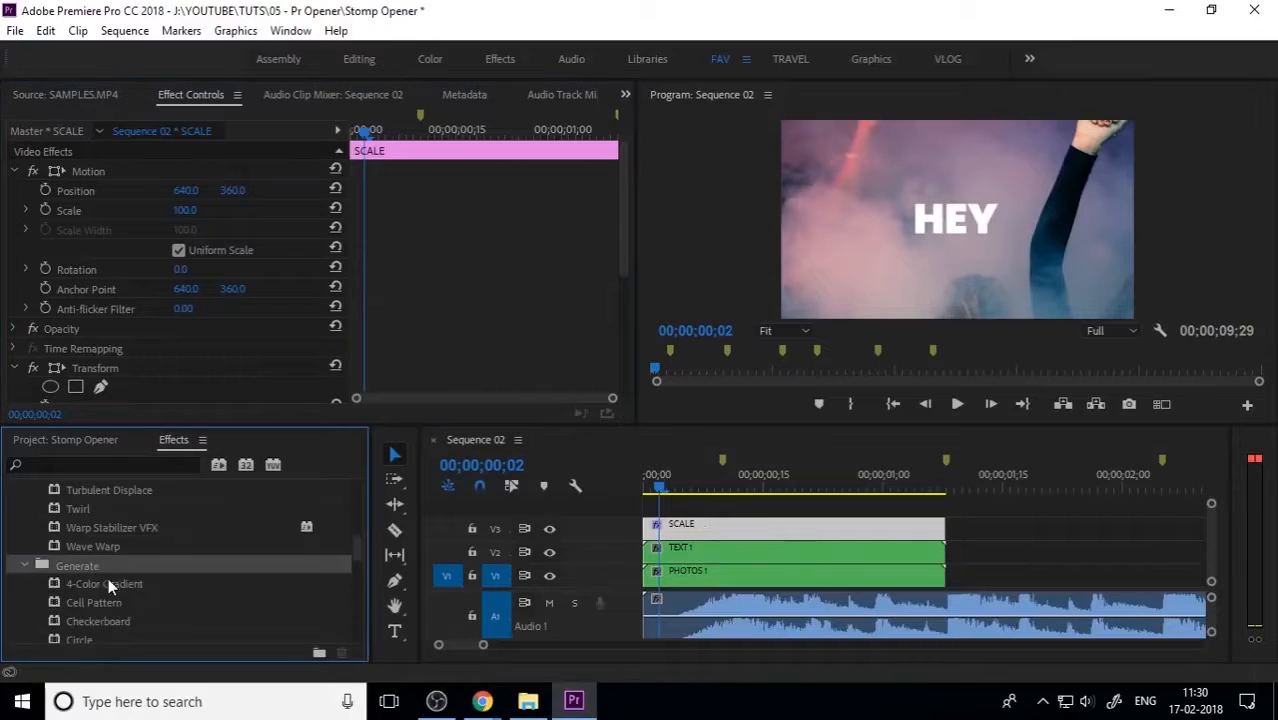
{"action": "scroll", "coordinate": [109, 585], "scroll_direction": "down", "scroll_amount": 4}
{"action": "scroll", "coordinate": [118, 548], "scroll_direction": "up", "scroll_amount": 4}
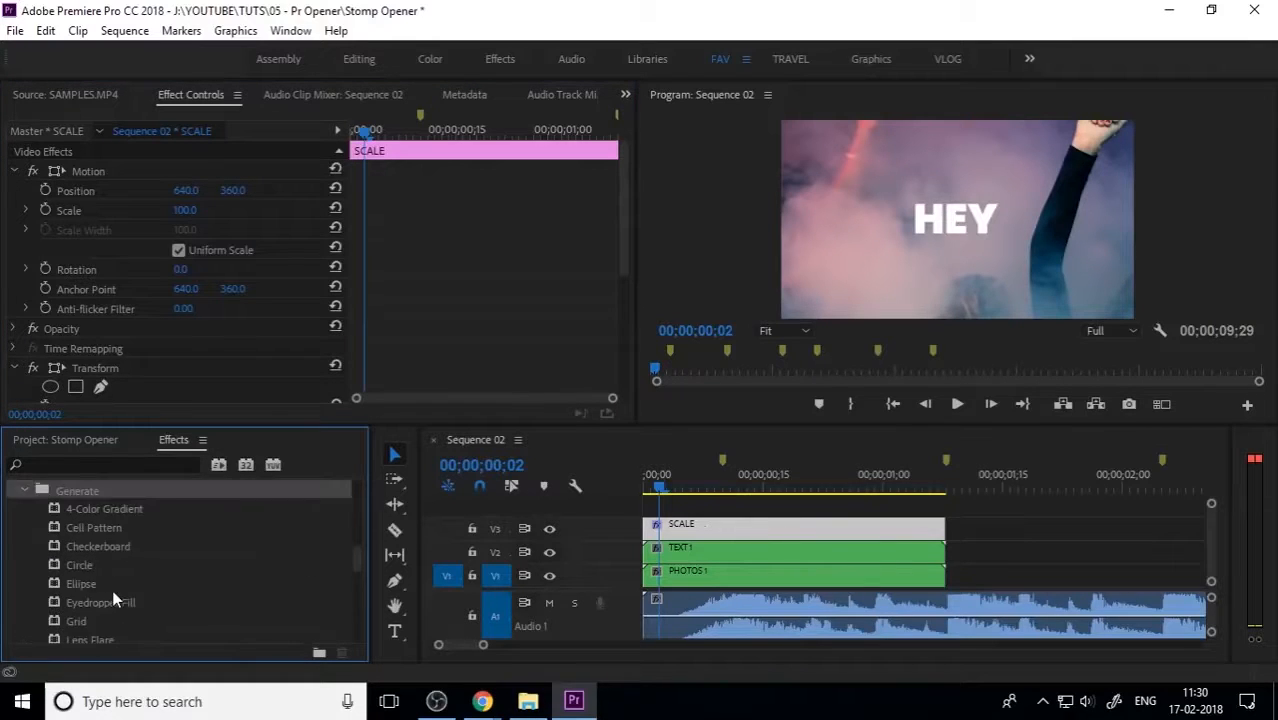
{"action": "left_click", "coordinate": [24, 529]}
{"action": "scroll", "coordinate": [206, 605], "scroll_direction": "up", "scroll_amount": 2}
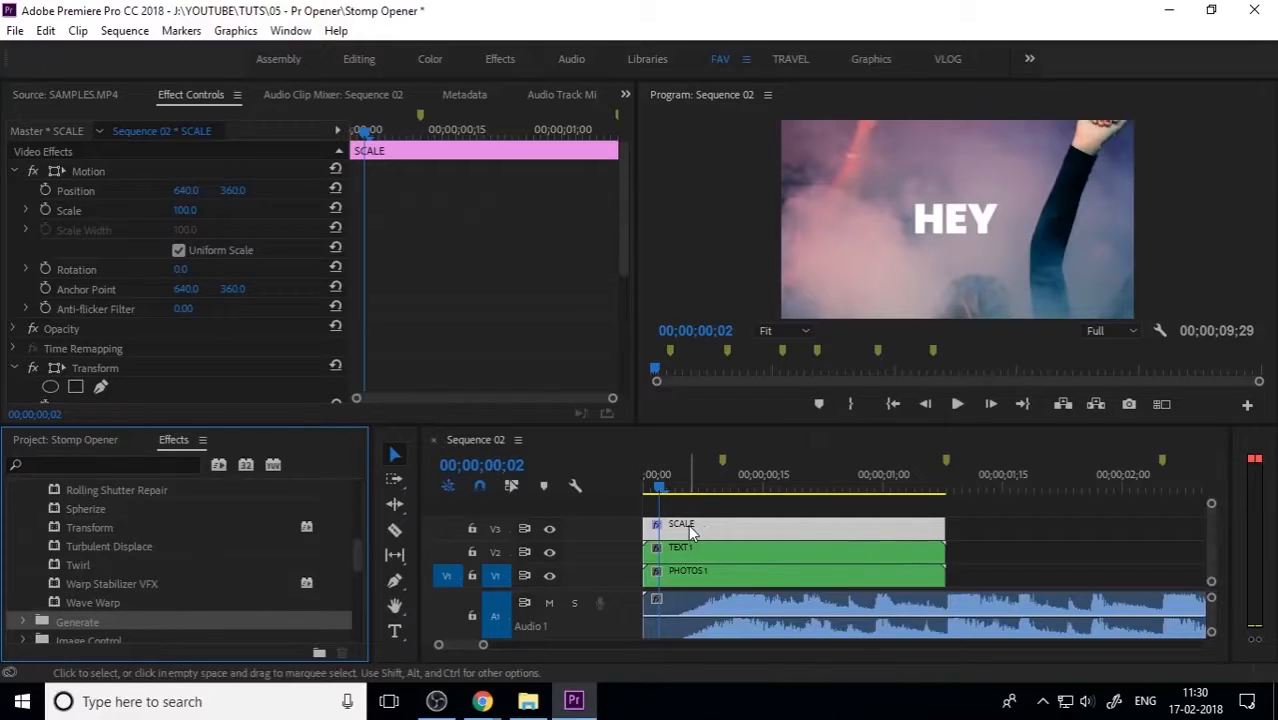
Try changing the SCALE layer's Motion scale to 200 and its Transform scale to compare their effect on the picture.
{"action": "left_click", "coordinate": [20, 172]}
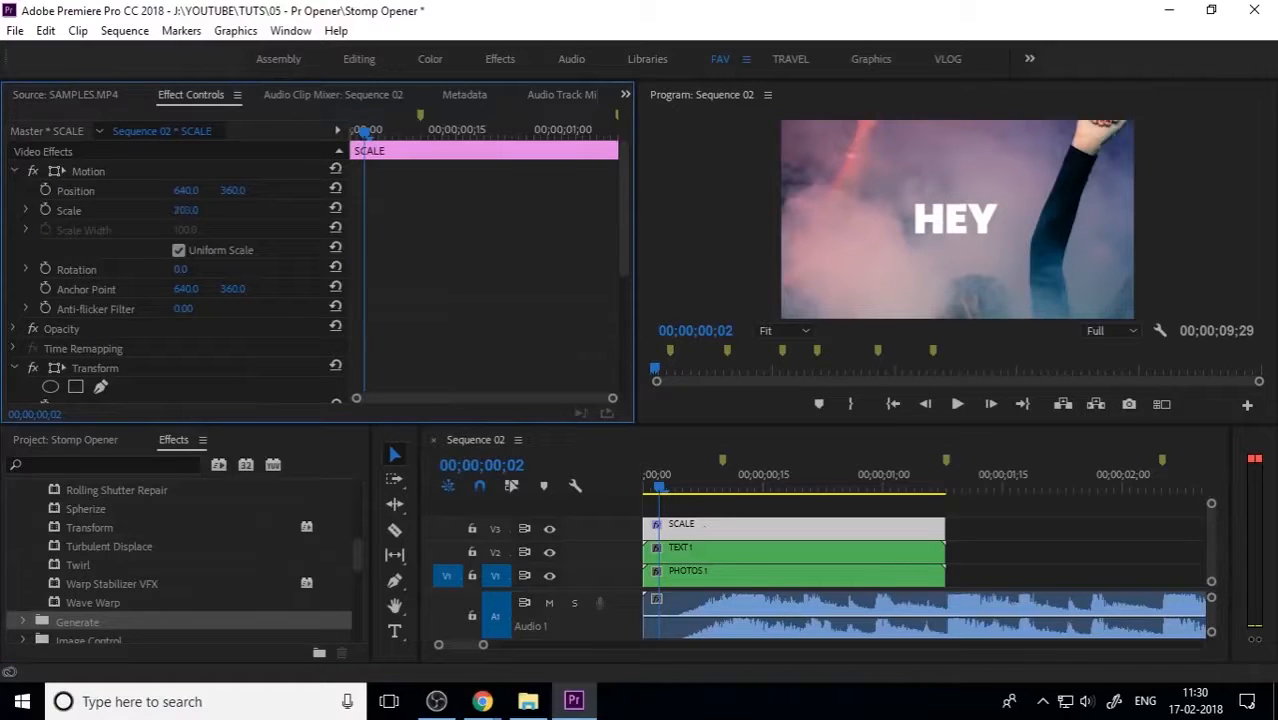
{"action": "left_click", "coordinate": [14, 172]}
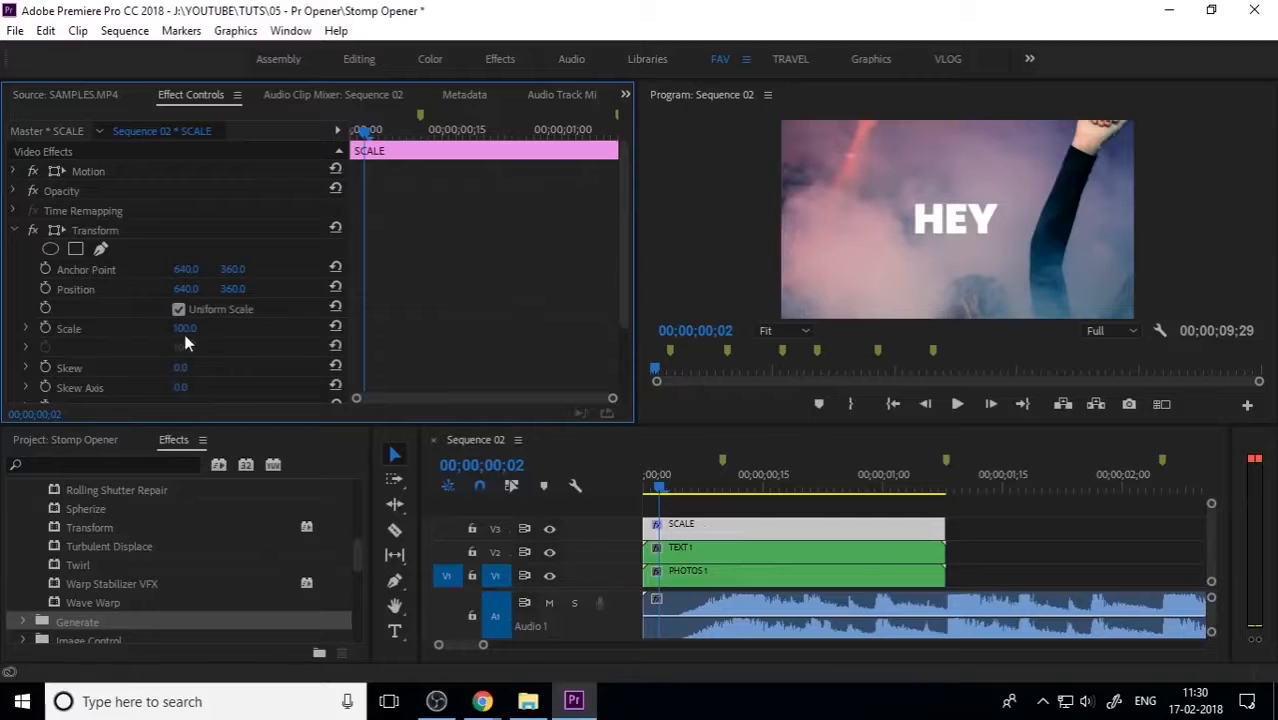
{"action": "left_click_drag", "start_coordinate": [185, 328], "coordinate": [219, 328]}
Keyframe the Transform scale on the SCALE layer, setting 135 at 00;00;00;06 and adding a second keyframe further along.
{"action": "left_click_drag", "start_coordinate": [661, 490], "coordinate": [645, 490]}
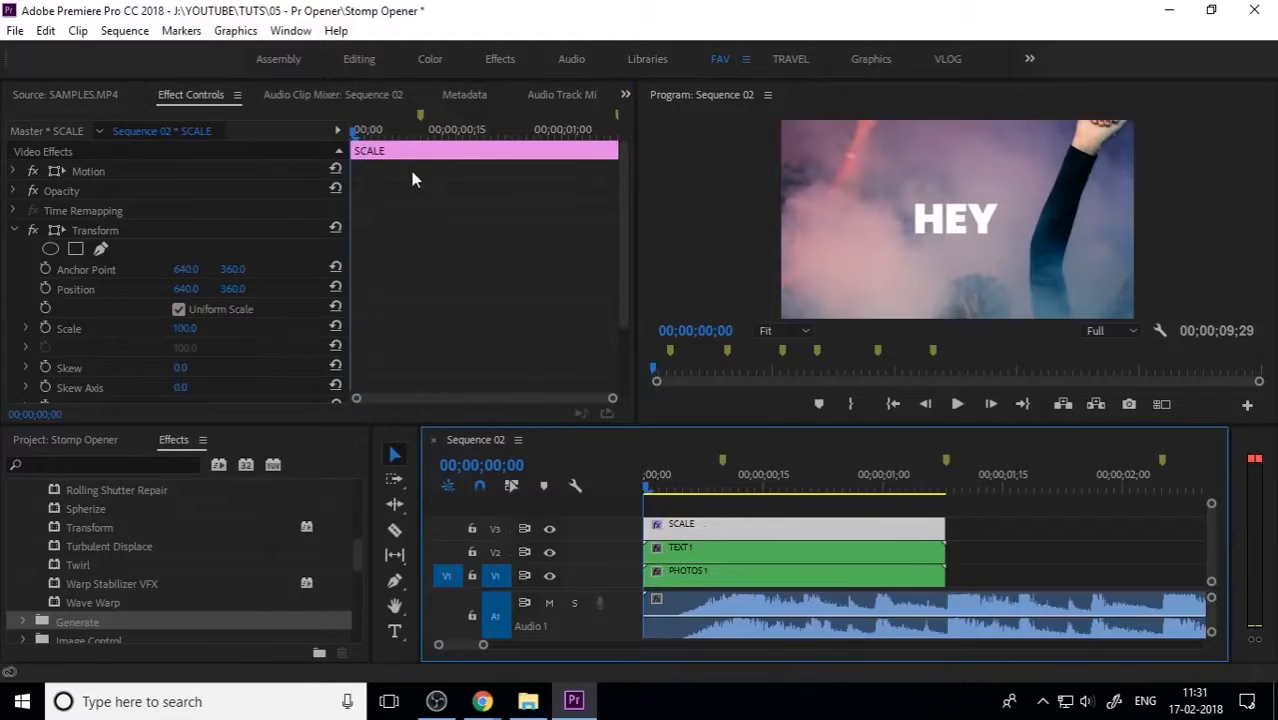
{"action": "left_click_drag", "start_coordinate": [418, 132], "coordinate": [392, 162]}
{"action": "left_click", "coordinate": [43, 328]}
{"action": "left_click_drag", "start_coordinate": [190, 332], "coordinate": [223, 332]}
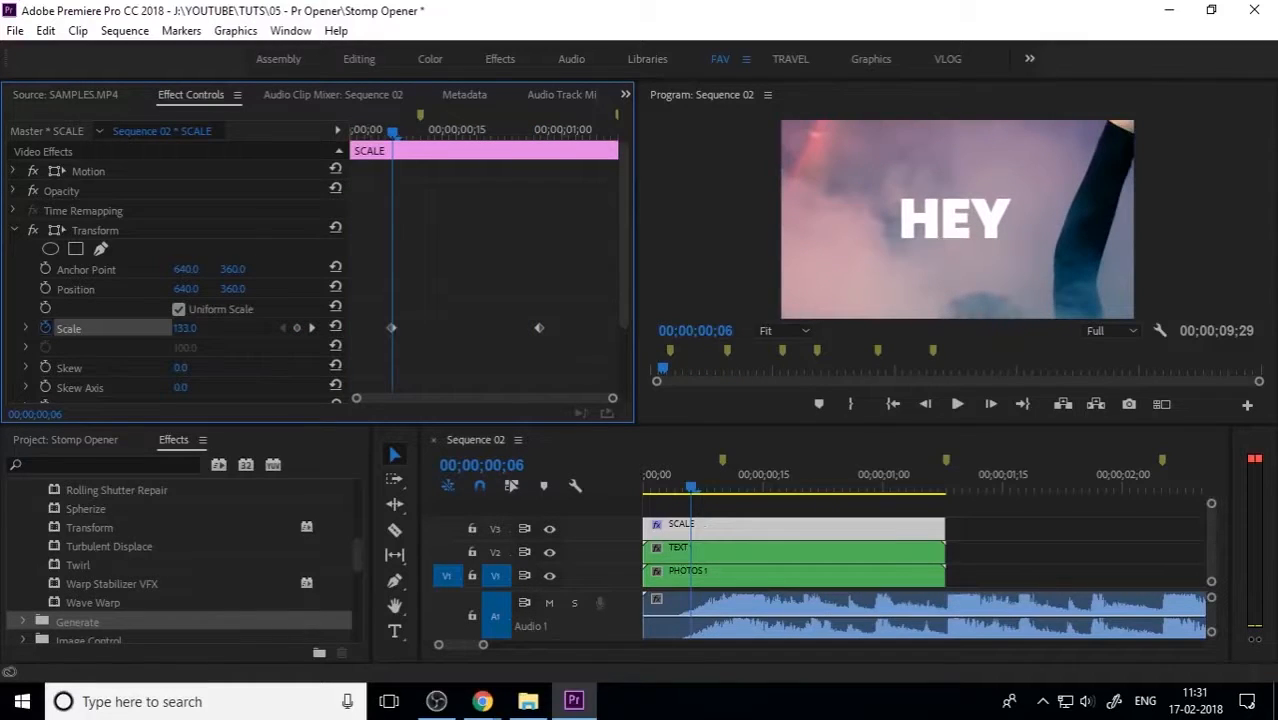
{"action": "left_click", "coordinate": [197, 330]}
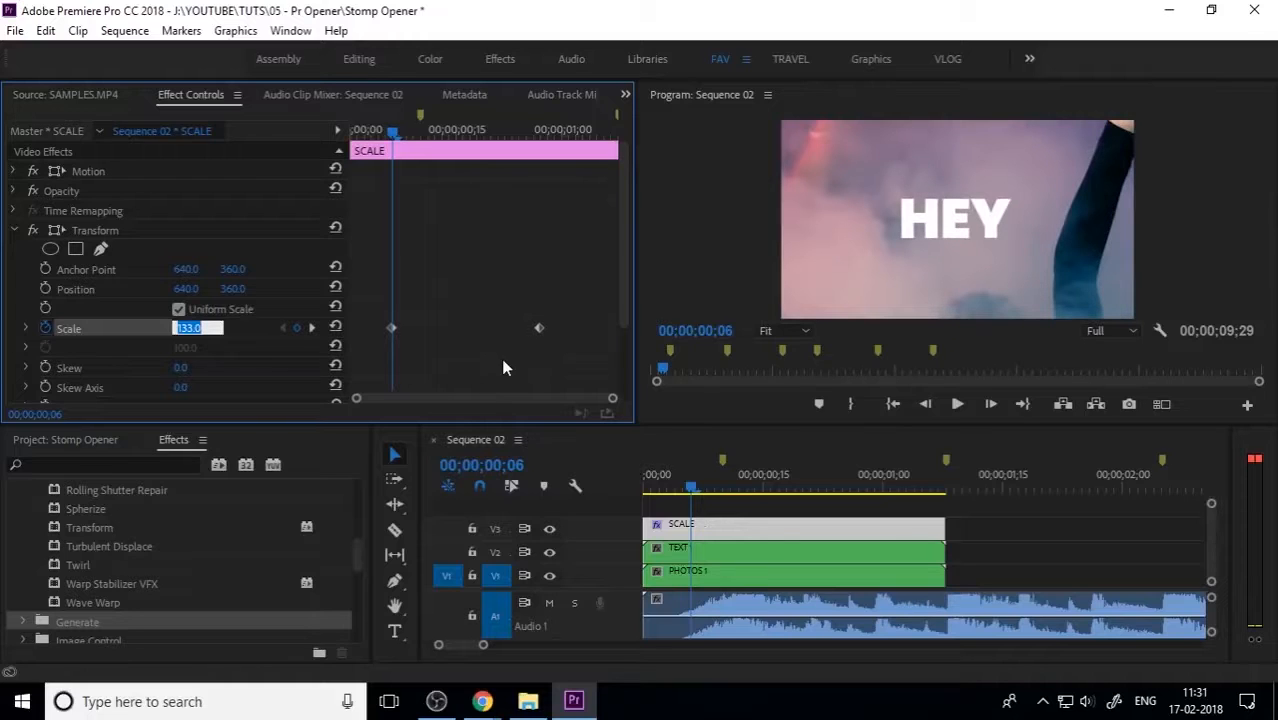
{"action": "type", "text": "135"}
{"action": "key", "text": "Return"}
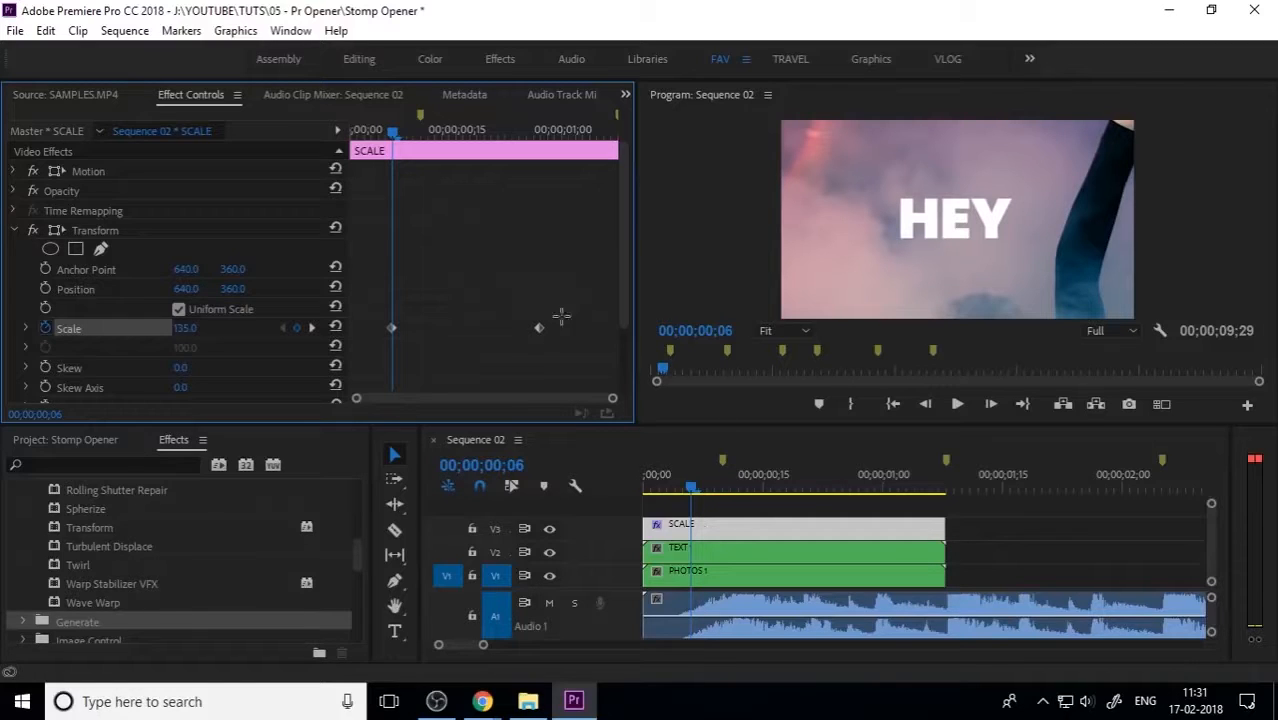
Select both Transform scale keyframes on the SCALE layer and change their interpolation to Bezier.
{"action": "left_click_drag", "start_coordinate": [562, 290], "coordinate": [398, 355]}
{"action": "right_click", "coordinate": [392, 330]}
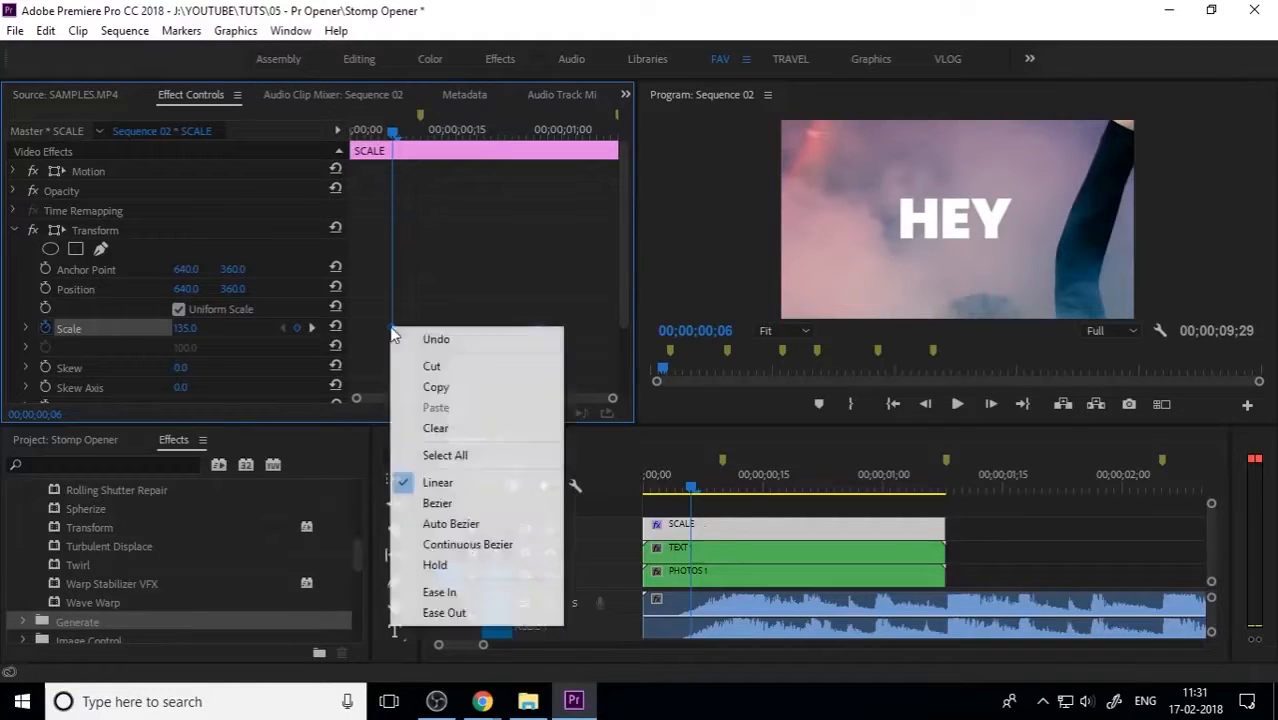
{"action": "left_click", "coordinate": [468, 507]}
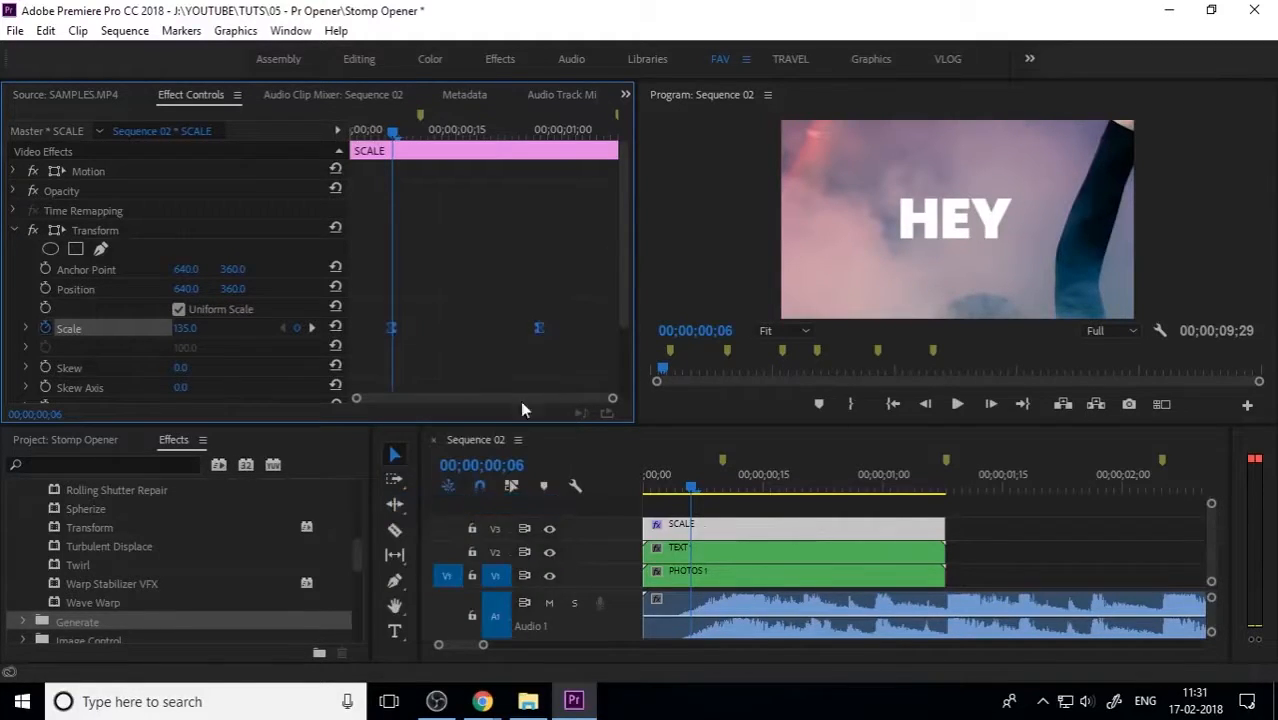
Expand the Transform scale's value and velocity graphs, enlarge both graph areas, and select the keyframes.
{"action": "left_click", "coordinate": [26, 329]}
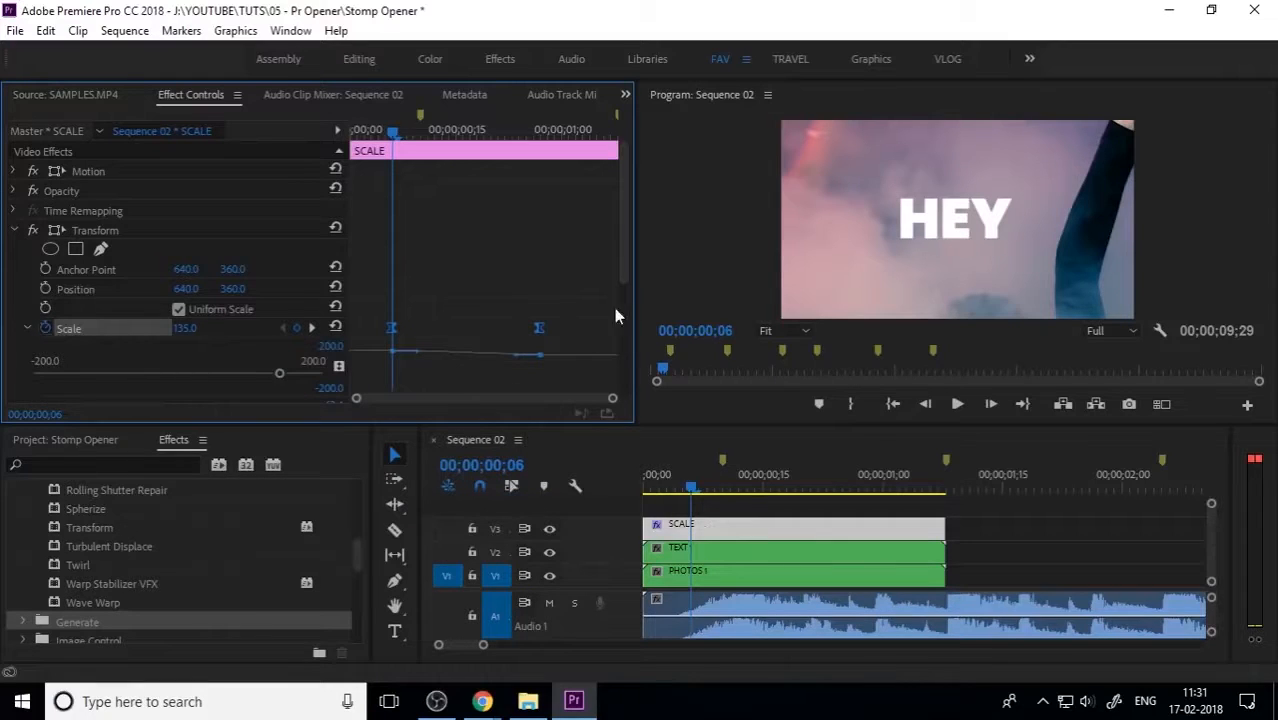
{"action": "left_click_drag", "start_coordinate": [616, 264], "coordinate": [615, 333]}
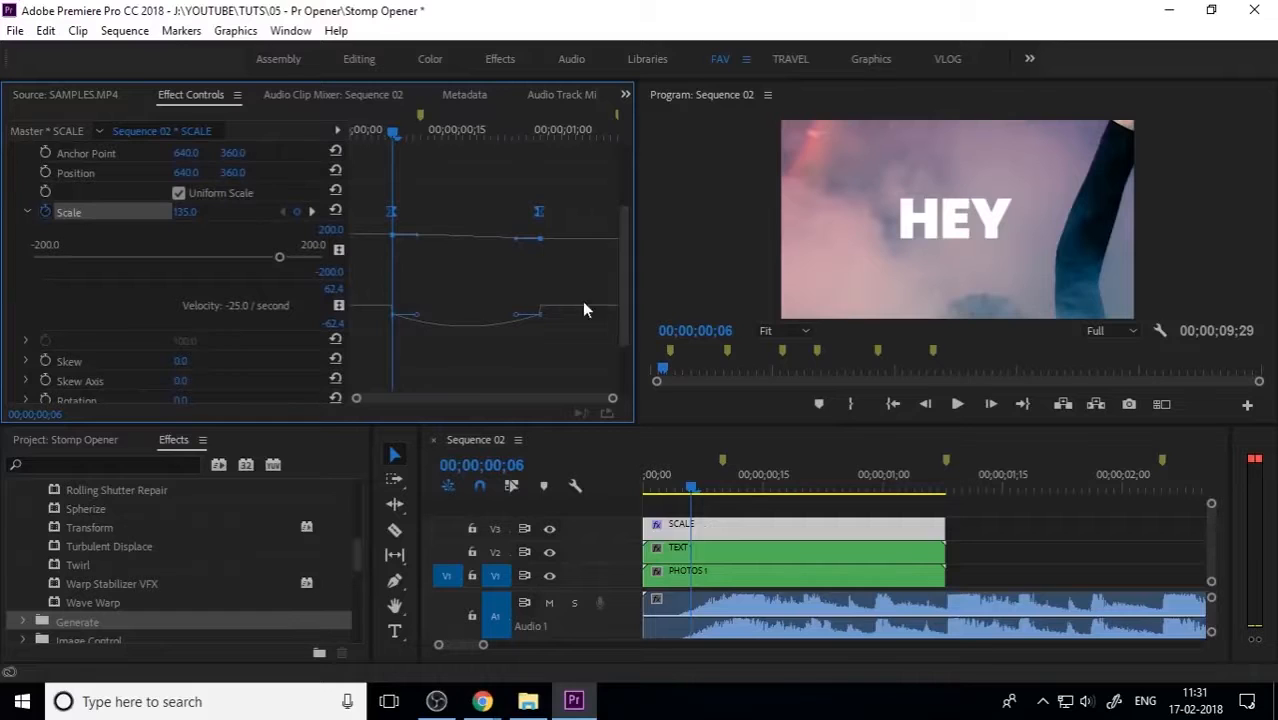
{"action": "left_click_drag", "start_coordinate": [576, 281], "coordinate": [347, 340]}
{"action": "left_click", "coordinate": [499, 332]}
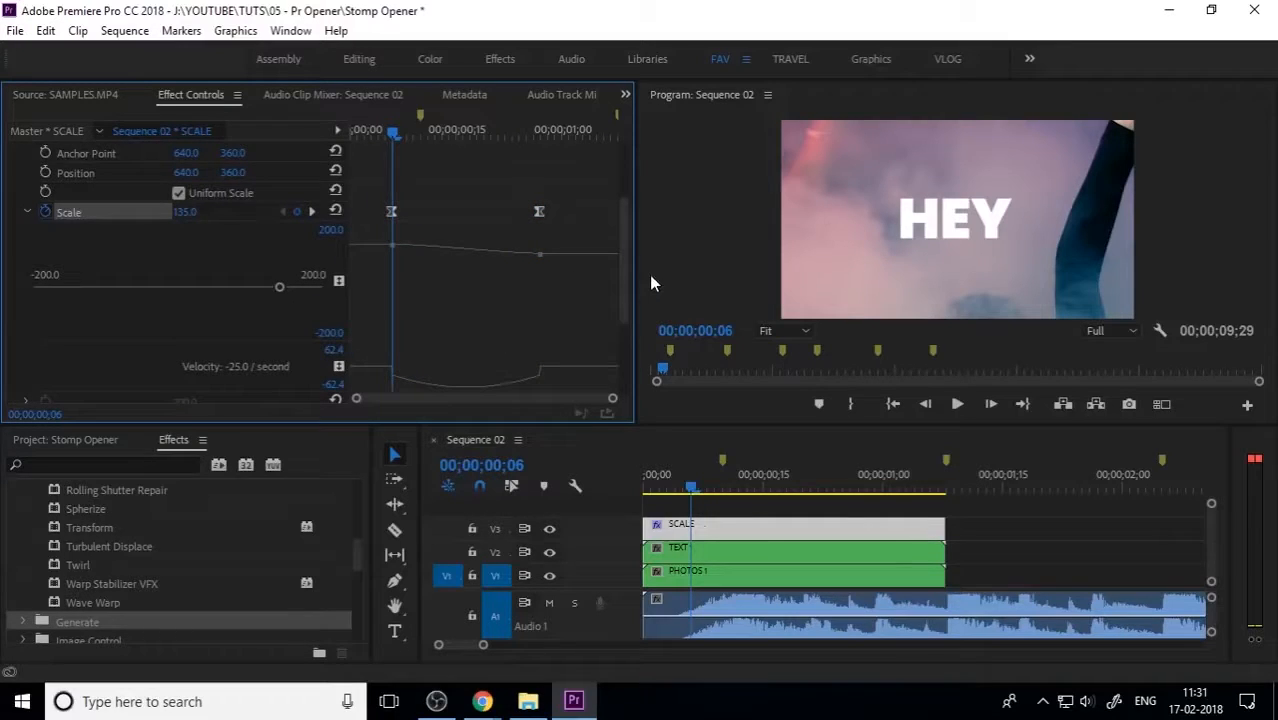
{"action": "left_click_drag", "start_coordinate": [623, 282], "coordinate": [622, 307]}
{"action": "left_click_drag", "start_coordinate": [556, 310], "coordinate": [448, 342]}
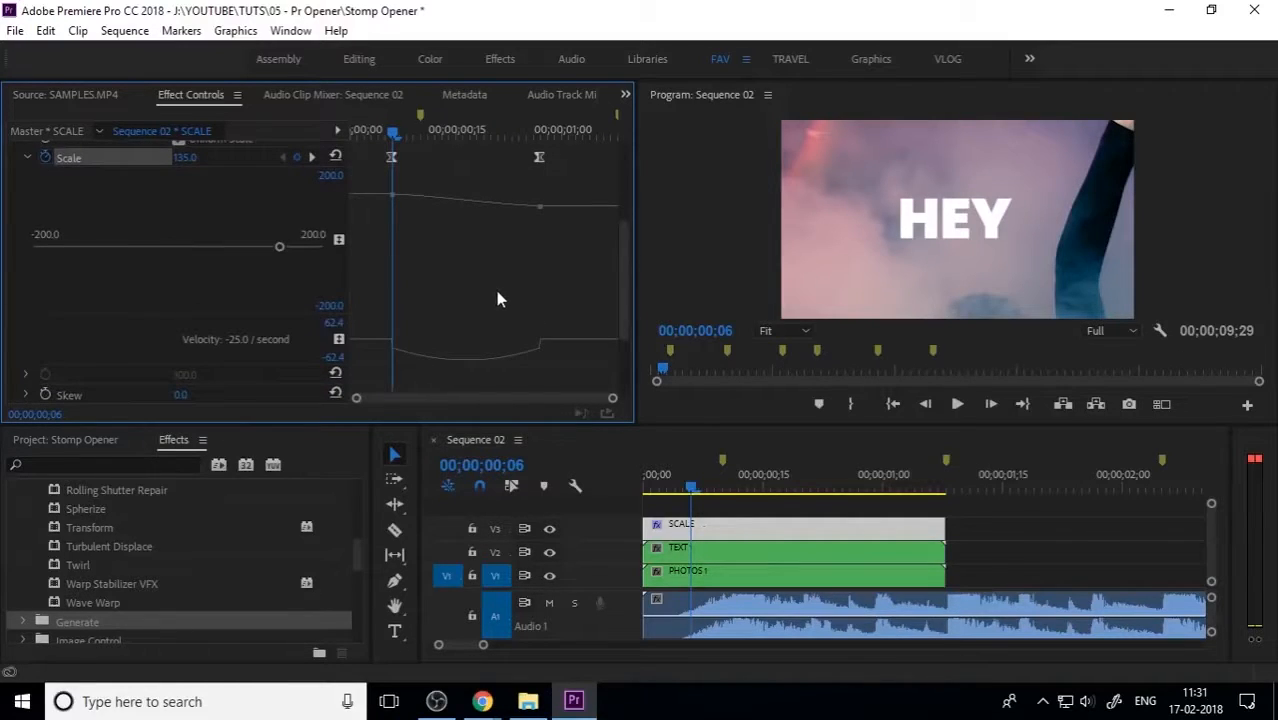
{"action": "left_click_drag", "start_coordinate": [573, 297], "coordinate": [359, 363]}
Reshape the scale's velocity curve with the Bezier handles, flattening the start and lengthening the handle of the end keyframe.
{"action": "left_click", "coordinate": [705, 489]}
{"action": "left_click_drag", "start_coordinate": [705, 489], "coordinate": [714, 489]}
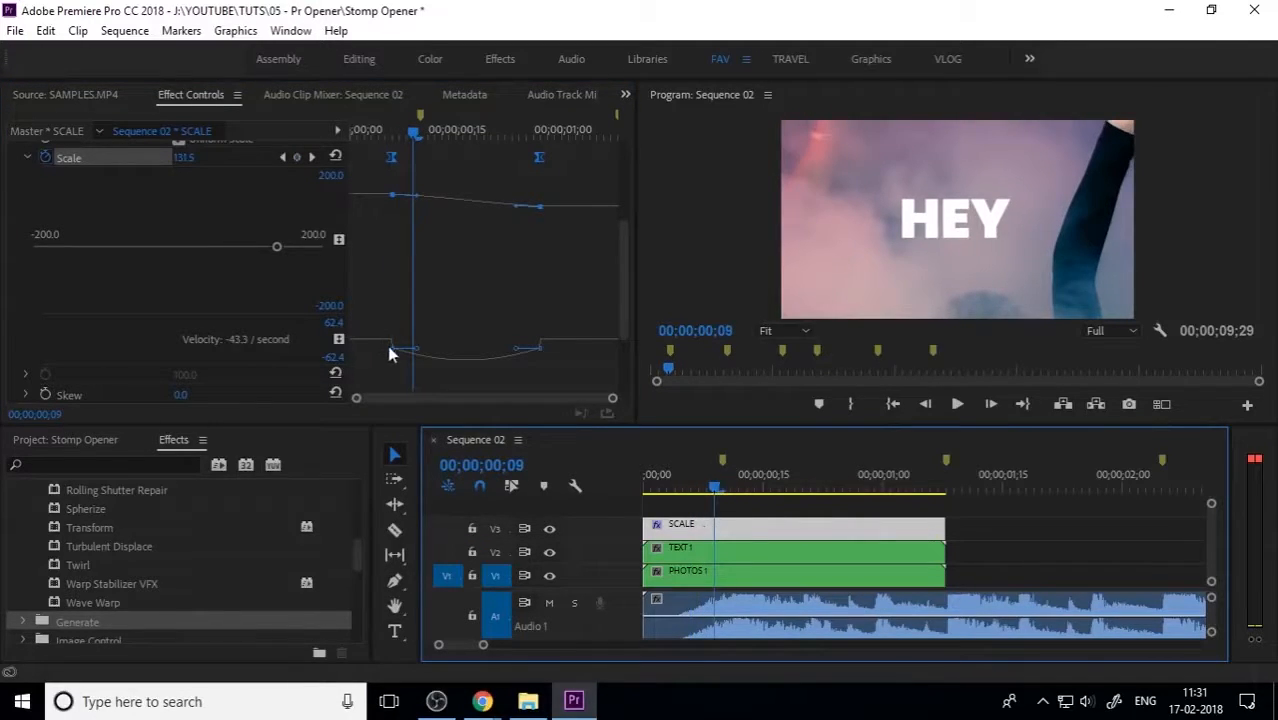
{"action": "mouse_move", "coordinate": [420, 354]}
{"action": "left_mouse_down"}
{"action": "mouse_move", "coordinate": [427, 368]}
{"action": "mouse_move", "coordinate": [437, 335]}
{"action": "left_mouse_up"}
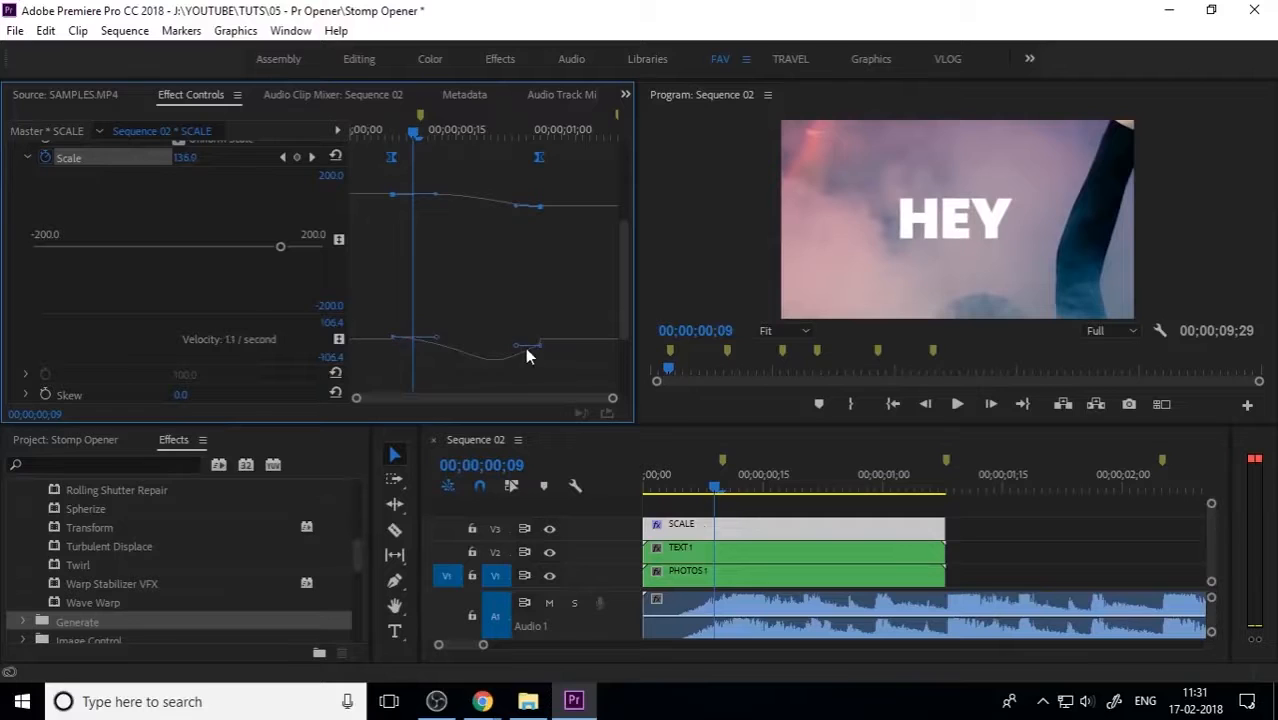
{"action": "left_click", "coordinate": [524, 349]}
{"action": "left_click", "coordinate": [498, 364]}
{"action": "left_click_drag", "start_coordinate": [514, 348], "coordinate": [409, 340]}
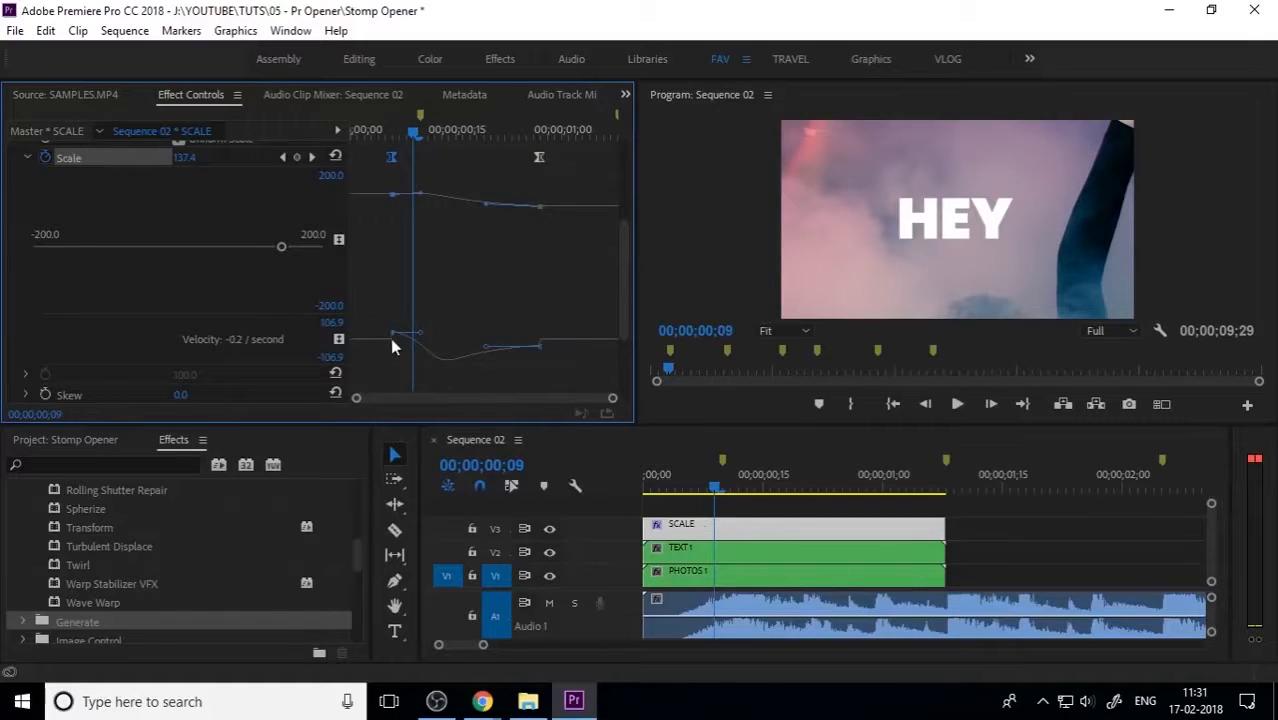
{"action": "left_click", "coordinate": [384, 333]}
{"action": "left_click_drag", "start_coordinate": [513, 322], "coordinate": [568, 360]}
Move the two scale keyframes to the start and end of the SCALE clip and play back the animation.
{"action": "left_click_drag", "start_coordinate": [392, 158], "coordinate": [332, 163]}
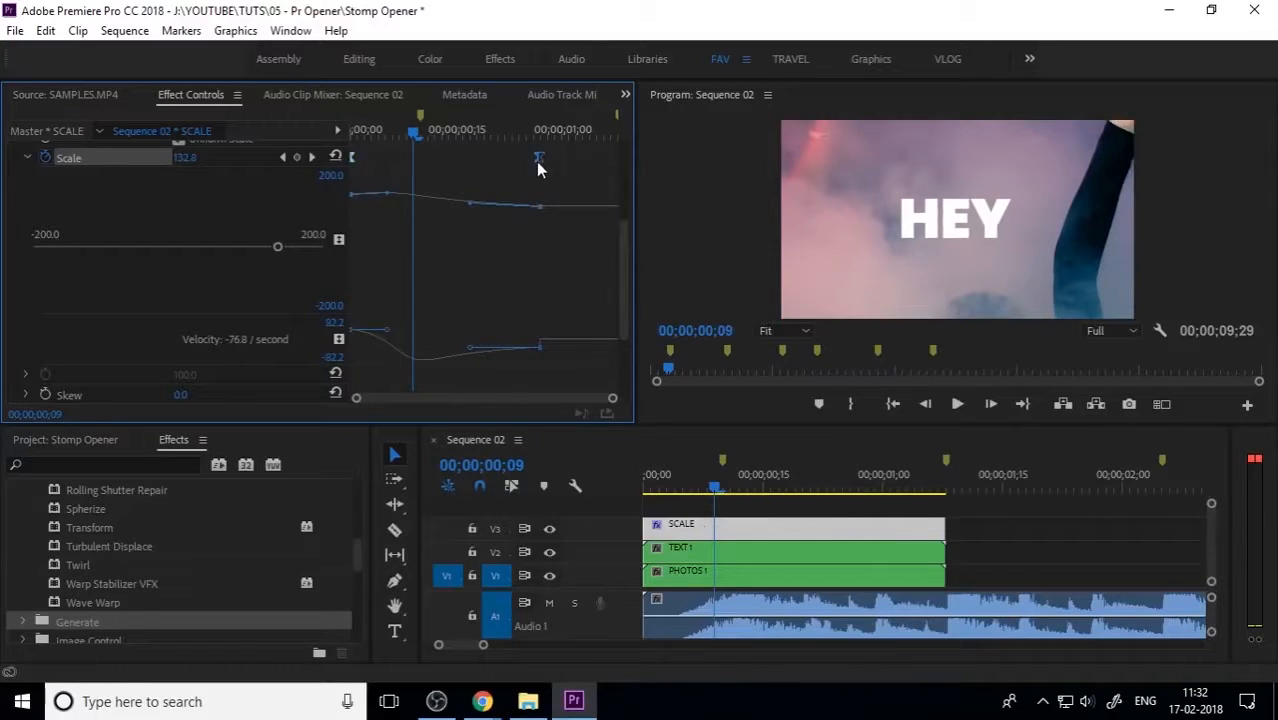
{"action": "left_click_drag", "start_coordinate": [538, 162], "coordinate": [635, 175]}
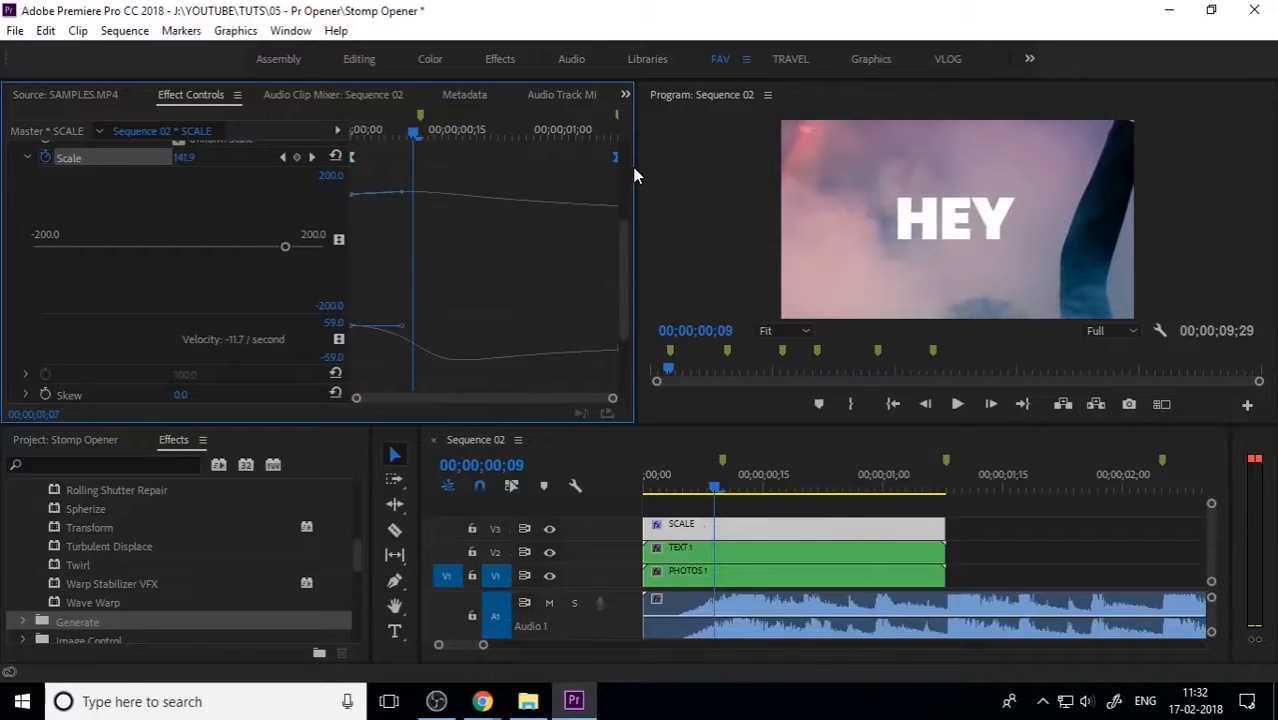
{"action": "left_click_drag", "start_coordinate": [714, 490], "coordinate": [730, 490]}
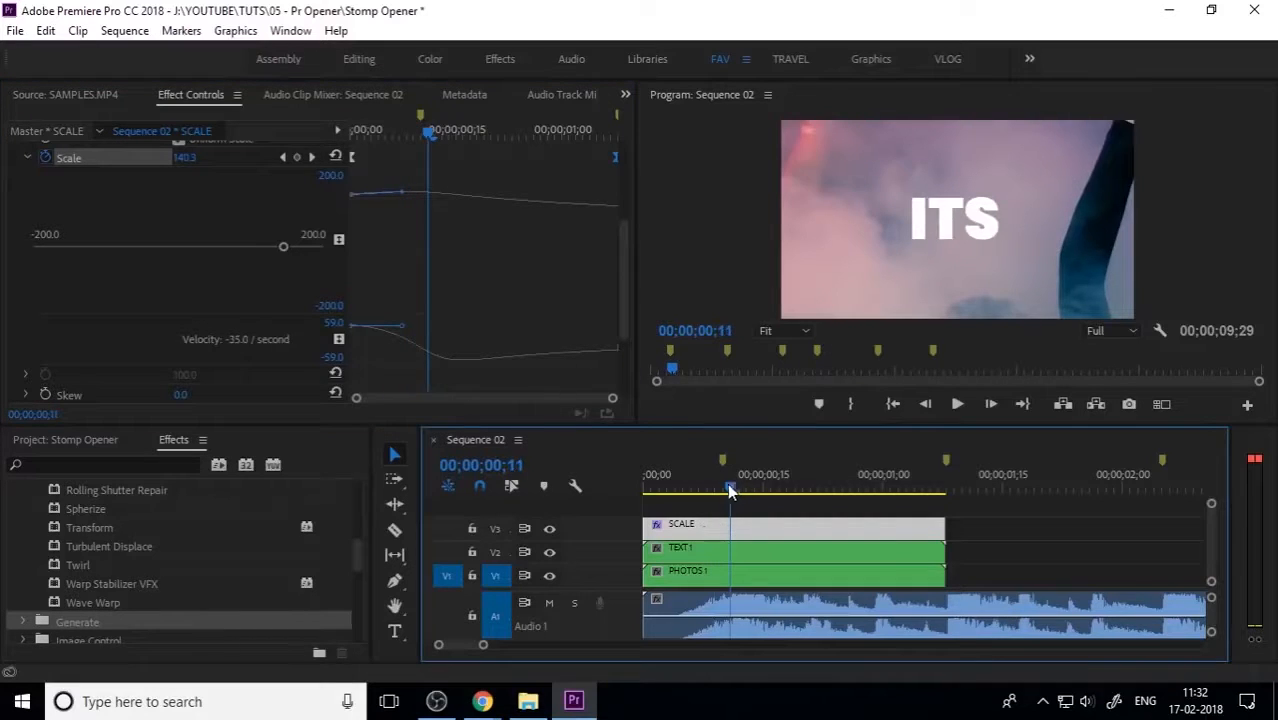
{"action": "key", "text": "space"}
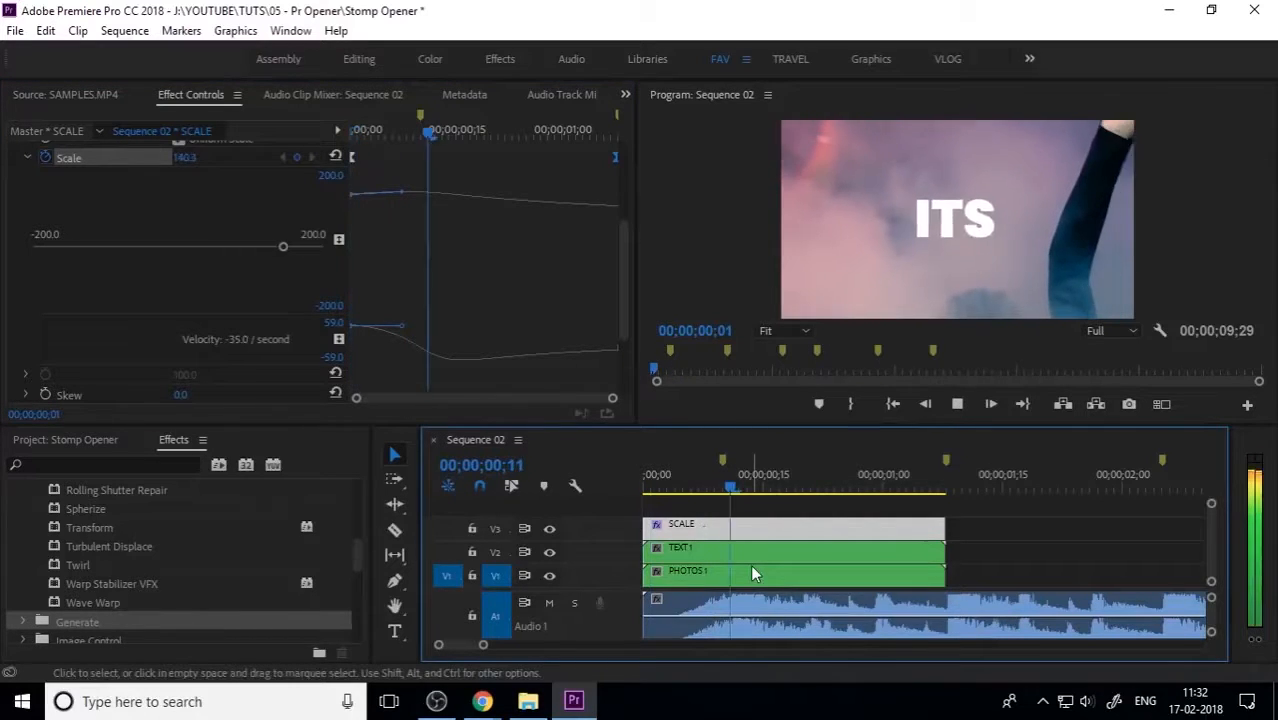
{"action": "key", "text": "space"}
{"action": "key", "text": "minus"}
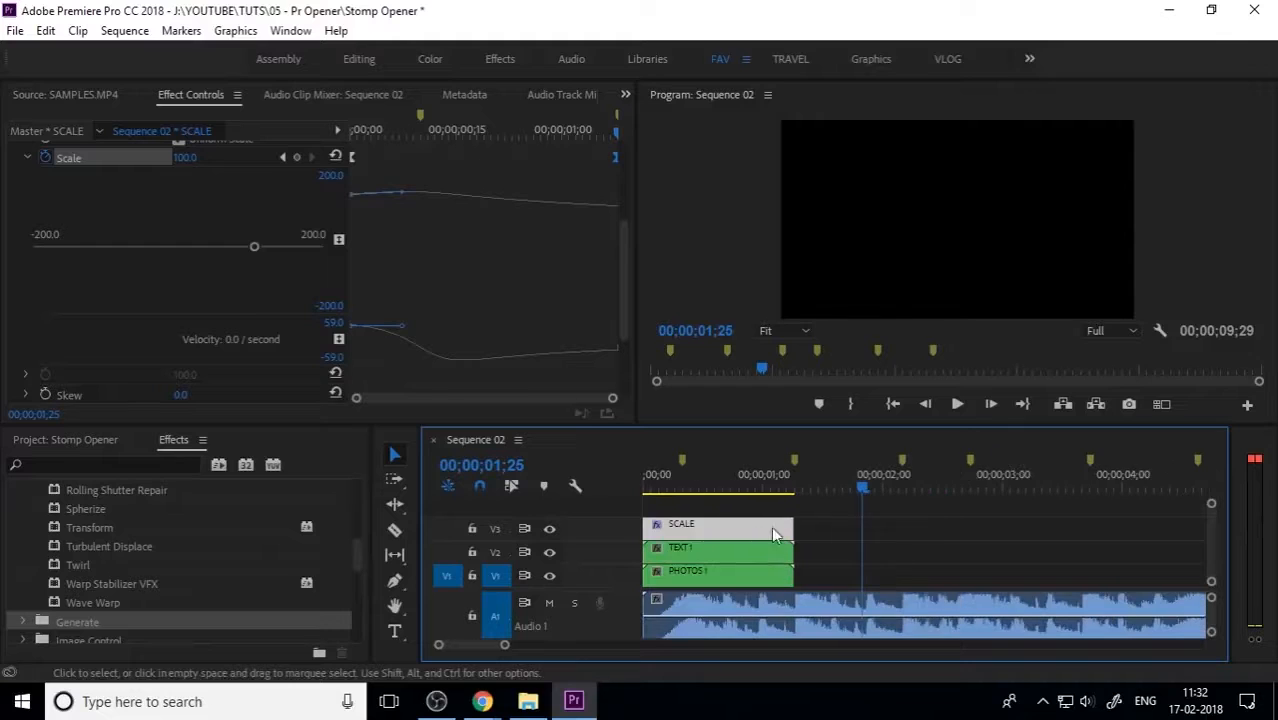
{"action": "left_click_drag", "start_coordinate": [770, 487], "coordinate": [793, 510]}
Open the nested PHOTOS 1 sequence, scale 7.jpg to the frame size, and close the nest.
{"action": "left_click", "coordinate": [721, 578]}
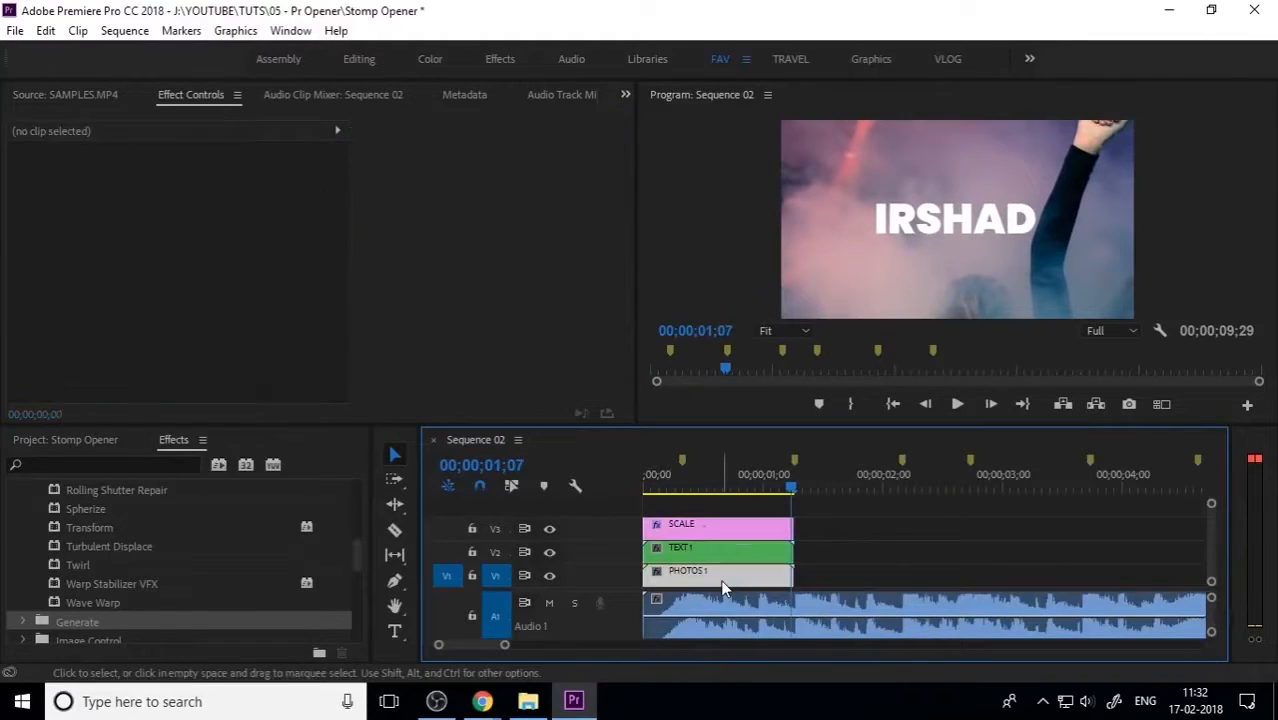
{"action": "double_click", "coordinate": [720, 579]}
{"action": "left_click", "coordinate": [737, 553]}
{"action": "right_click", "coordinate": [737, 553]}
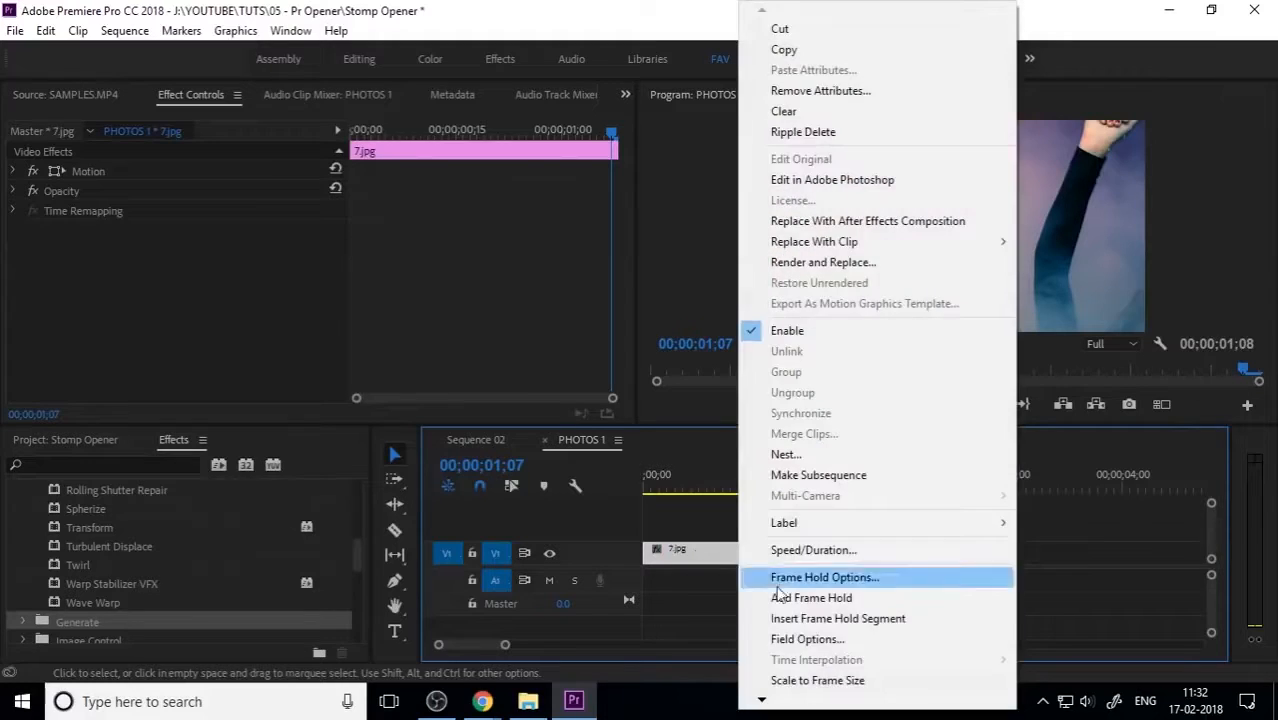
{"action": "left_click", "coordinate": [818, 681]}
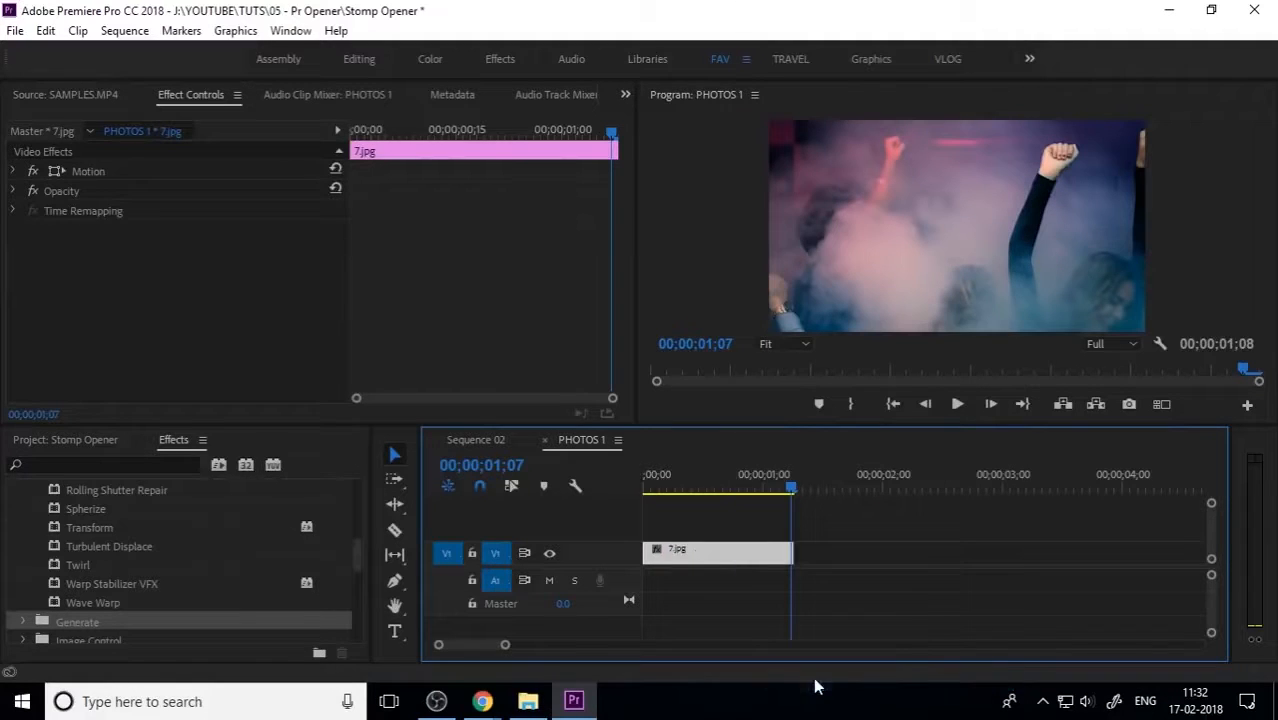
{"action": "left_click", "coordinate": [543, 441]}
Play and scrub through the start of Sequence 02 to review the photo, text and scale animation.
{"action": "left_click_drag", "start_coordinate": [689, 483], "coordinate": [594, 492]}
{"action": "key", "text": "space"}
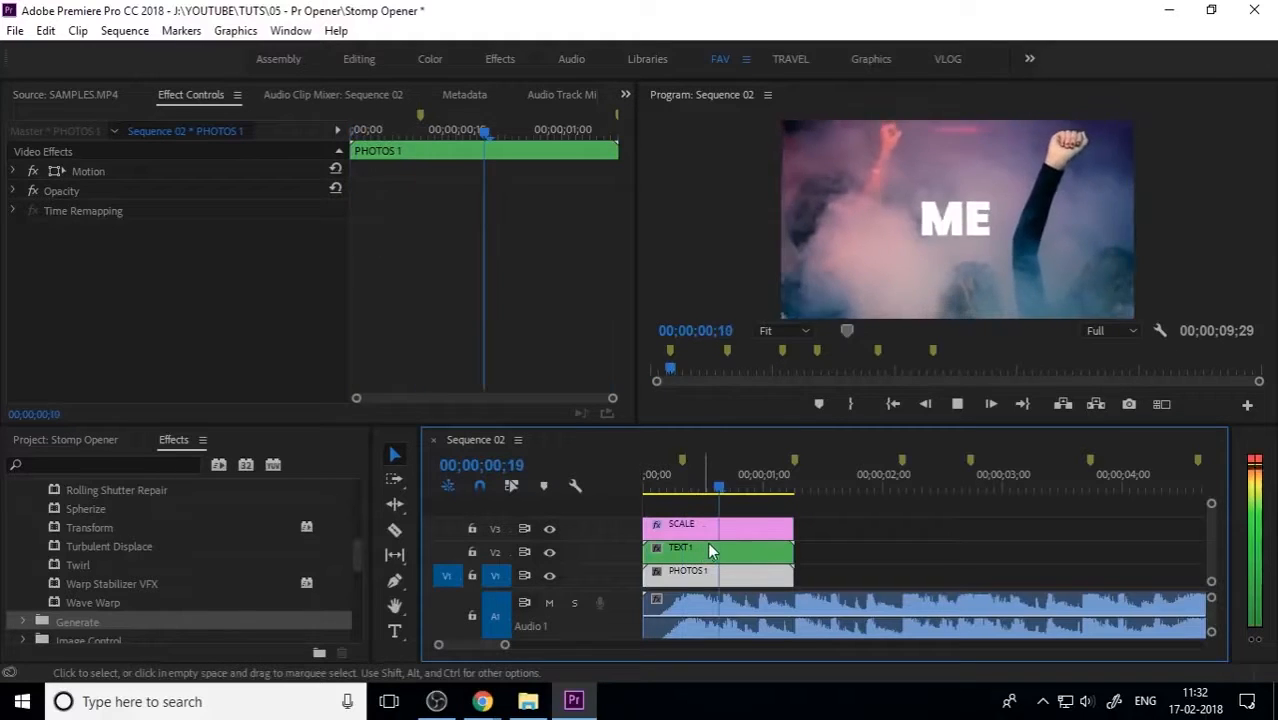
{"action": "key", "text": "space"}
{"action": "left_click", "coordinate": [705, 487]}
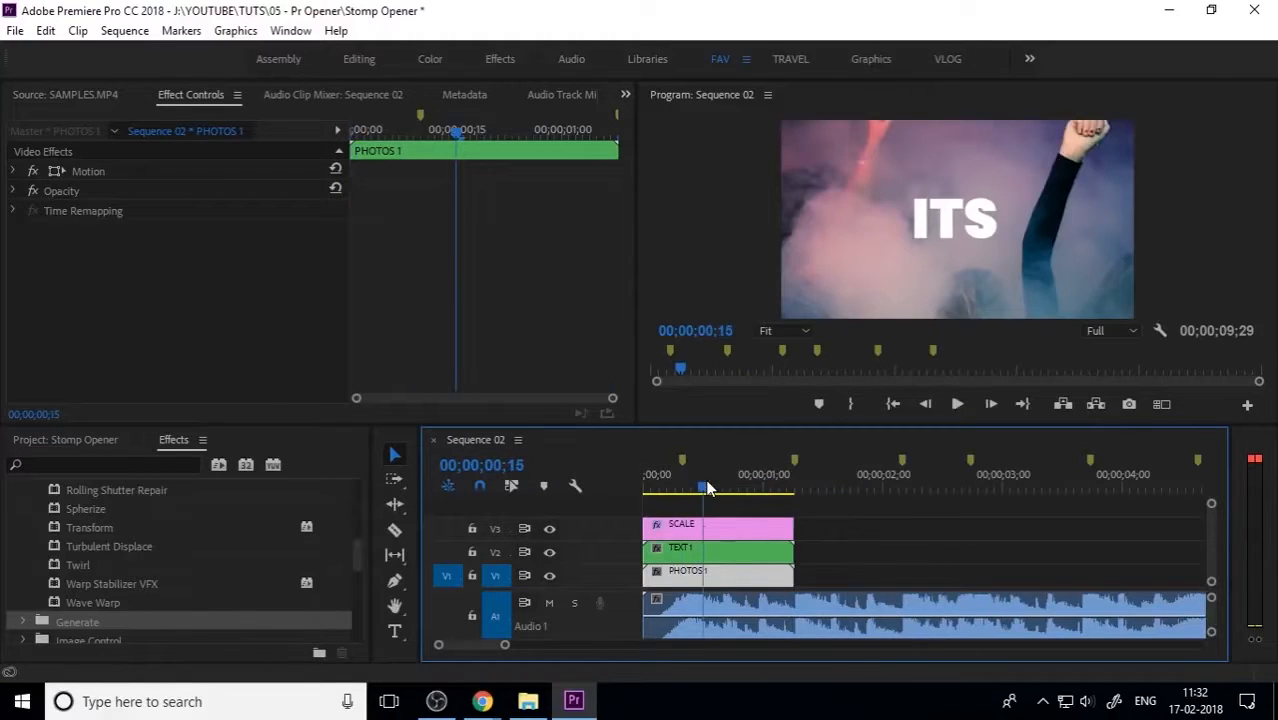
{"action": "key", "text": "minus"}
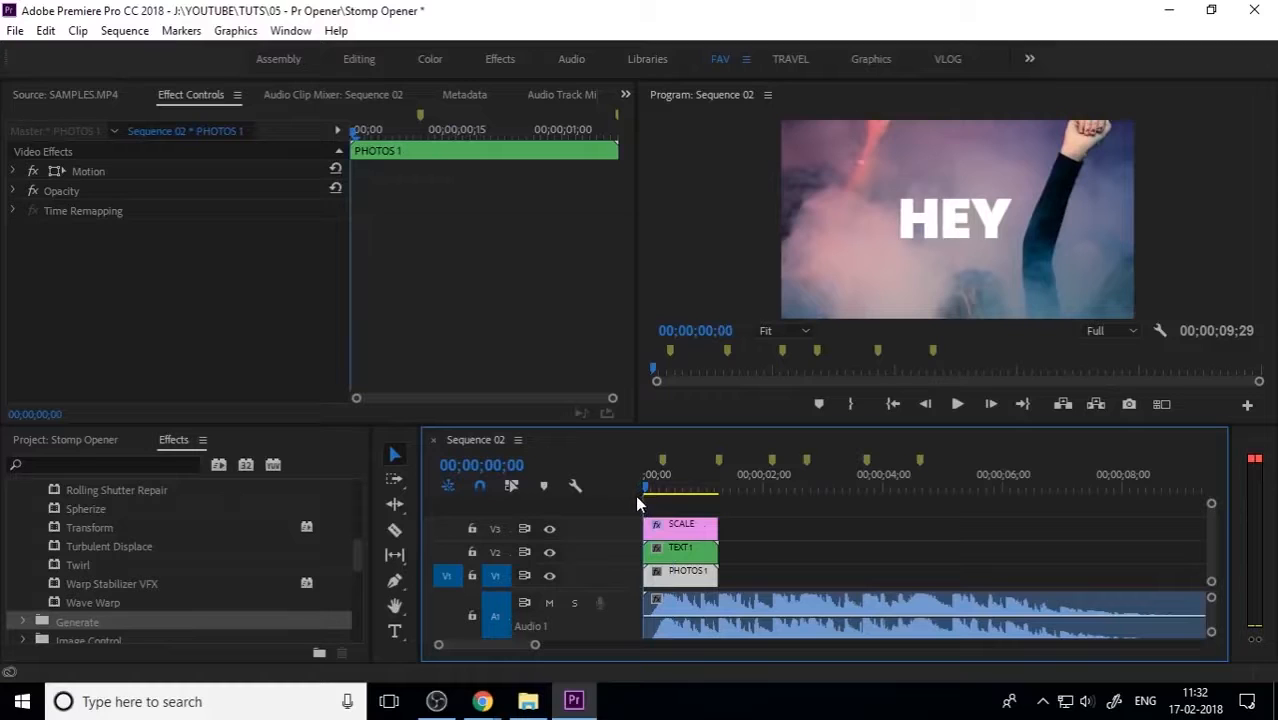
{"action": "left_click", "coordinate": [675, 491]}
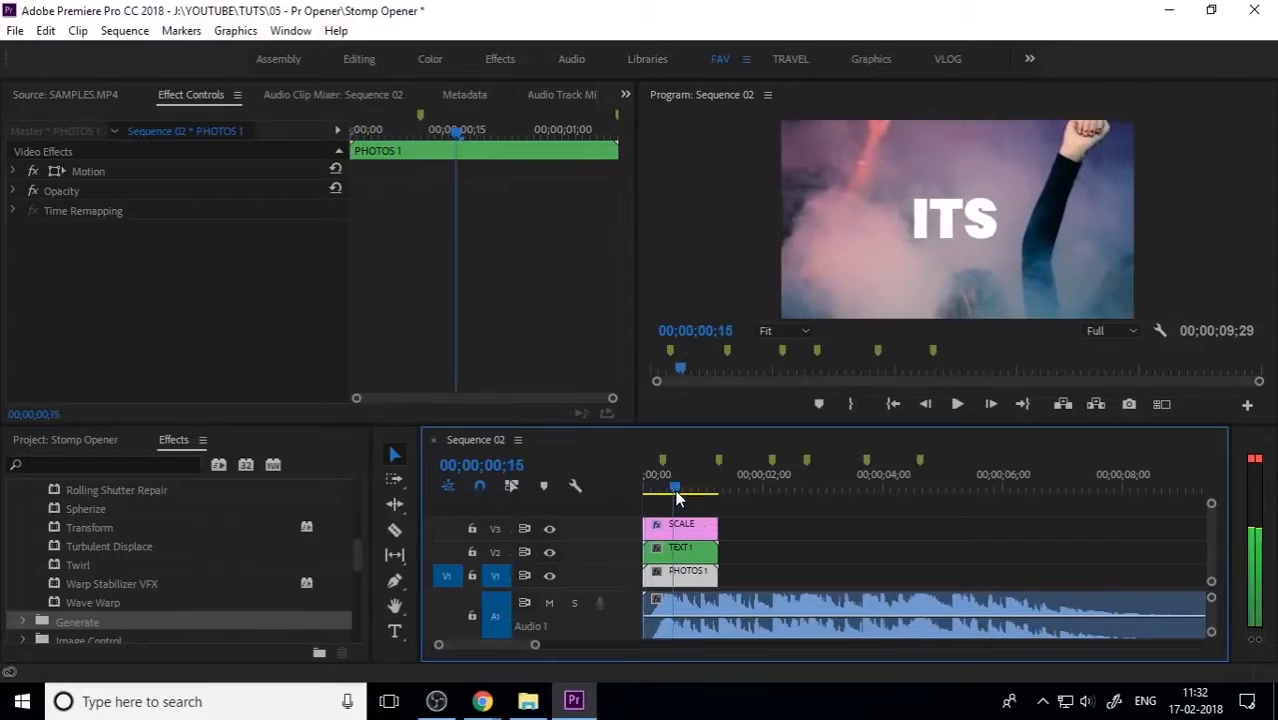
{"action": "left_click_drag", "start_coordinate": [678, 499], "coordinate": [631, 484]}
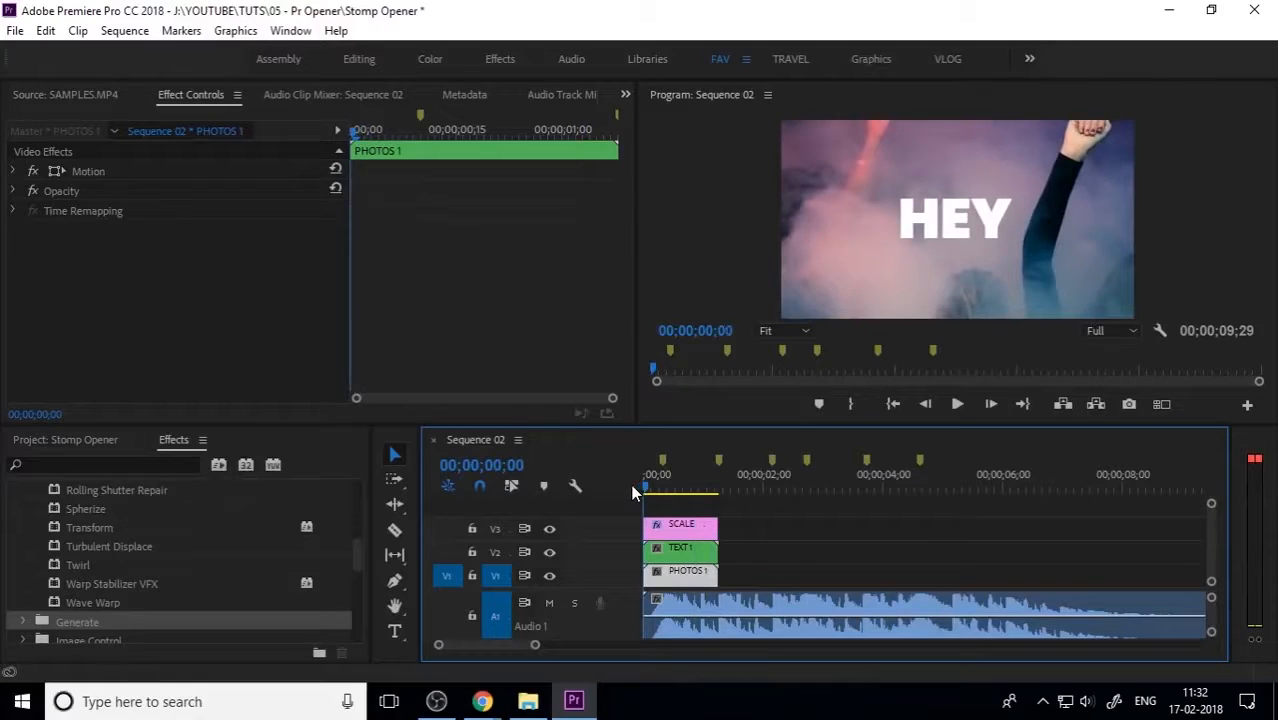
Open the nested TEXT 1 sequence and place the SCALE adjustment layer on V3 at the start, above the text clips.
{"action": "double_click", "coordinate": [680, 552]}
{"action": "left_click", "coordinate": [664, 533]}
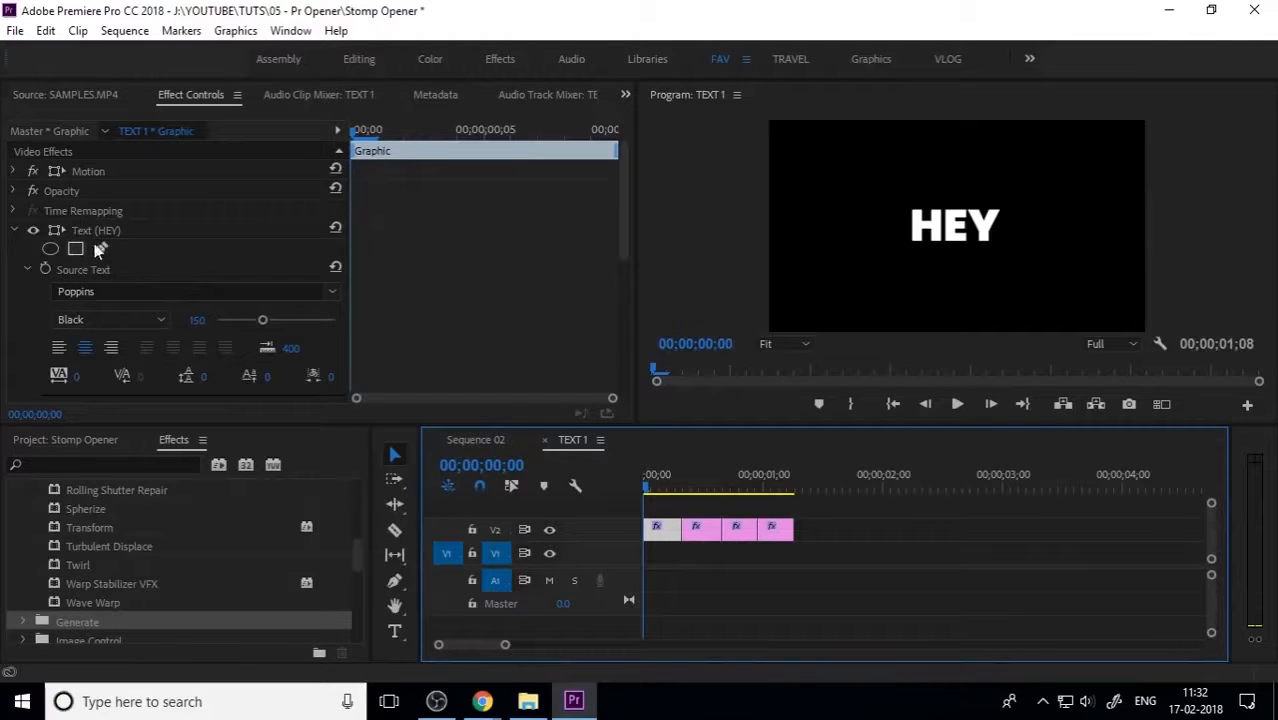
{"action": "left_click", "coordinate": [100, 440]}
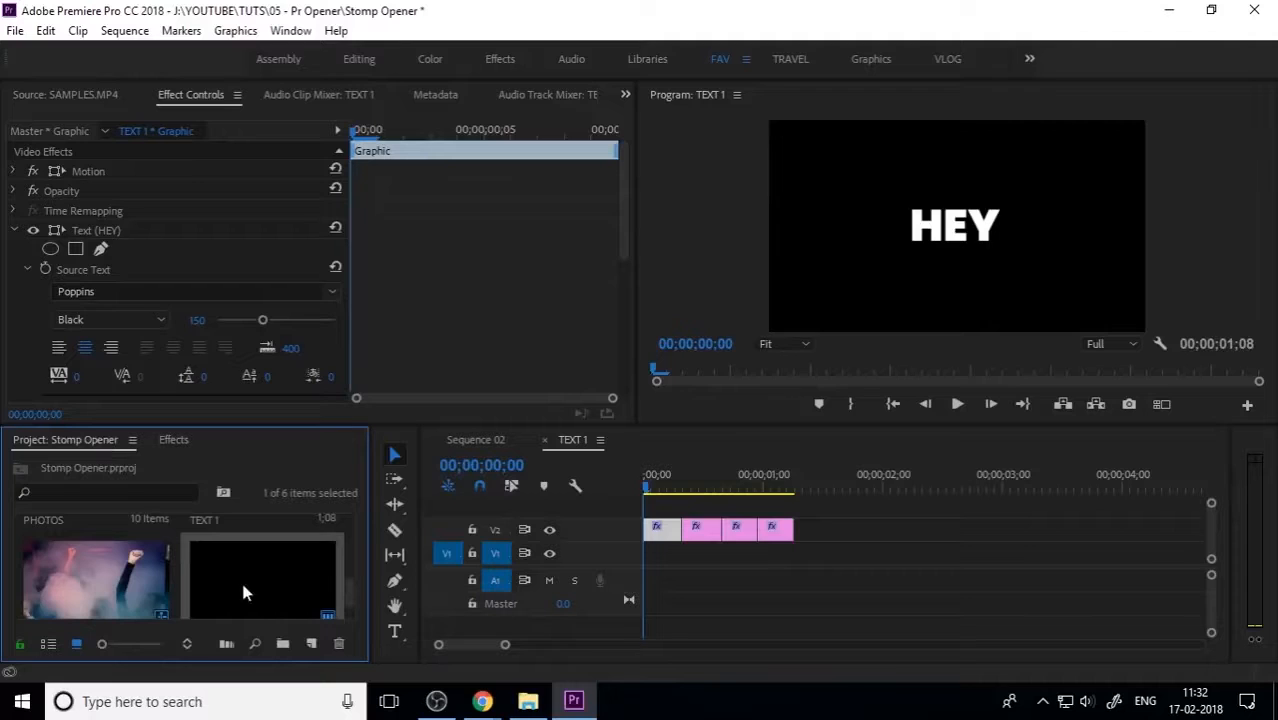
{"action": "left_click_drag", "start_coordinate": [243, 585], "coordinate": [645, 508]}
{"action": "left_click", "coordinate": [680, 508]}
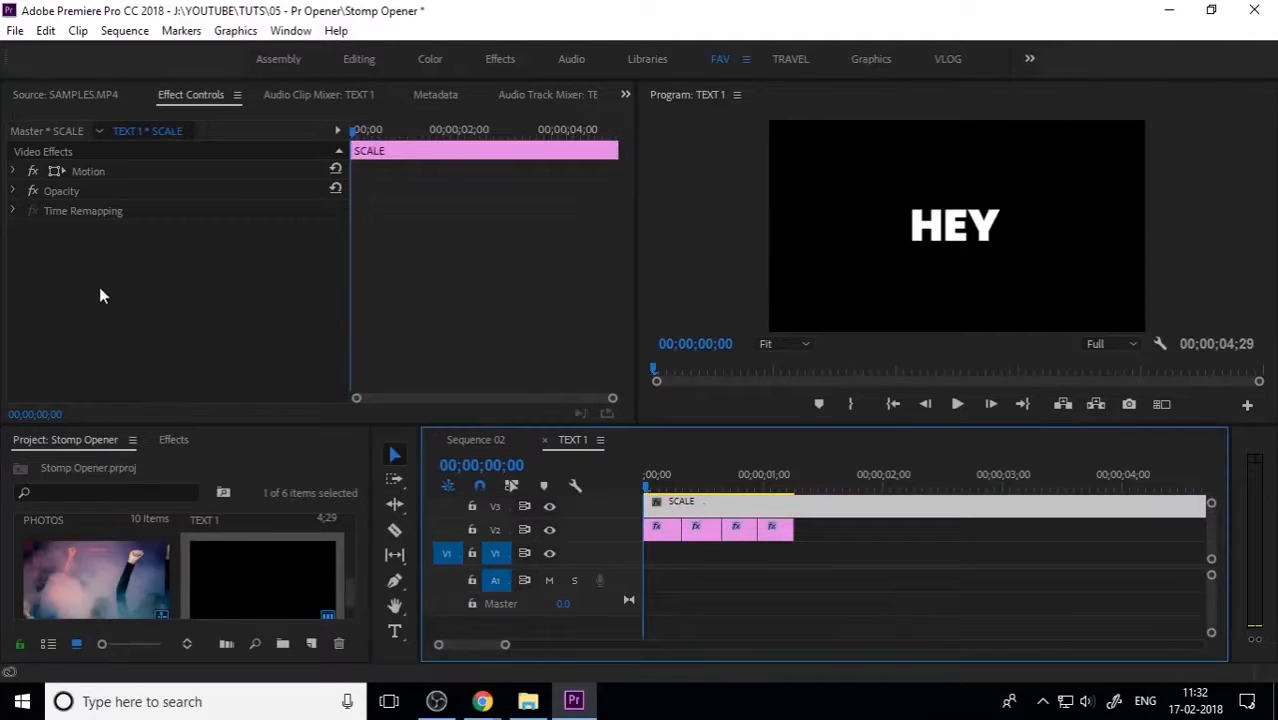
Trim the SCALE adjustment layer in TEXT 1 to end with the HEY text clip.
{"action": "key", "text": "minus"}
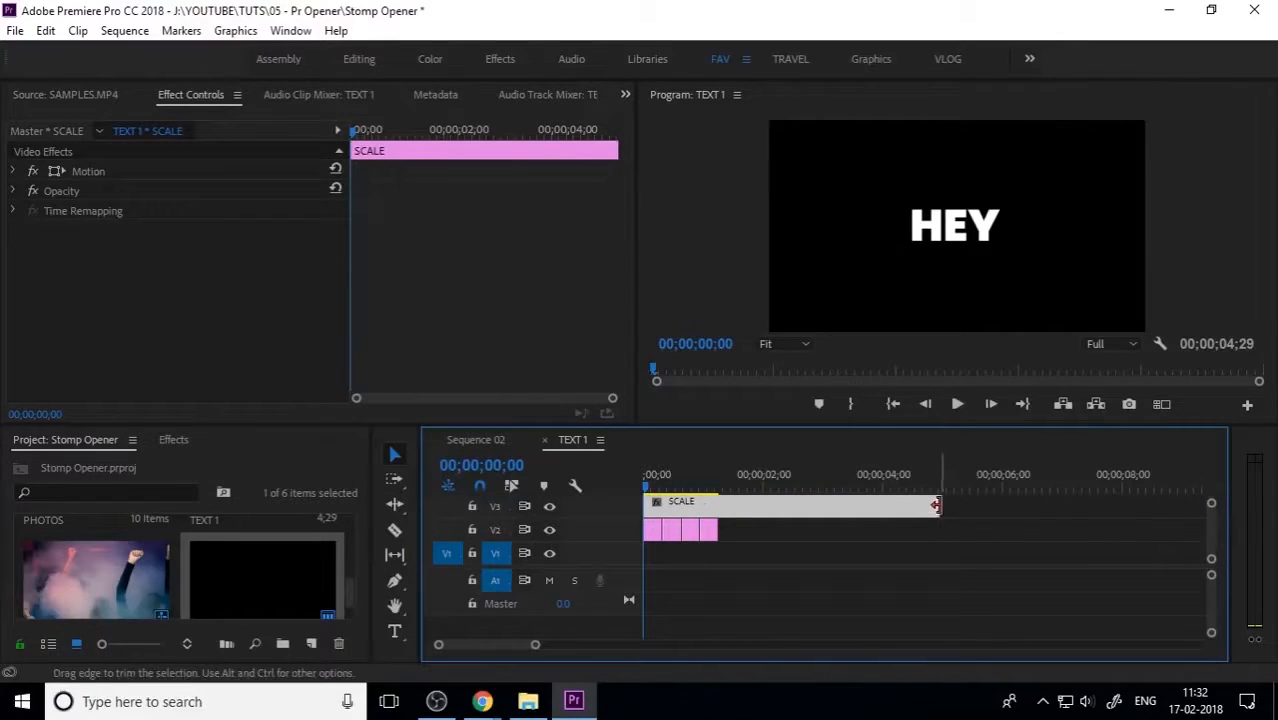
{"action": "left_click_drag", "start_coordinate": [935, 507], "coordinate": [716, 520]}
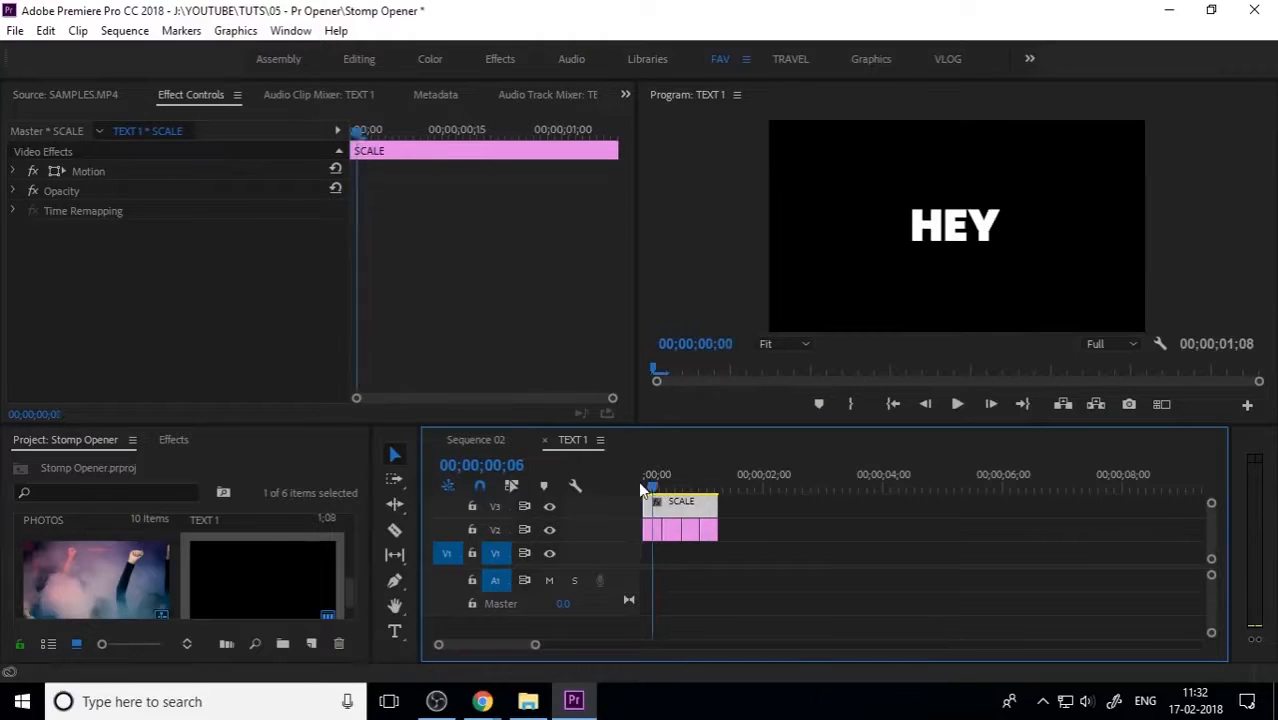
{"action": "key", "text": "equal"}
{"action": "key", "text": "equal"}
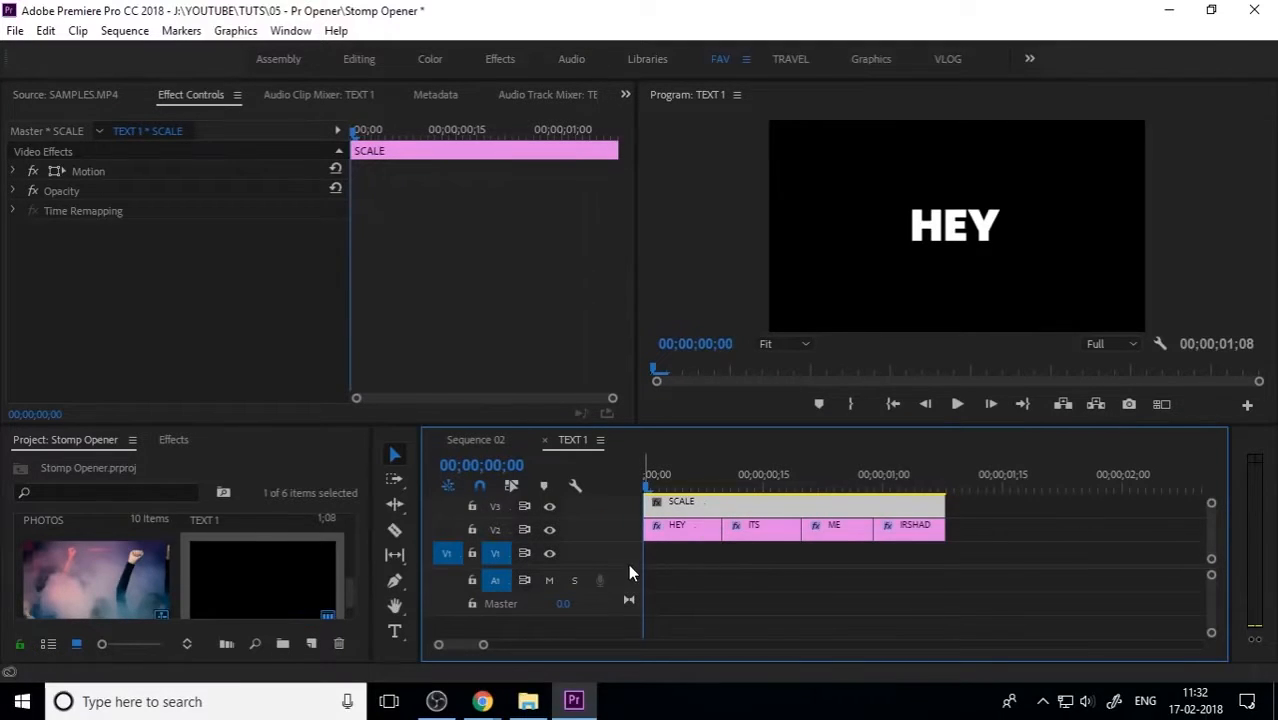
{"action": "left_click_drag", "start_coordinate": [633, 566], "coordinate": [634, 584]}
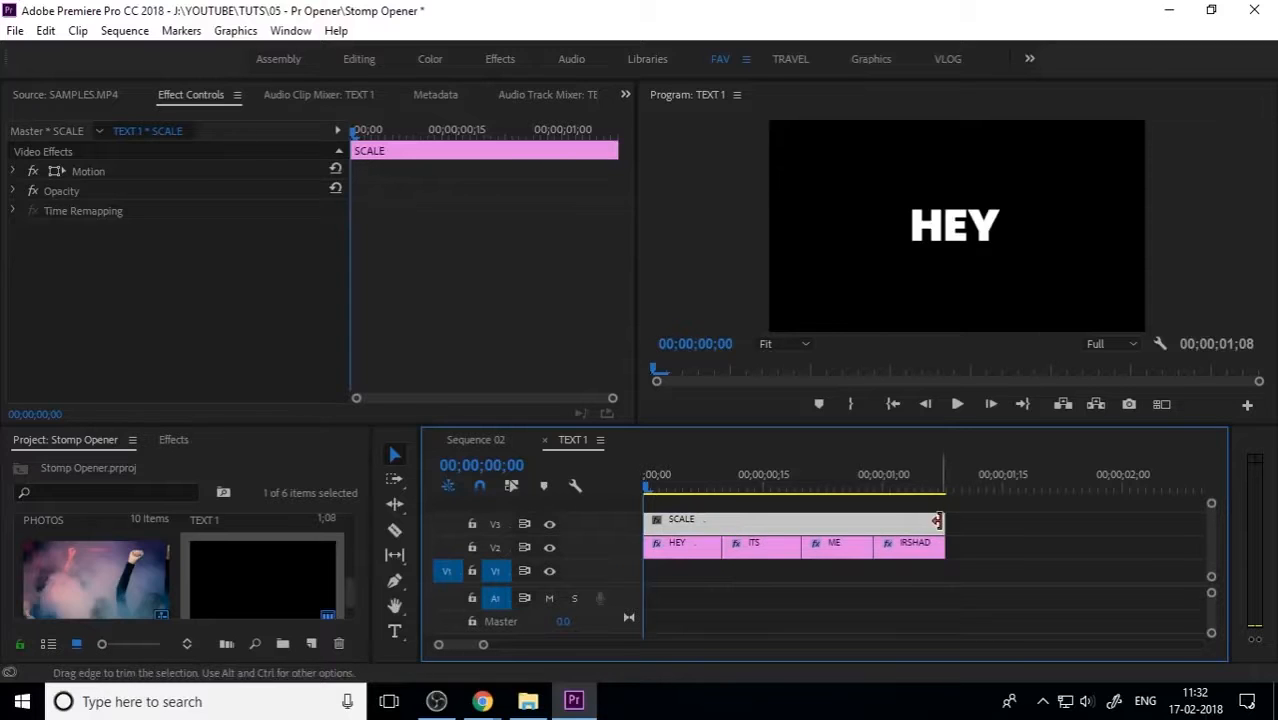
{"action": "left_click_drag", "start_coordinate": [941, 521], "coordinate": [719, 520]}
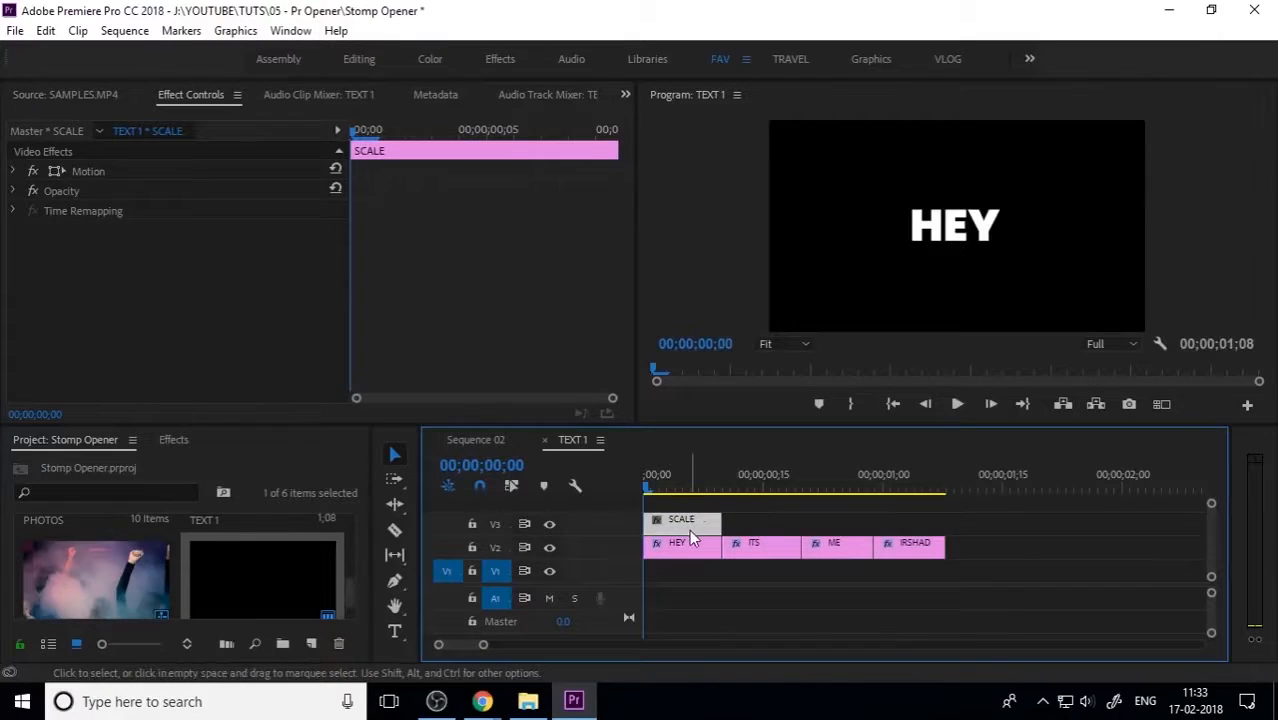
Apply the Transform effect from the Distort category to the SCALE adjustment layer above the HEY clip.
{"action": "left_click", "coordinate": [174, 440]}
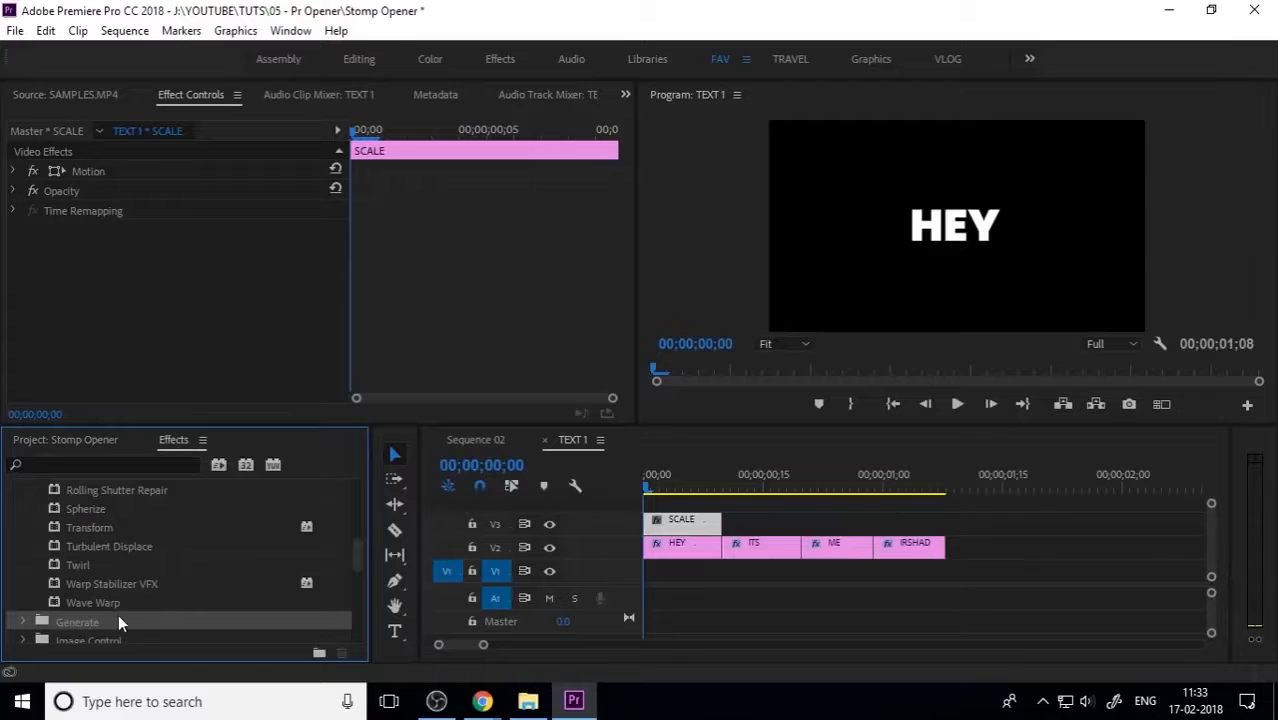
{"action": "scroll", "coordinate": [110, 600], "scroll_direction": "up", "scroll_amount": 3}
{"action": "left_click", "coordinate": [25, 528]}
{"action": "scroll", "coordinate": [107, 560], "scroll_direction": "up", "scroll_amount": 3}
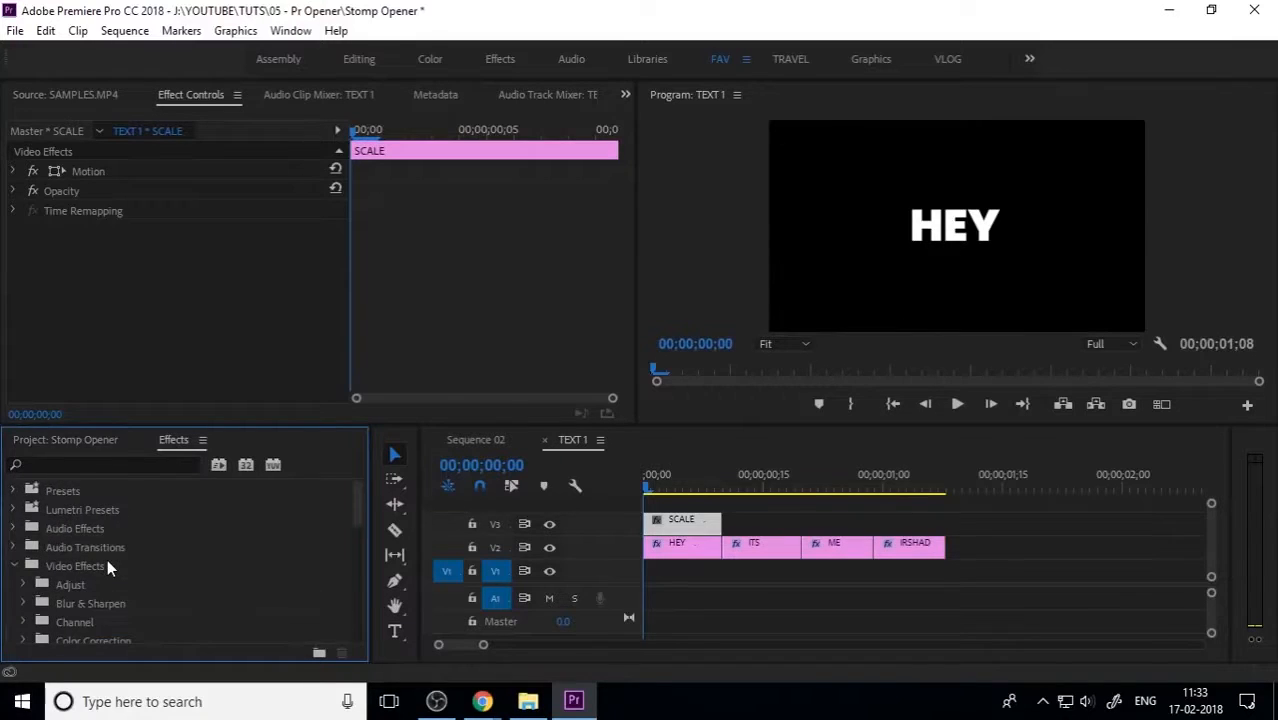
{"action": "scroll", "coordinate": [107, 567], "scroll_direction": "down", "scroll_amount": 2}
{"action": "double_click", "coordinate": [106, 566]}
{"action": "scroll", "coordinate": [114, 582], "scroll_direction": "down", "scroll_amount": 3}
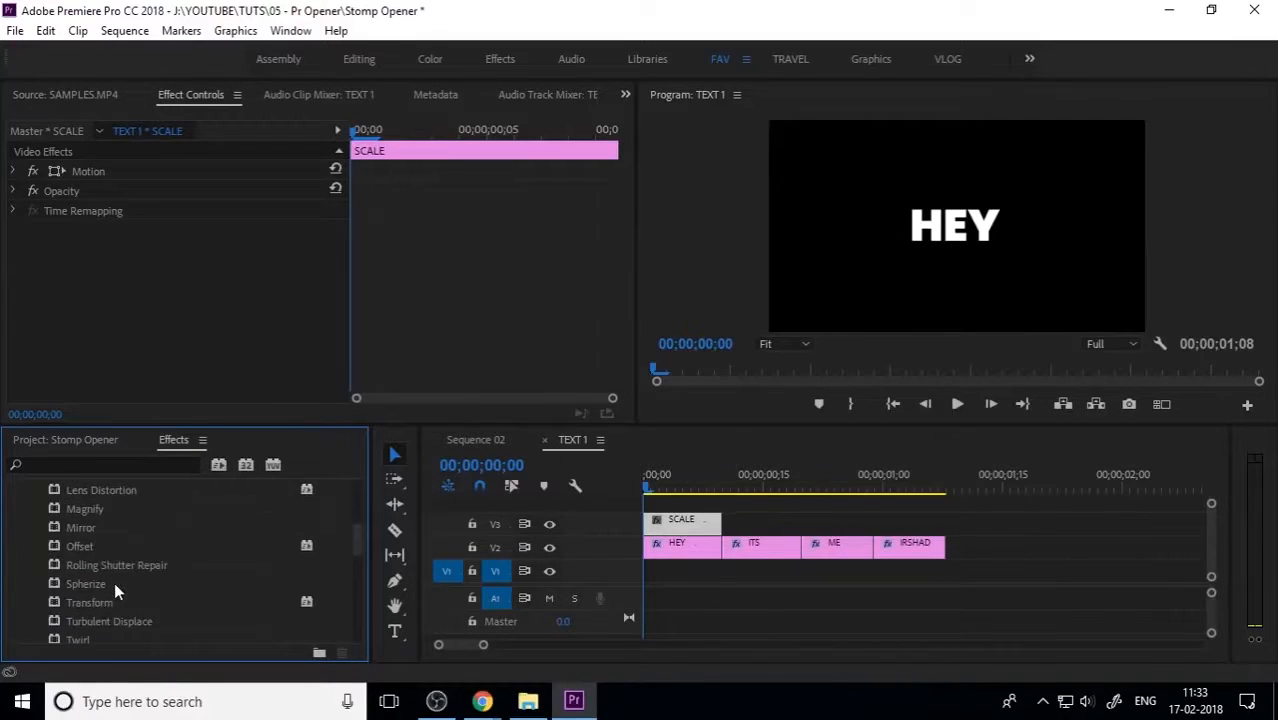
{"action": "left_click_drag", "start_coordinate": [118, 606], "coordinate": [699, 524]}
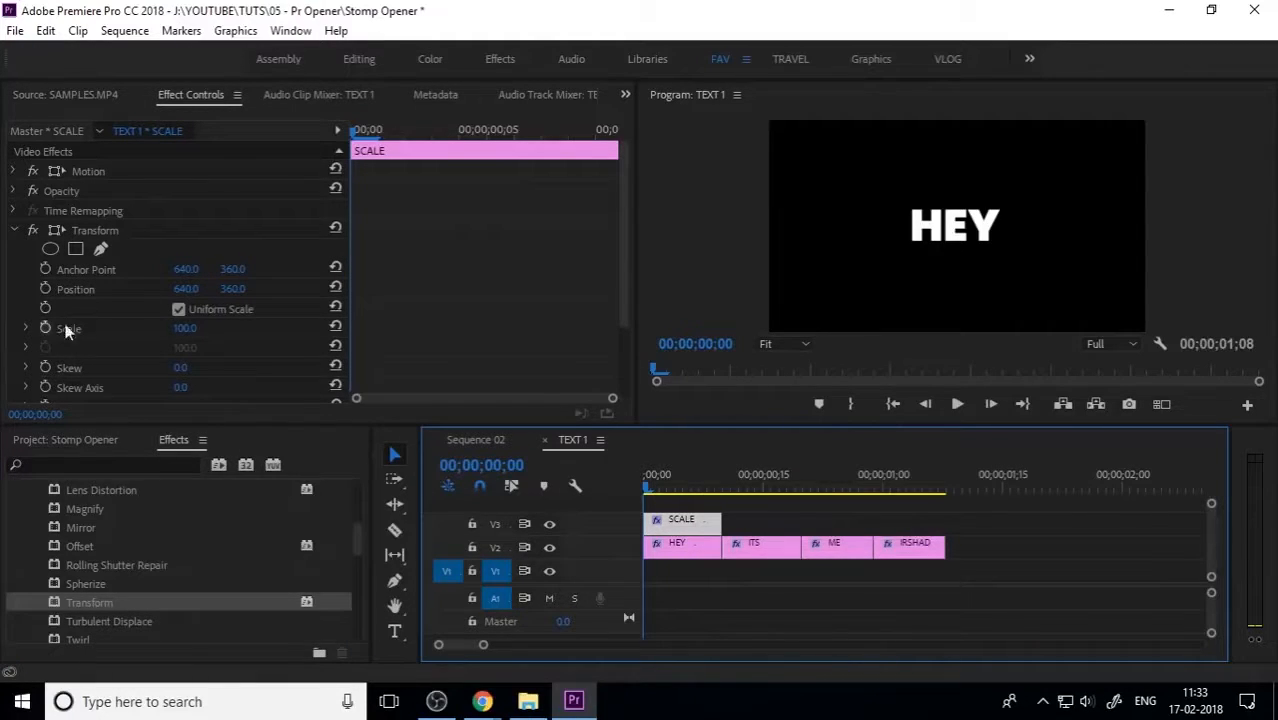
{"action": "left_click", "coordinate": [370, 135]}
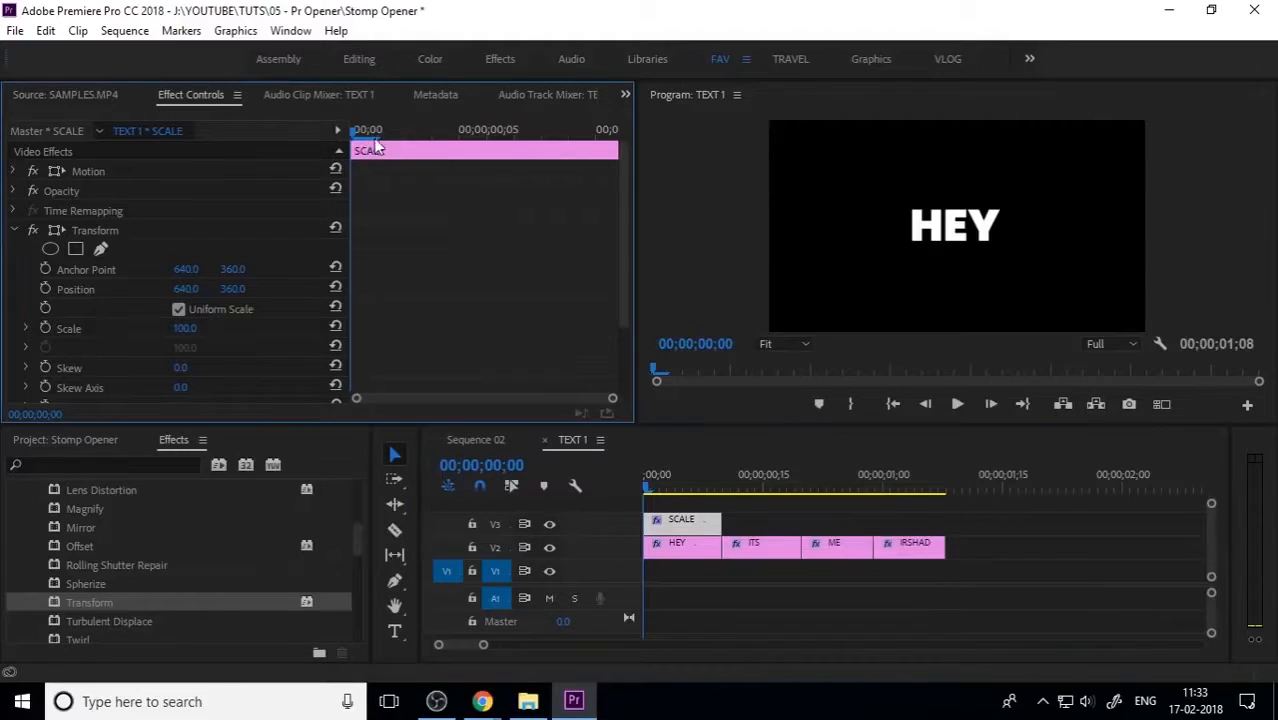
Keyframe the Transform scale of the SCALE layer above HEY from 300 at the clip's start to 100 at its end.
{"action": "left_click", "coordinate": [45, 328]}
{"action": "left_click_drag", "start_coordinate": [385, 135], "coordinate": [541, 135]}
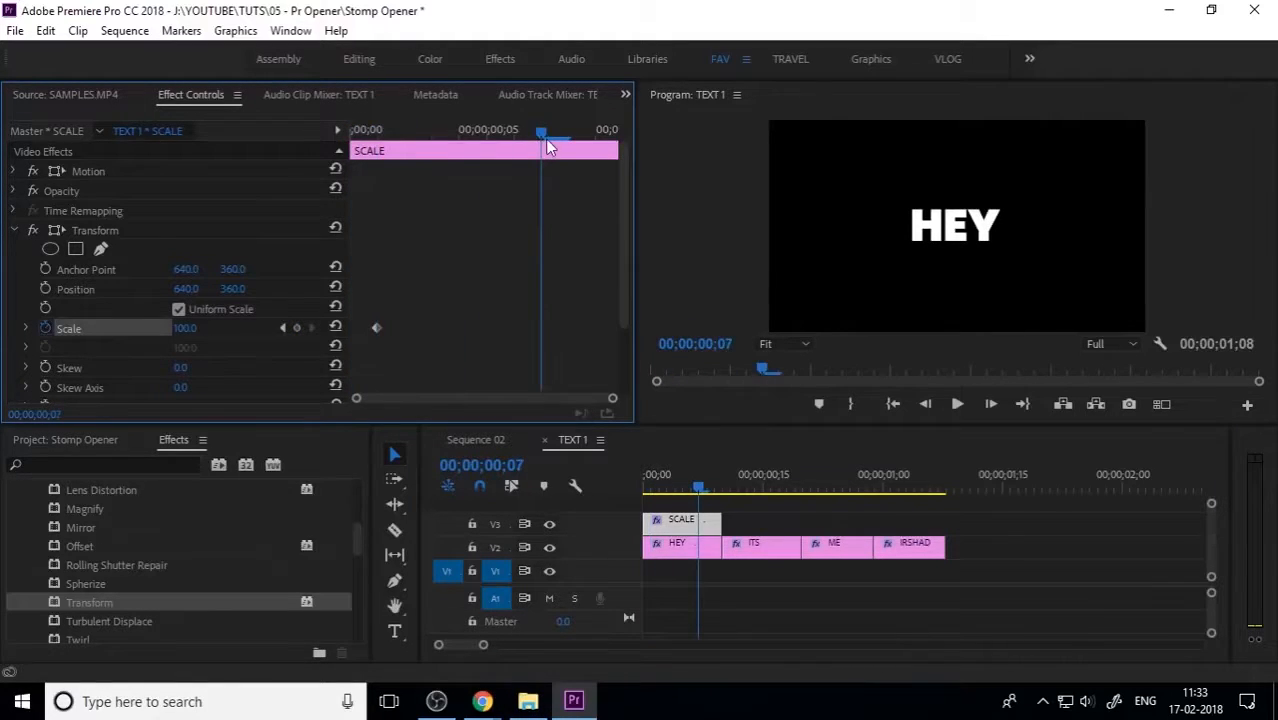
{"action": "left_click", "coordinate": [297, 328]}
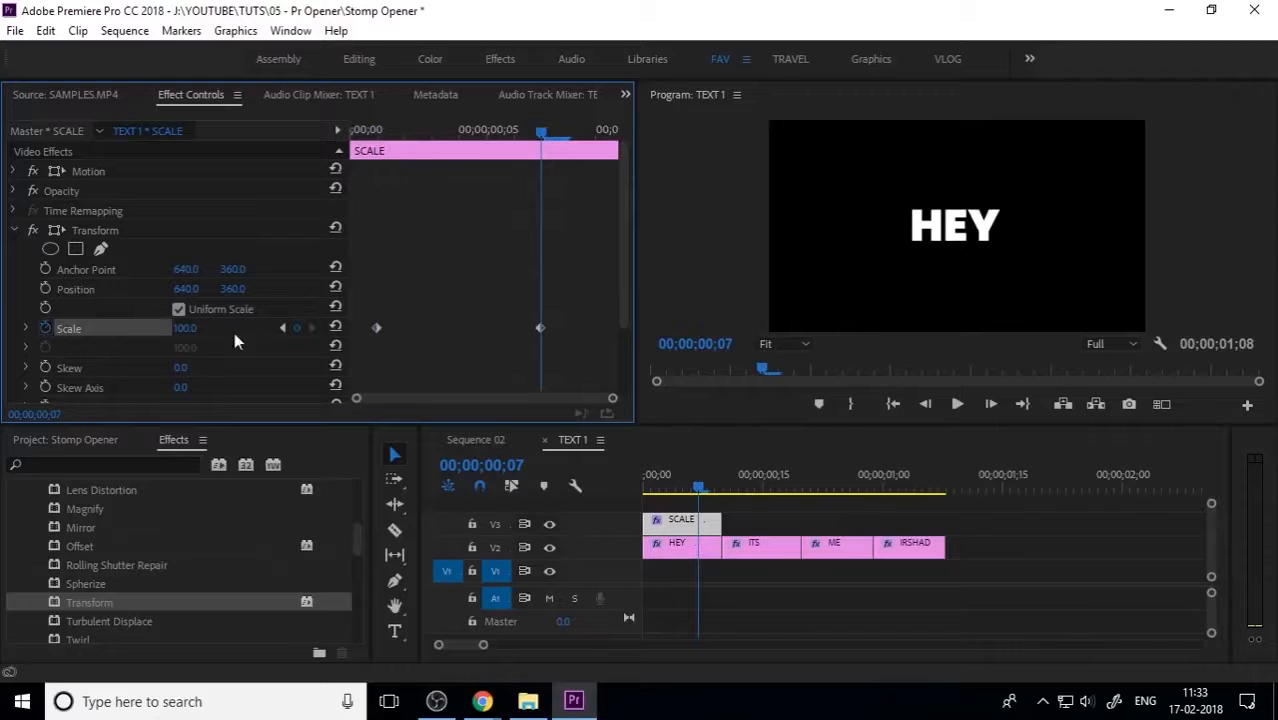
{"action": "left_click", "coordinate": [283, 328]}
{"action": "left_click_drag", "start_coordinate": [182, 329], "coordinate": [382, 329]}
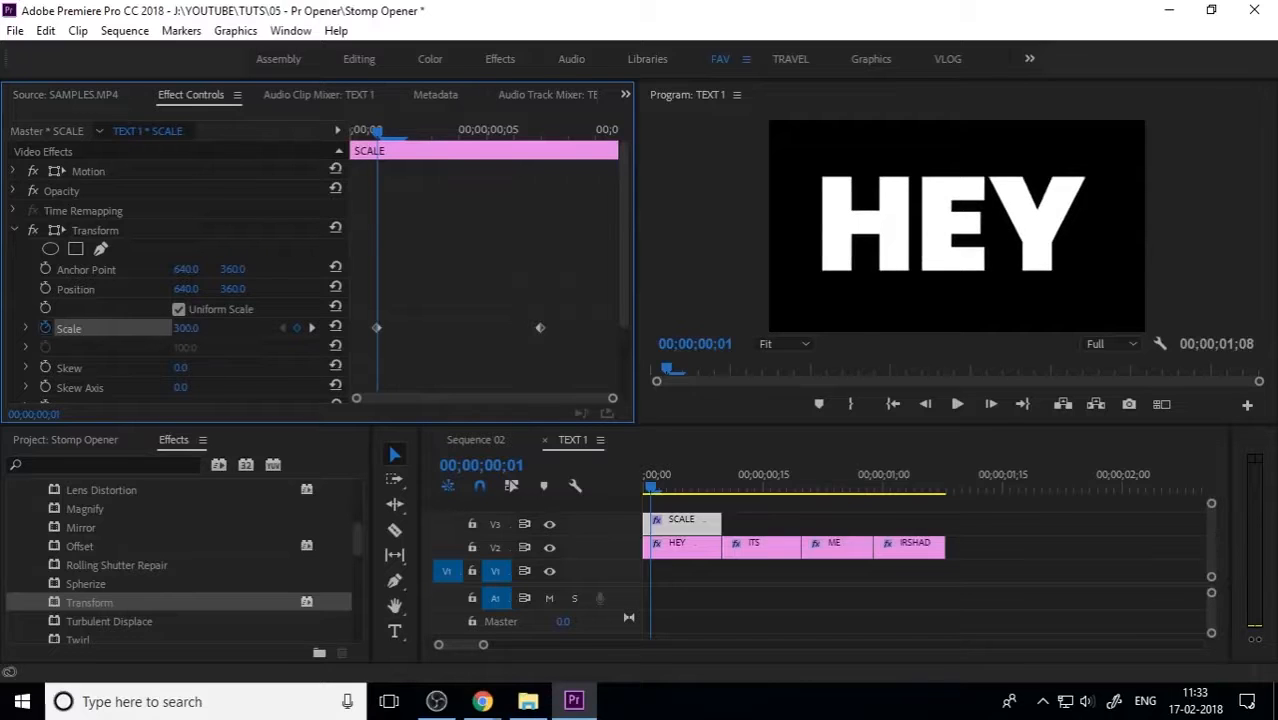
{"action": "left_click_drag", "start_coordinate": [376, 328], "coordinate": [348, 341]}
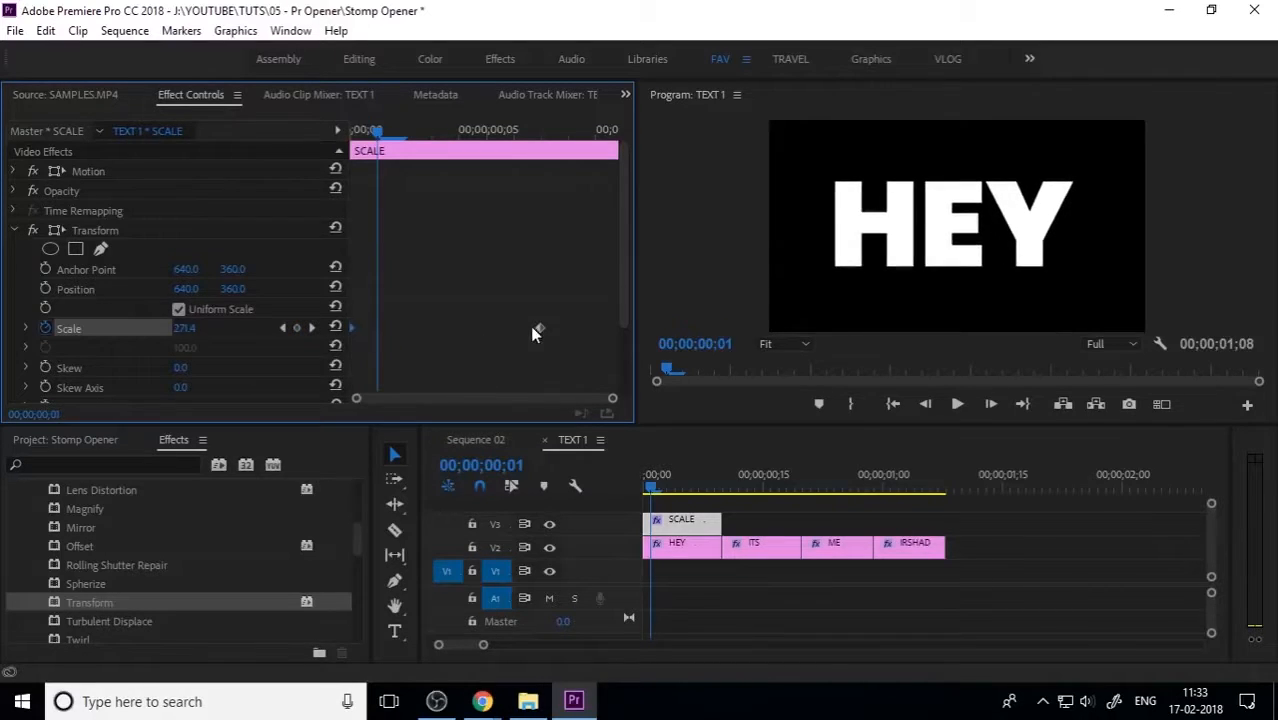
{"action": "left_click_drag", "start_coordinate": [547, 334], "coordinate": [666, 322]}
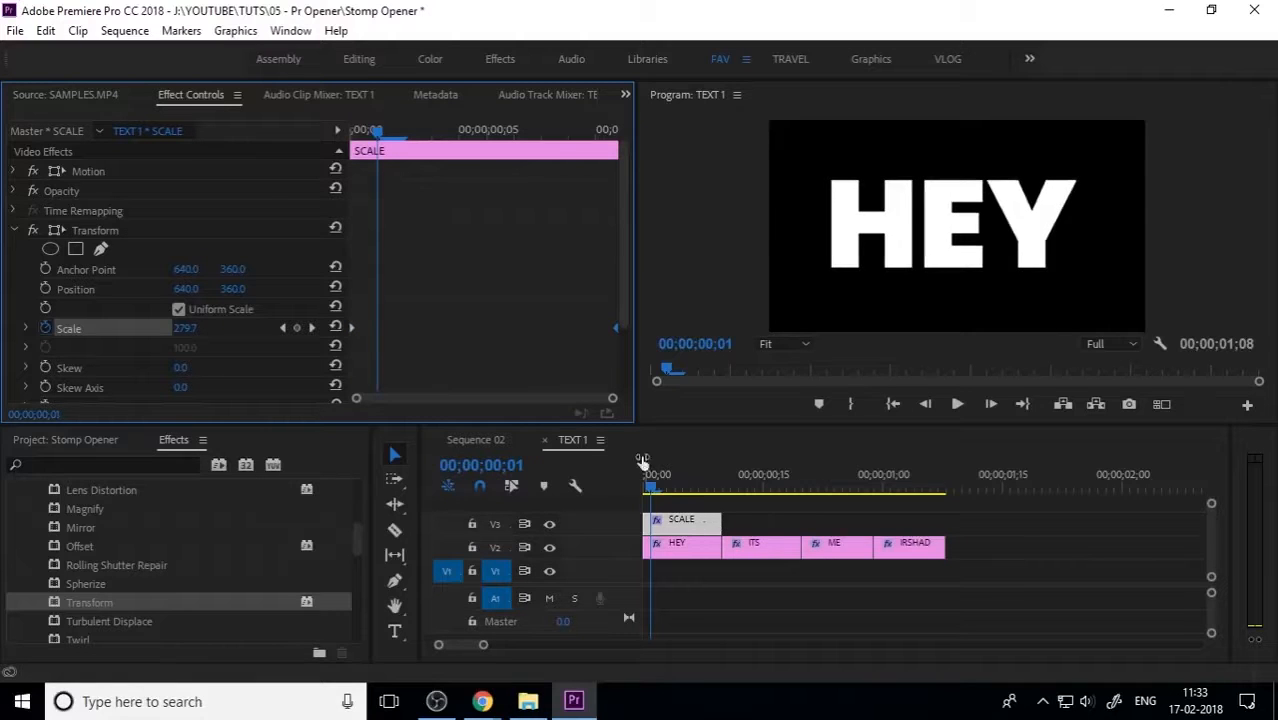
Play TEXT 1 and Sequence 02 from the start to review the HEY scale animation.
{"action": "left_click_drag", "start_coordinate": [659, 478], "coordinate": [638, 496]}
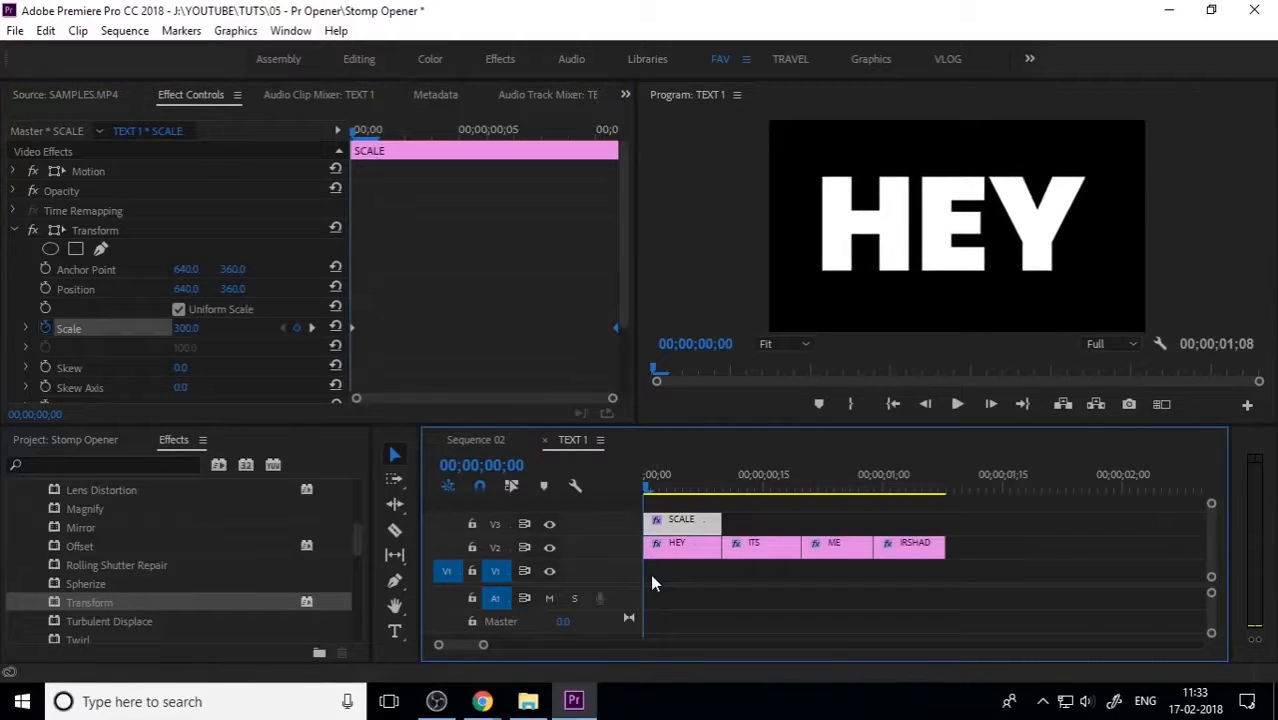
{"action": "key", "text": "space"}
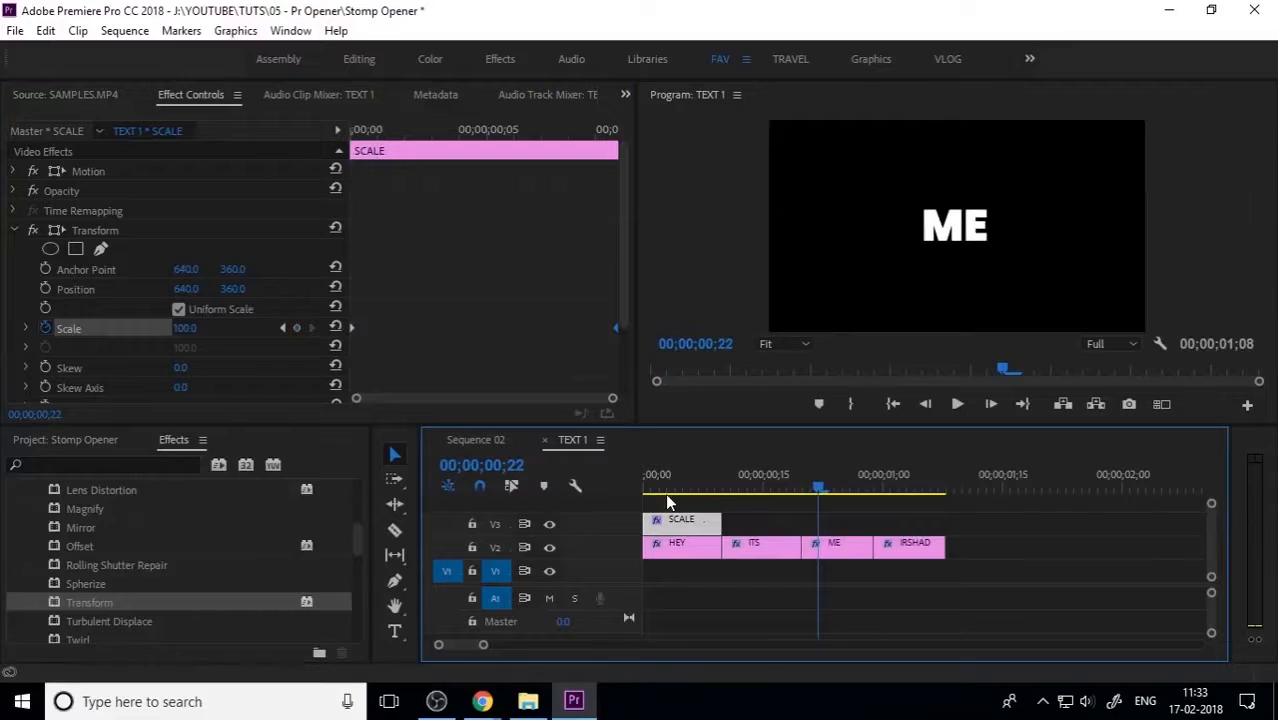
{"action": "left_click", "coordinate": [498, 441]}
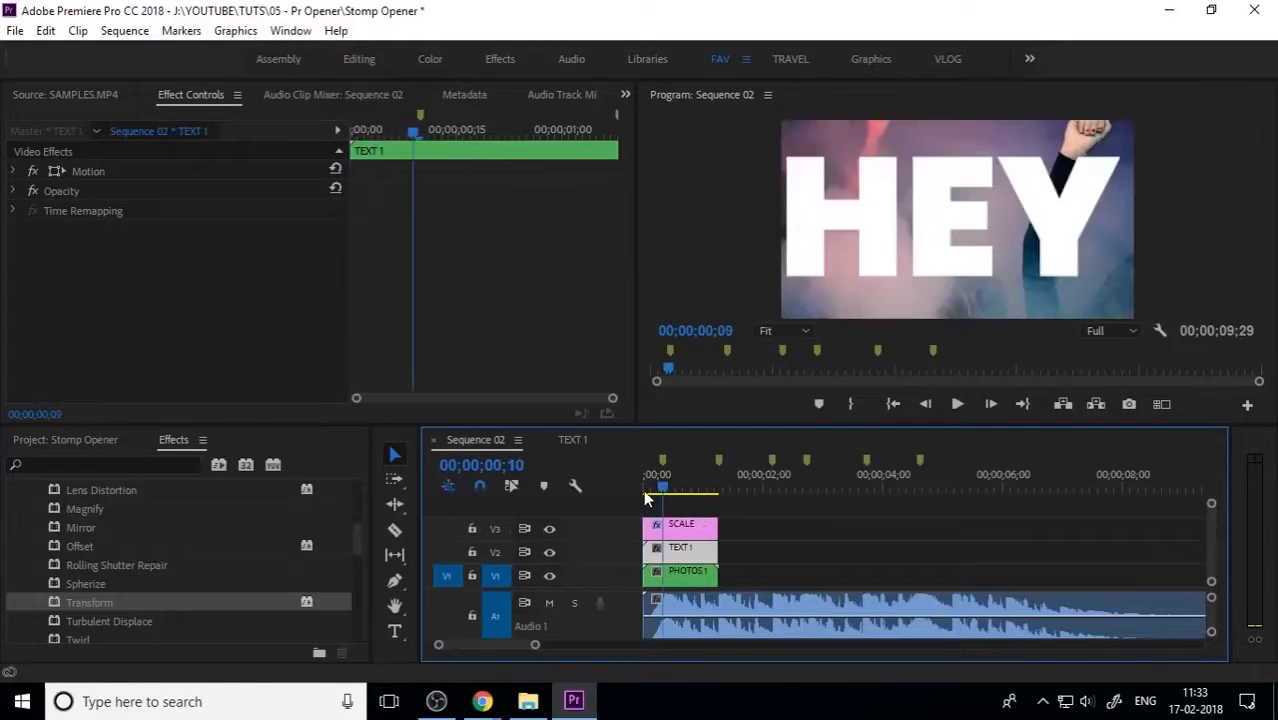
{"action": "key", "text": "space"}
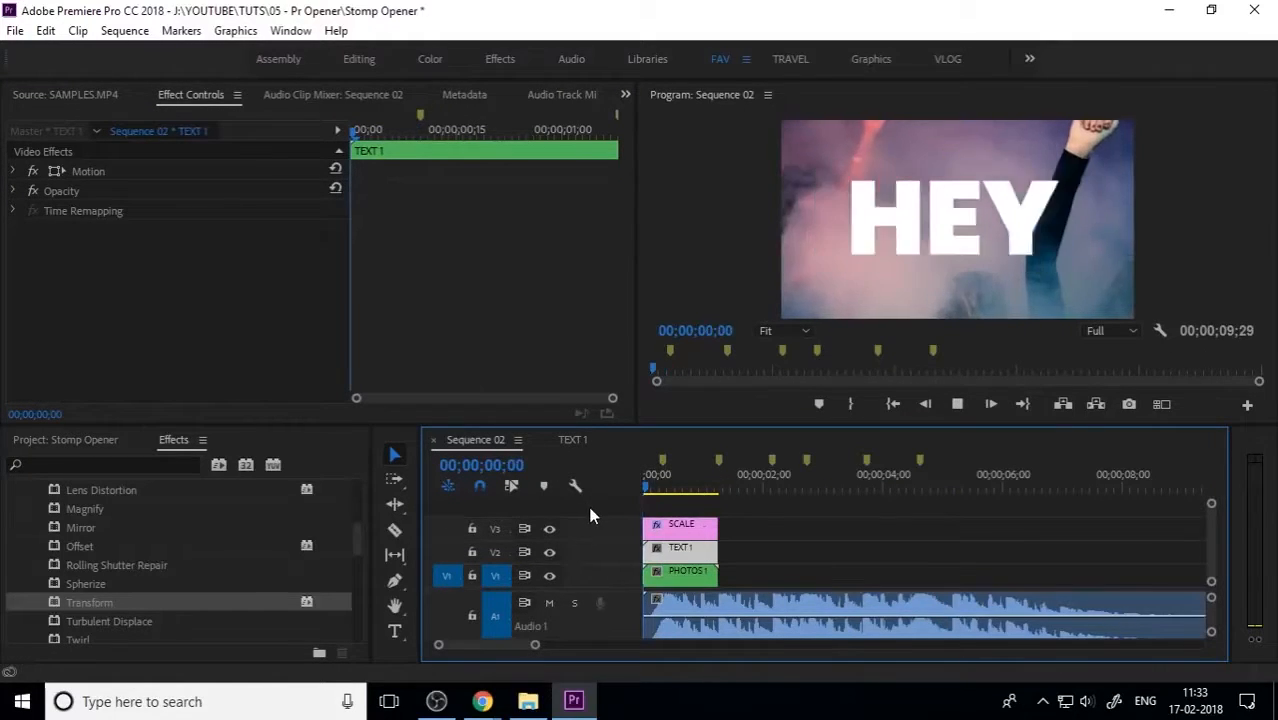
{"action": "left_click", "coordinate": [645, 484]}
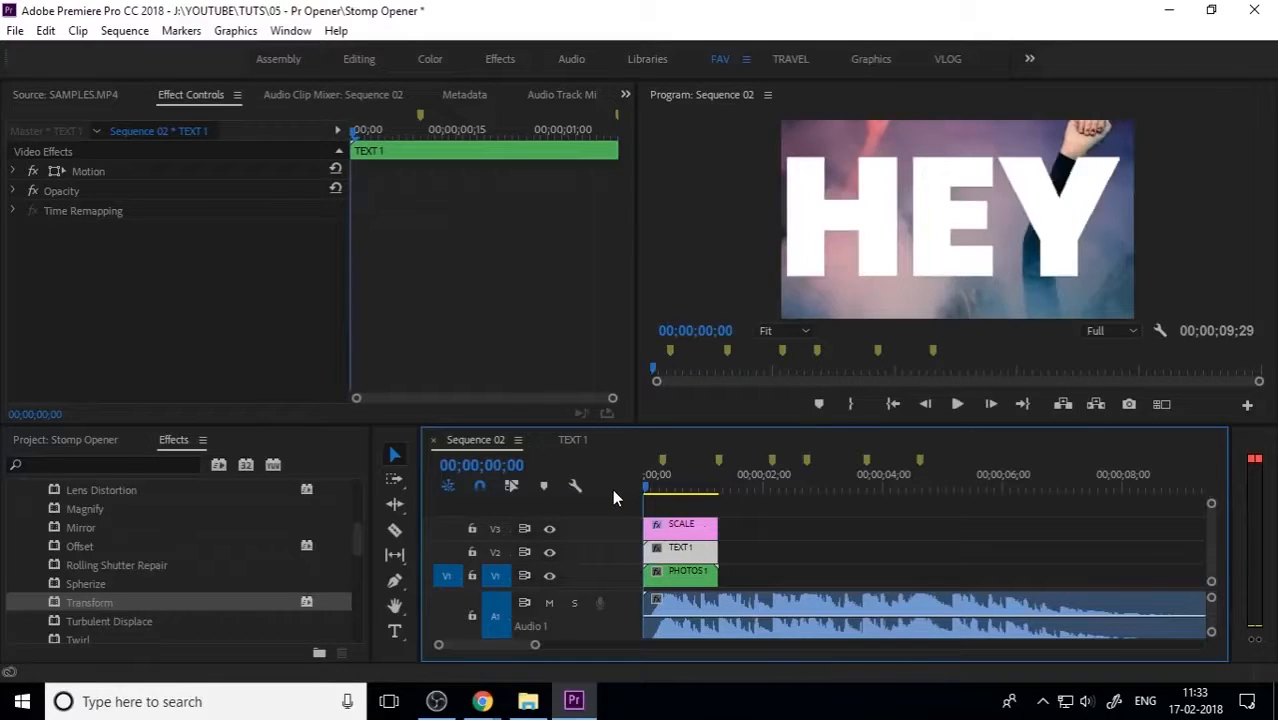
In TEXT 1, keyframe the SCALE layer's horizontal Transform position from 681 at the clip's start to 640 at its end.
{"action": "left_click", "coordinate": [576, 440]}
{"action": "left_click_drag", "start_coordinate": [690, 476], "coordinate": [614, 486]}
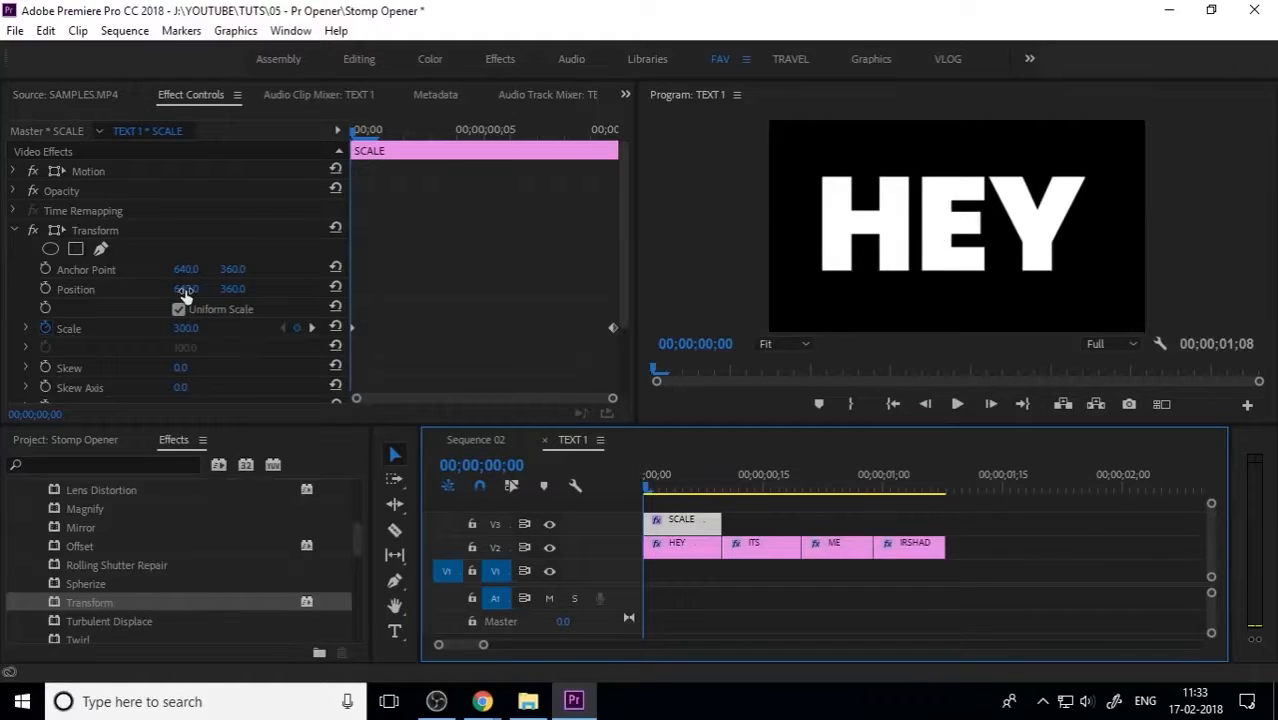
{"action": "left_click_drag", "start_coordinate": [185, 289], "coordinate": [244, 289]}
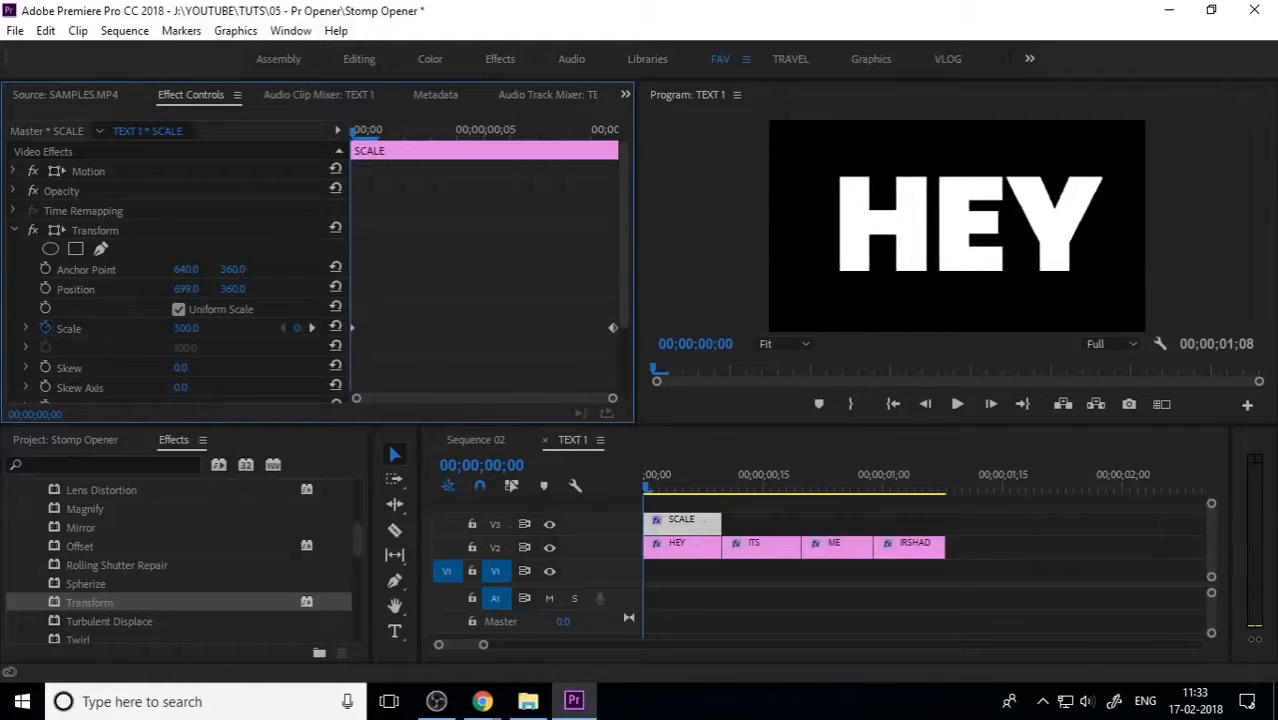
{"action": "key", "text": "ctrl+z"}
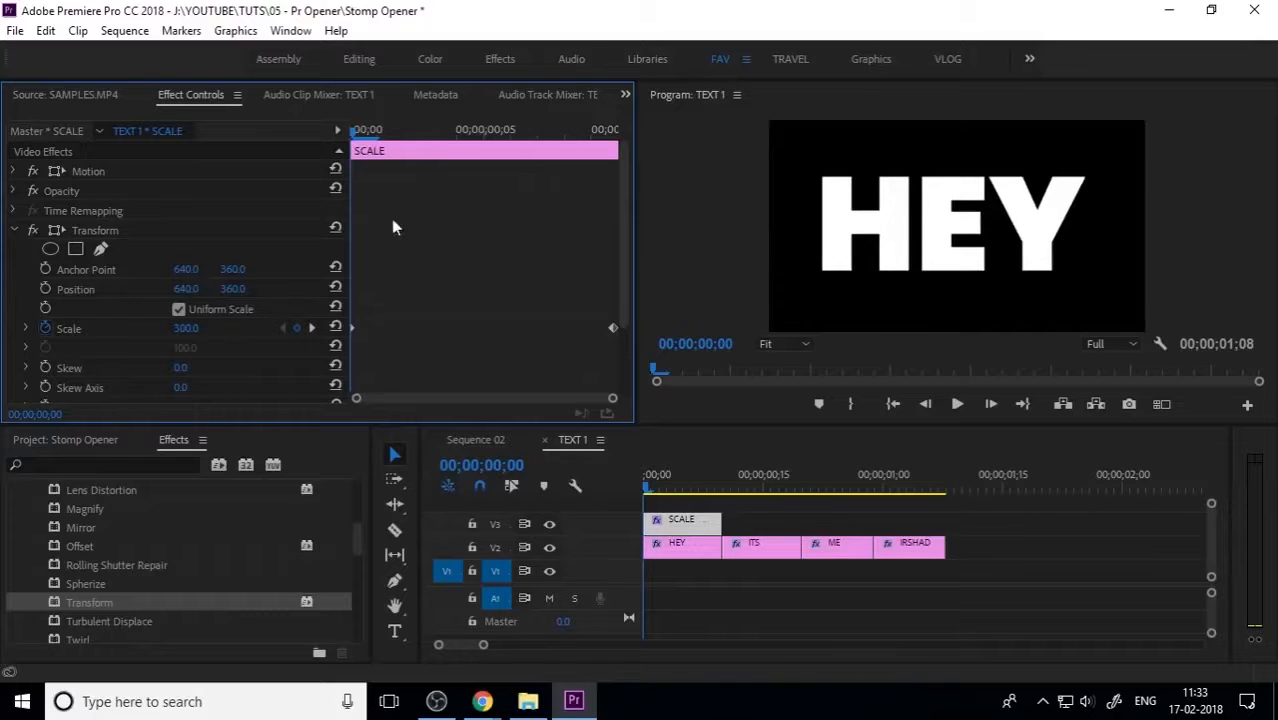
{"action": "left_click", "coordinate": [457, 131]}
{"action": "left_click", "coordinate": [46, 289]}
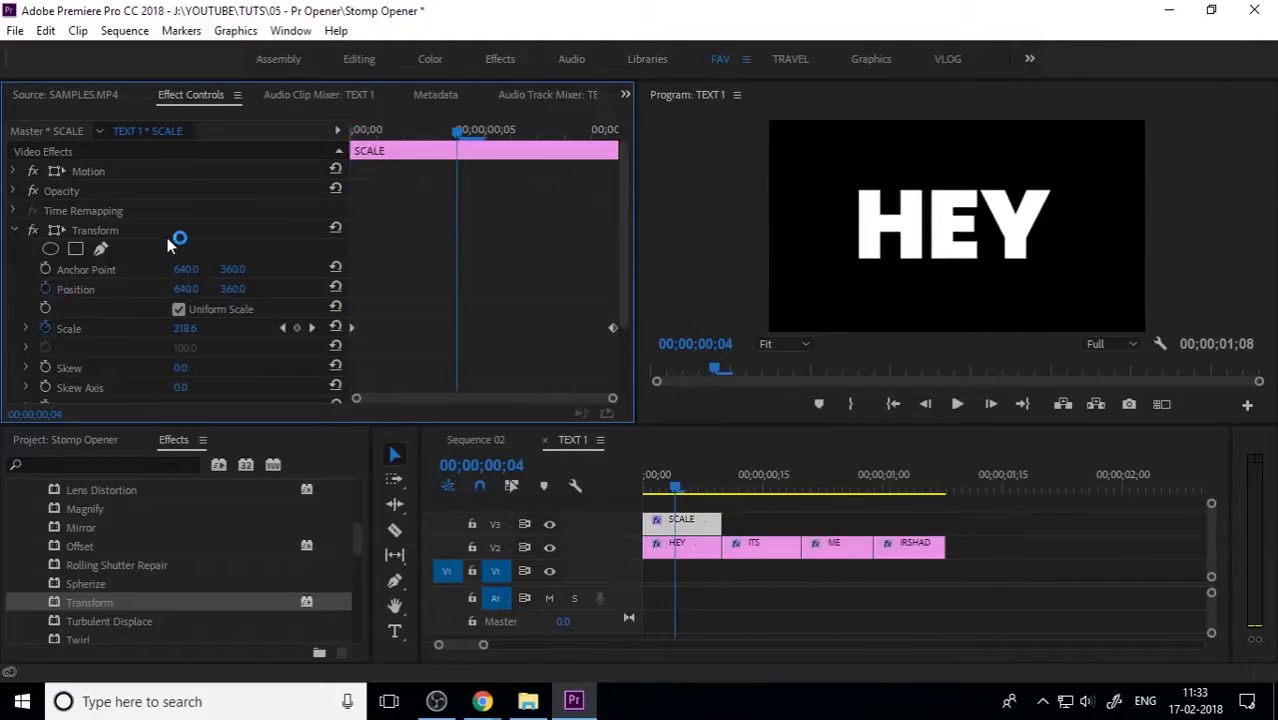
{"action": "left_click", "coordinate": [375, 131]}
{"action": "key", "text": "Left"}
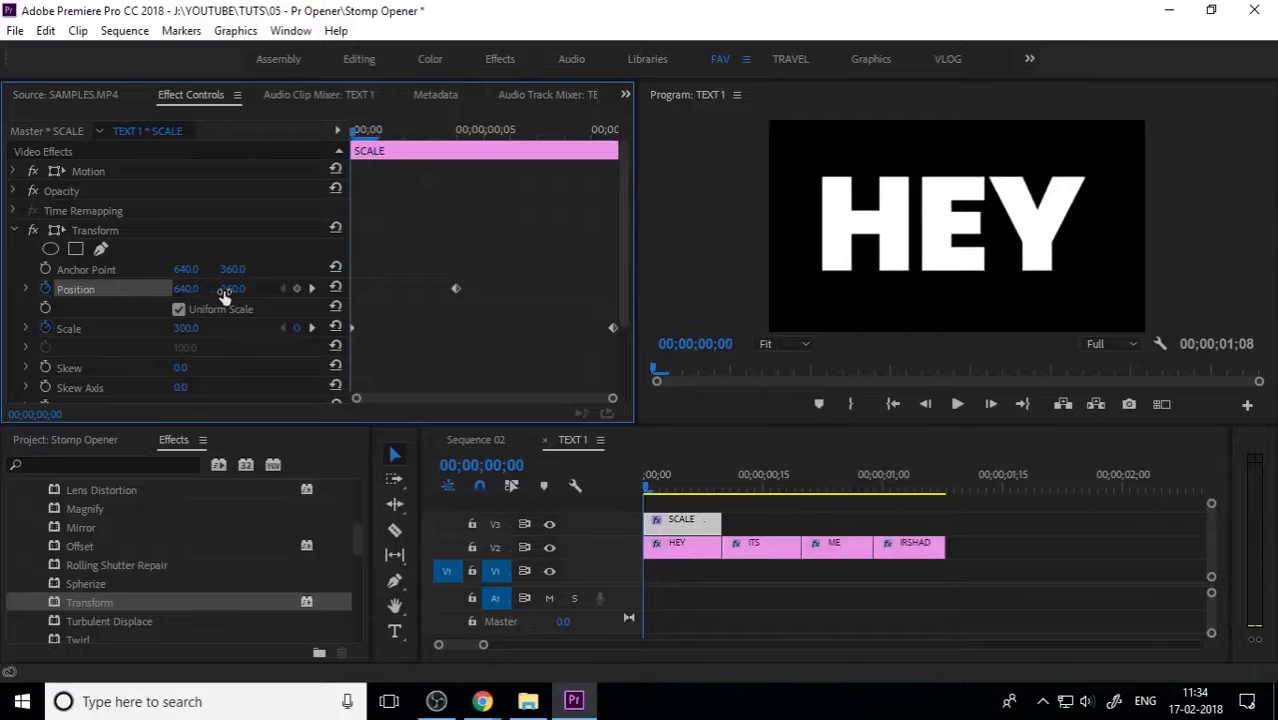
{"action": "left_click_drag", "start_coordinate": [188, 289], "coordinate": [229, 289]}
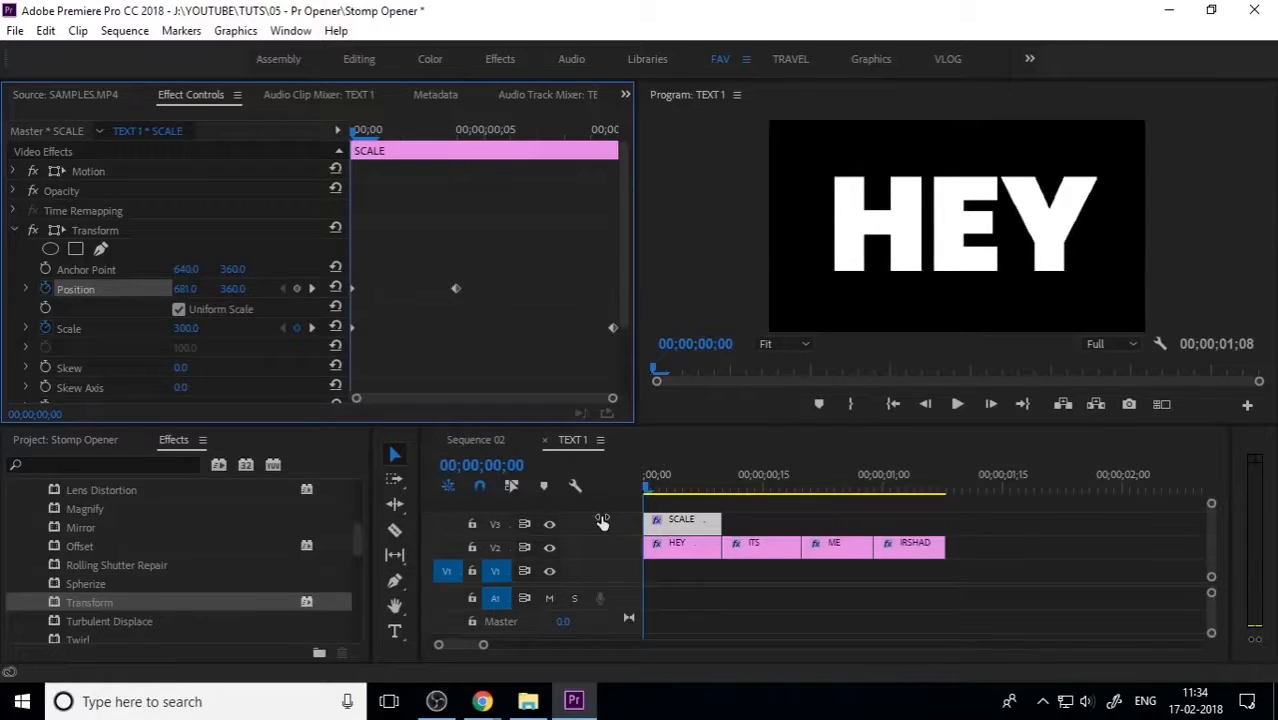
{"action": "left_click", "coordinate": [456, 289]}
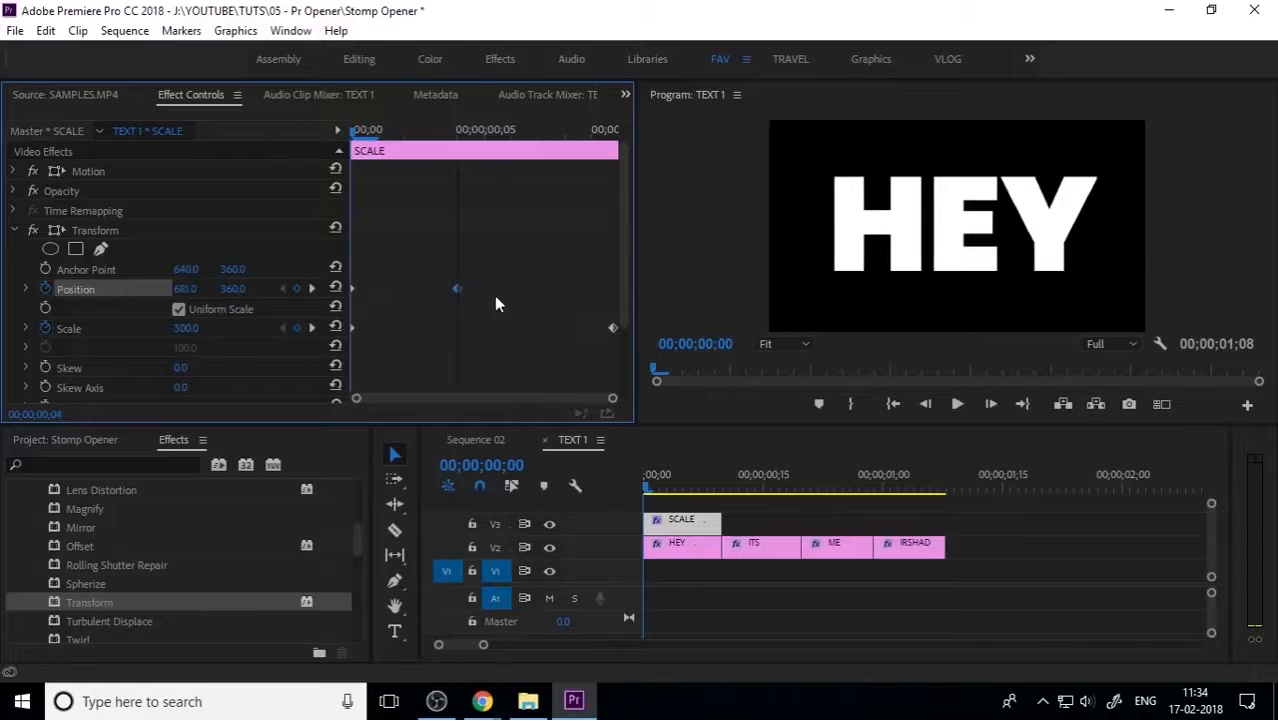
Play TEXT 1 and Sequence 02 to review the combined position and scale movement of HEY.
{"action": "left_click", "coordinate": [651, 500]}
{"action": "key", "text": "space"}
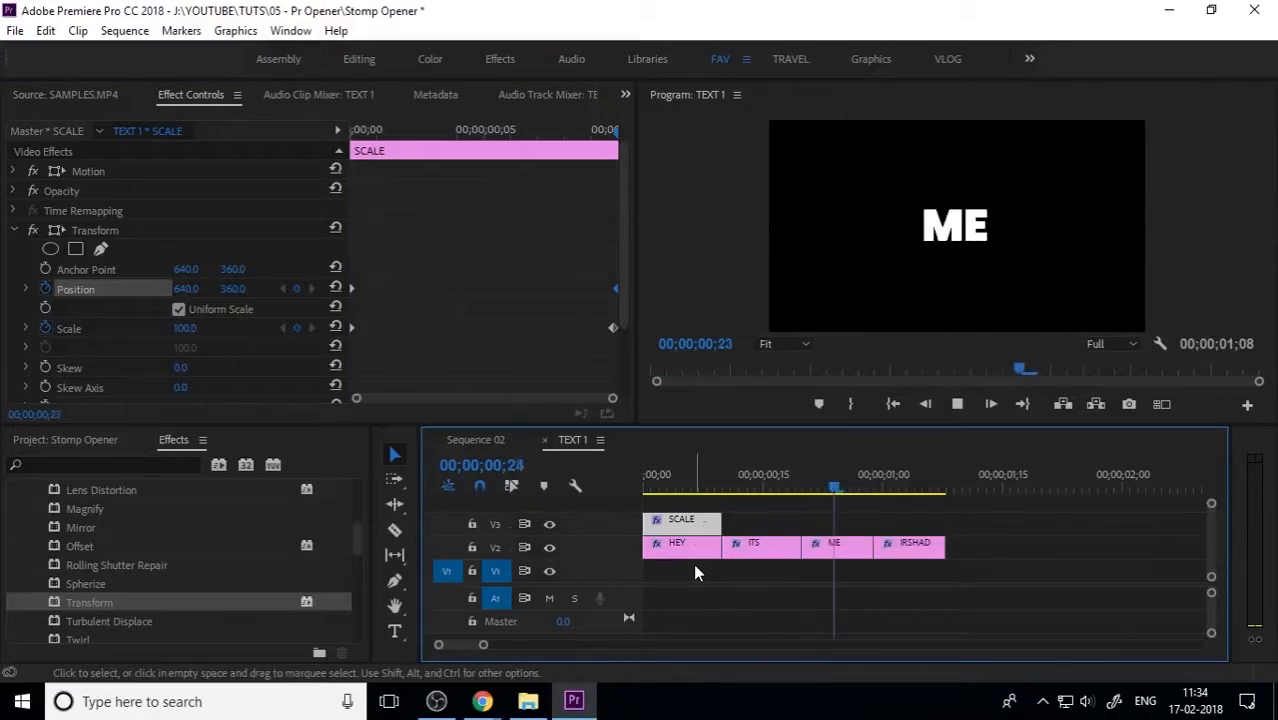
{"action": "key", "text": "space"}
{"action": "left_click", "coordinate": [467, 442]}
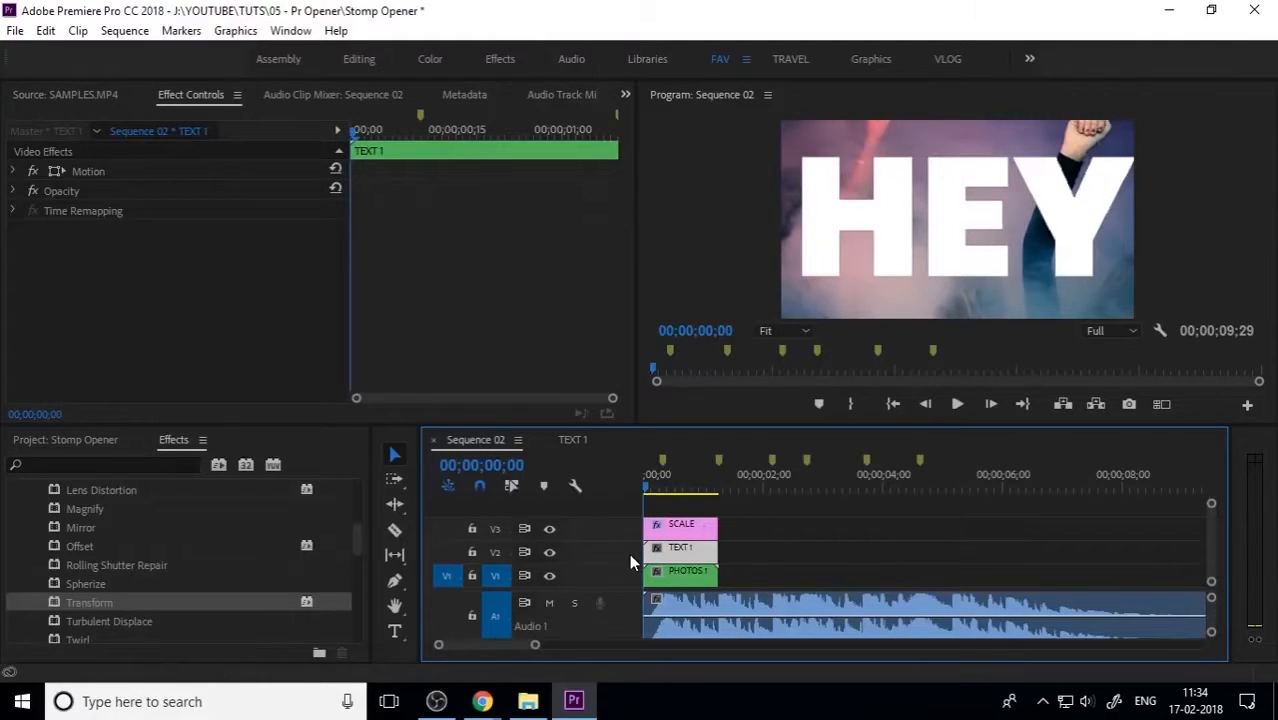
{"action": "key", "text": "space"}
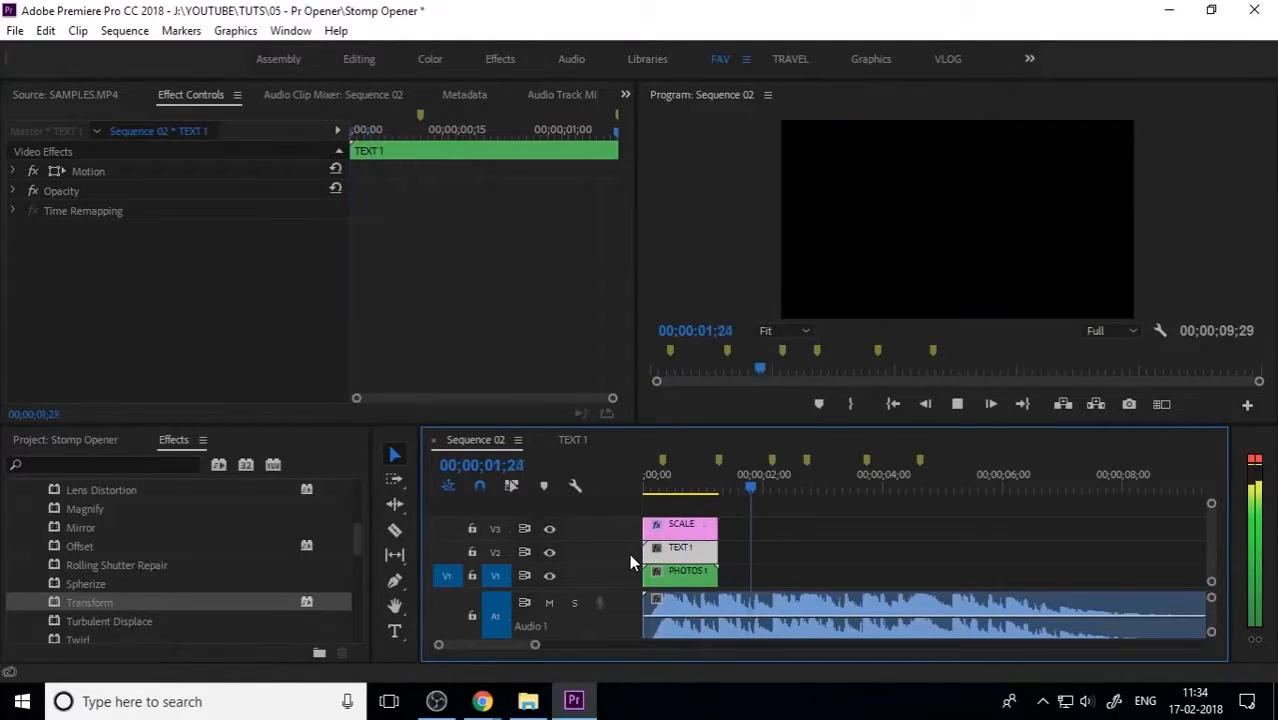
{"action": "key", "text": "space"}
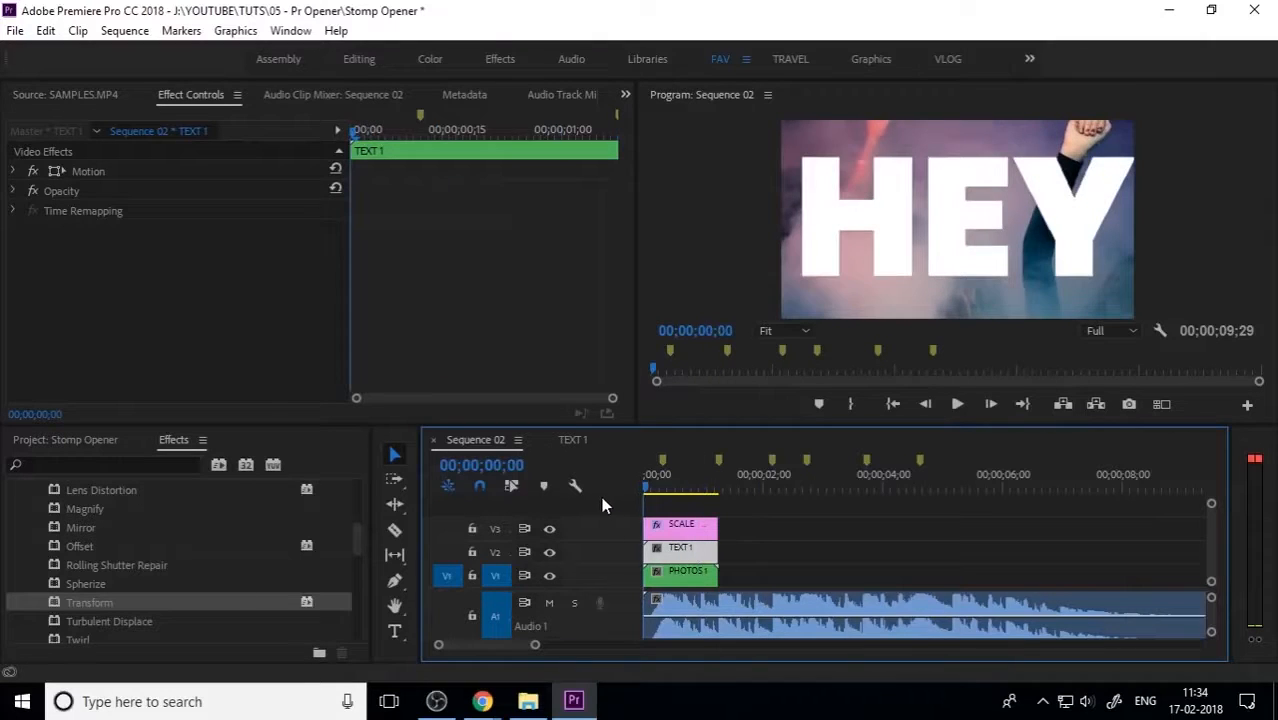
Scrub through the ITS and ME words in Sequence 02, and replay the opener from the beginning.
{"action": "left_click", "coordinate": [788, 548]}
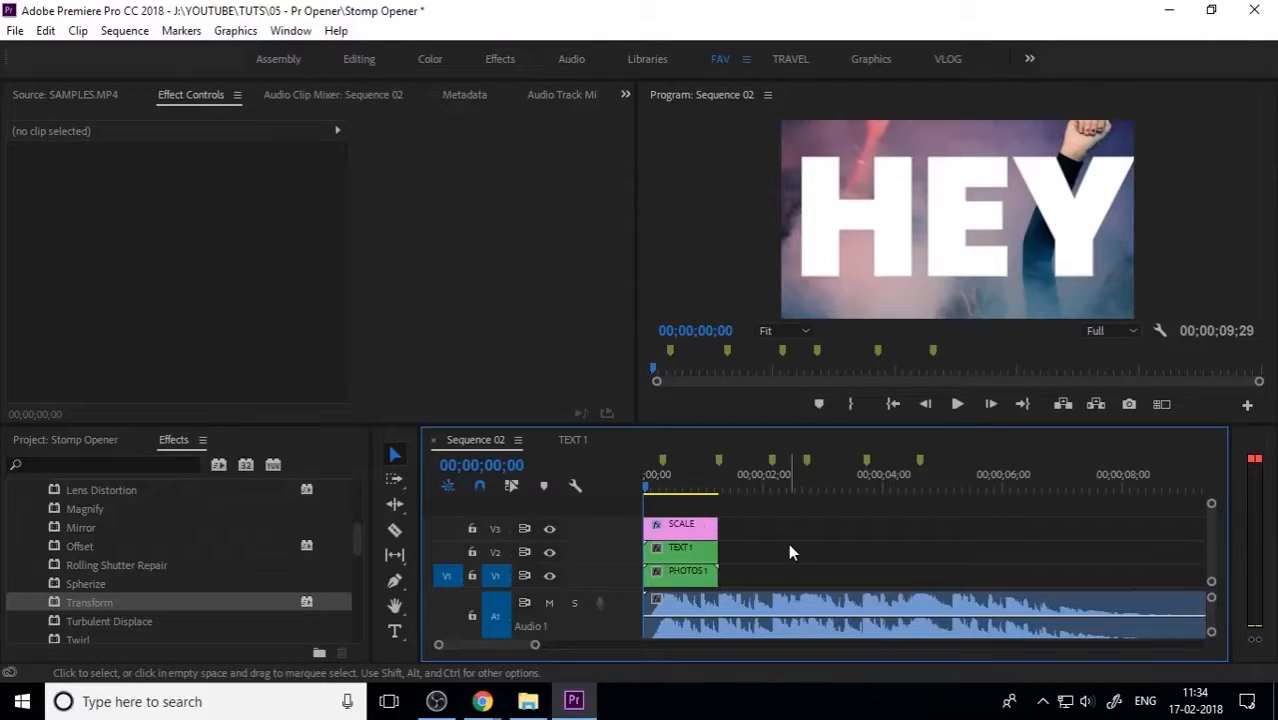
{"action": "left_click", "coordinate": [680, 487]}
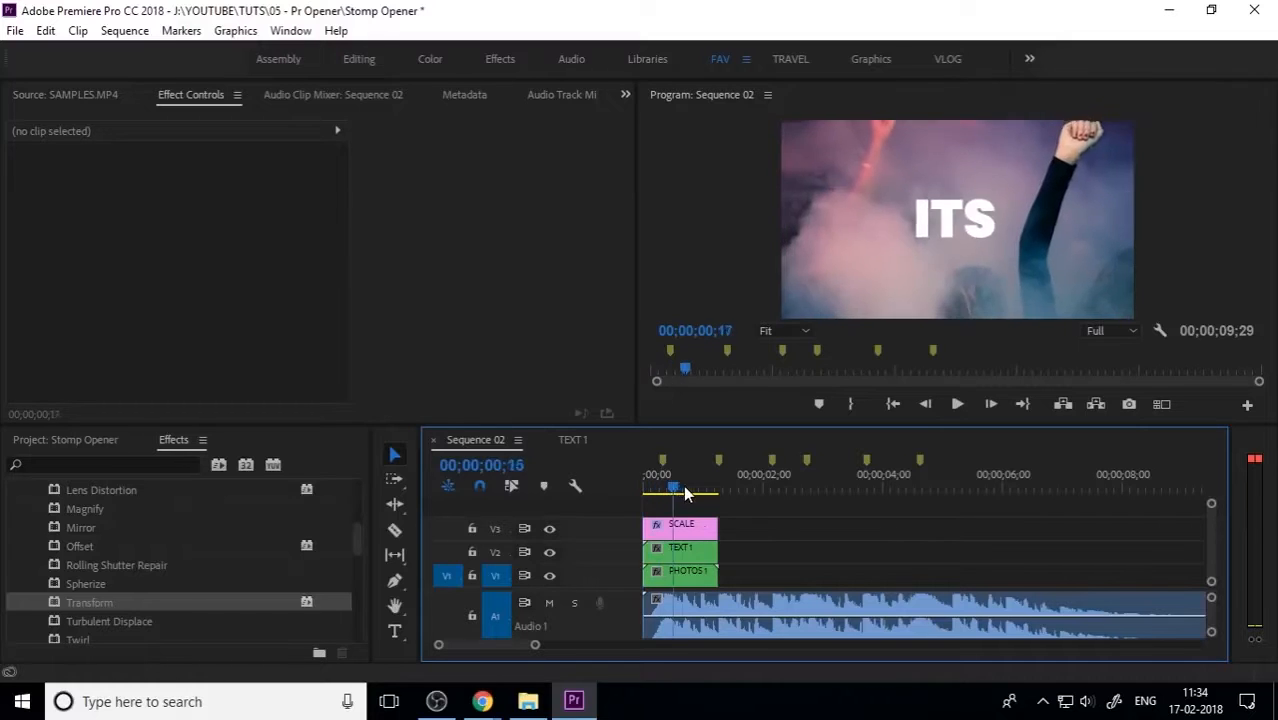
{"action": "left_click_drag", "start_coordinate": [685, 489], "coordinate": [694, 492]}
{"action": "left_click", "coordinate": [120, 439]}
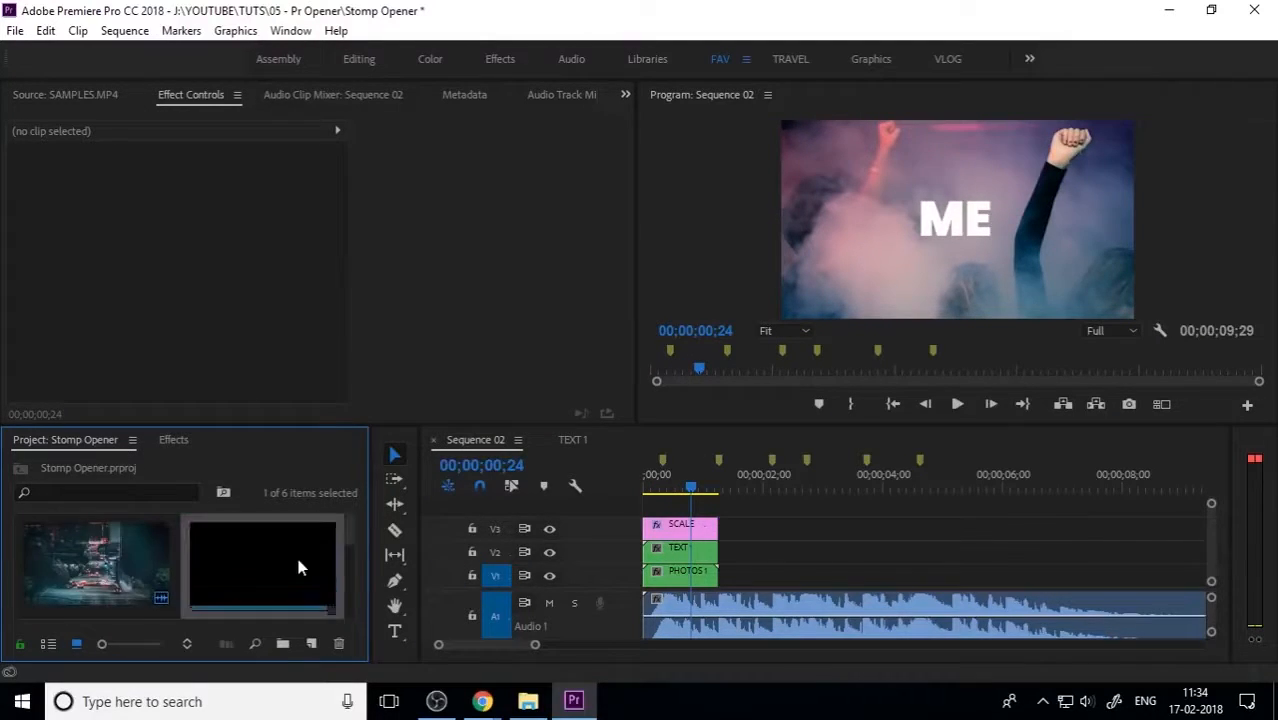
{"action": "left_click", "coordinate": [772, 540]}
{"action": "left_click_drag", "start_coordinate": [693, 482], "coordinate": [610, 501]}
{"action": "key", "text": "space"}
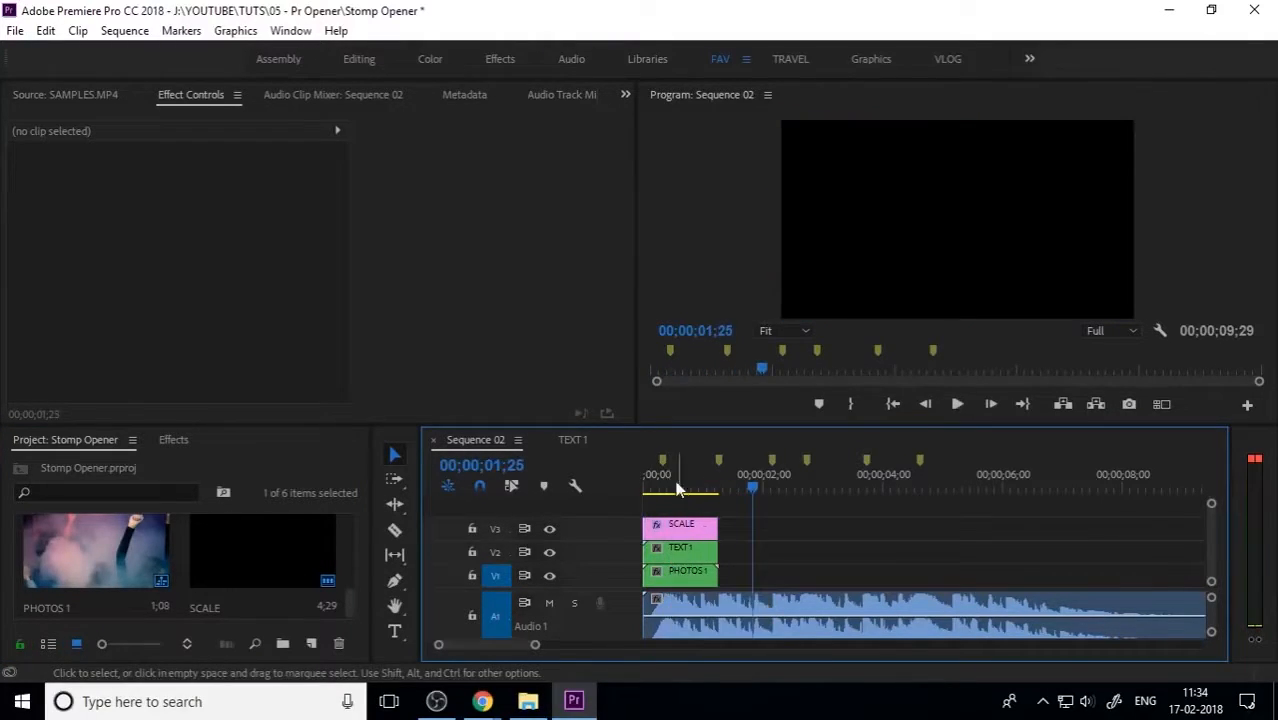
{"action": "left_click", "coordinate": [640, 485]}
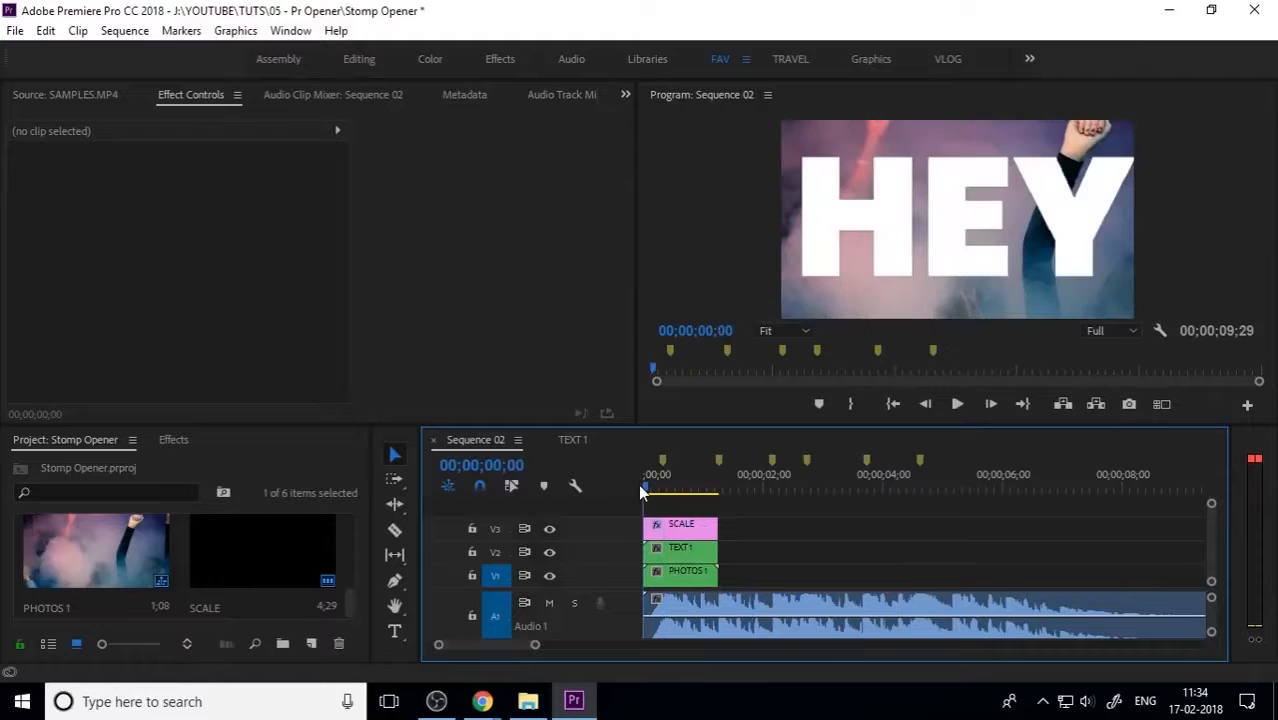
Open the nested TEXT 1 sequence from Sequence 02 again.
{"action": "left_click", "coordinate": [685, 530]}
{"action": "double_click", "coordinate": [689, 549]}
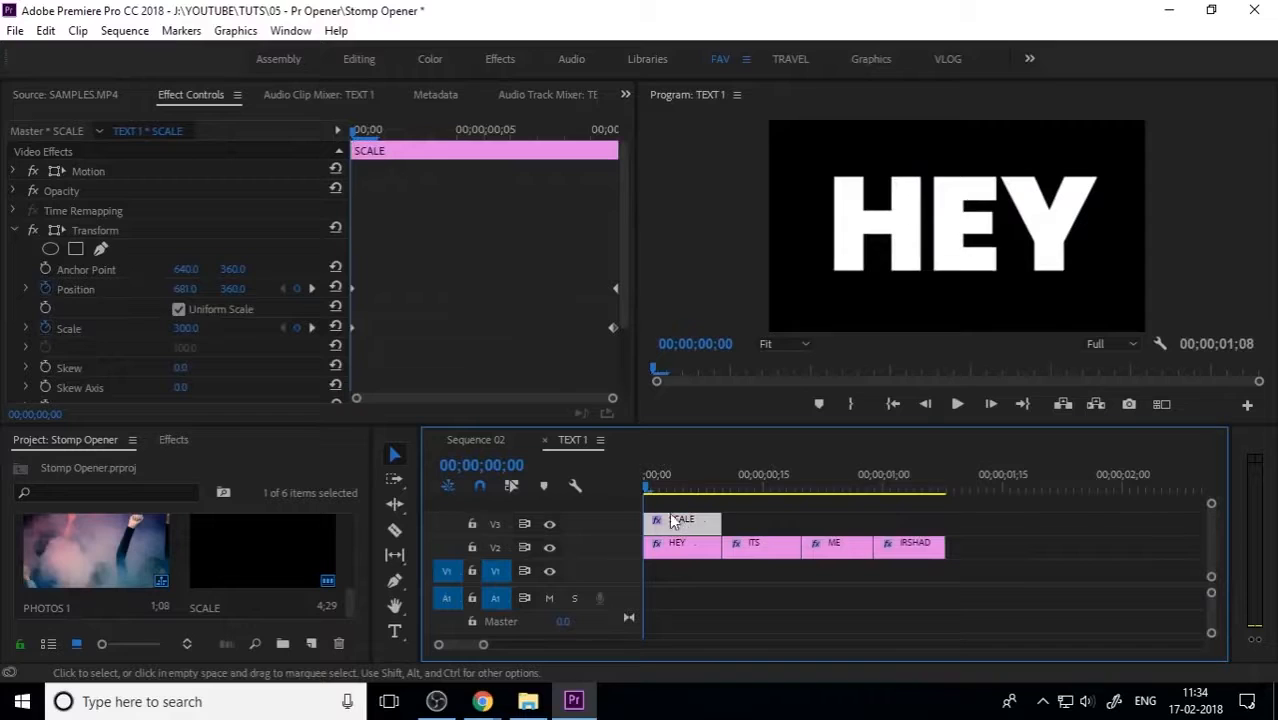
{"action": "left_click", "coordinate": [185, 333]}
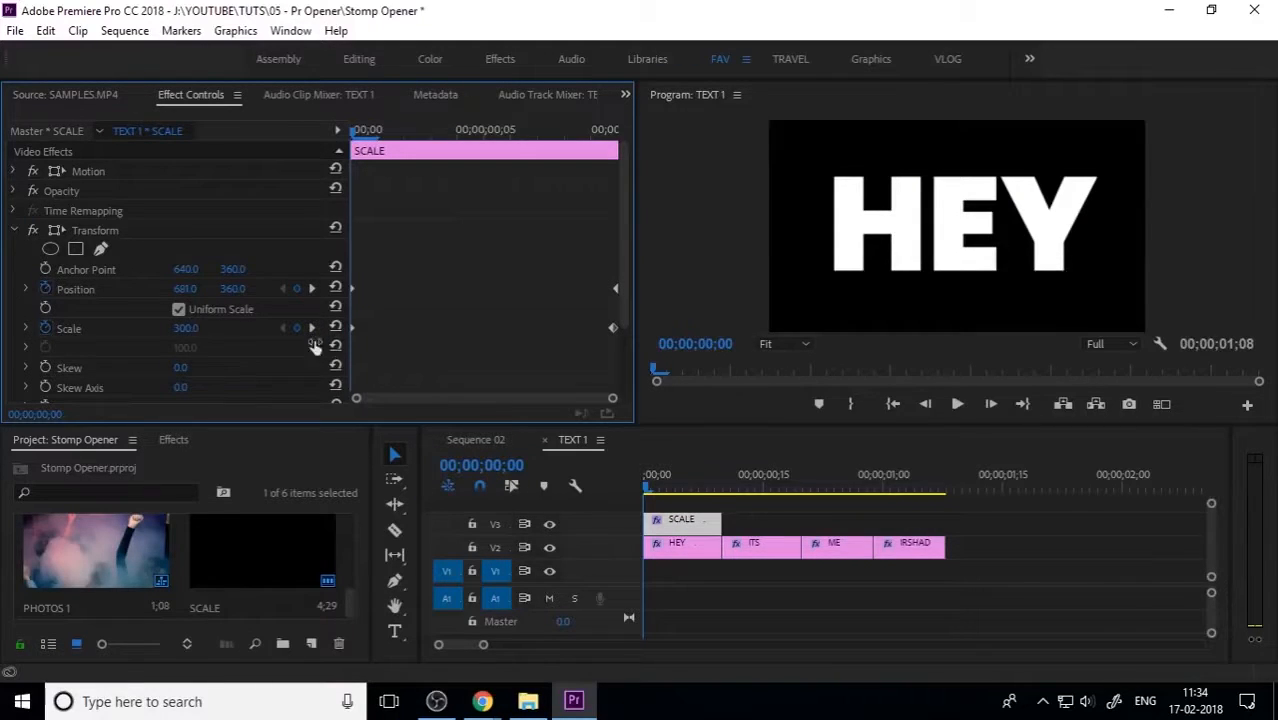
{"action": "left_click", "coordinate": [223, 326]}
{"action": "left_click", "coordinate": [190, 330]}
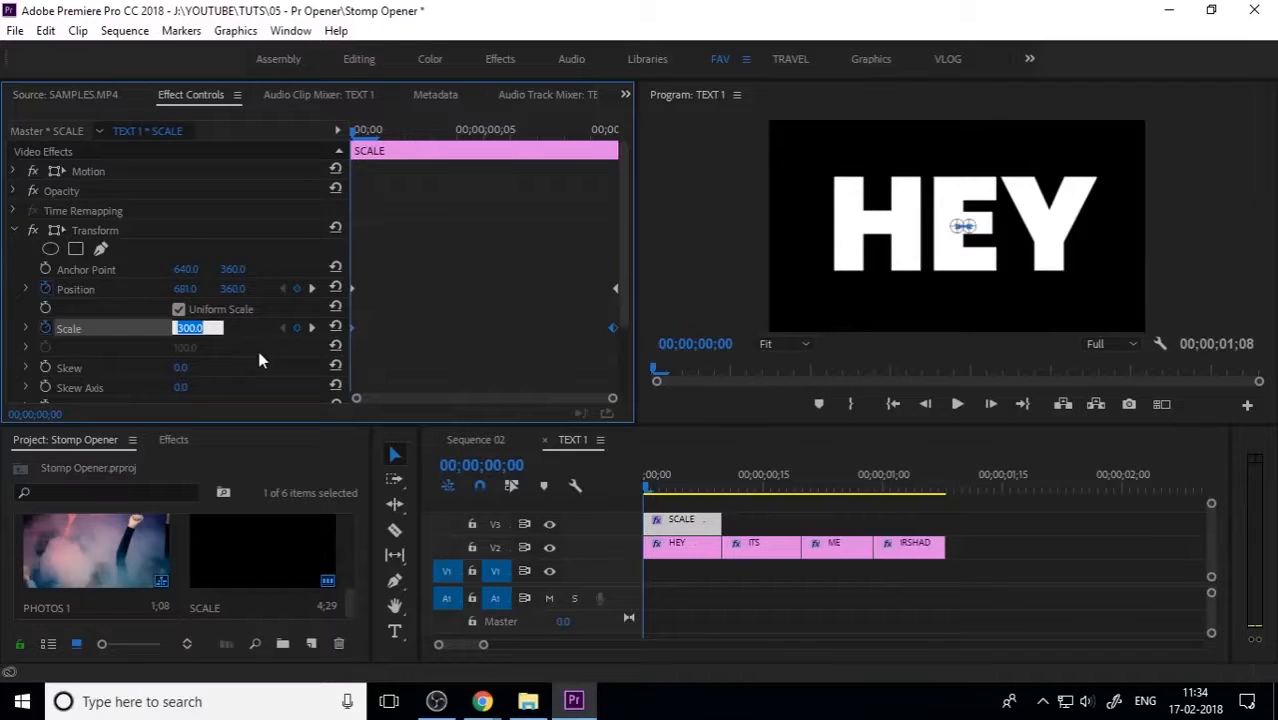
{"action": "type", "text": "600"}
{"action": "key", "text": "Escape"}
Turn off Use Composition's Shutter Angle in the Transform effect of the SCALE layer above HEY.
{"action": "scroll", "coordinate": [240, 365], "scroll_direction": "down", "scroll_amount": 3}
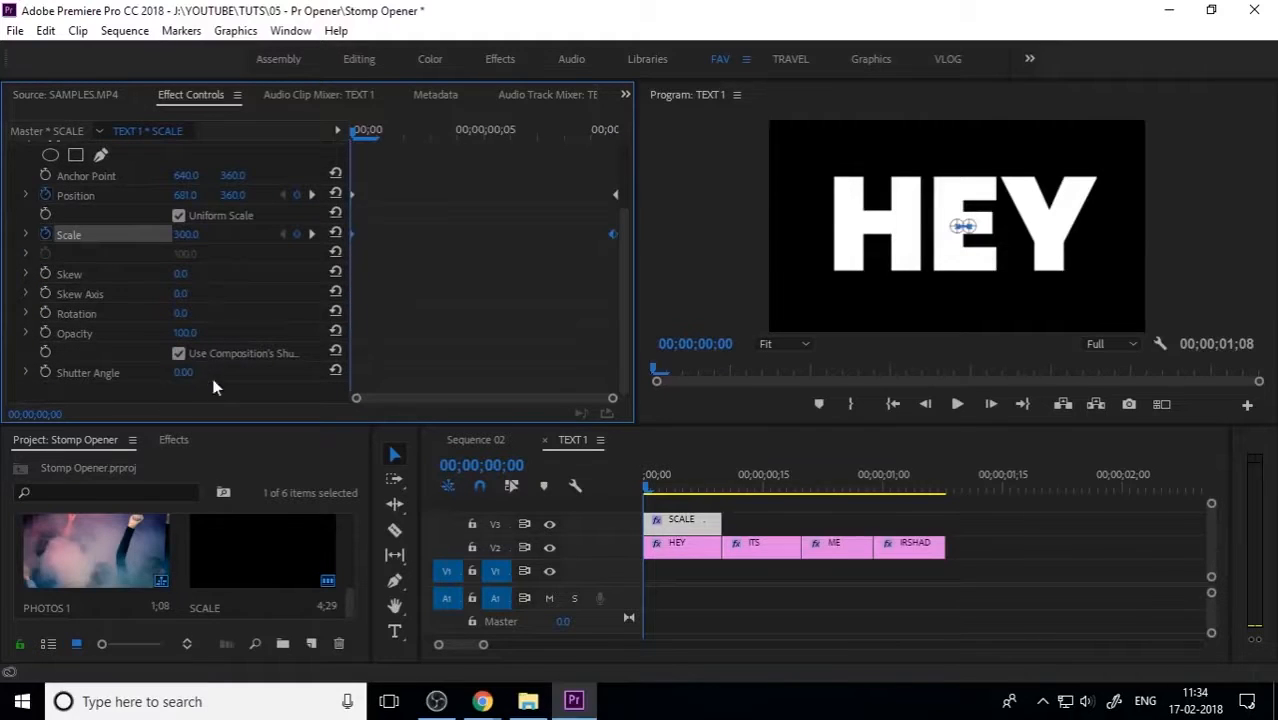
{"action": "left_click", "coordinate": [656, 546]}
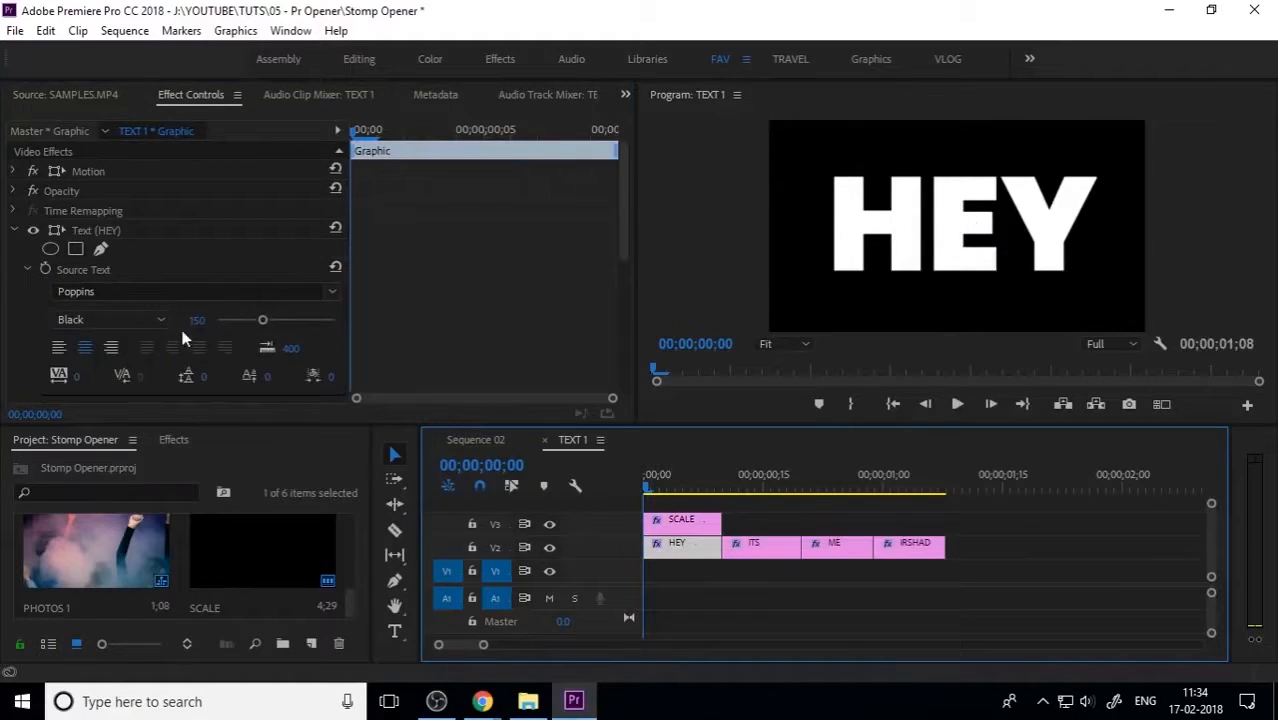
{"action": "left_click", "coordinate": [14, 231]}
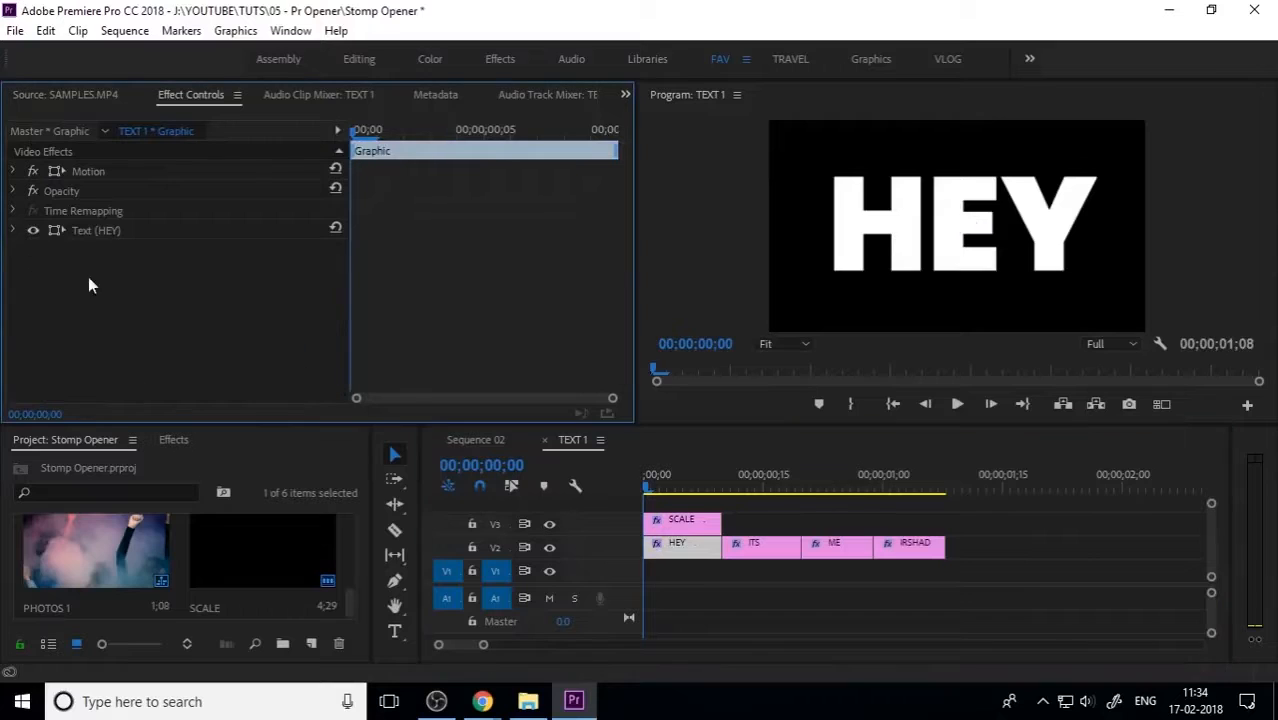
{"action": "left_click", "coordinate": [684, 522]}
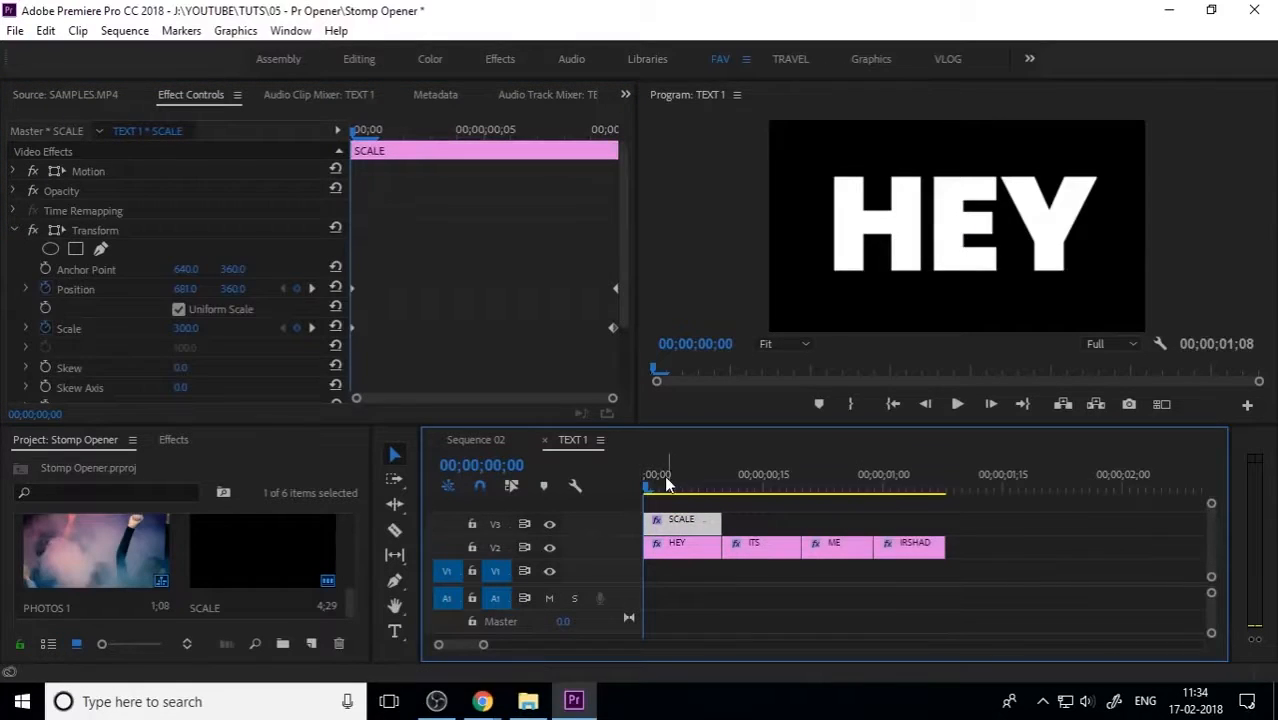
{"action": "scroll", "coordinate": [103, 347], "scroll_direction": "down", "scroll_amount": 4}
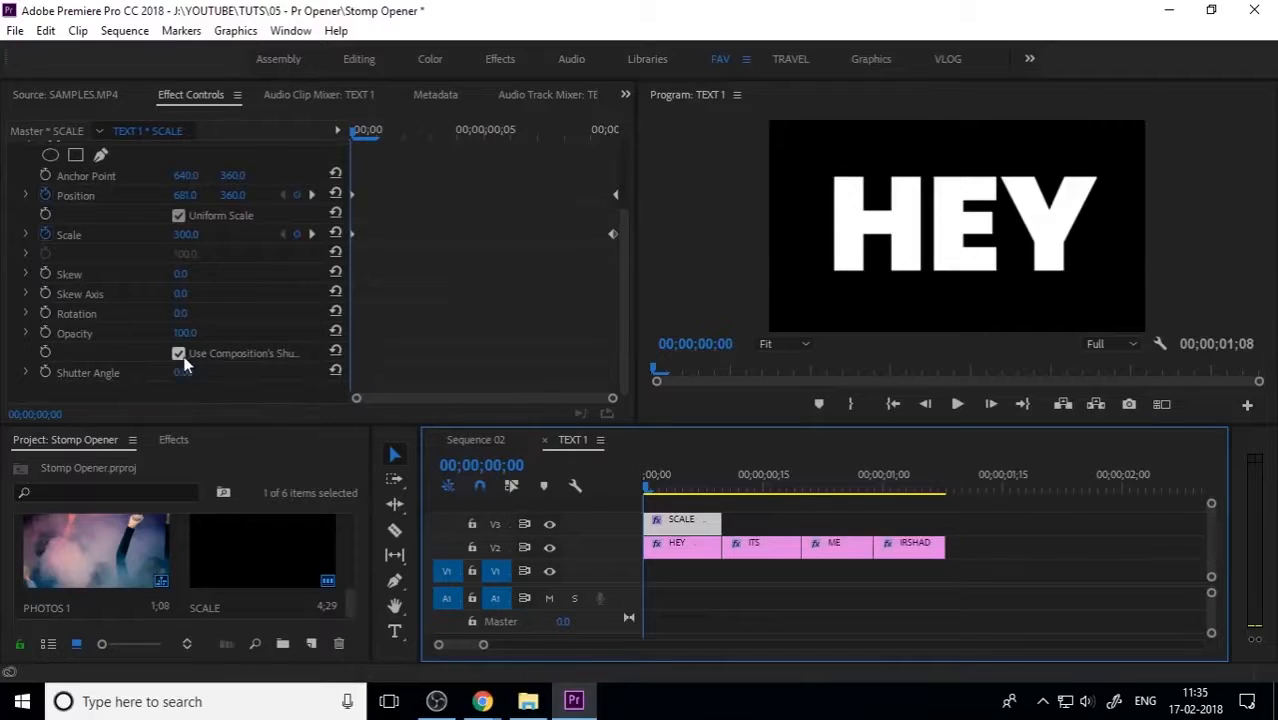
{"action": "left_click", "coordinate": [179, 354]}
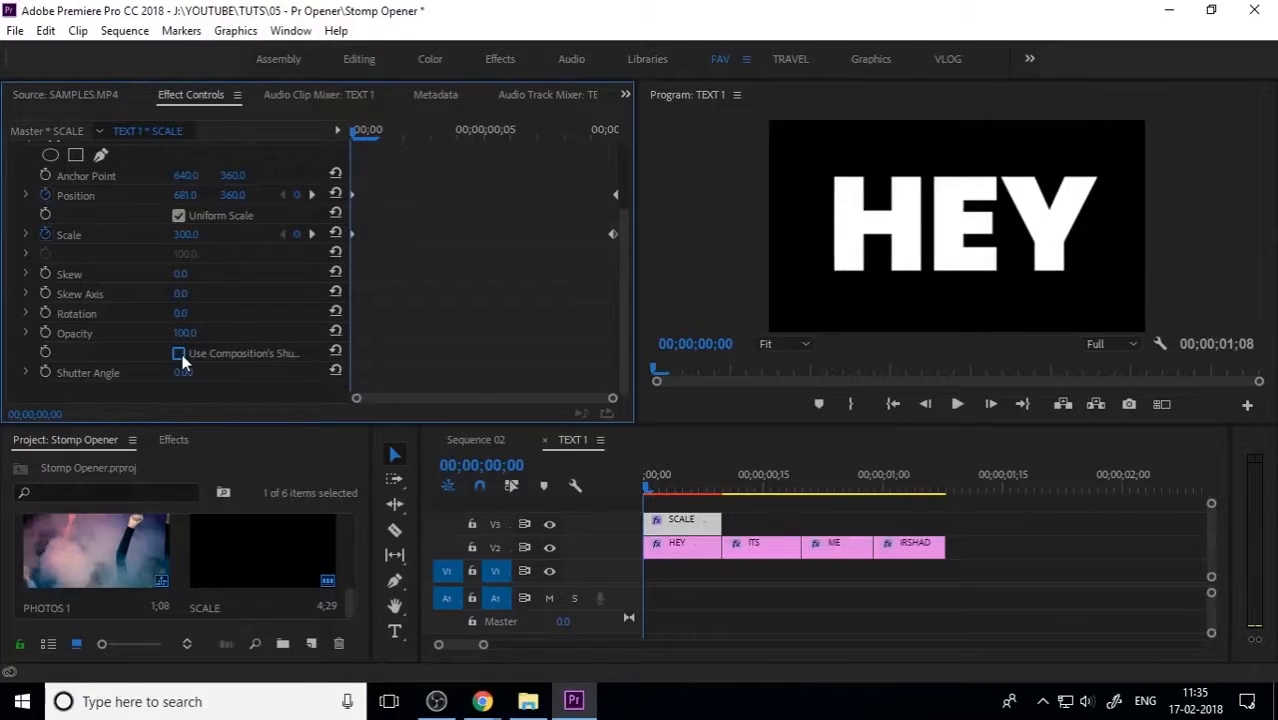
{"action": "left_click", "coordinate": [179, 354]}
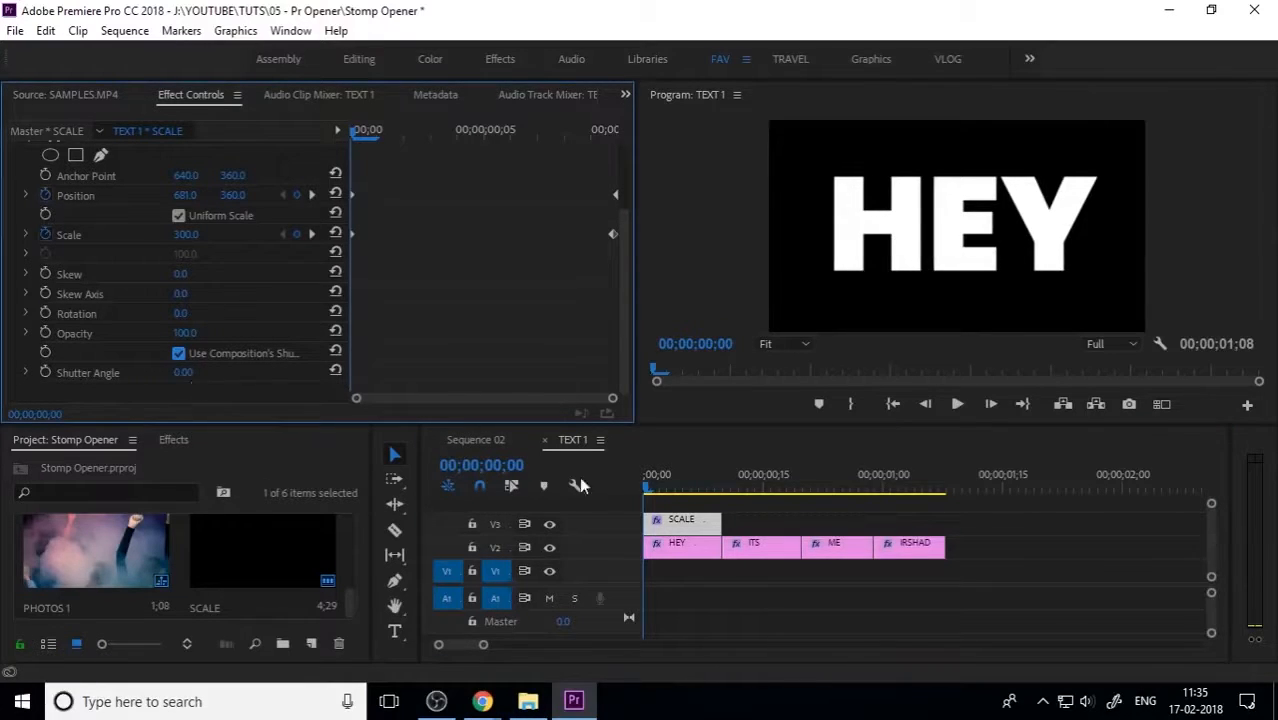
{"action": "key", "text": "ctrl+z"}
{"action": "mouse_move", "coordinate": [664, 479]}
{"action": "left_mouse_down"}
{"action": "mouse_move", "coordinate": [705, 482]}
{"action": "mouse_move", "coordinate": [645, 490]}
{"action": "mouse_move", "coordinate": [706, 505]}
{"action": "mouse_move", "coordinate": [642, 490]}
{"action": "left_mouse_up"}
Apply Ease Out and Ease In temporal interpolation to the SCALE layer's Position and Scale keyframes in TEXT 1.
{"action": "left_click", "coordinate": [452, 185]}
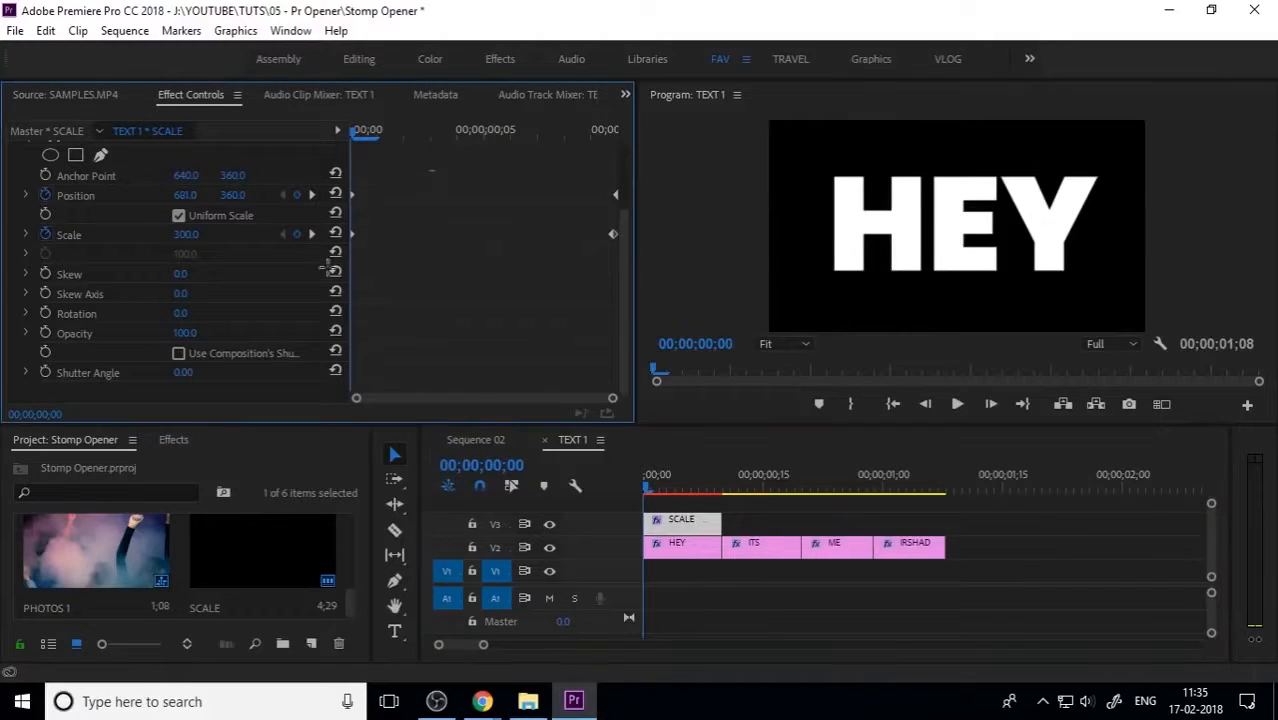
{"action": "left_click_drag", "start_coordinate": [644, 267], "coordinate": [664, 296]}
{"action": "right_click", "coordinate": [615, 233]}
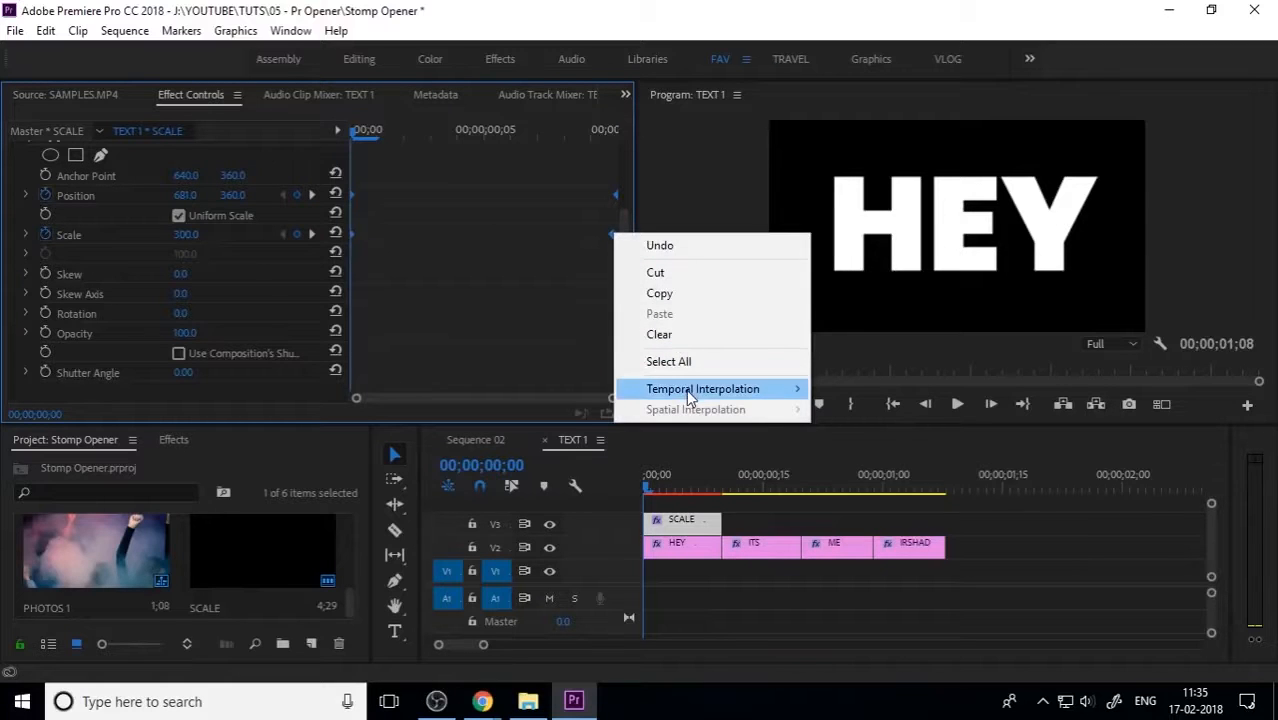
{"action": "mouse_move", "coordinate": [686, 389]}
{"action": "left_click", "coordinate": [552, 430]}
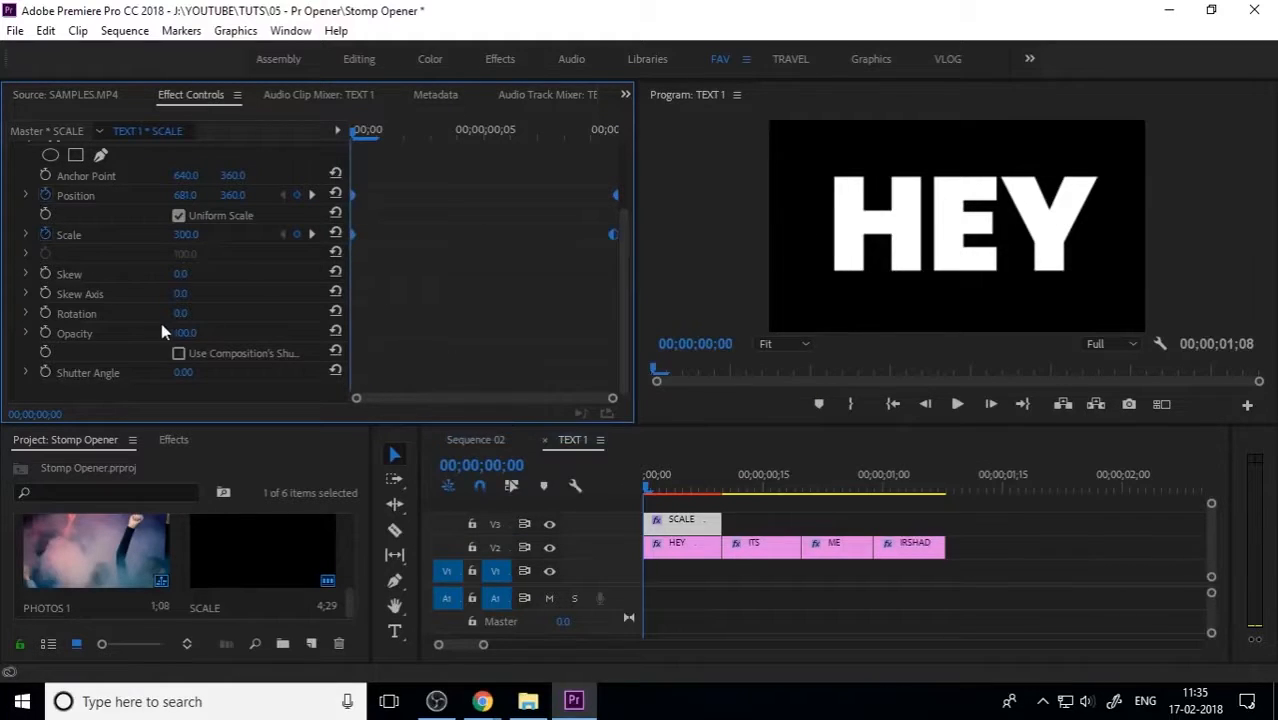
{"action": "right_click", "coordinate": [613, 234]}
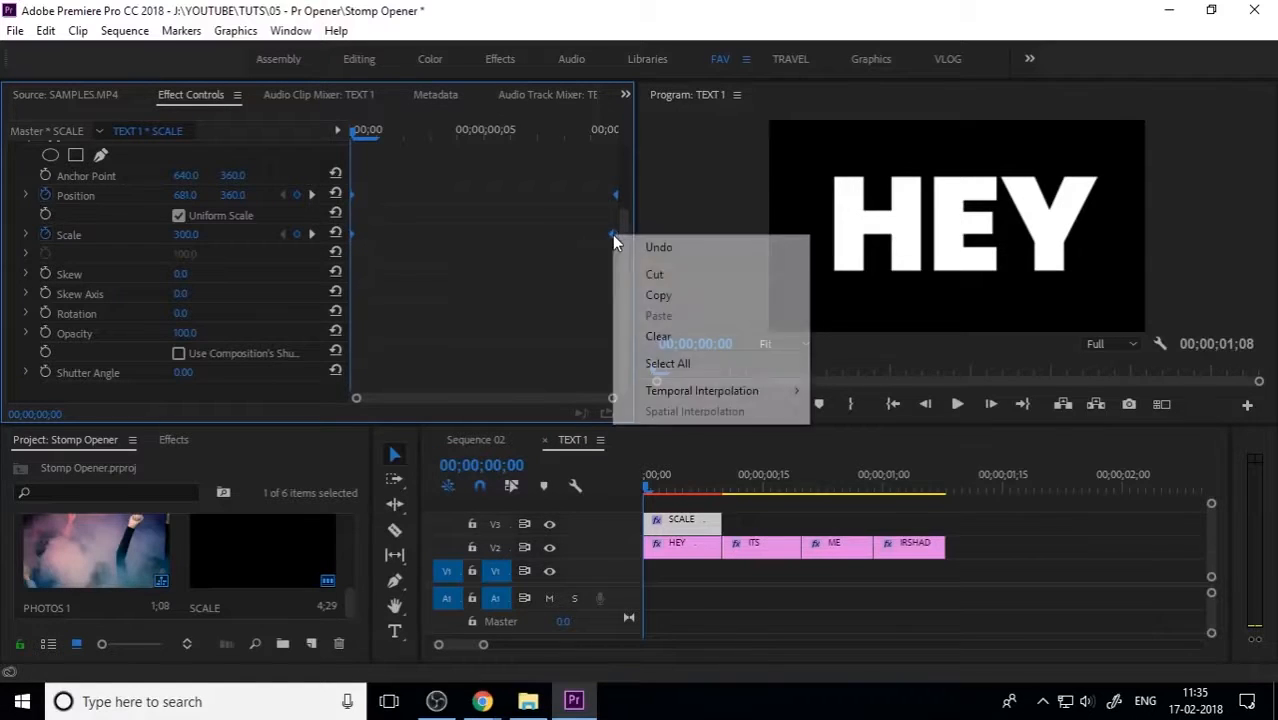
{"action": "mouse_move", "coordinate": [713, 390]}
{"action": "left_click", "coordinate": [547, 413]}
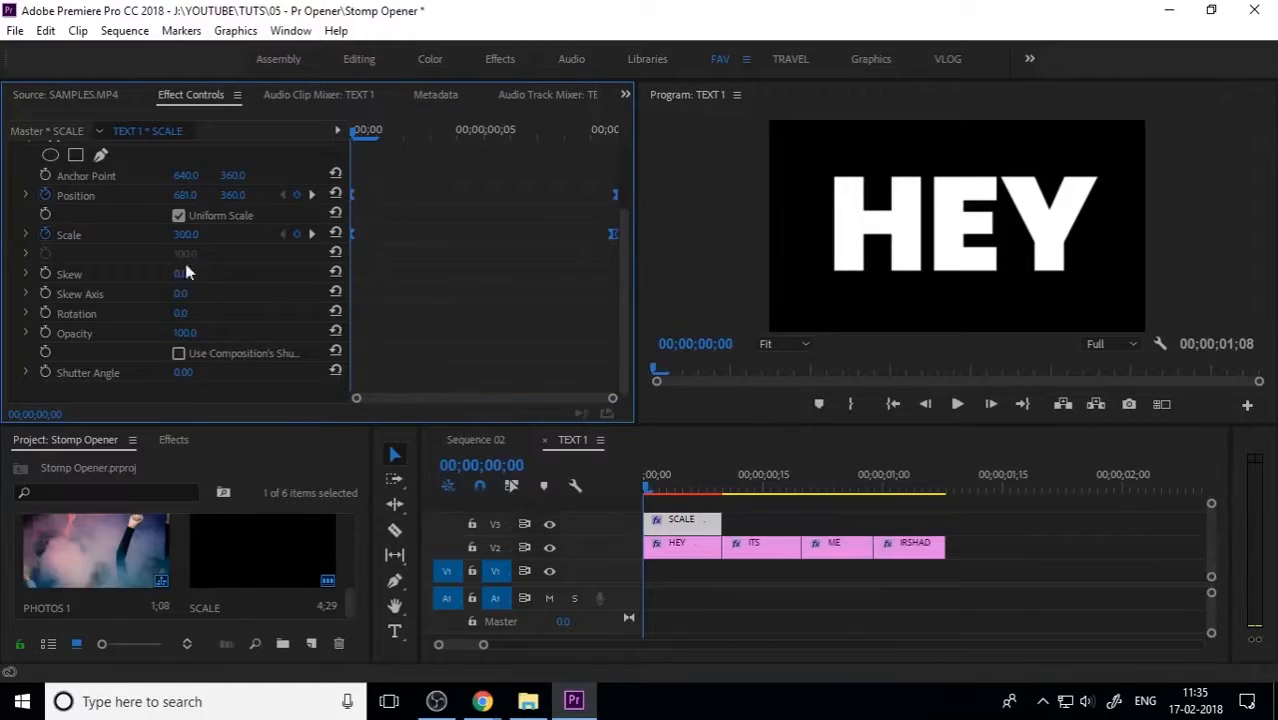
Reshape the Scale velocity curve by stretching the last keyframe's easing handle back towards the start of the HEY clip.
{"action": "left_click", "coordinate": [25, 235]}
{"action": "left_click", "coordinate": [496, 297]}
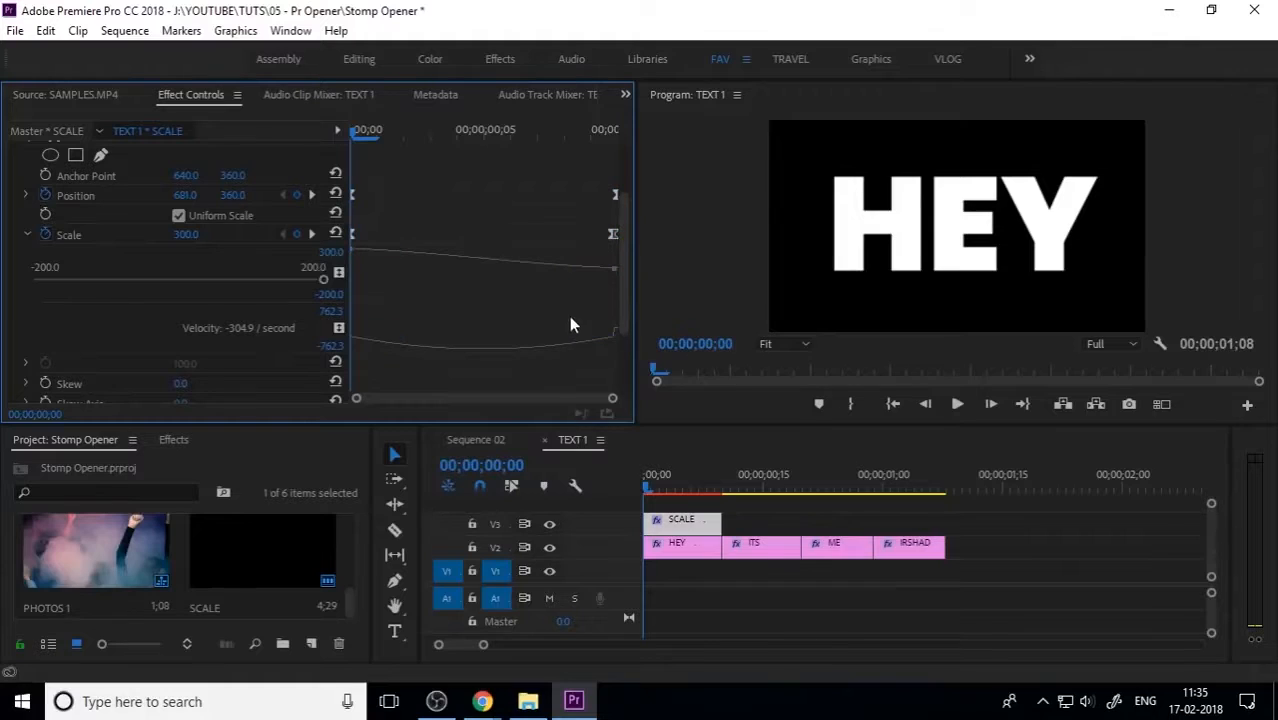
{"action": "left_click_drag", "start_coordinate": [543, 305], "coordinate": [676, 369]}
{"action": "left_click_drag", "start_coordinate": [571, 337], "coordinate": [506, 345]}
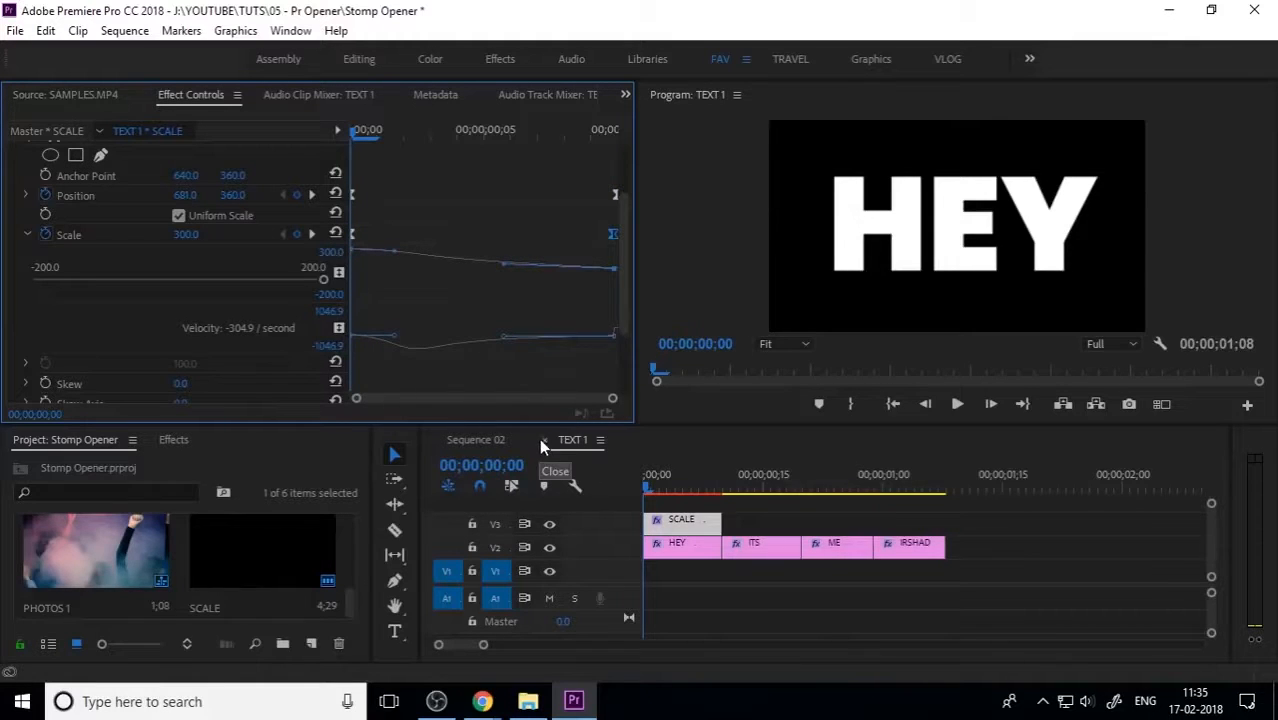
{"action": "left_click_drag", "start_coordinate": [505, 341], "coordinate": [465, 343]}
Return to Sequence 02 and replay the opening from the start several times to review the eased text motion.
{"action": "left_click", "coordinate": [476, 445]}
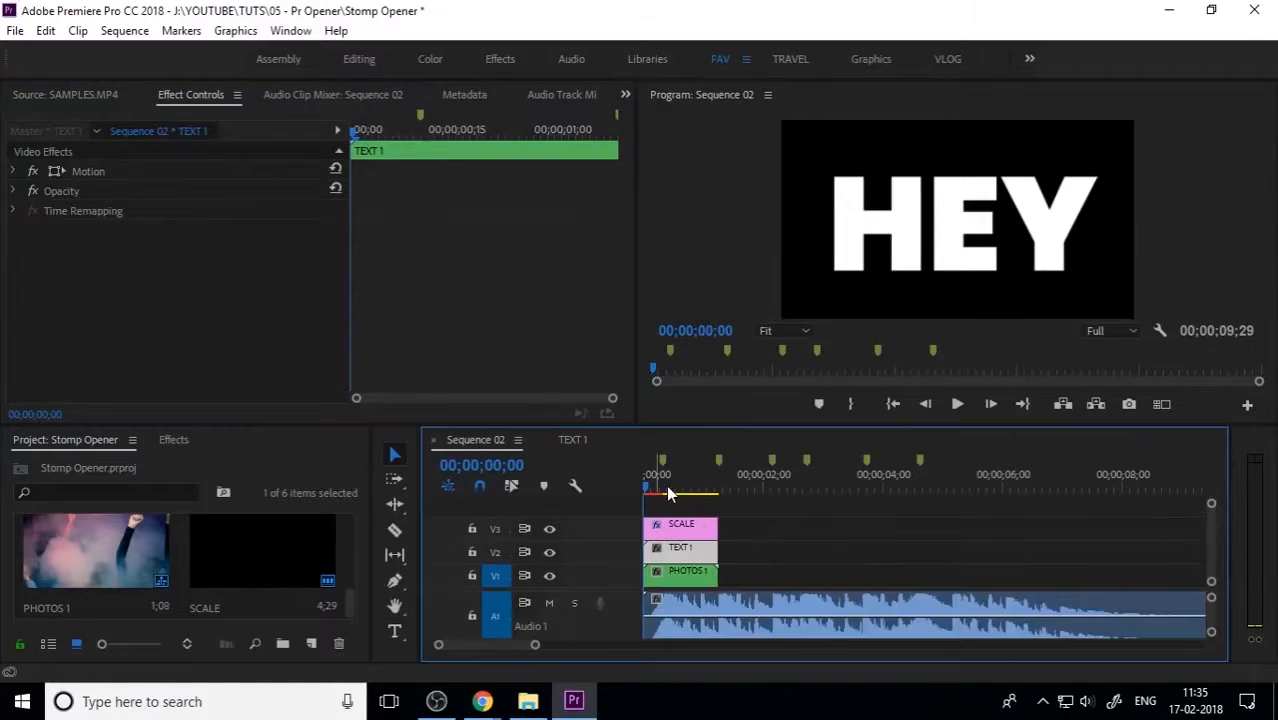
{"action": "key", "text": "space"}
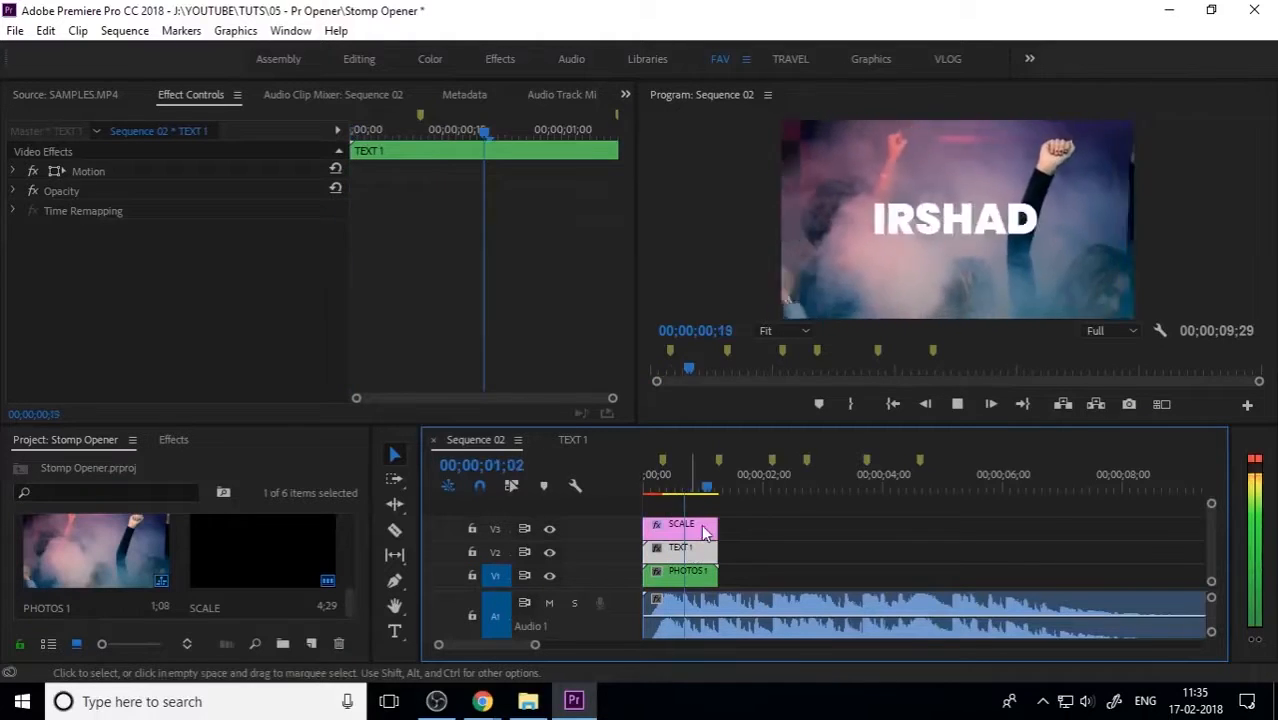
{"action": "left_click_drag", "start_coordinate": [663, 484], "coordinate": [610, 495]}
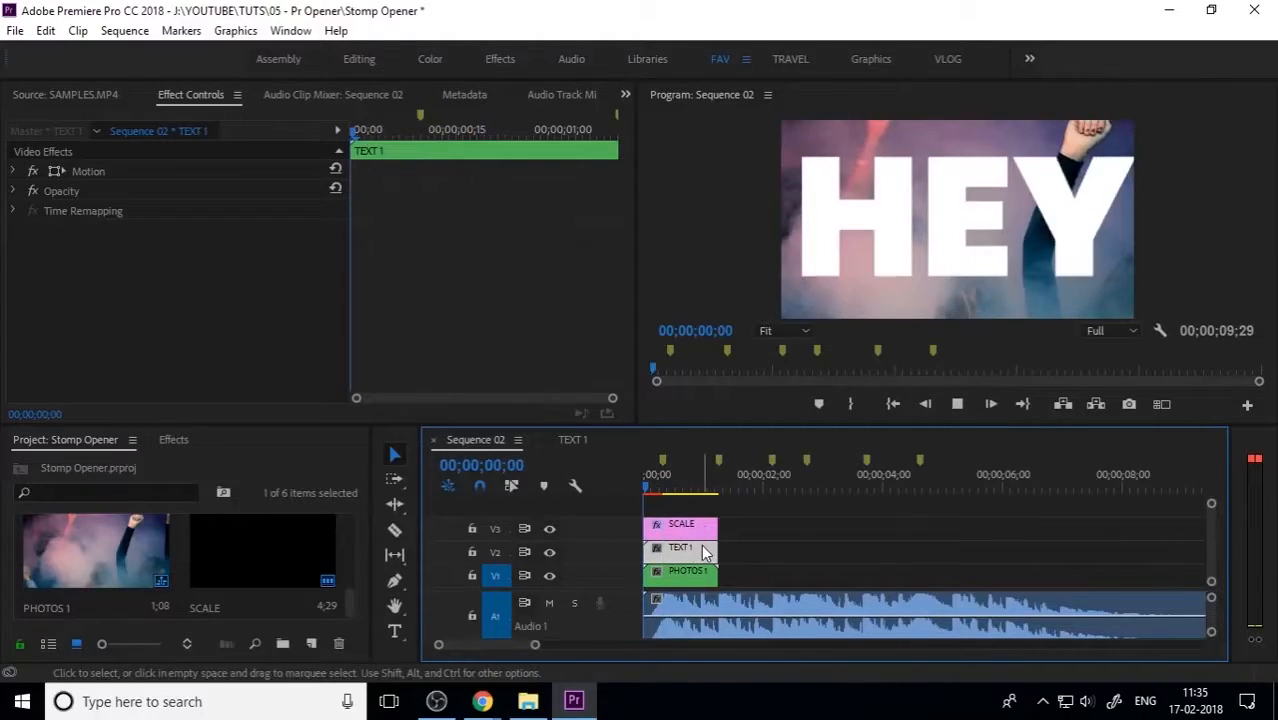
{"action": "key", "text": "space"}
{"action": "left_click_drag", "start_coordinate": [697, 490], "coordinate": [579, 501]}
{"action": "key", "text": "space"}
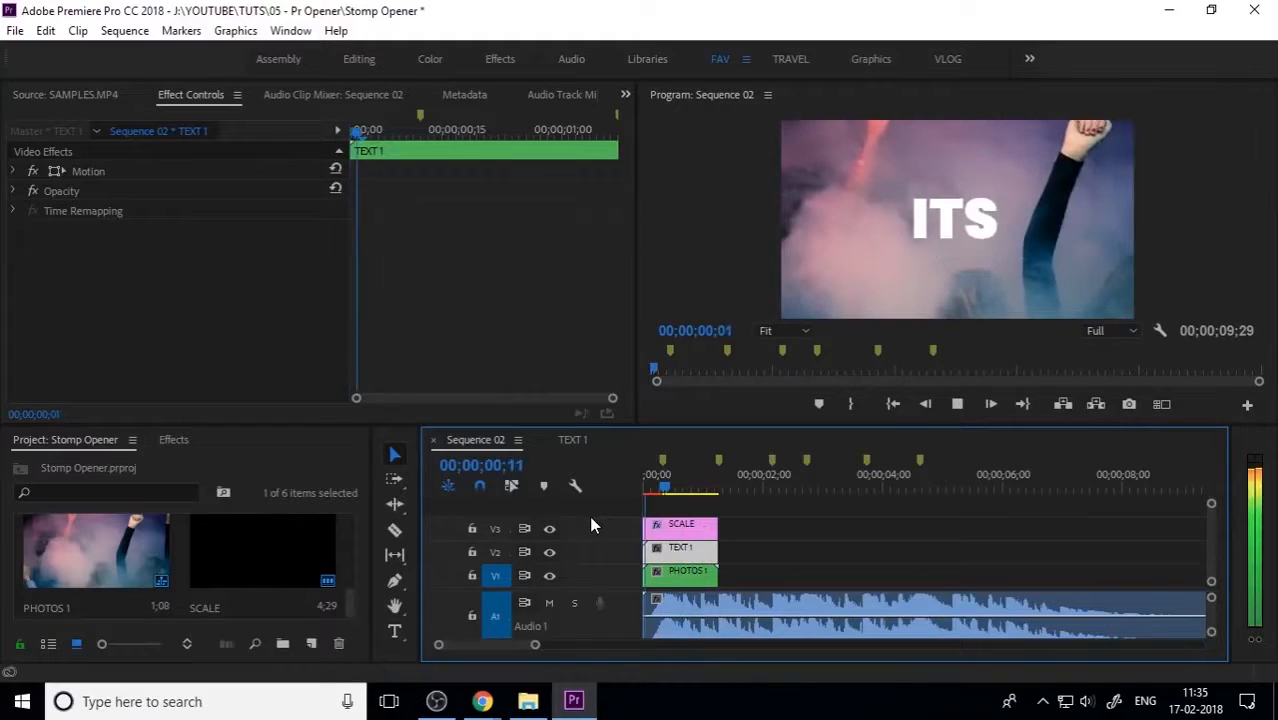
{"action": "key", "text": "space"}
{"action": "left_click_drag", "start_coordinate": [678, 485], "coordinate": [606, 496]}
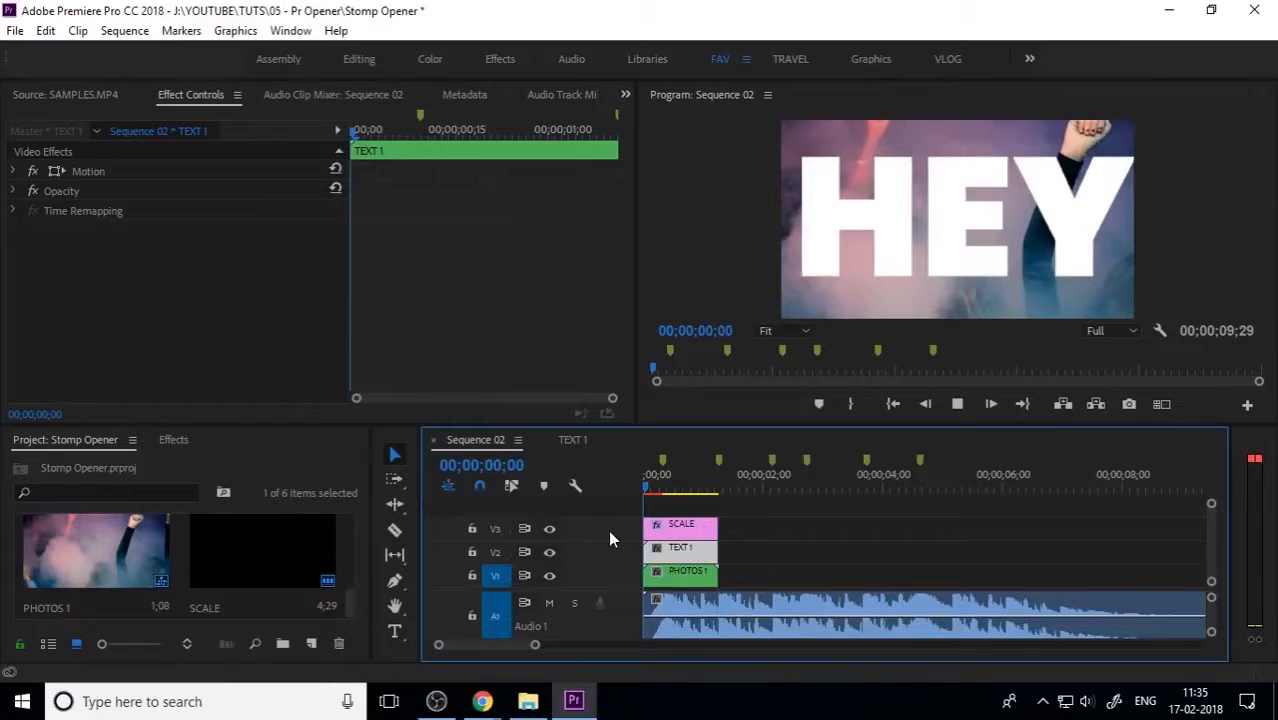
{"action": "key", "text": "space"}
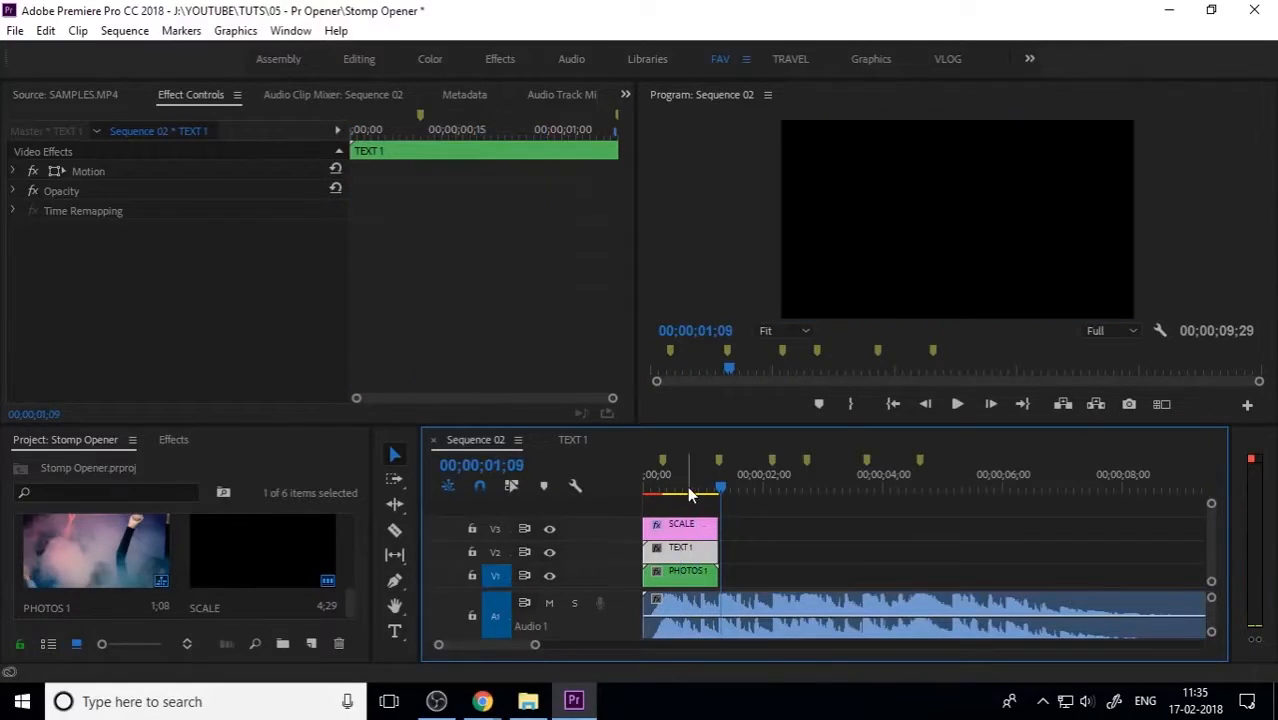
{"action": "left_click_drag", "start_coordinate": [687, 486], "coordinate": [597, 507]}
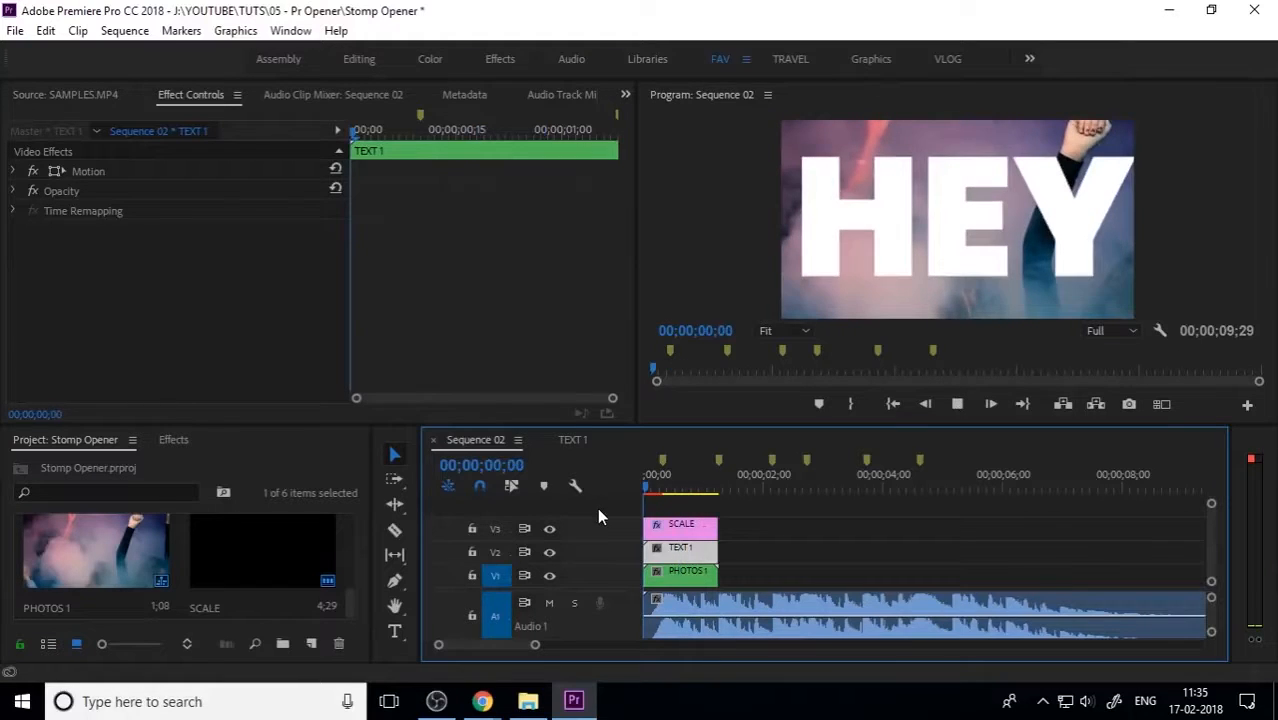
{"action": "key", "text": "space"}
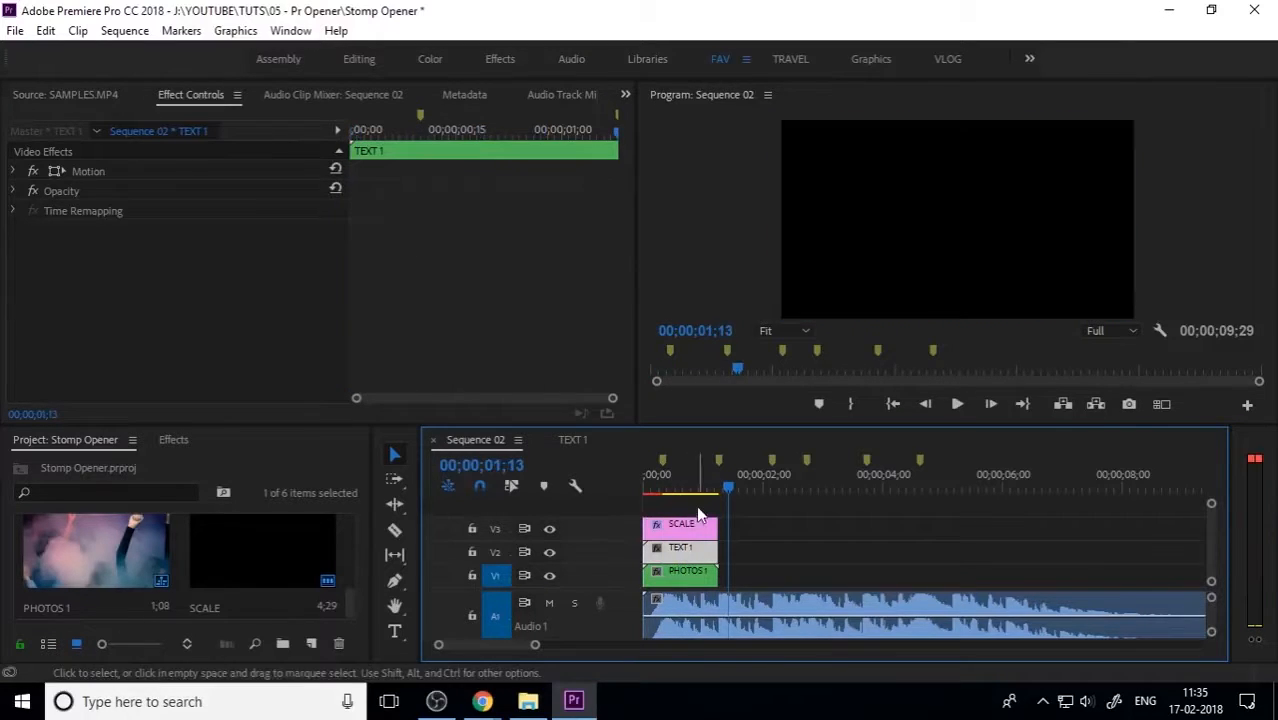
{"action": "left_click_drag", "start_coordinate": [750, 514], "coordinate": [680, 591]}
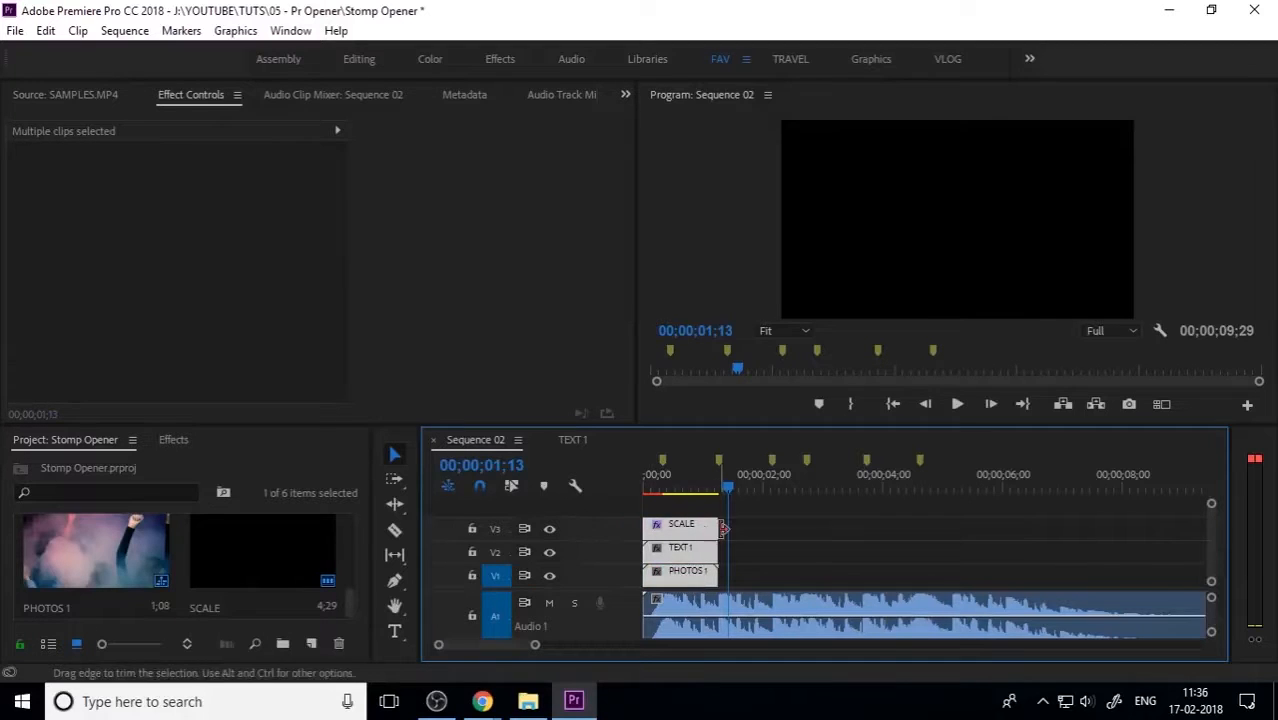
{"action": "left_click_drag", "start_coordinate": [698, 548], "coordinate": [790, 550], "text": "alt"}
{"action": "key", "text": "ctrl+z"}
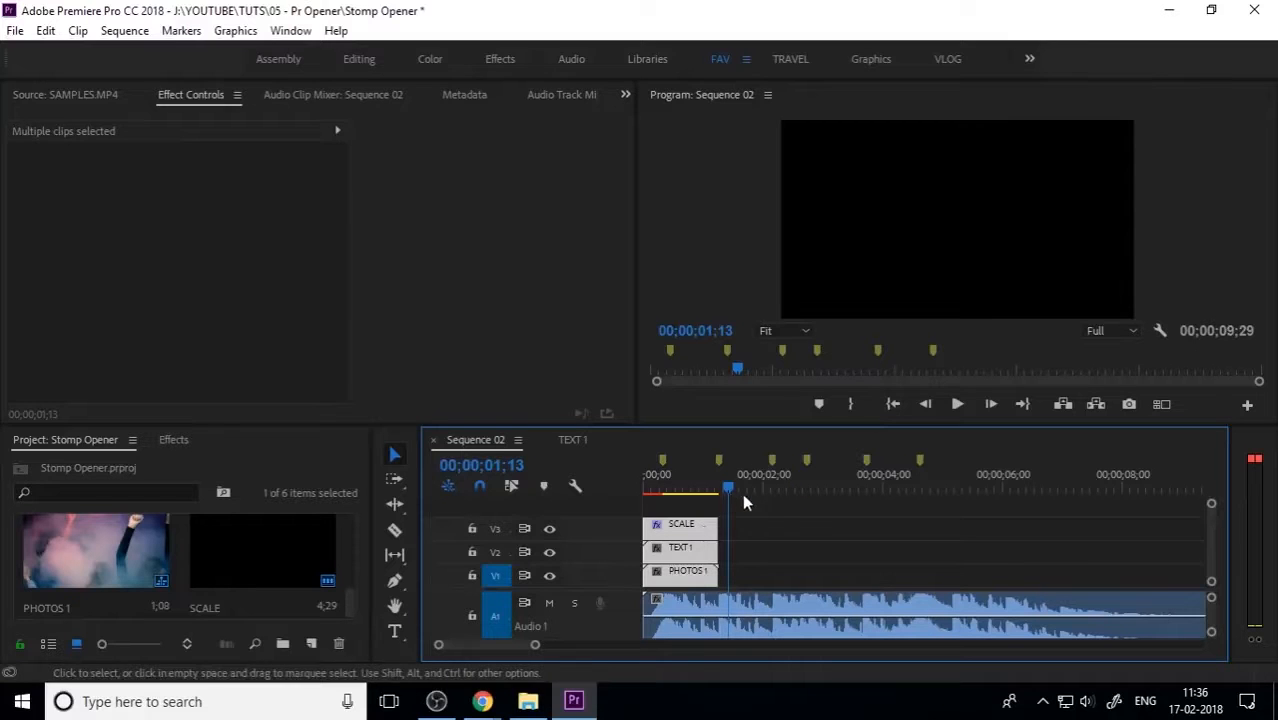
Deselect the clips and scrub through Sequence 02 from HEY to the last word to check the first section.
{"action": "left_click_drag", "start_coordinate": [742, 493], "coordinate": [668, 482]}
{"action": "left_click", "coordinate": [780, 586]}
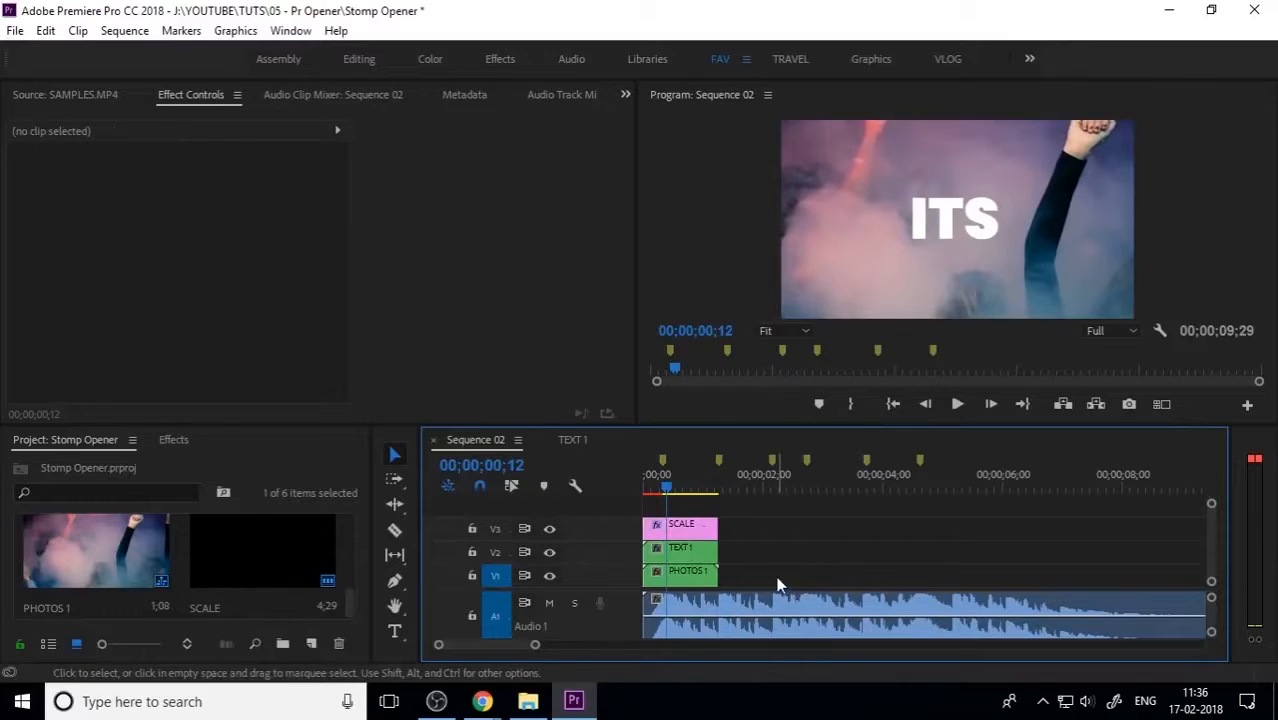
{"action": "left_click", "coordinate": [637, 482]}
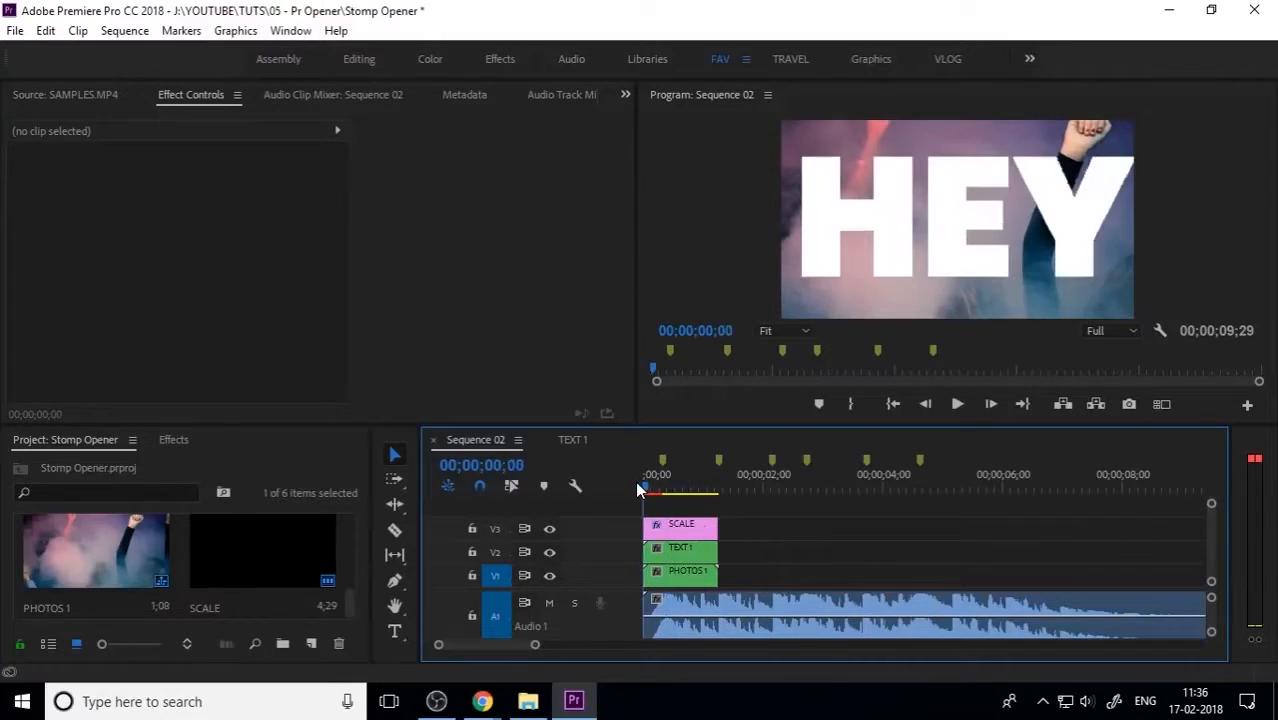
{"action": "left_click_drag", "start_coordinate": [637, 483], "coordinate": [706, 507]}
Look through the project's items and return the playhead to the start of Sequence 02.
{"action": "left_click", "coordinate": [173, 439]}
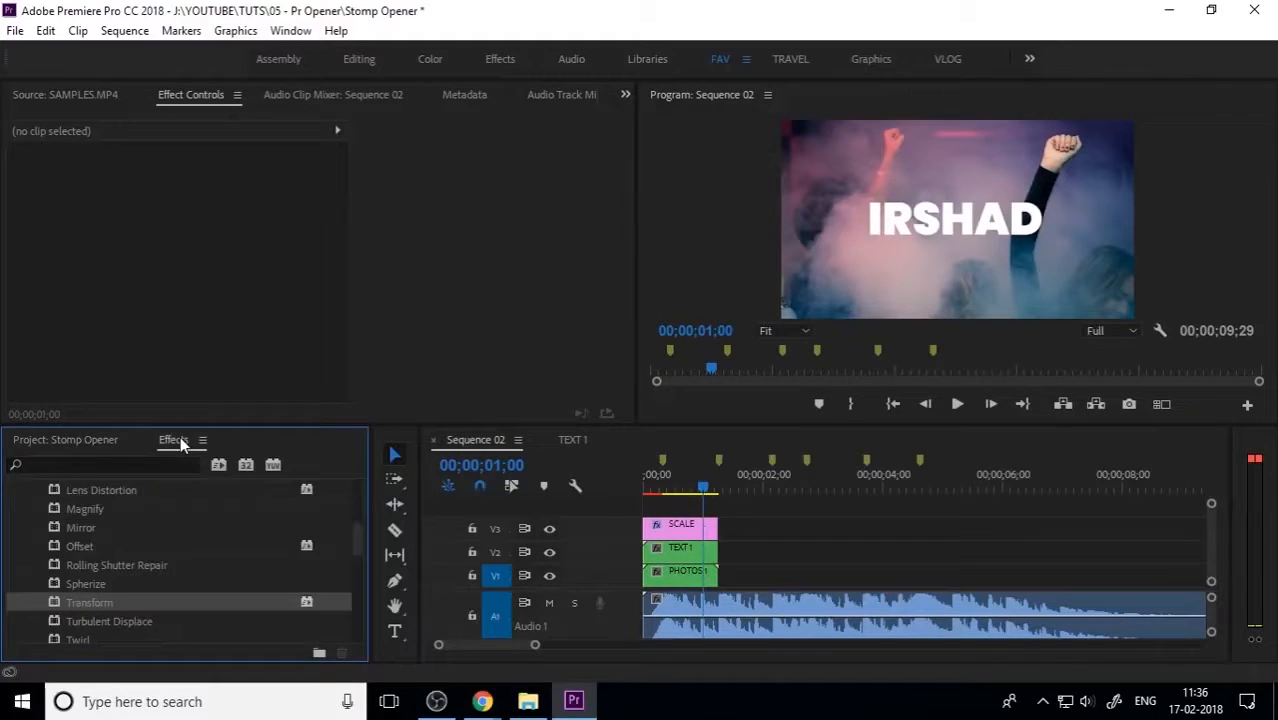
{"action": "left_click", "coordinate": [110, 445]}
{"action": "scroll", "coordinate": [297, 588], "scroll_direction": "down", "scroll_amount": 1}
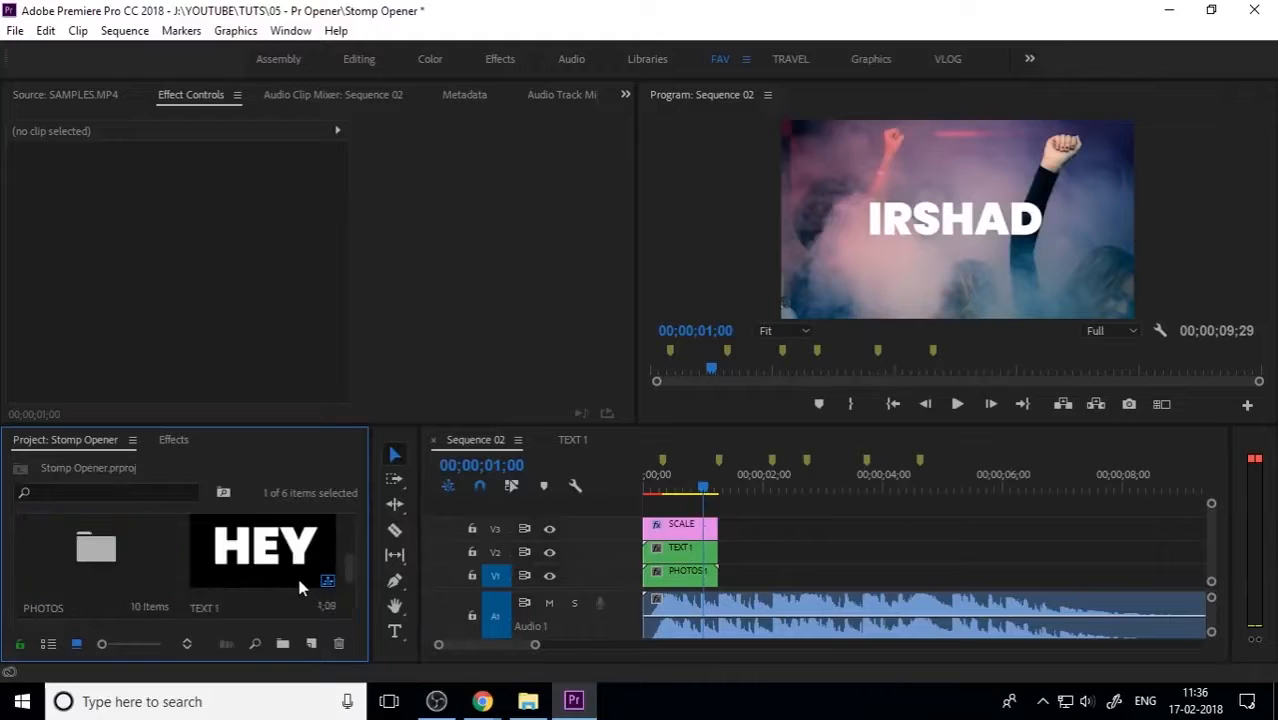
{"action": "scroll", "coordinate": [297, 588], "scroll_direction": "up", "scroll_amount": 1}
{"action": "left_click", "coordinate": [296, 574]}
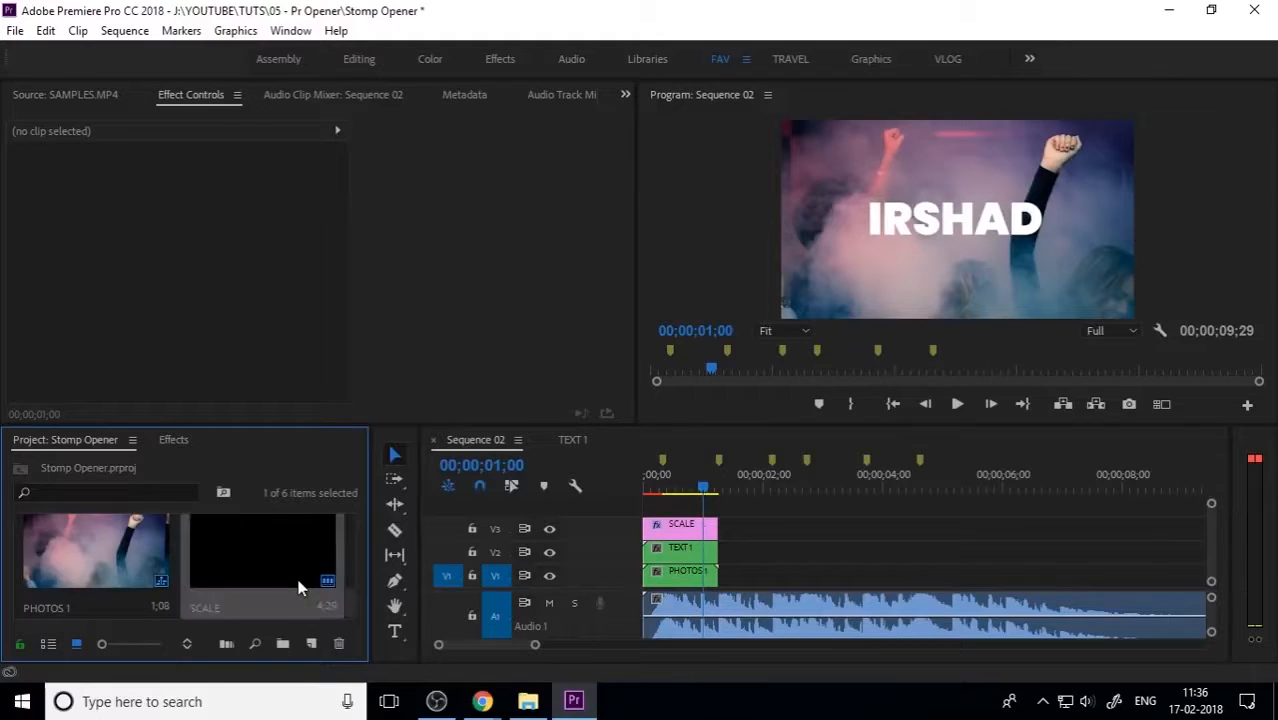
{"action": "left_click", "coordinate": [130, 574]}
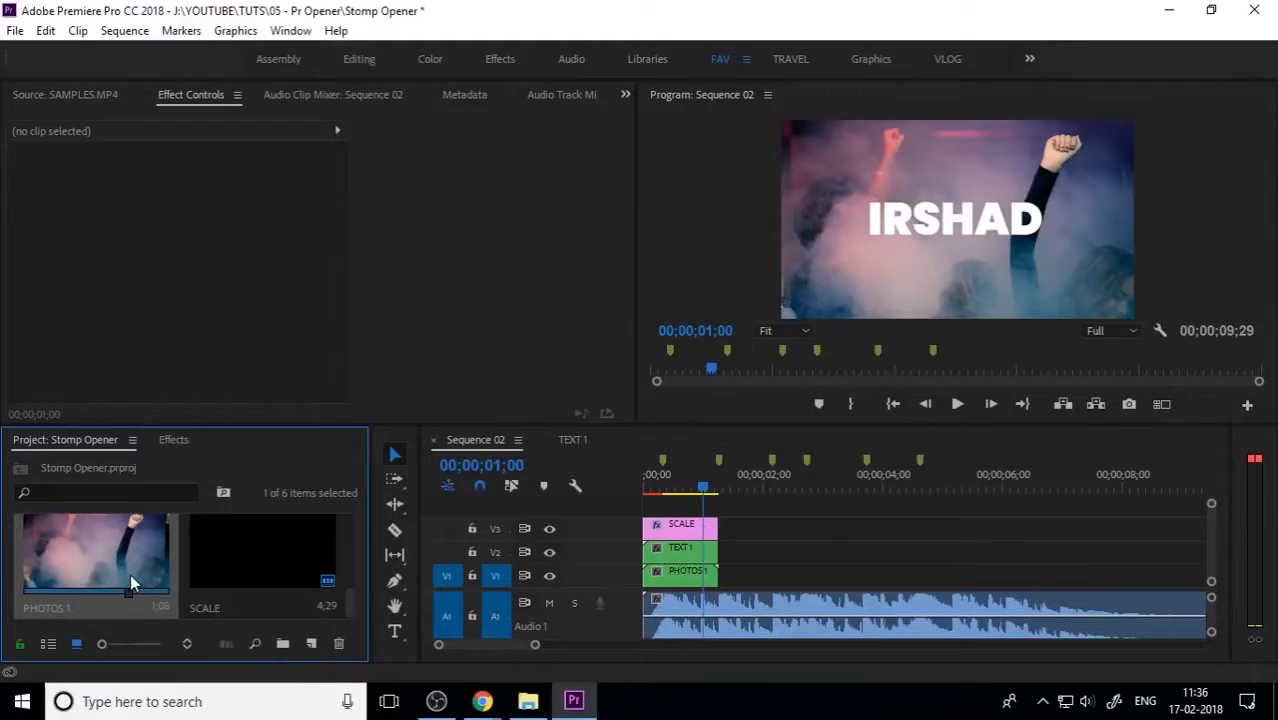
{"action": "scroll", "coordinate": [130, 574], "scroll_direction": "down", "scroll_amount": 2}
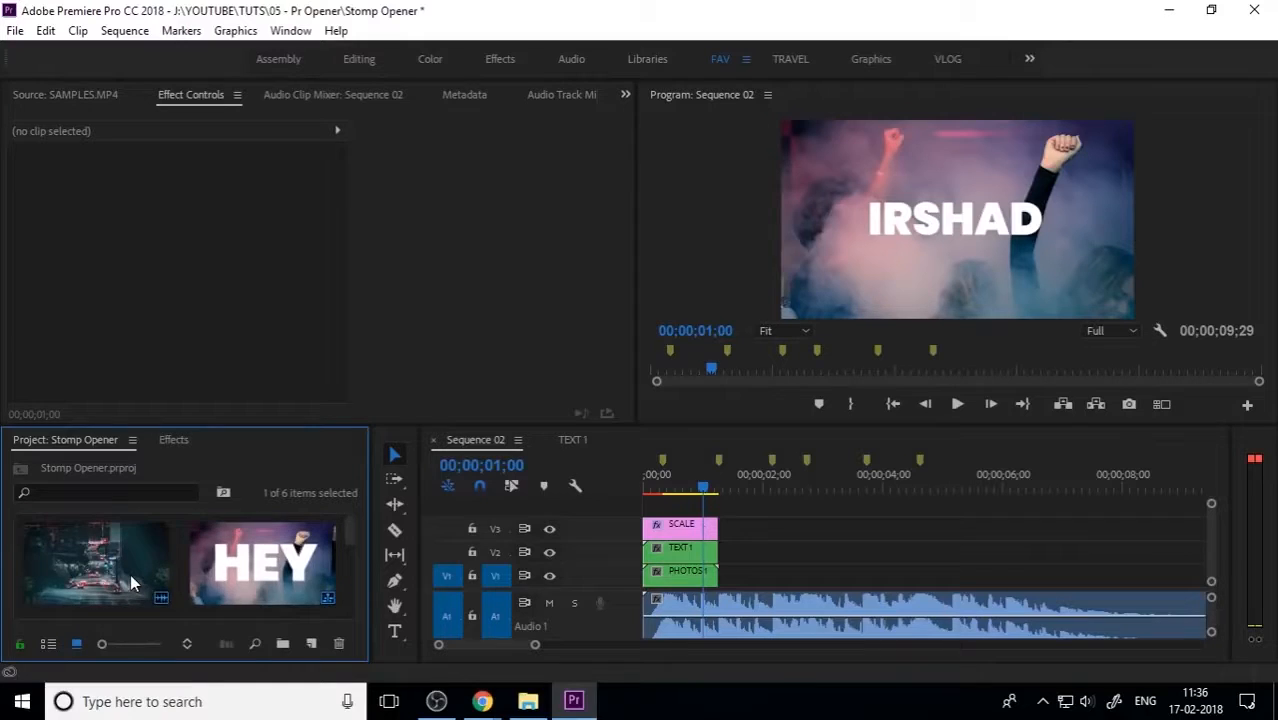
{"action": "left_click", "coordinate": [252, 540]}
{"action": "left_click_drag", "start_coordinate": [705, 491], "coordinate": [645, 490]}
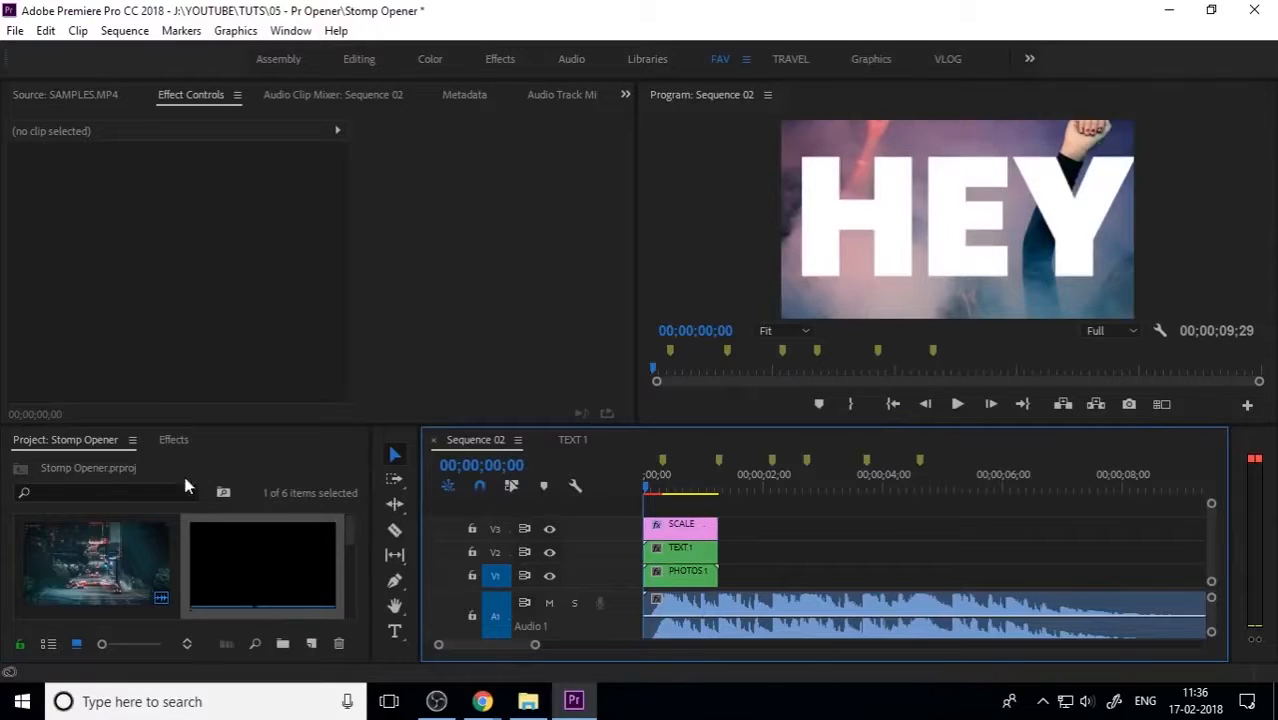
Open the PHOTOS bin and browse its images for the second section's photo.
{"action": "scroll", "coordinate": [147, 580], "scroll_direction": "down", "scroll_amount": 3}
{"action": "left_click", "coordinate": [112, 555]}
{"action": "scroll", "coordinate": [248, 587], "scroll_direction": "up", "scroll_amount": 3}
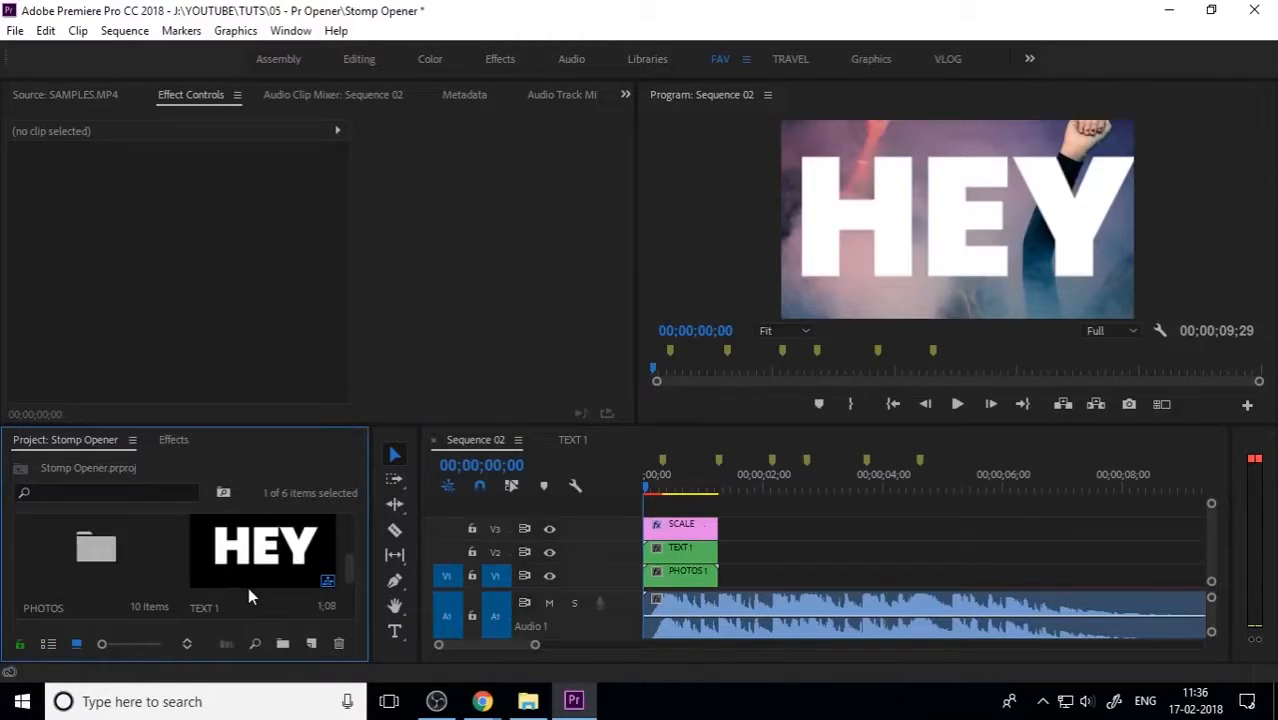
{"action": "double_click", "coordinate": [103, 559]}
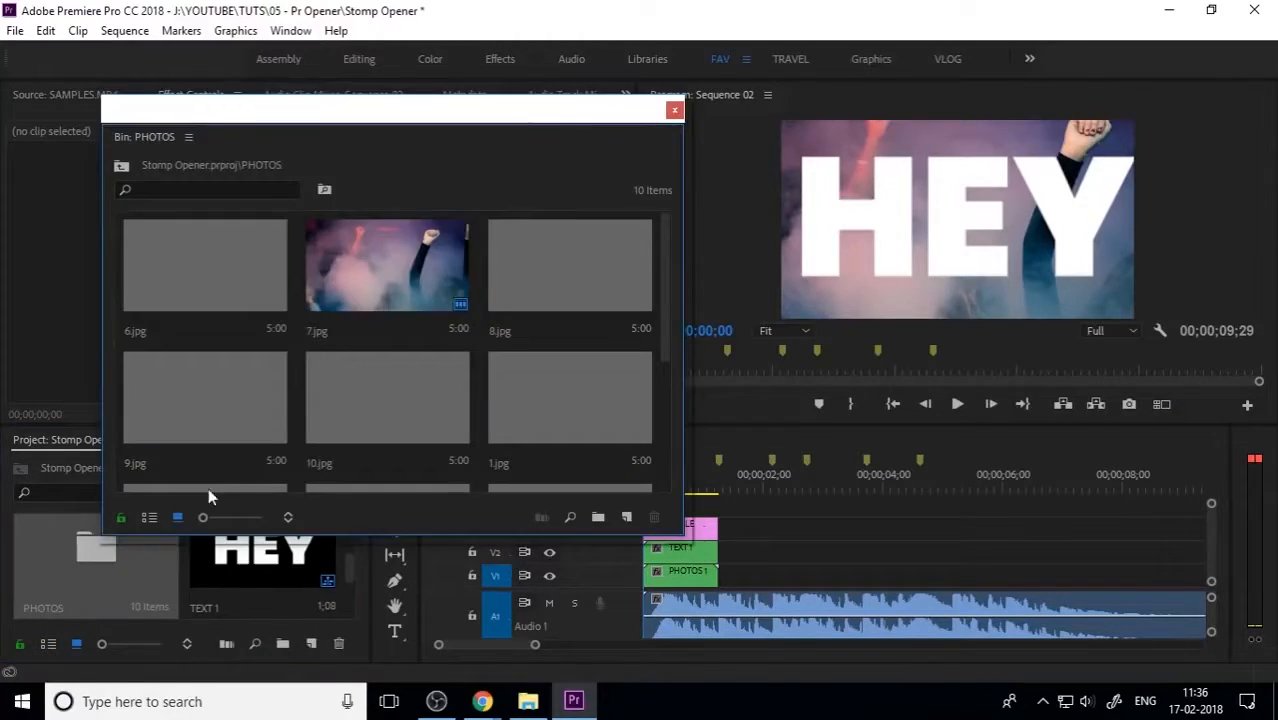
{"action": "left_click", "coordinate": [548, 298]}
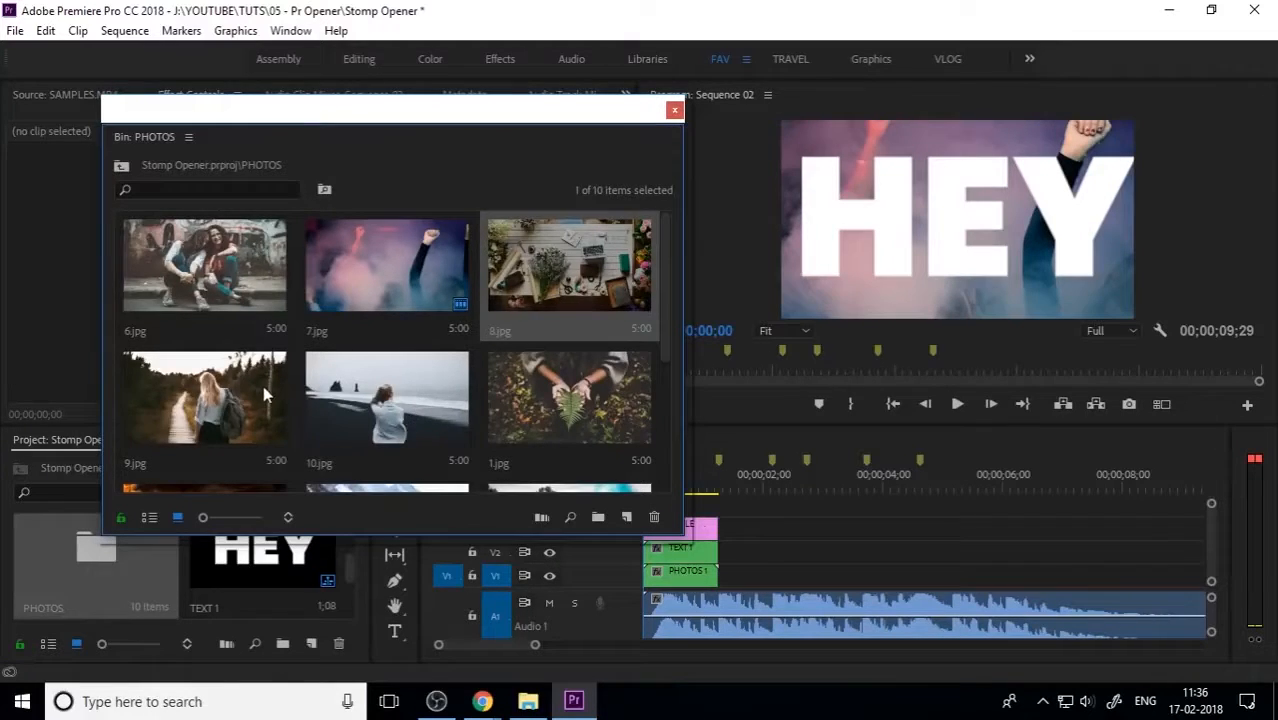
{"action": "scroll", "coordinate": [263, 390], "scroll_direction": "down", "scroll_amount": 4}
Place 4.jpg on V1 directly after PHOTOS 1 and trim its end to the third beat marker.
{"action": "left_click", "coordinate": [545, 269]}
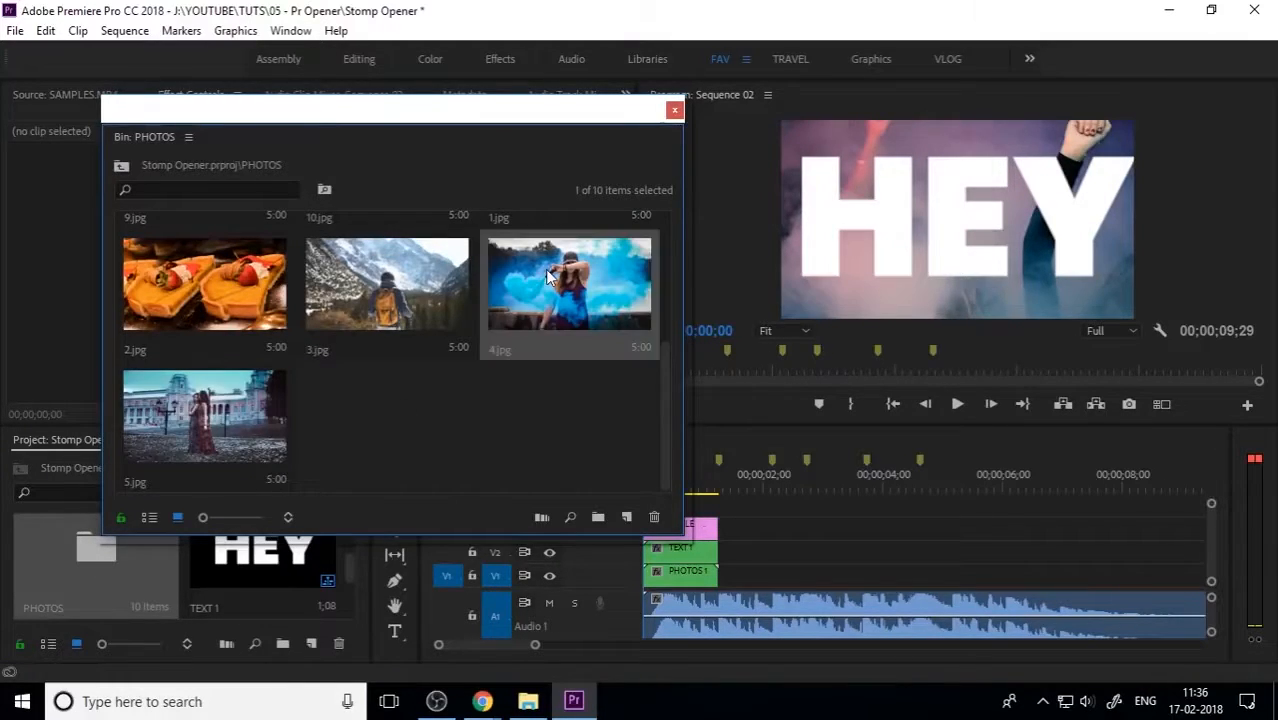
{"action": "left_click_drag", "start_coordinate": [573, 402], "coordinate": [727, 582]}
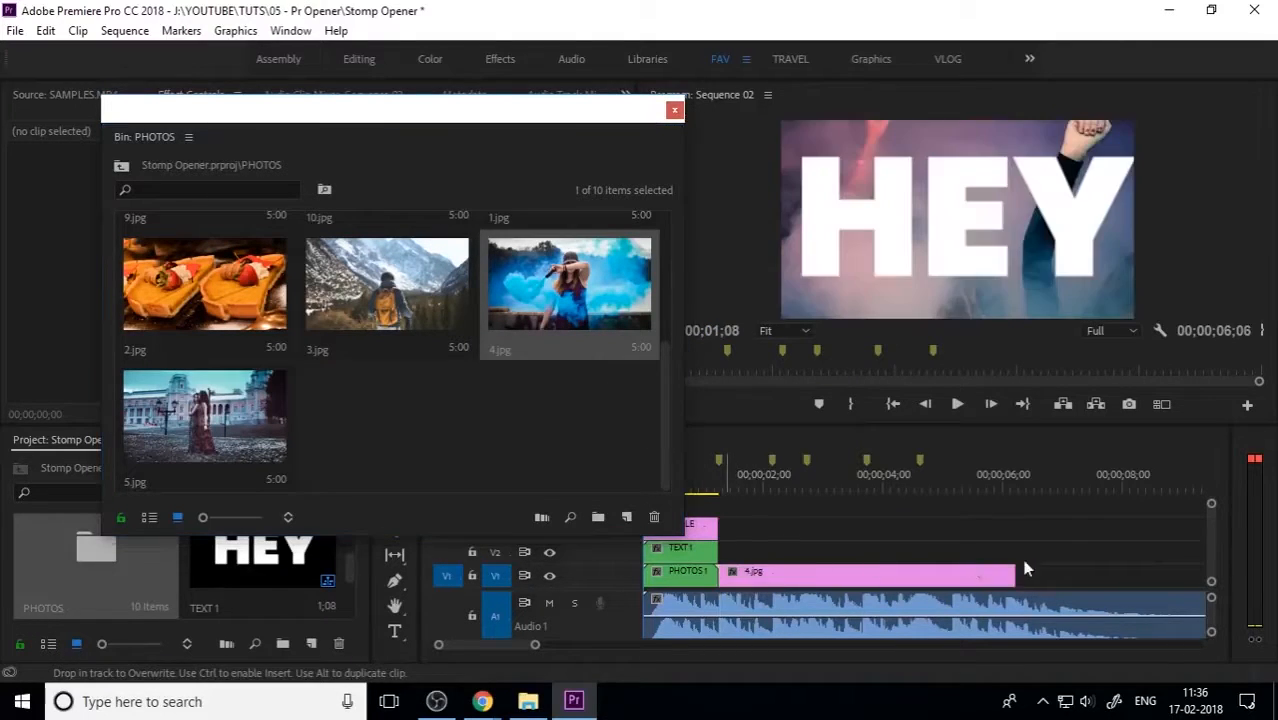
{"action": "left_click_drag", "start_coordinate": [1015, 575], "coordinate": [755, 580]}
Nest the 4.jpg clip as a sequence named PHOTO 2 and move the PHOTOS bin window off the timeline.
{"action": "right_click", "coordinate": [755, 585]}
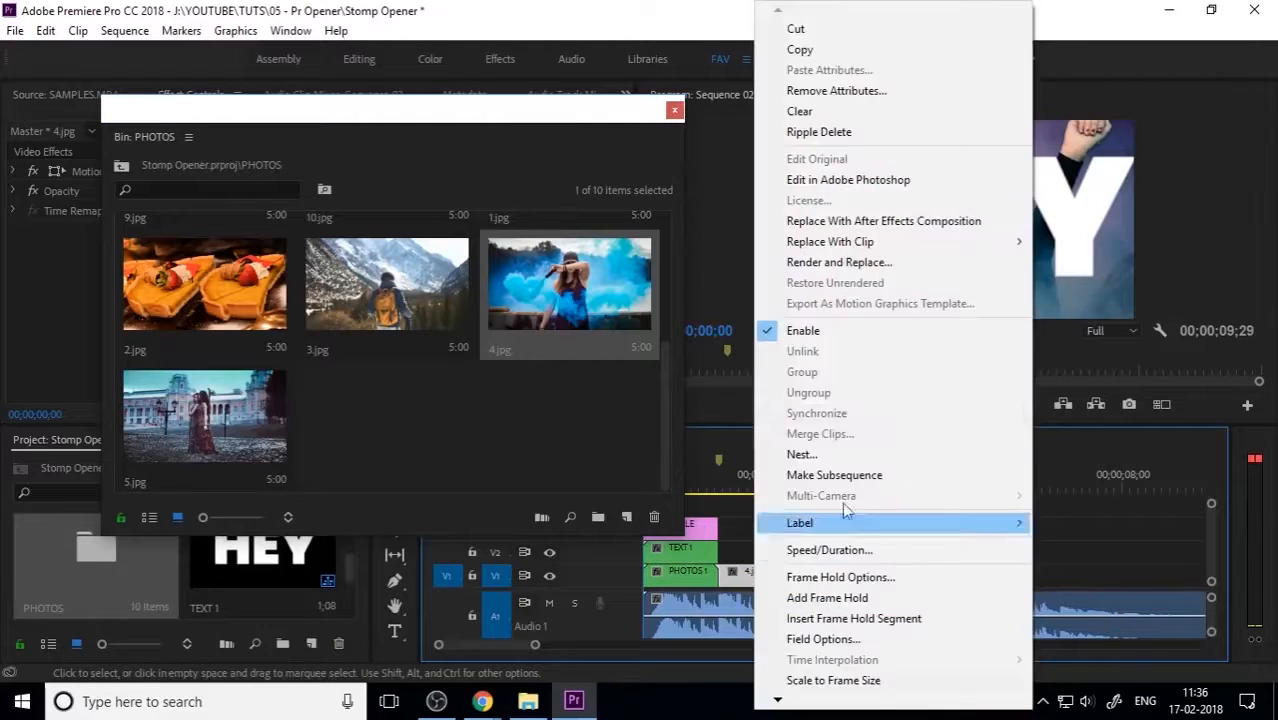
{"action": "left_click", "coordinate": [844, 451]}
{"action": "type", "text": "PHOTO"}
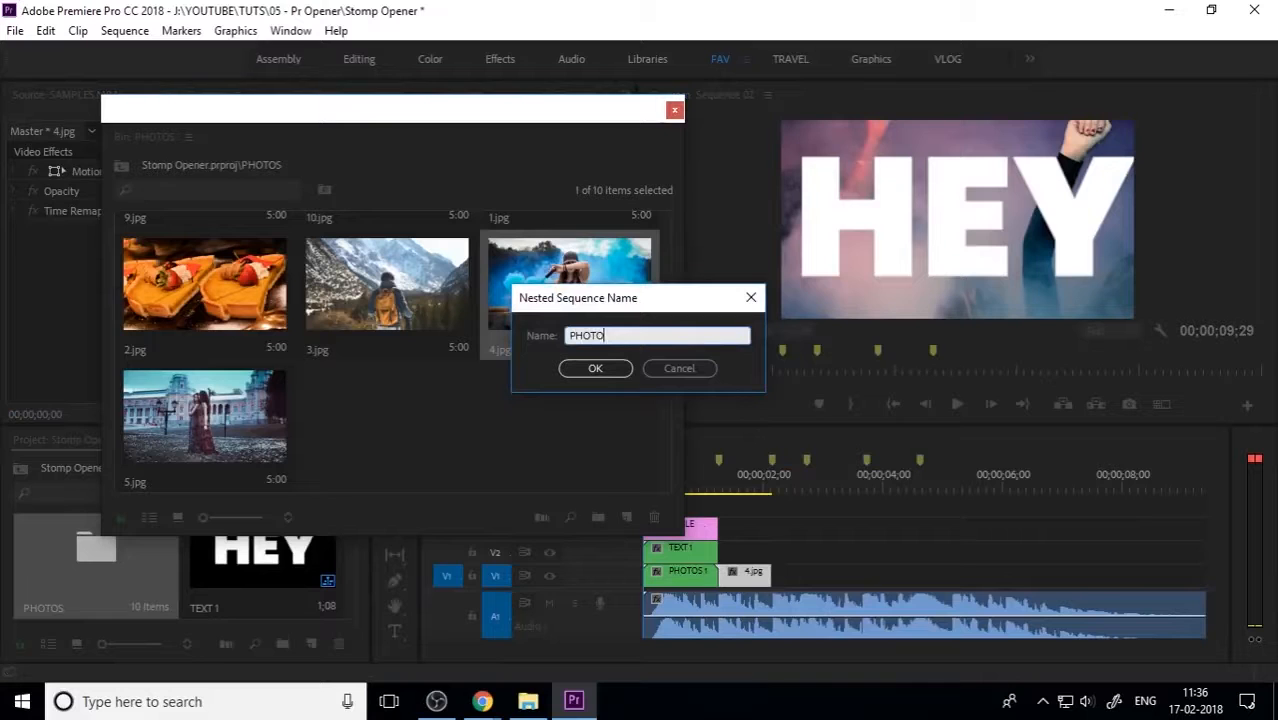
{"action": "type", "text": " 2"}
{"action": "key", "text": "Return"}
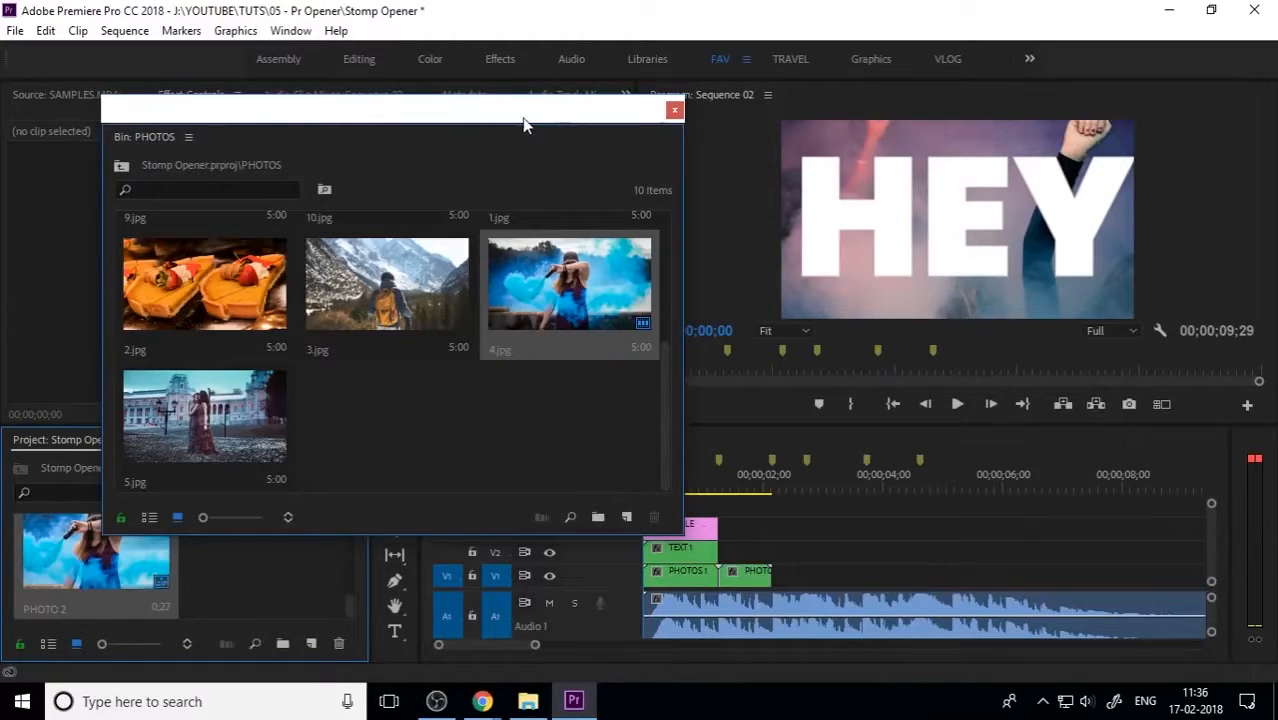
{"action": "left_click_drag", "start_coordinate": [524, 124], "coordinate": [405, 124]}
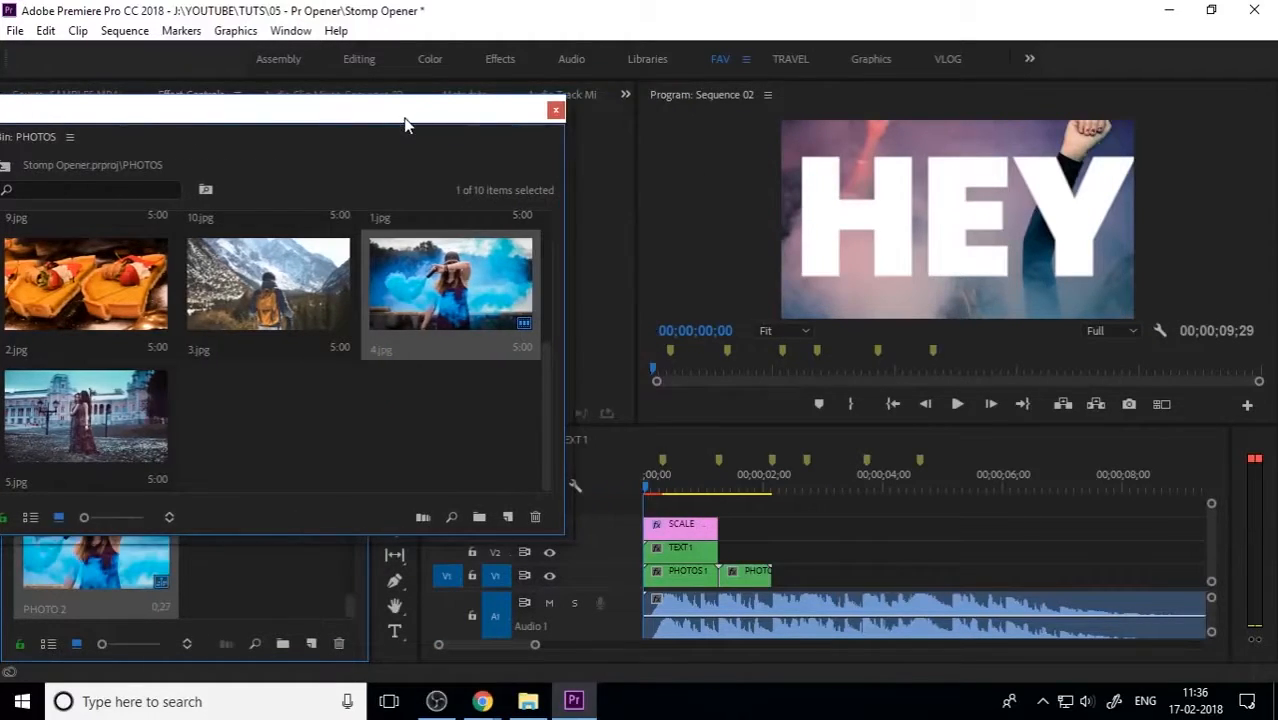
Copy the ITS title from the TEXT 1 sequence into Sequence 02, placing it on V2 at the start of PHOTO 2.
{"action": "left_click", "coordinate": [555, 110]}
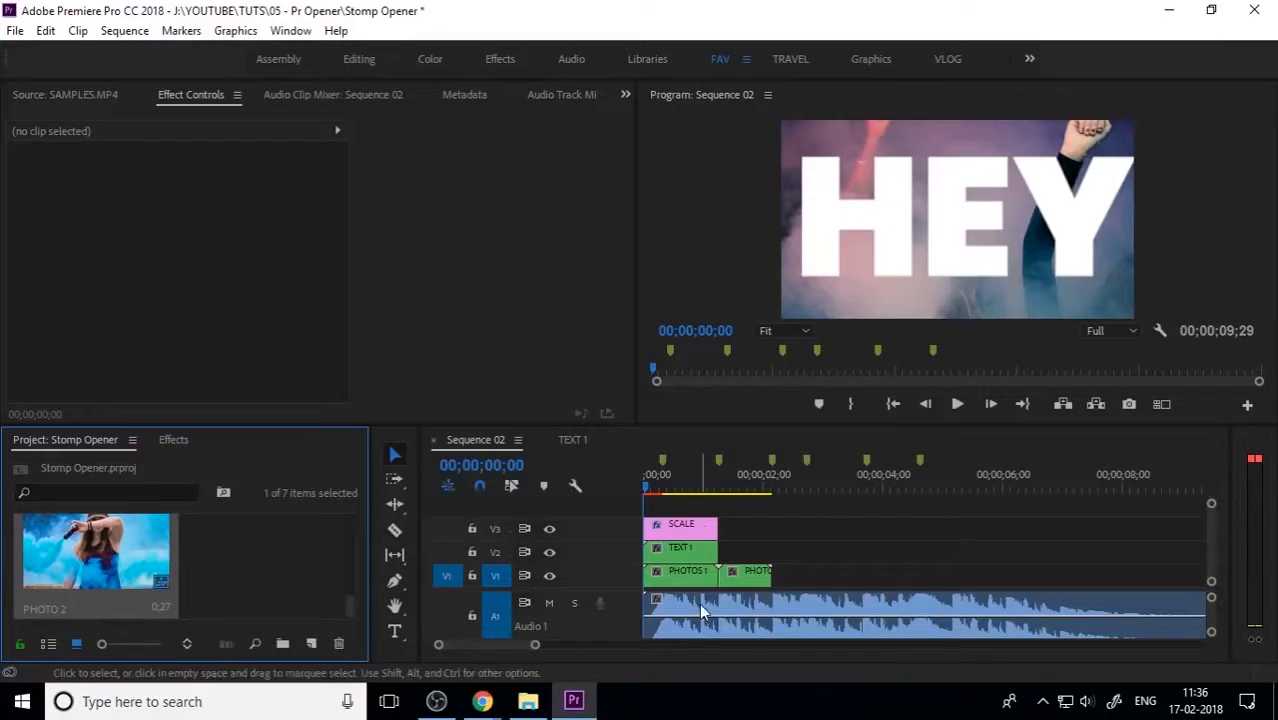
{"action": "left_click", "coordinate": [570, 439]}
{"action": "left_click", "coordinate": [735, 546]}
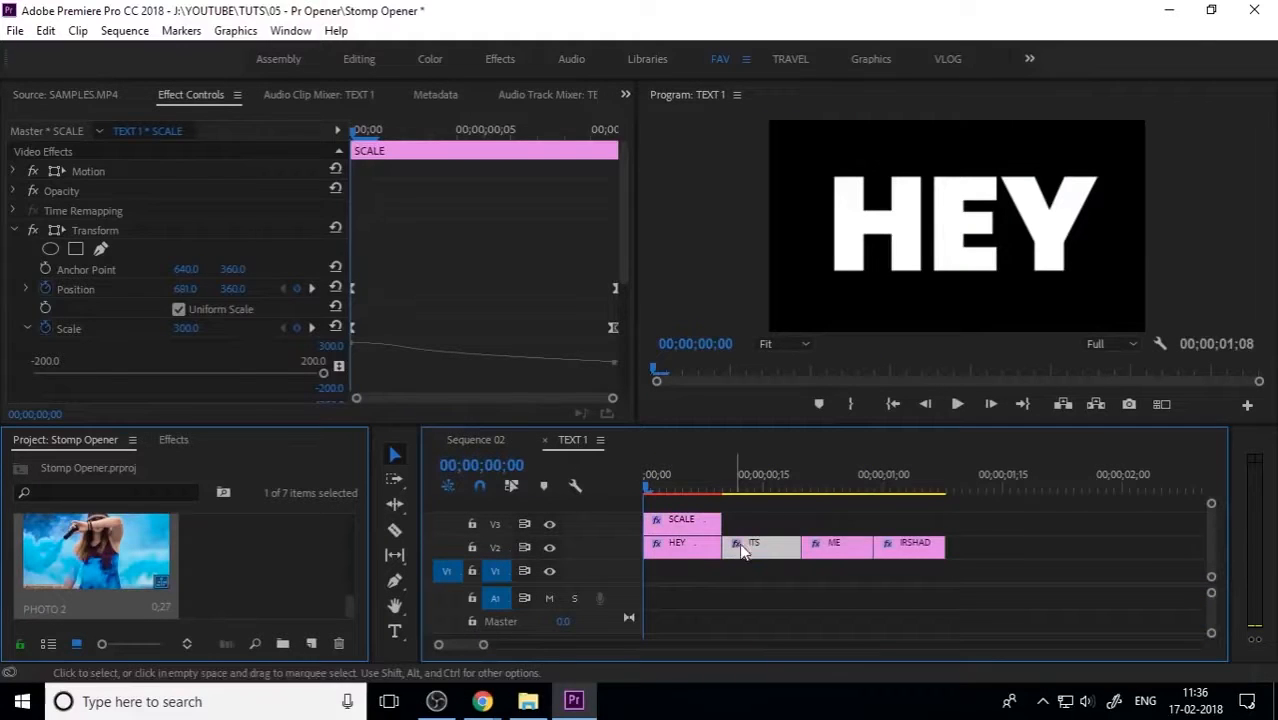
{"action": "left_click", "coordinate": [495, 438]}
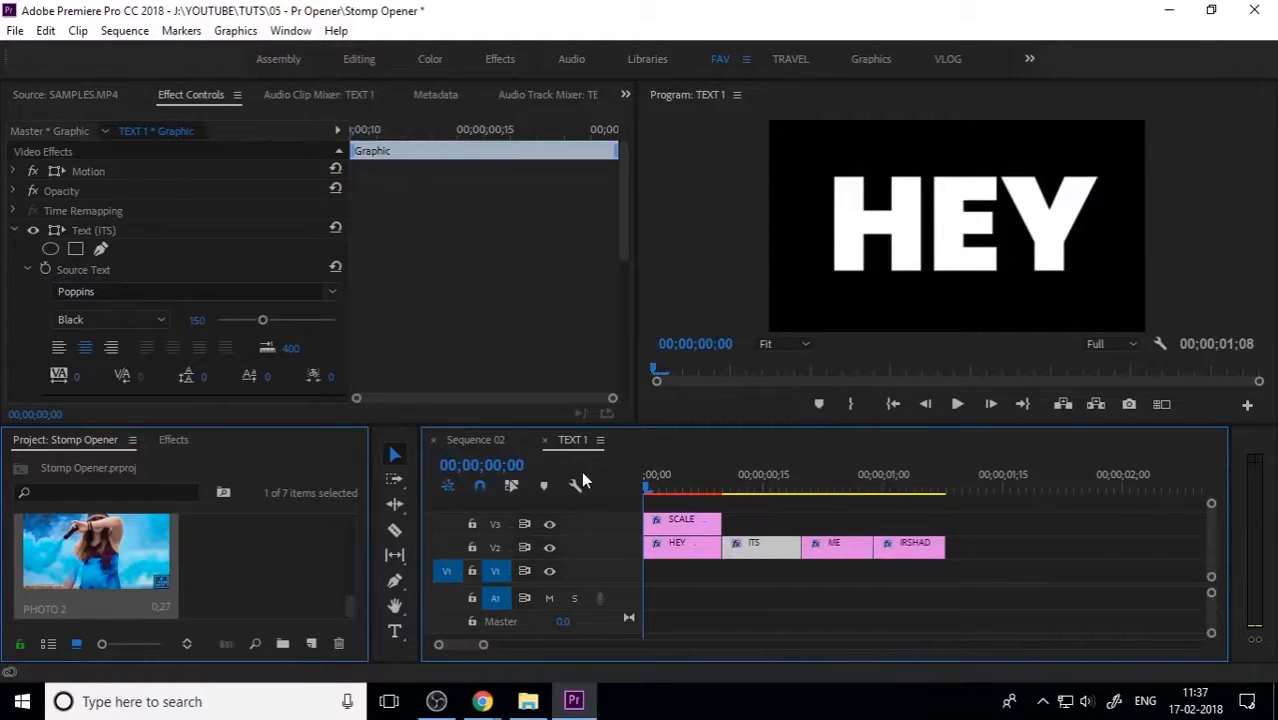
{"action": "left_click_drag", "start_coordinate": [729, 484], "coordinate": [798, 493]}
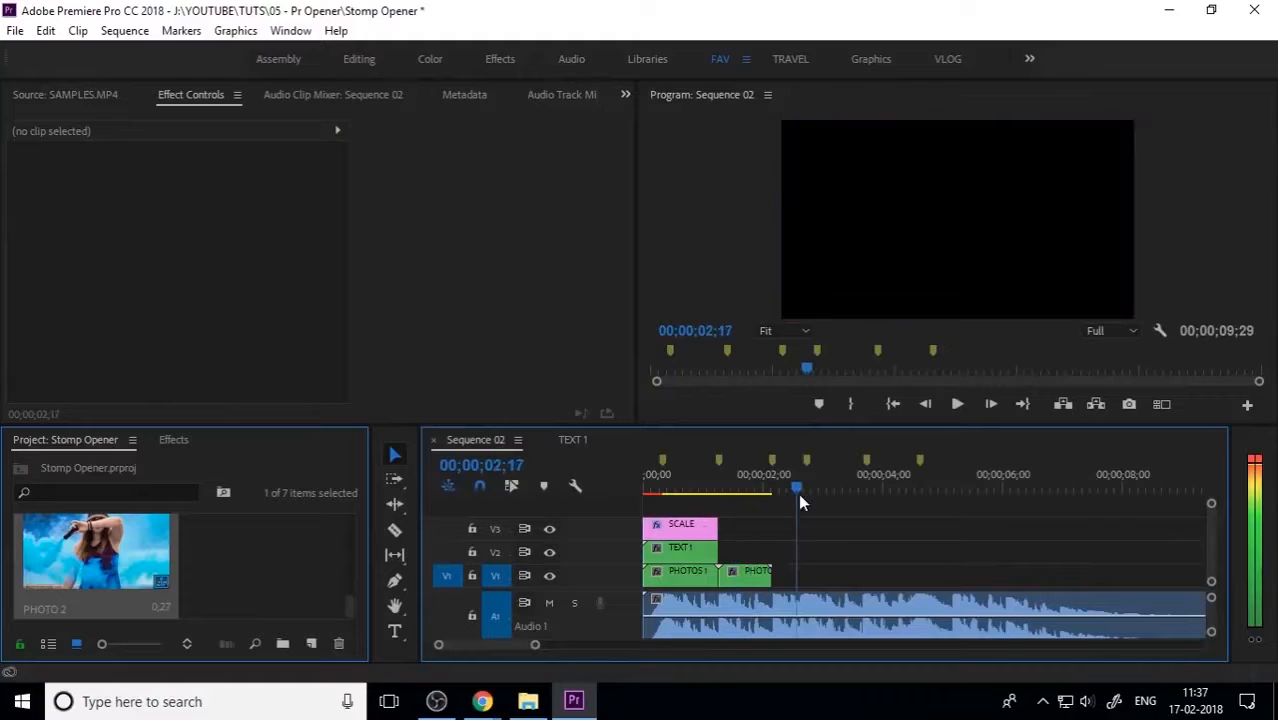
{"action": "key", "text": "ctrl+v"}
{"action": "left_click_drag", "start_coordinate": [806, 582], "coordinate": [729, 552]}
Extend the ITS title on V2 to the end of PHOTO 2.
{"action": "left_click_drag", "start_coordinate": [724, 485], "coordinate": [729, 488]}
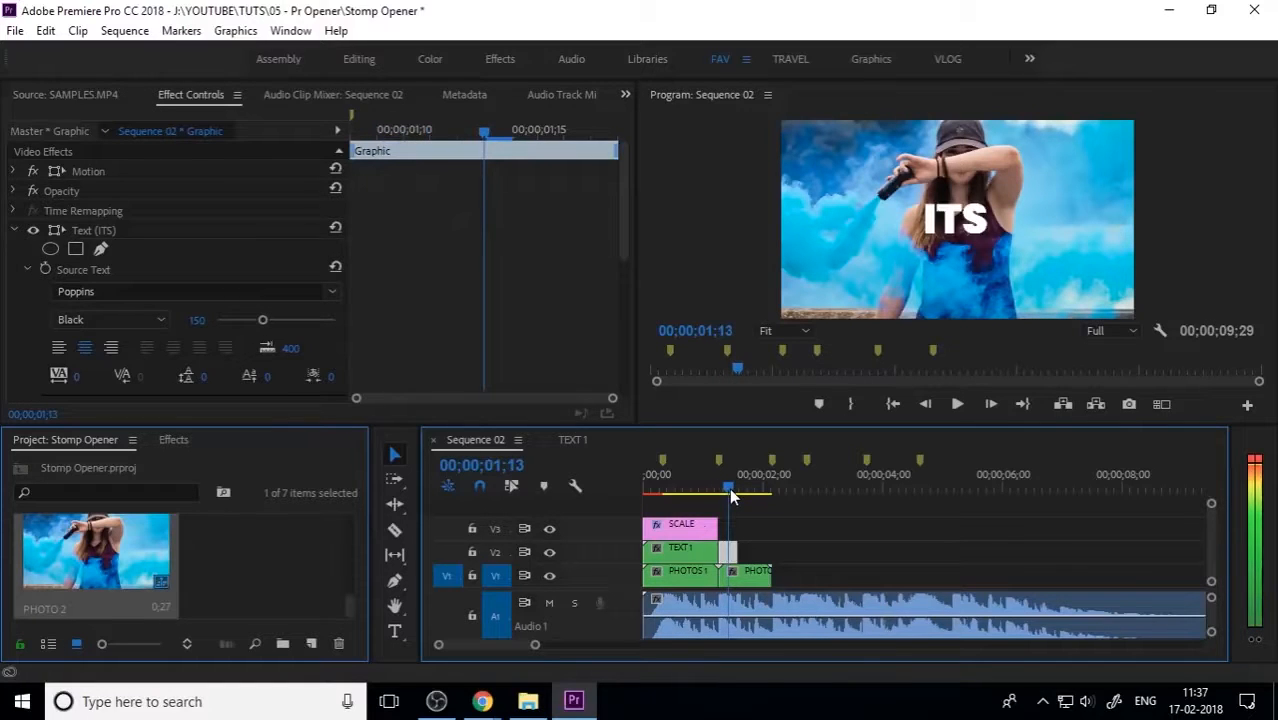
{"action": "left_click_drag", "start_coordinate": [737, 552], "coordinate": [776, 552]}
{"action": "key", "text": "="}
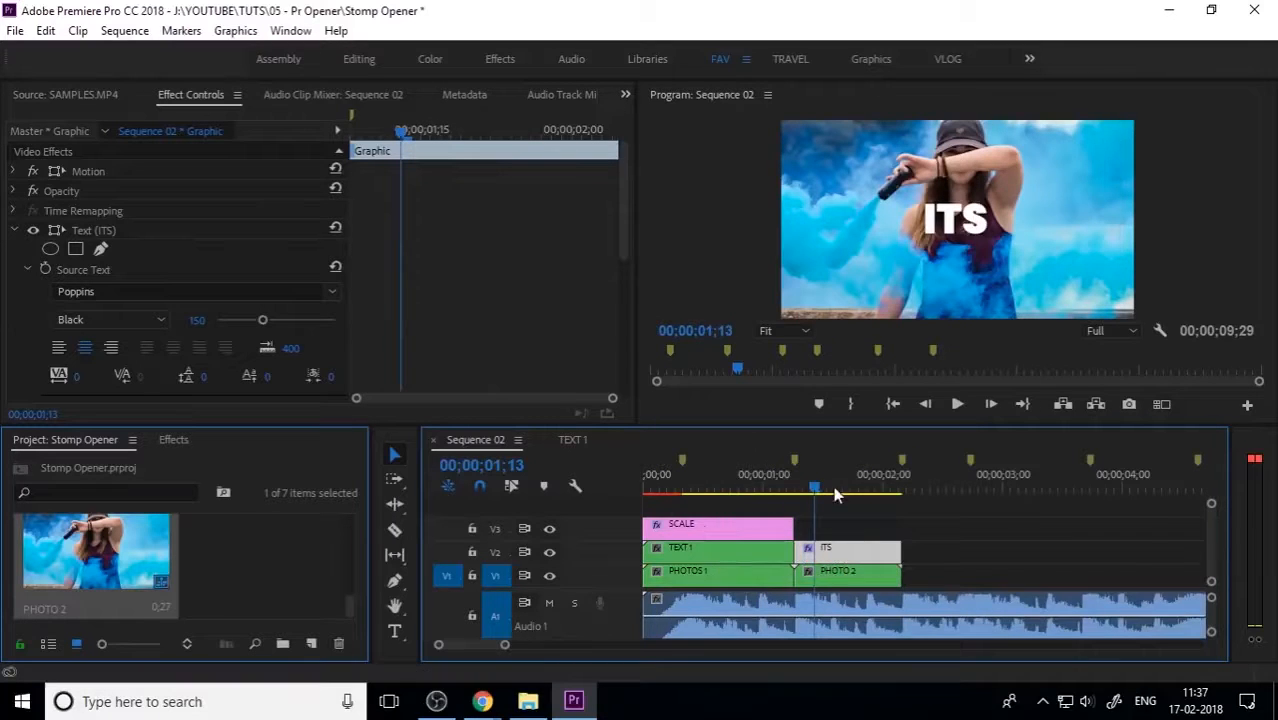
{"action": "left_click_drag", "start_coordinate": [835, 494], "coordinate": [802, 487]}
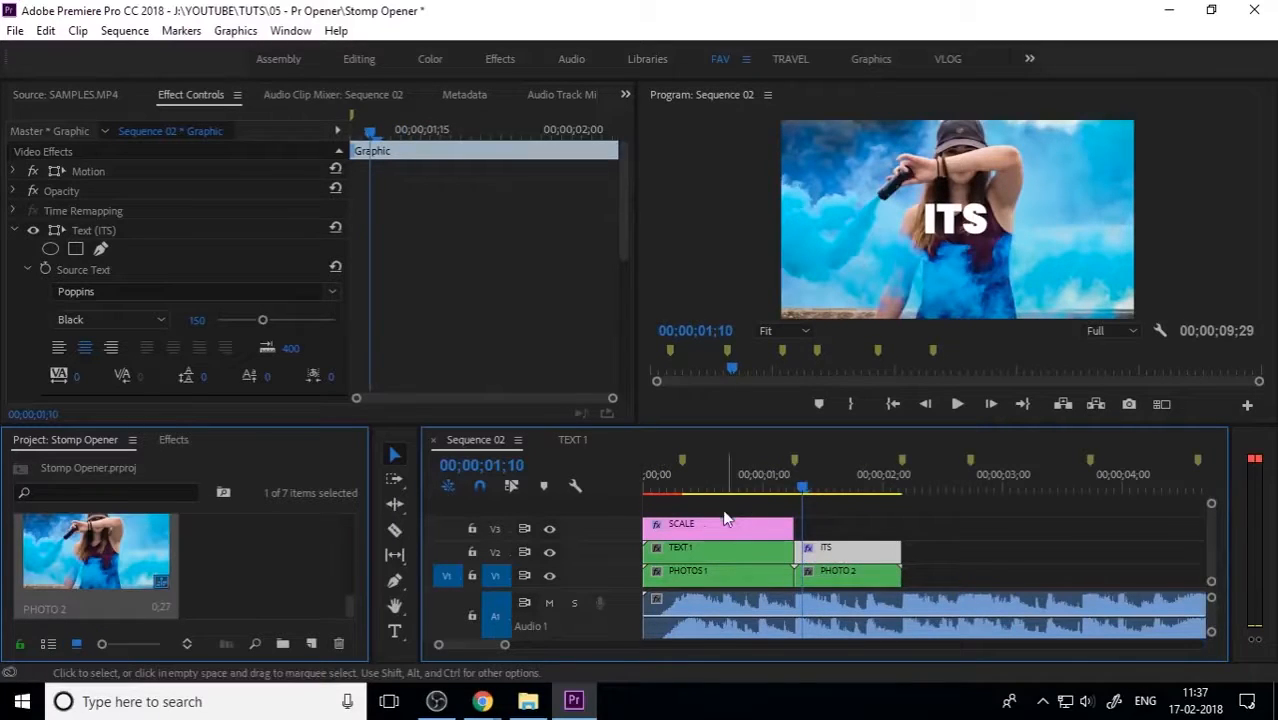
Duplicate the SCALE adjustment layer onto V3 above the ITS title and trim its end to match PHOTO 2.
{"action": "left_click_drag", "start_coordinate": [684, 526], "coordinate": [870, 532]}
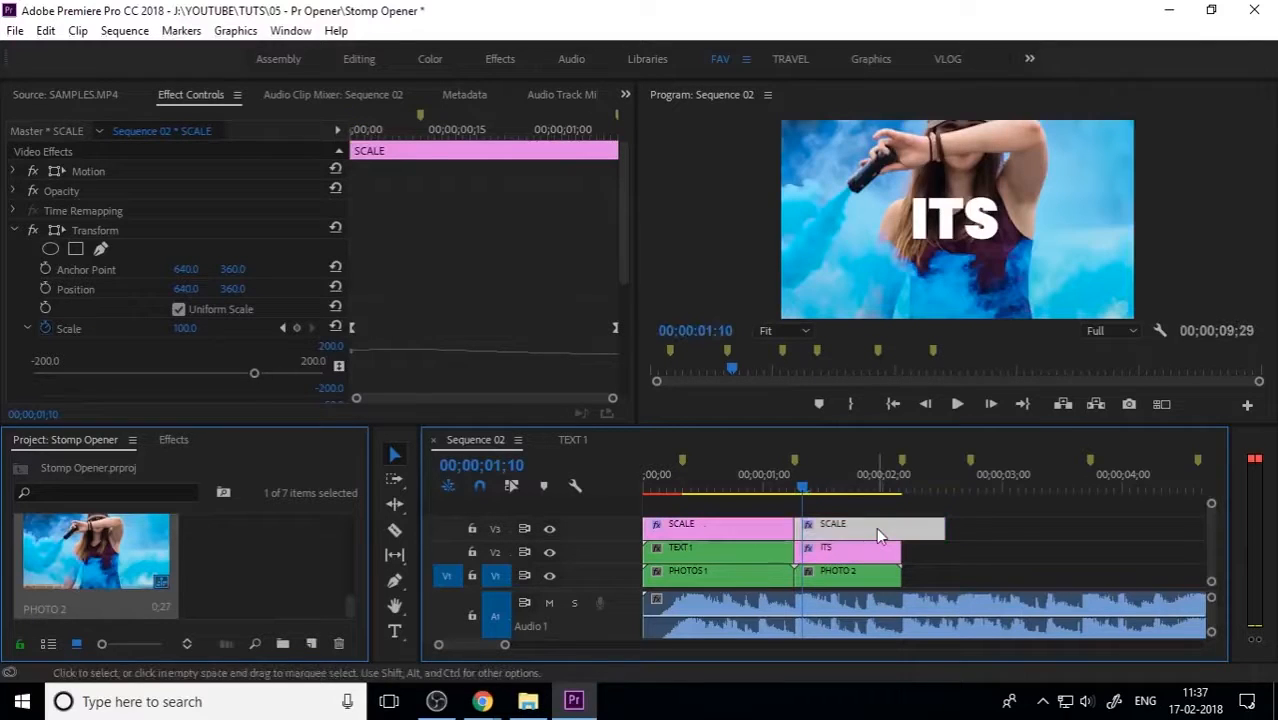
{"action": "left_click", "coordinate": [578, 320]}
{"action": "left_click", "coordinate": [12, 231]}
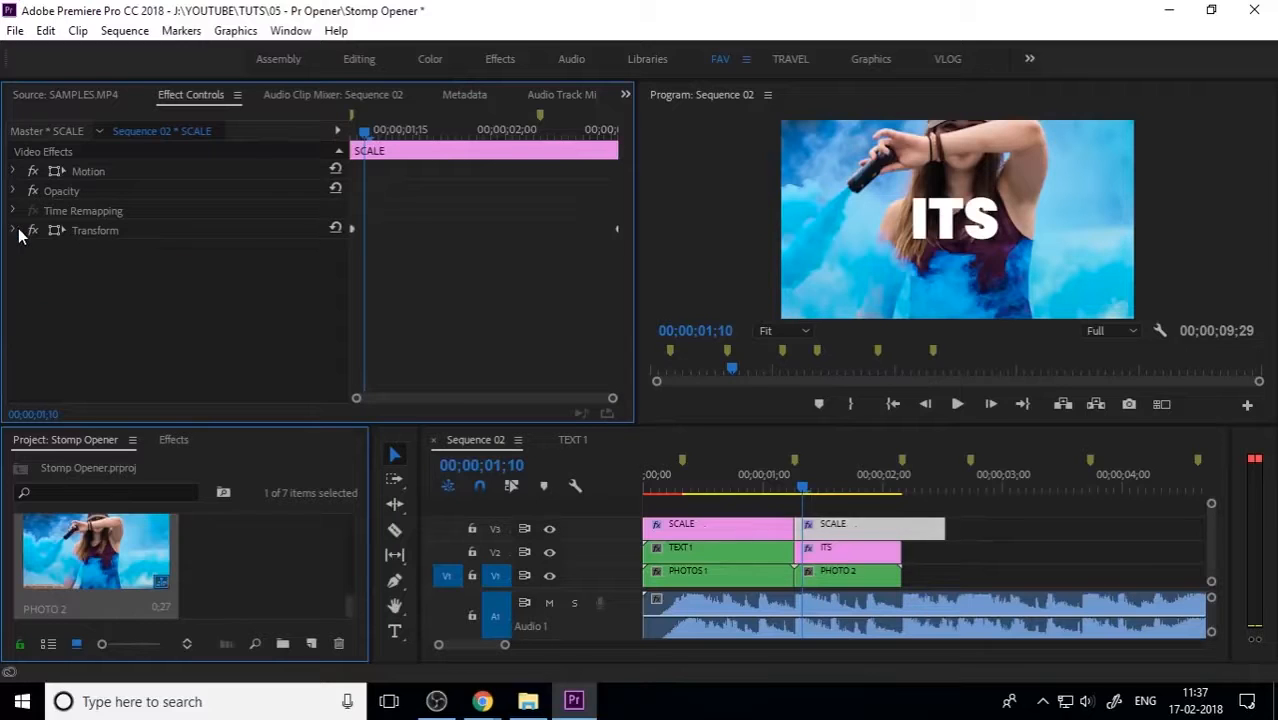
{"action": "left_click", "coordinate": [13, 231]}
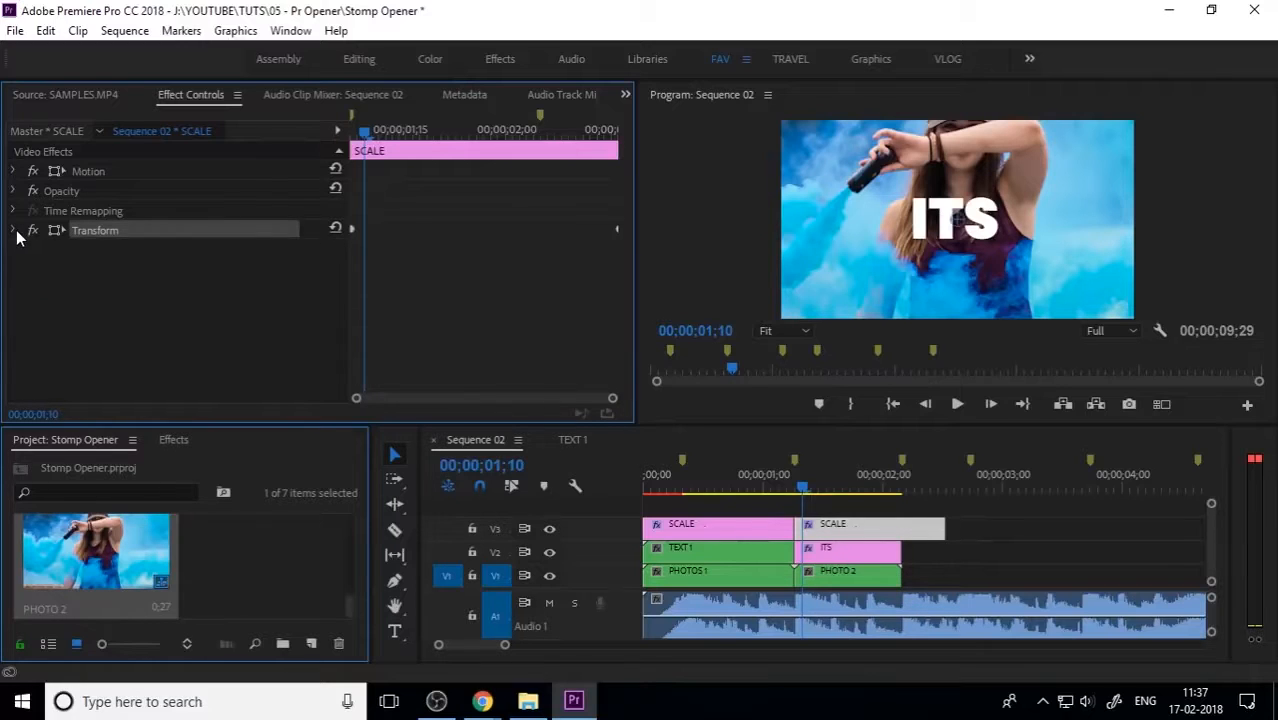
{"action": "left_click", "coordinate": [28, 333]}
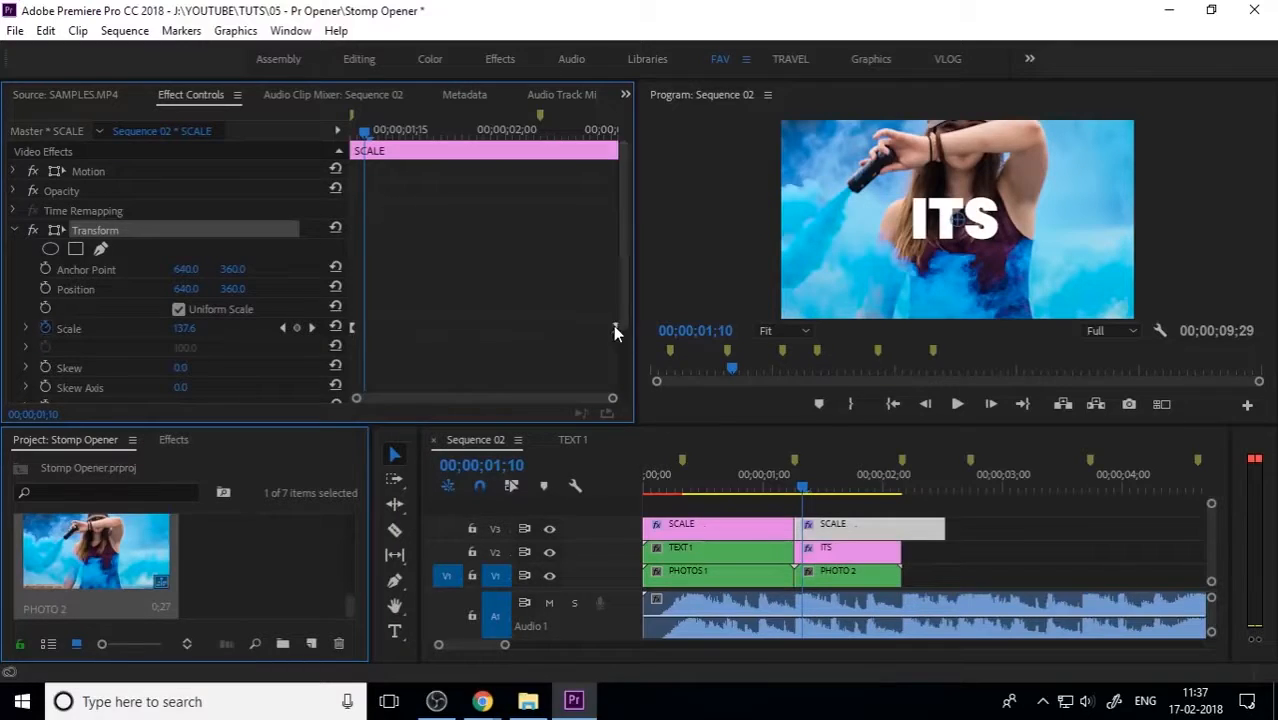
{"action": "left_click_drag", "start_coordinate": [618, 309], "coordinate": [621, 395]}
{"action": "left_click_drag", "start_coordinate": [945, 527], "coordinate": [900, 528]}
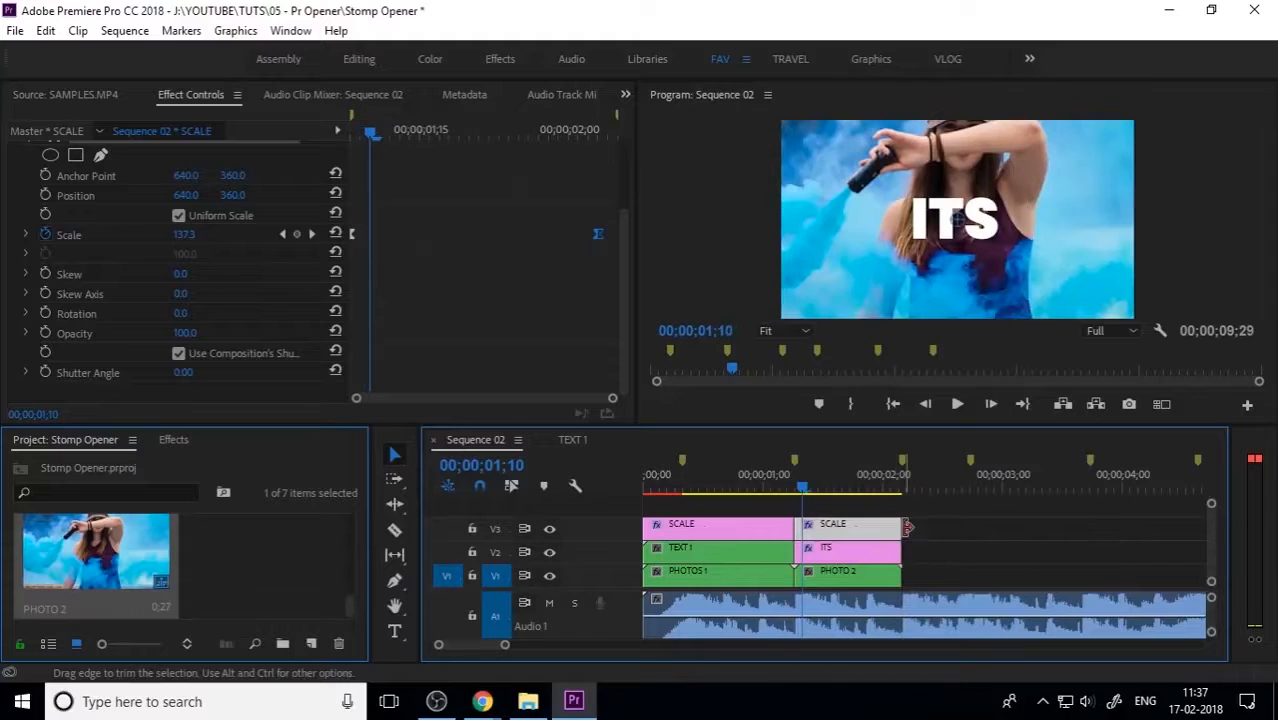
Move the copied SCALE layer's last Transform Scale keyframe to the layer's end and preview the zoom.
{"action": "left_click_drag", "start_coordinate": [596, 235], "coordinate": [643, 250]}
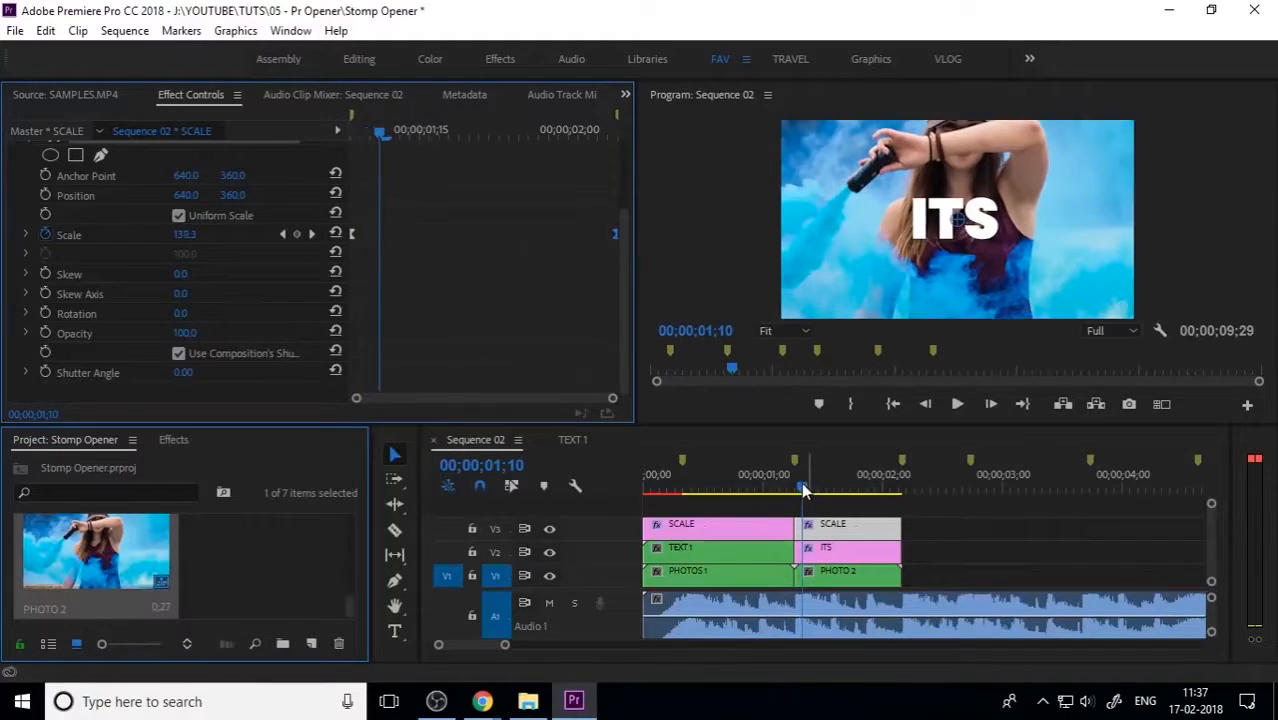
{"action": "mouse_move", "coordinate": [806, 484]}
{"action": "left_mouse_down"}
{"action": "mouse_move", "coordinate": [793, 485]}
{"action": "mouse_move", "coordinate": [810, 487]}
{"action": "left_mouse_up"}
{"action": "key", "text": "space"}
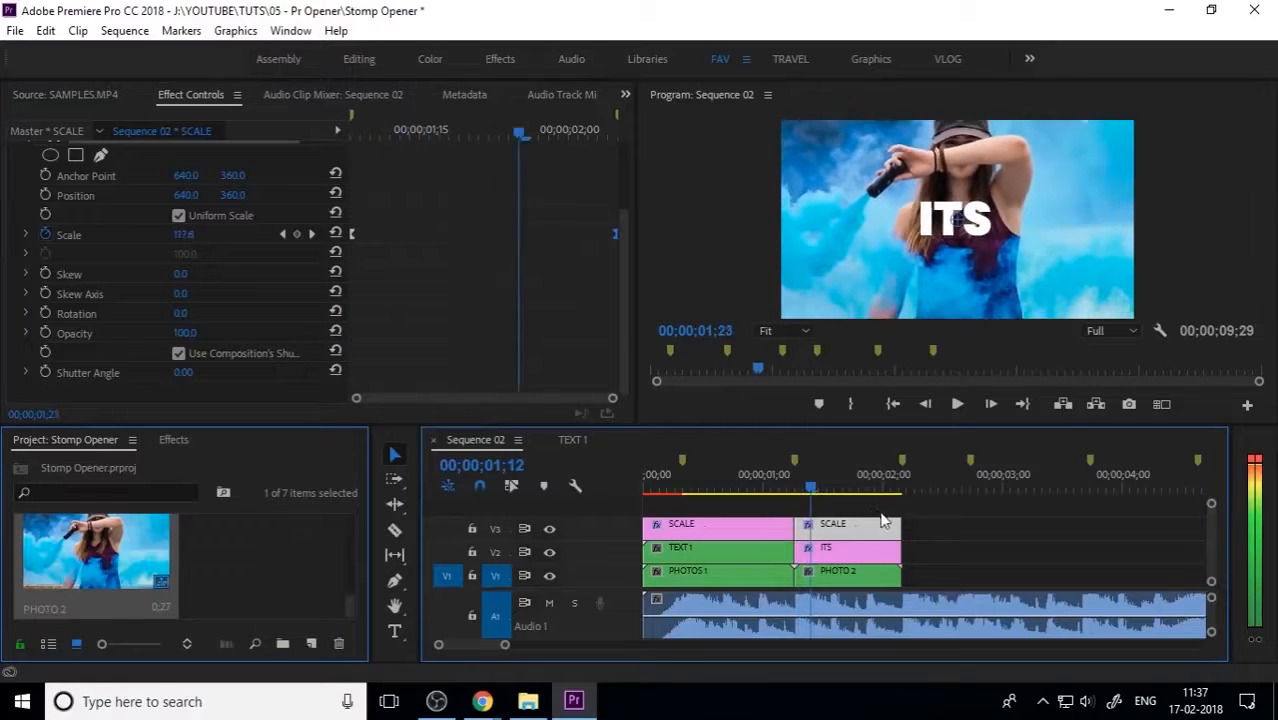
{"action": "key", "text": "space"}
Play back the transition from the first section into the ITS section to check the scale animation.
{"action": "left_click", "coordinate": [850, 554]}
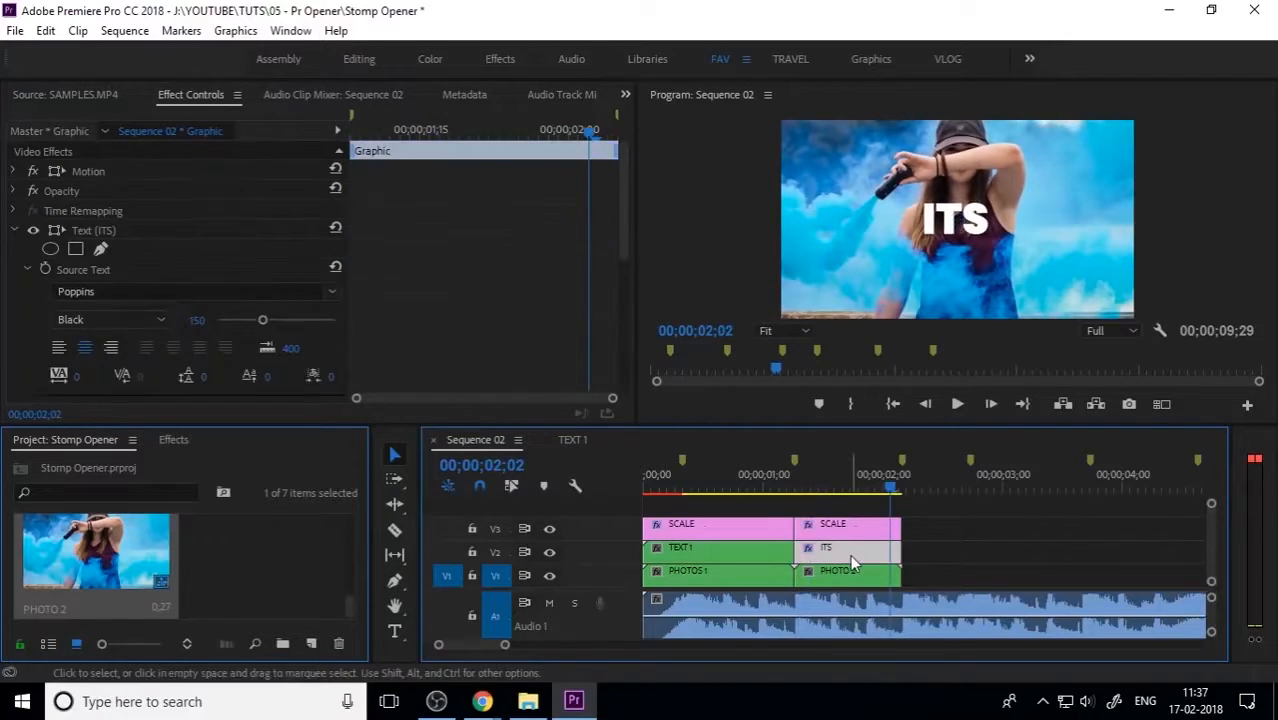
{"action": "left_click", "coordinate": [960, 544]}
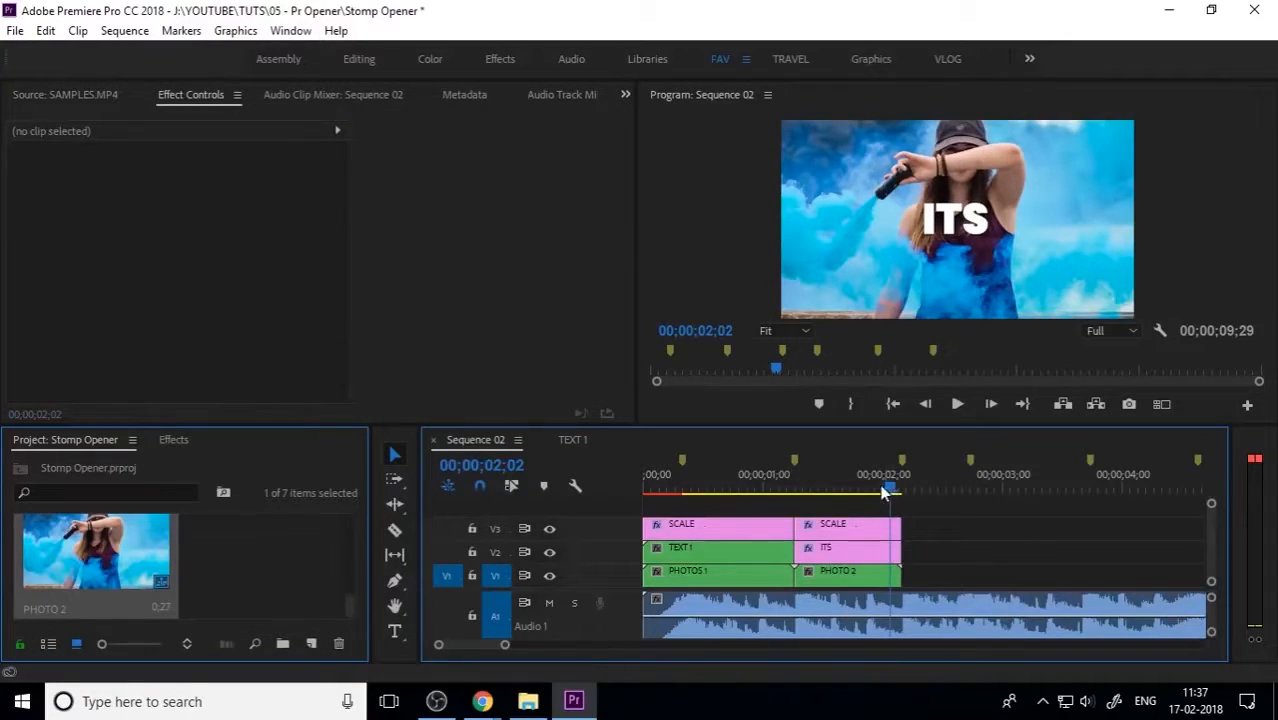
{"action": "left_click_drag", "start_coordinate": [888, 488], "coordinate": [766, 492]}
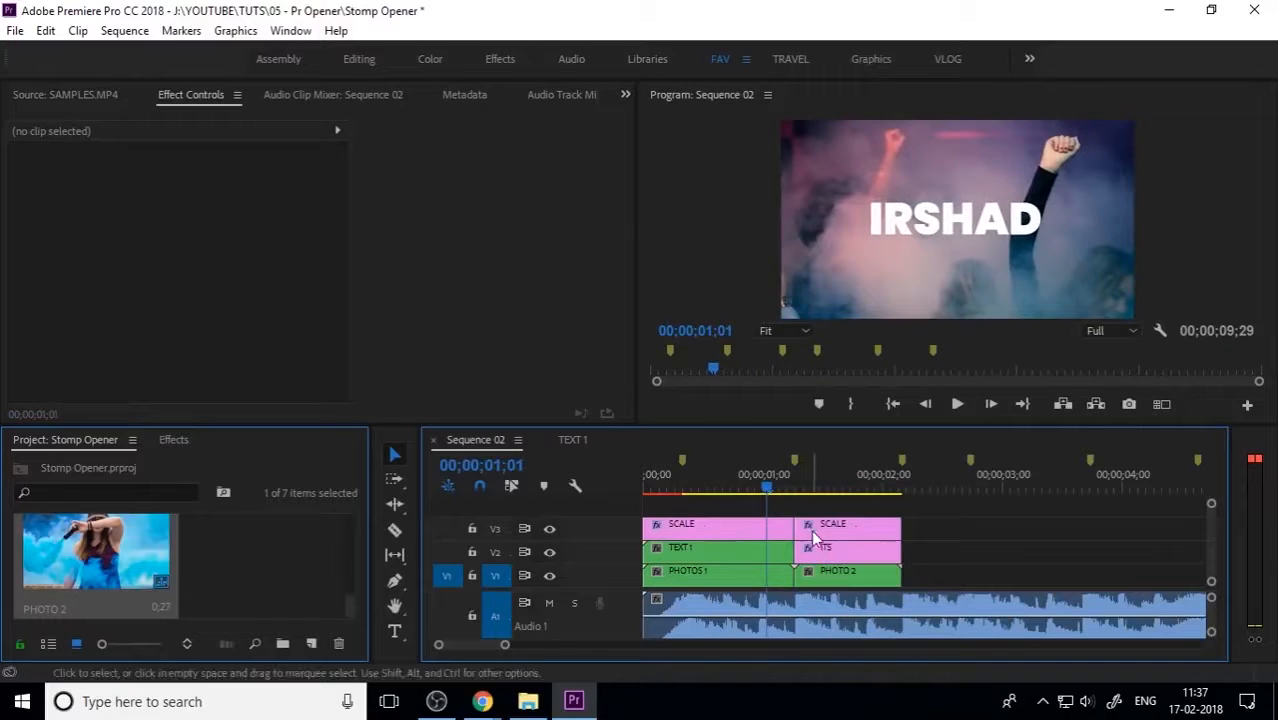
{"action": "key", "text": "space"}
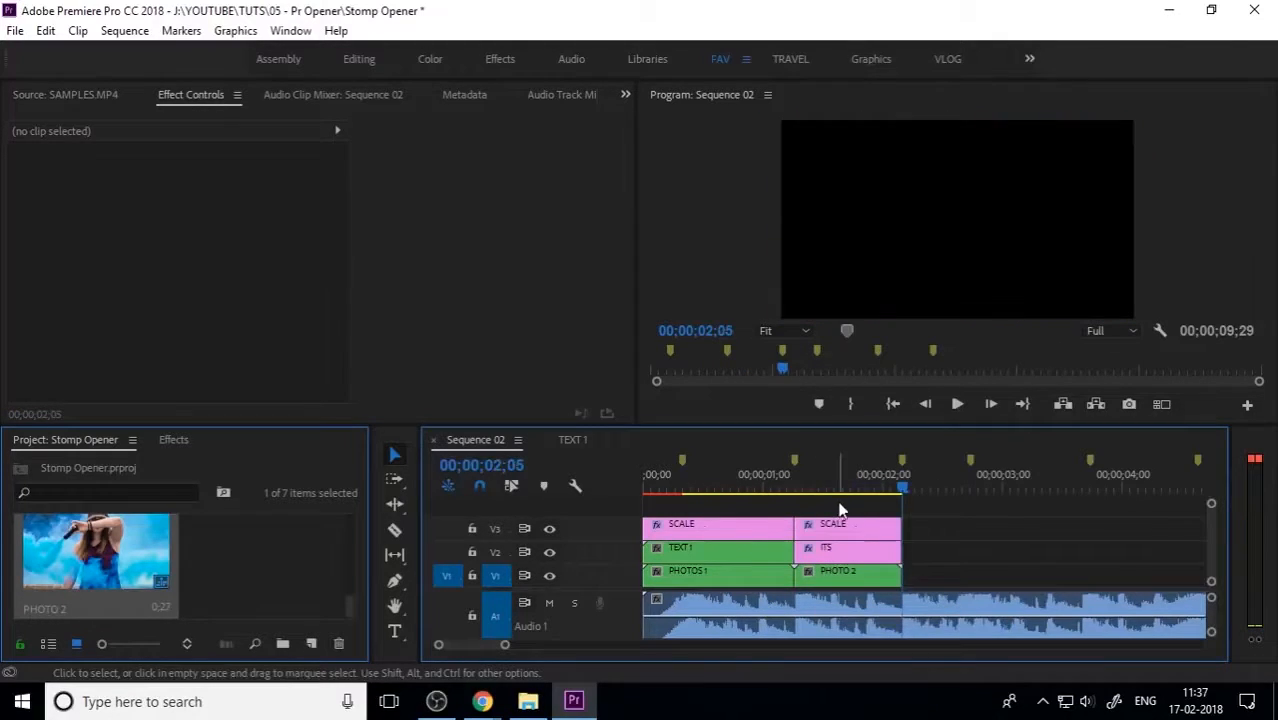
{"action": "left_click_drag", "start_coordinate": [850, 489], "coordinate": [763, 494]}
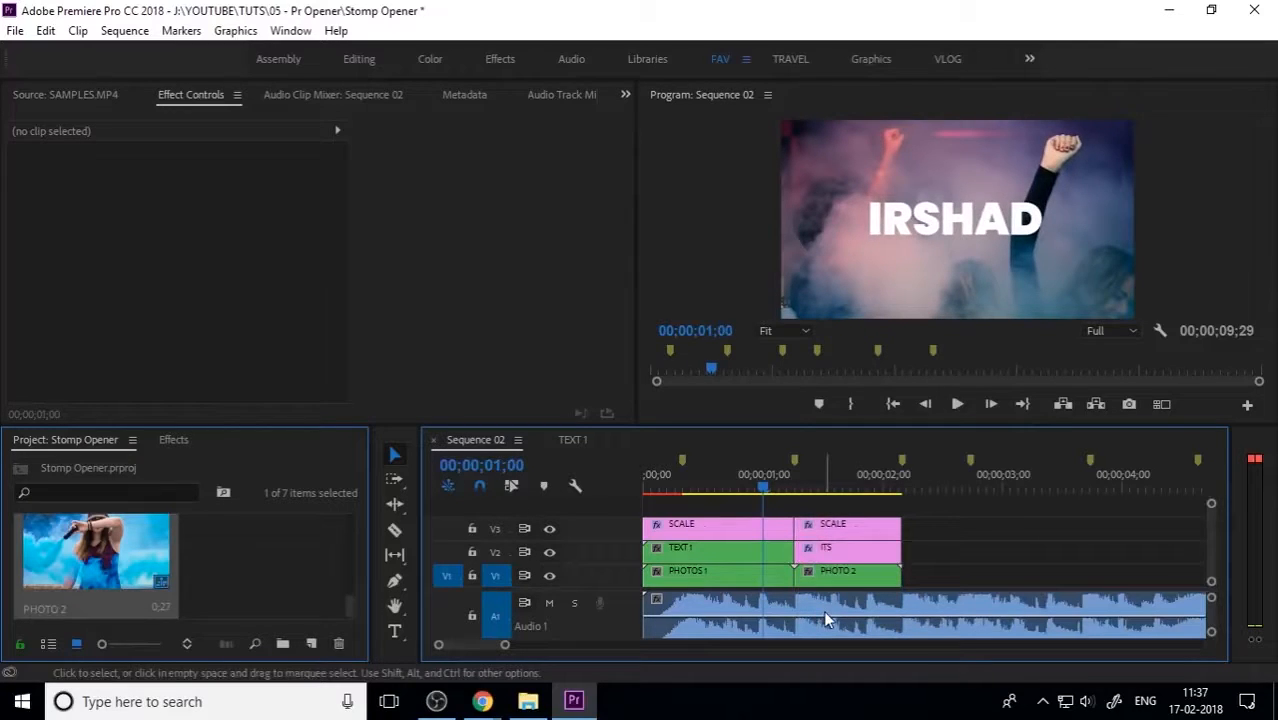
{"action": "key", "text": "space"}
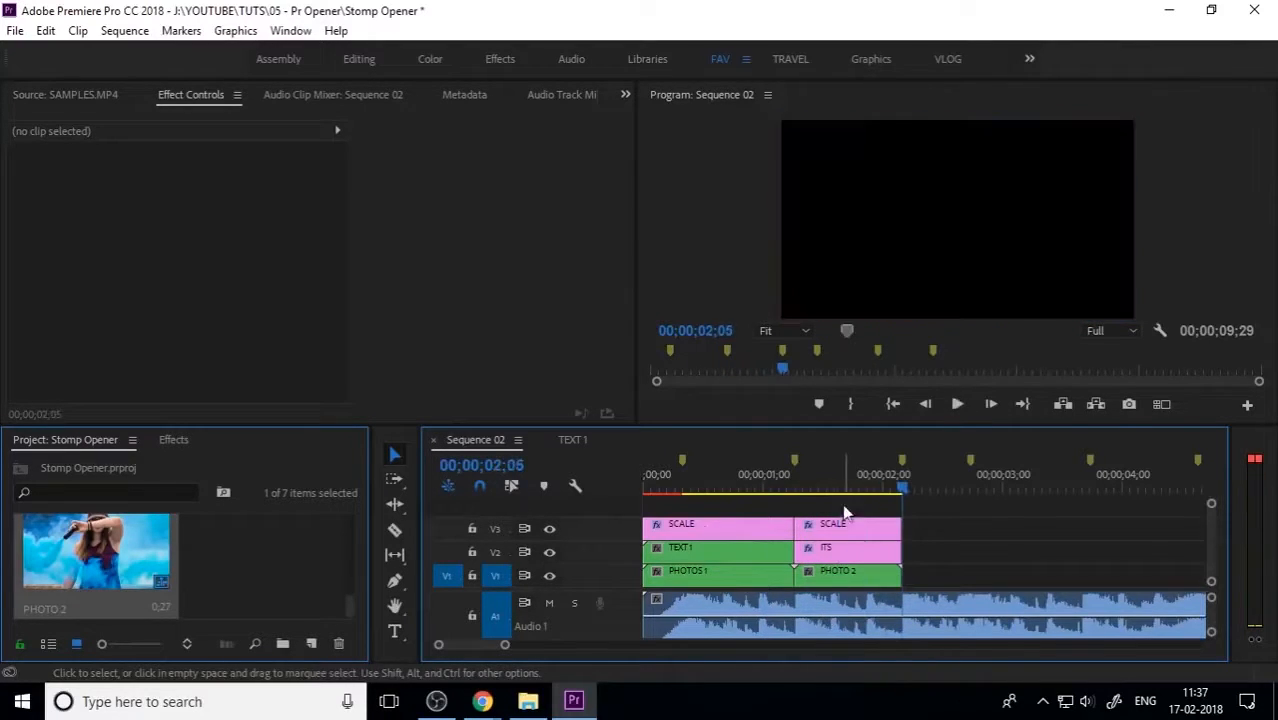
Set the Program monitor's playback resolution to 1/4 and replay the transition into the ITS section.
{"action": "left_click", "coordinate": [840, 489]}
{"action": "left_click", "coordinate": [1130, 330]}
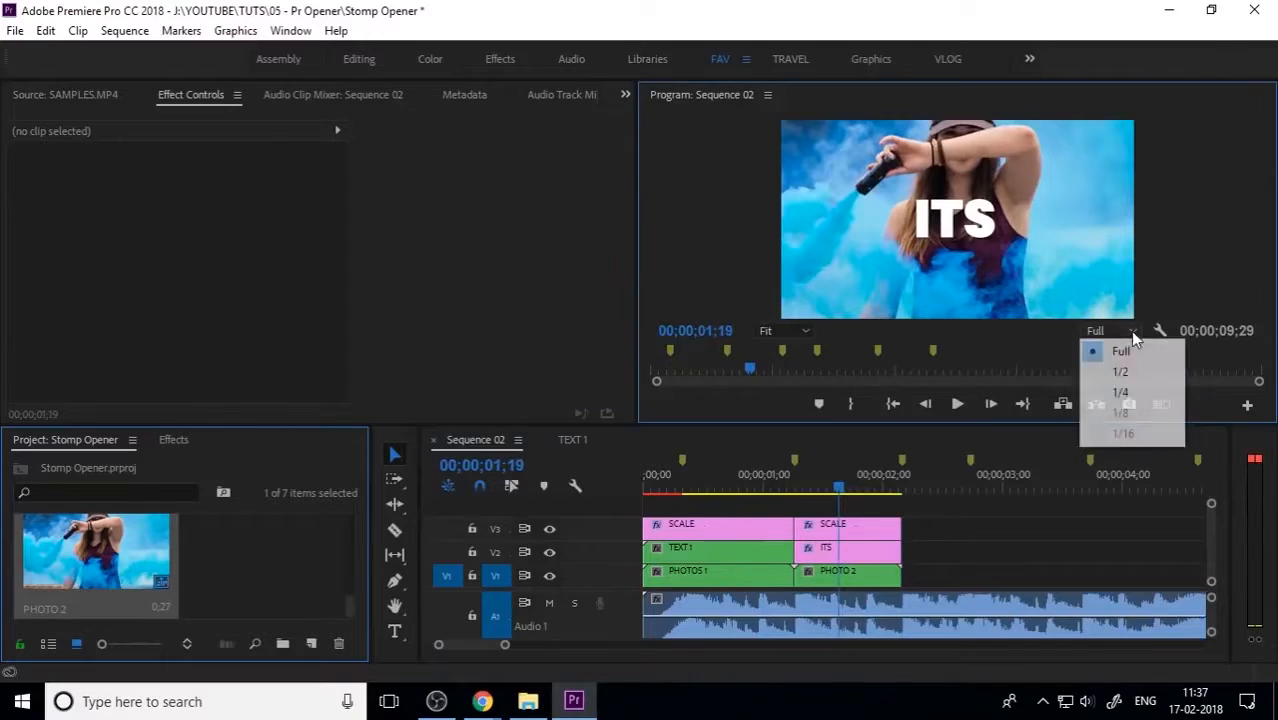
{"action": "left_click", "coordinate": [1124, 392]}
{"action": "left_click", "coordinate": [779, 490]}
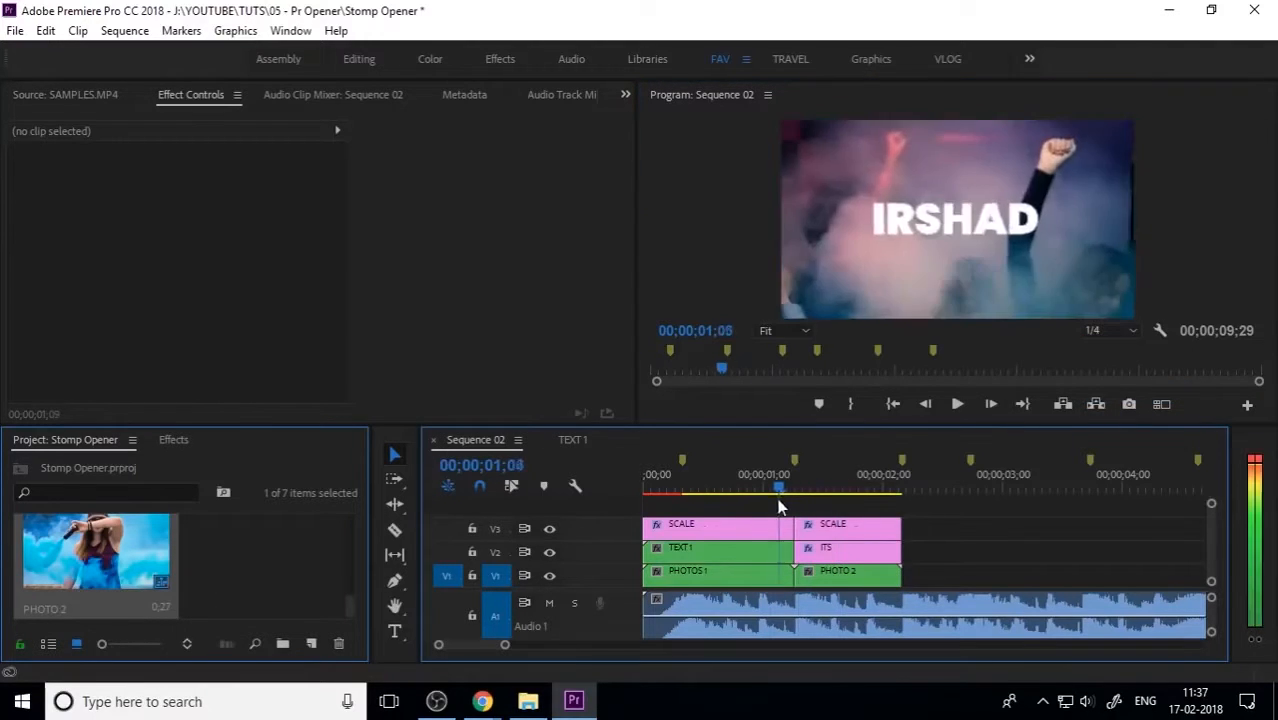
{"action": "key", "text": "space"}
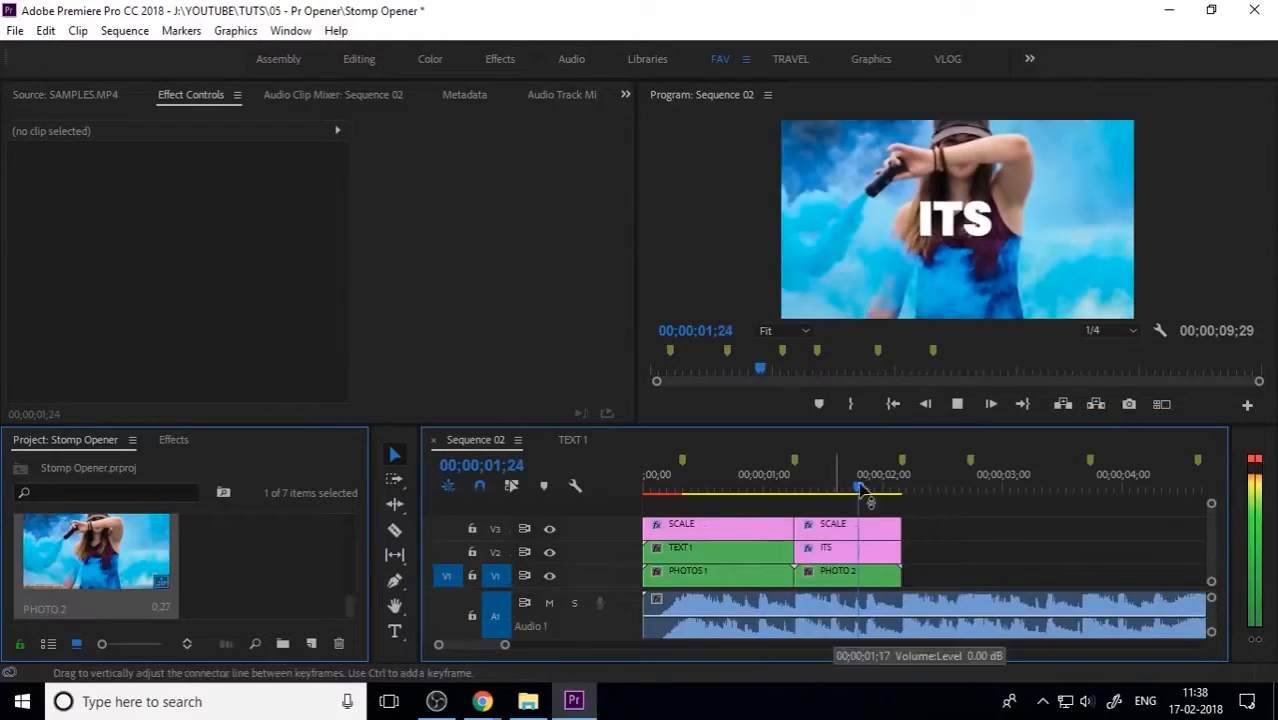
Split the ITS title on V2 into three pieces at 00;00;01;17 and 00;00;01;26.
{"action": "left_click_drag", "start_coordinate": [859, 486], "coordinate": [830, 490]}
{"action": "left_click", "coordinate": [843, 555]}
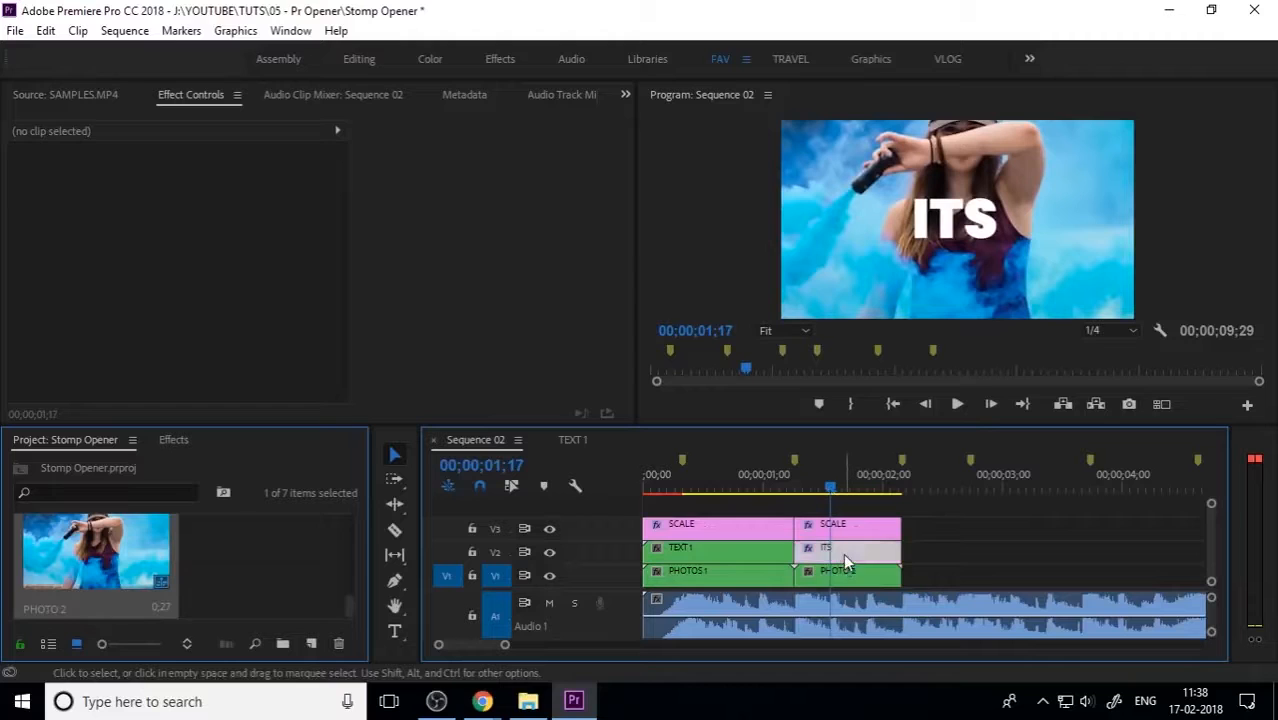
{"action": "key", "text": "ctrl+k"}
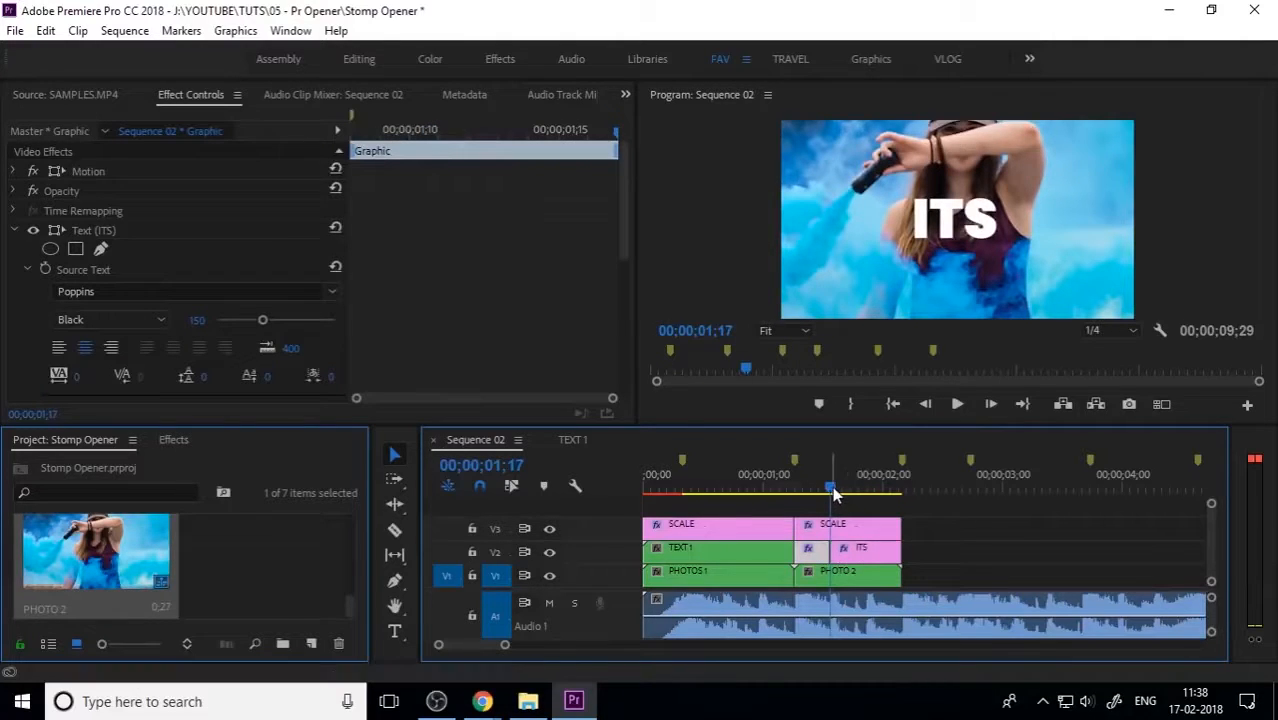
{"action": "left_click_drag", "start_coordinate": [835, 493], "coordinate": [867, 492]}
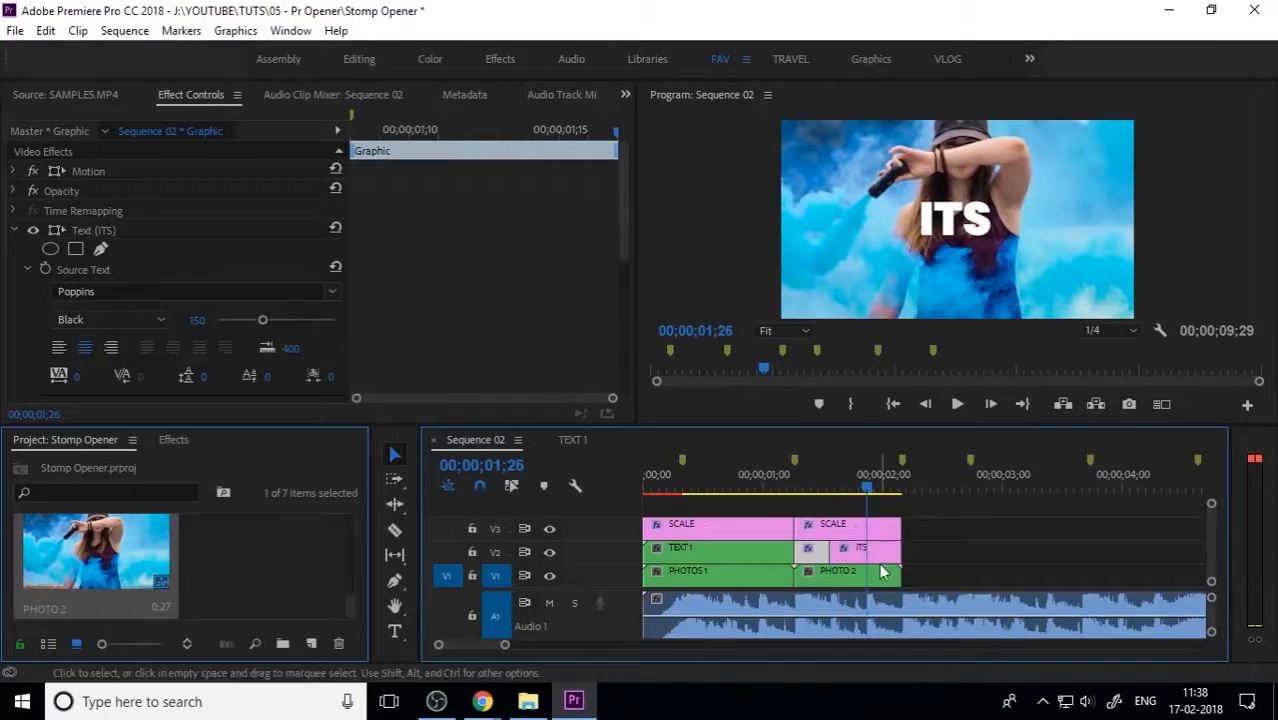
{"action": "left_click", "coordinate": [879, 549]}
{"action": "key", "text": "ctrl+k"}
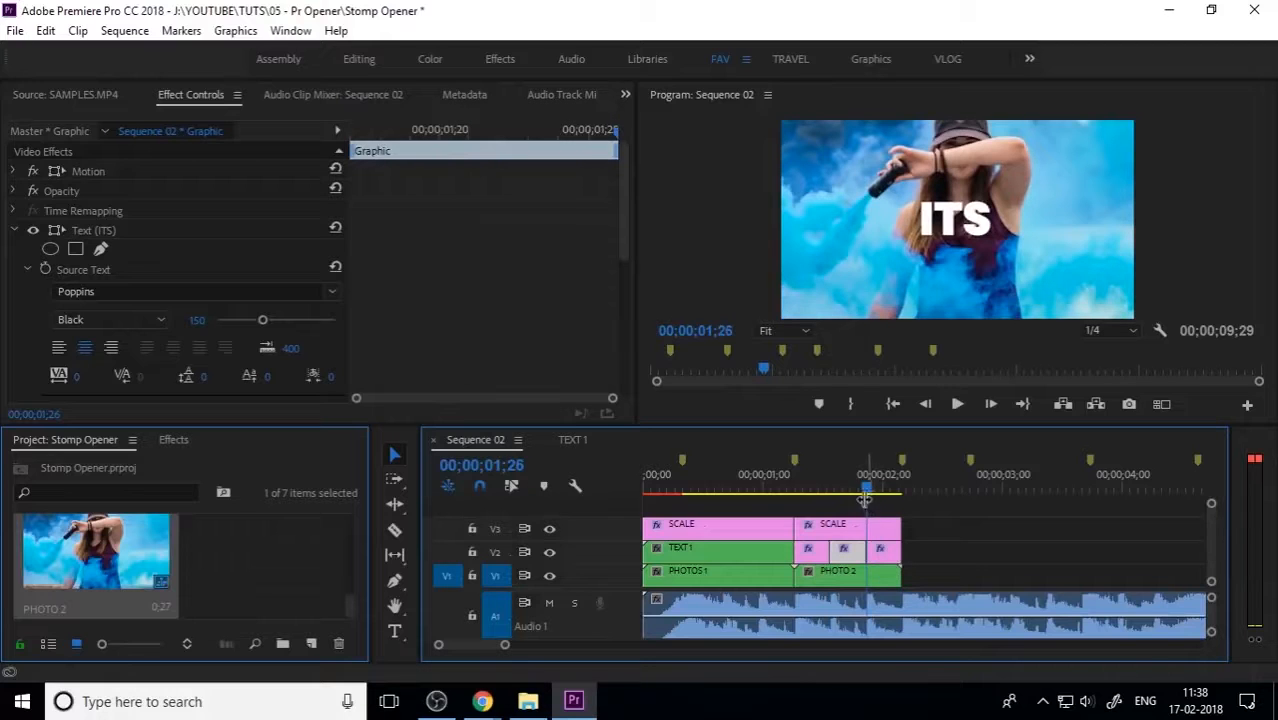
Change the text of the first ITS title piece above PHOTO 2 to "A".
{"action": "left_click_drag", "start_coordinate": [864, 499], "coordinate": [807, 488]}
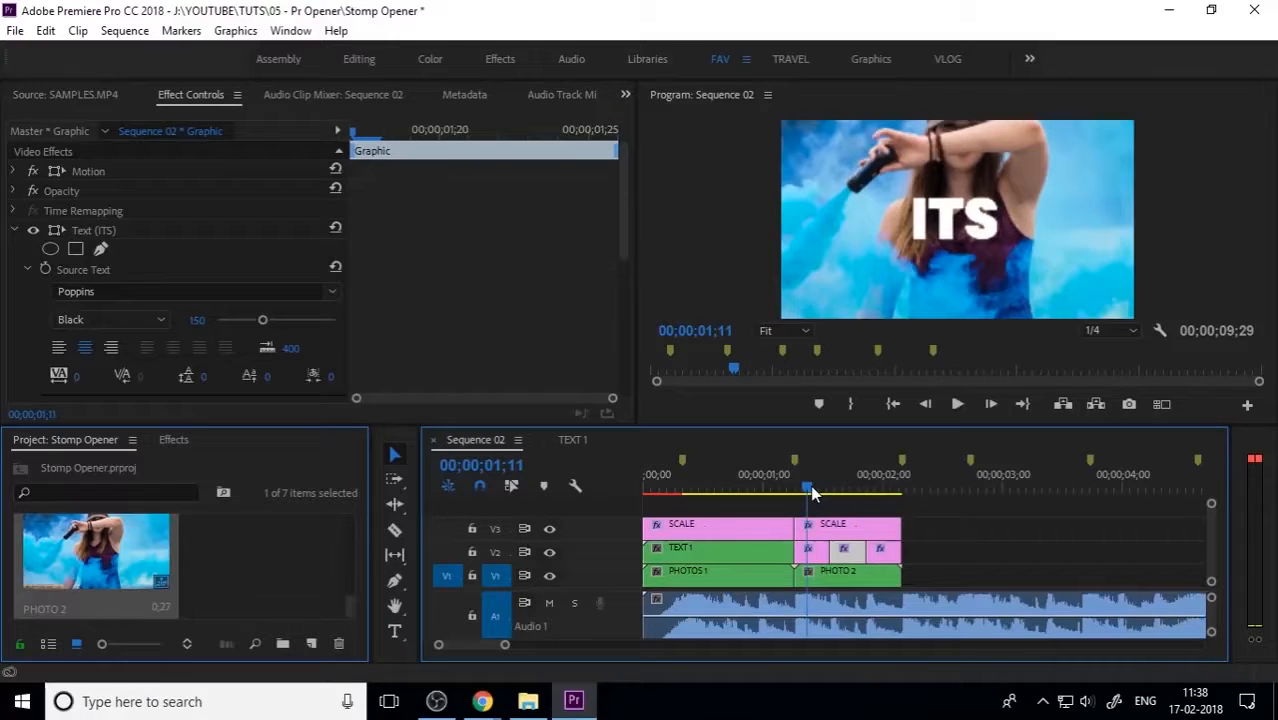
{"action": "left_click", "coordinate": [812, 560]}
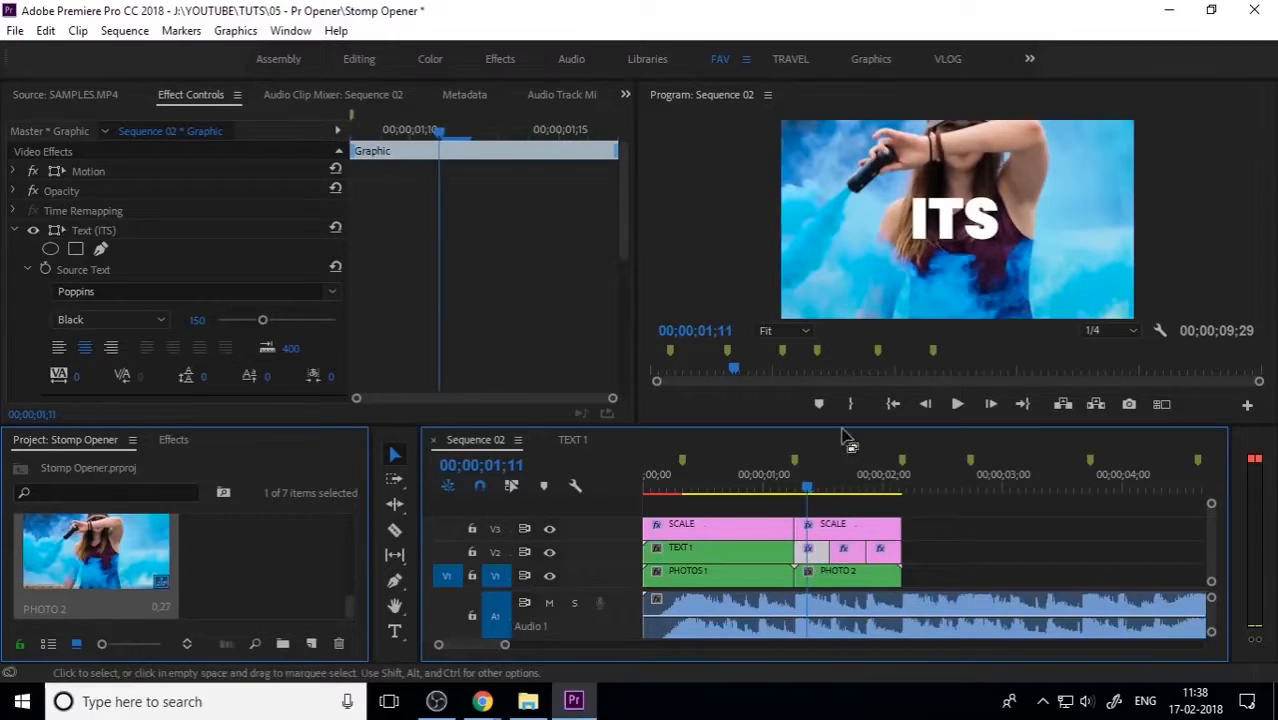
{"action": "left_click", "coordinate": [395, 629]}
{"action": "double_click", "coordinate": [942, 205]}
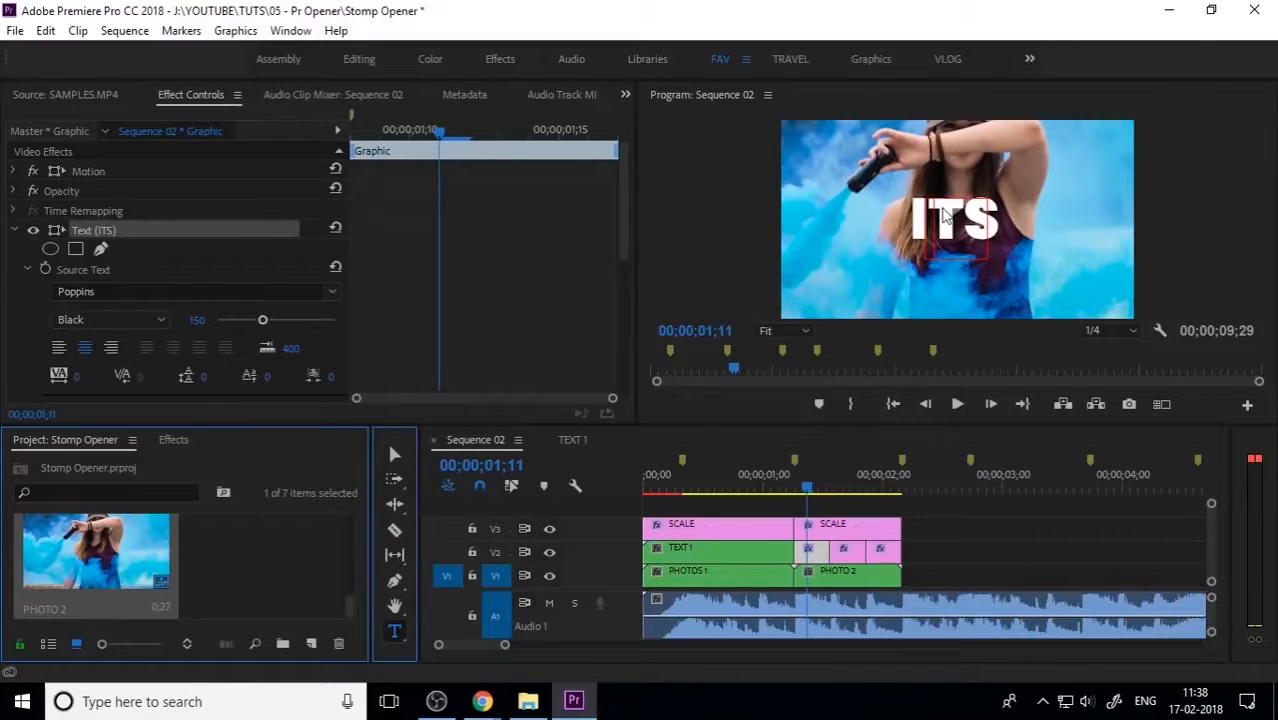
{"action": "type", "text": "A"}
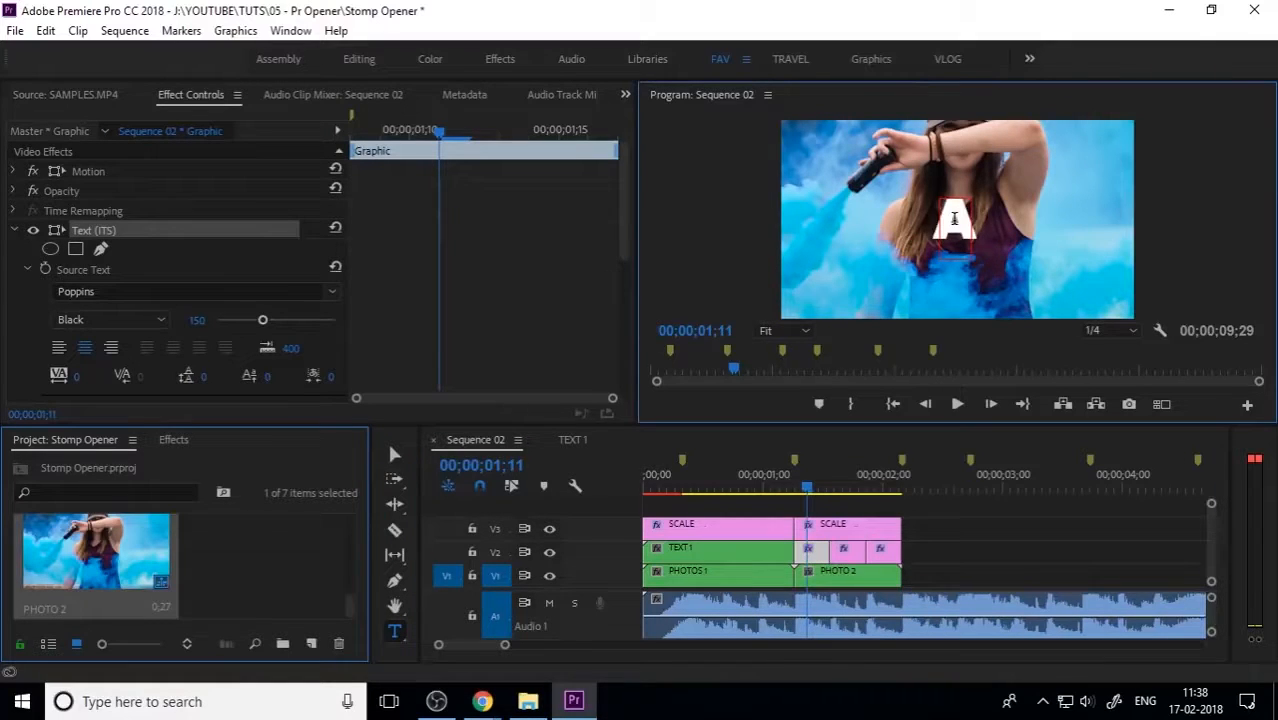
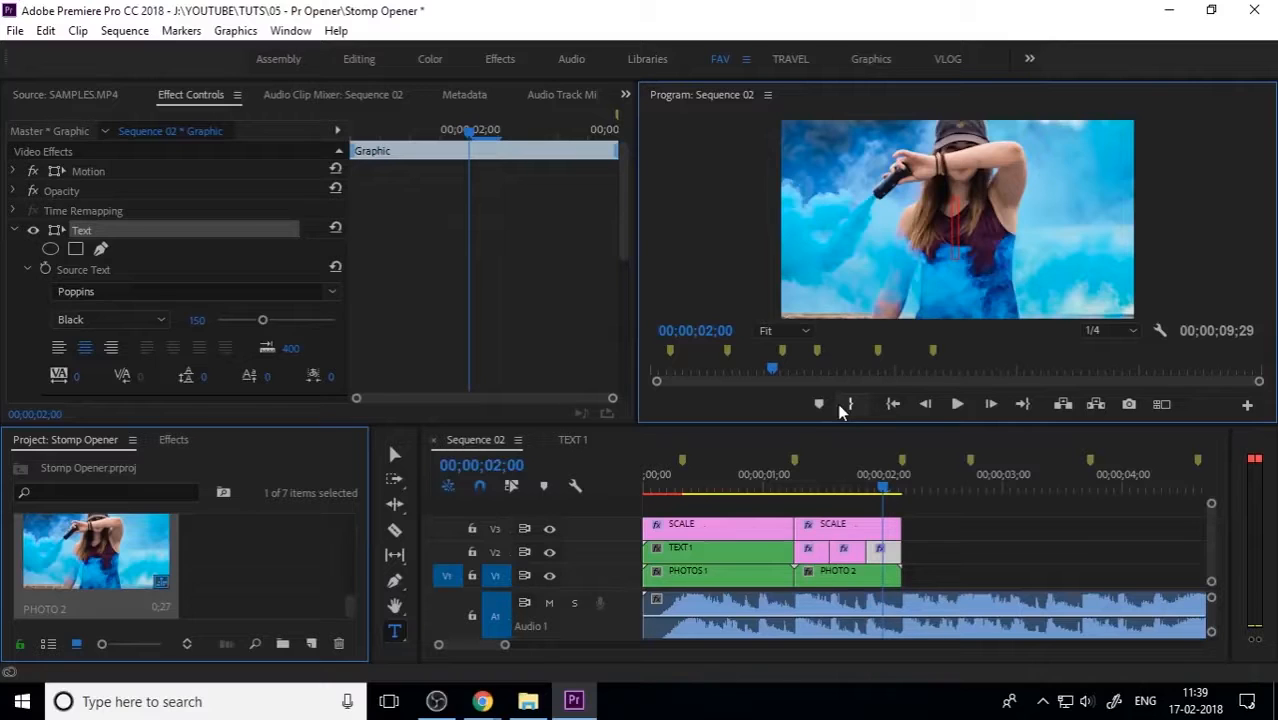
Change the text of the third title piece above PHOTO 2 to "MOTION" and play Sequence 02 from its start.
{"action": "type", "text": "MOTION"}
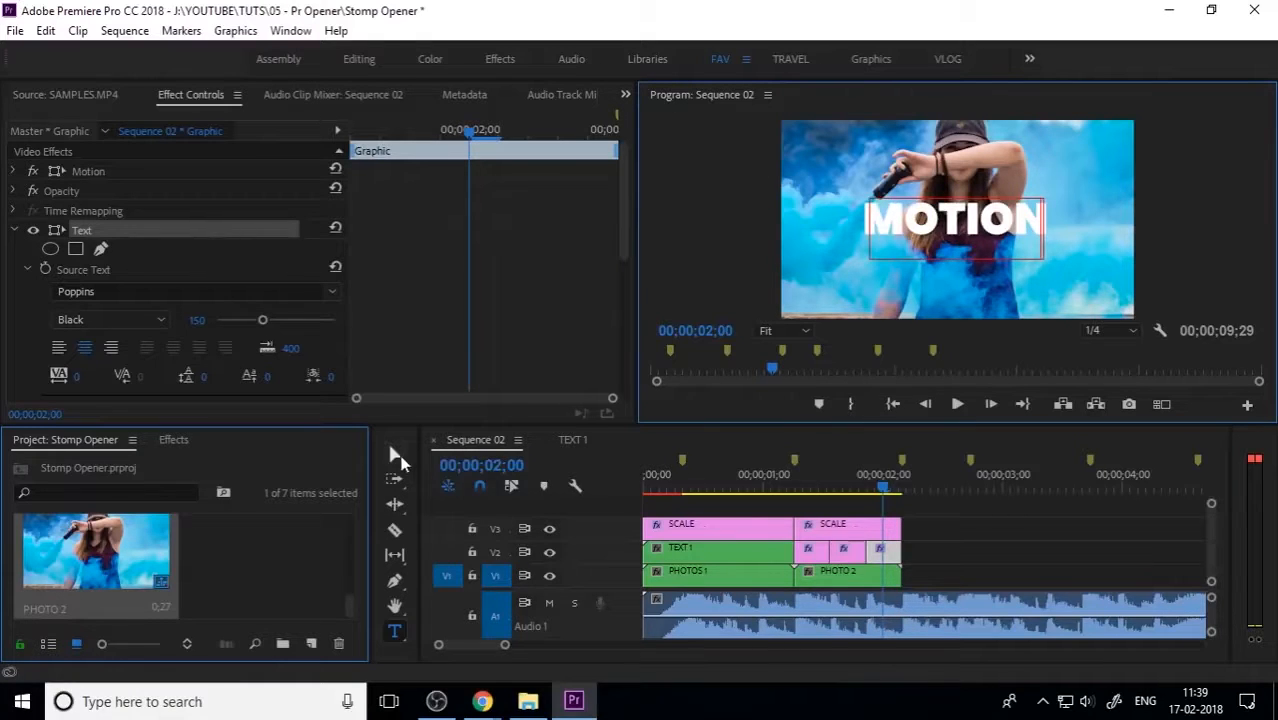
{"action": "left_click", "coordinate": [395, 456]}
{"action": "left_click", "coordinate": [899, 514]}
{"action": "left_click_drag", "start_coordinate": [868, 478], "coordinate": [567, 512]}
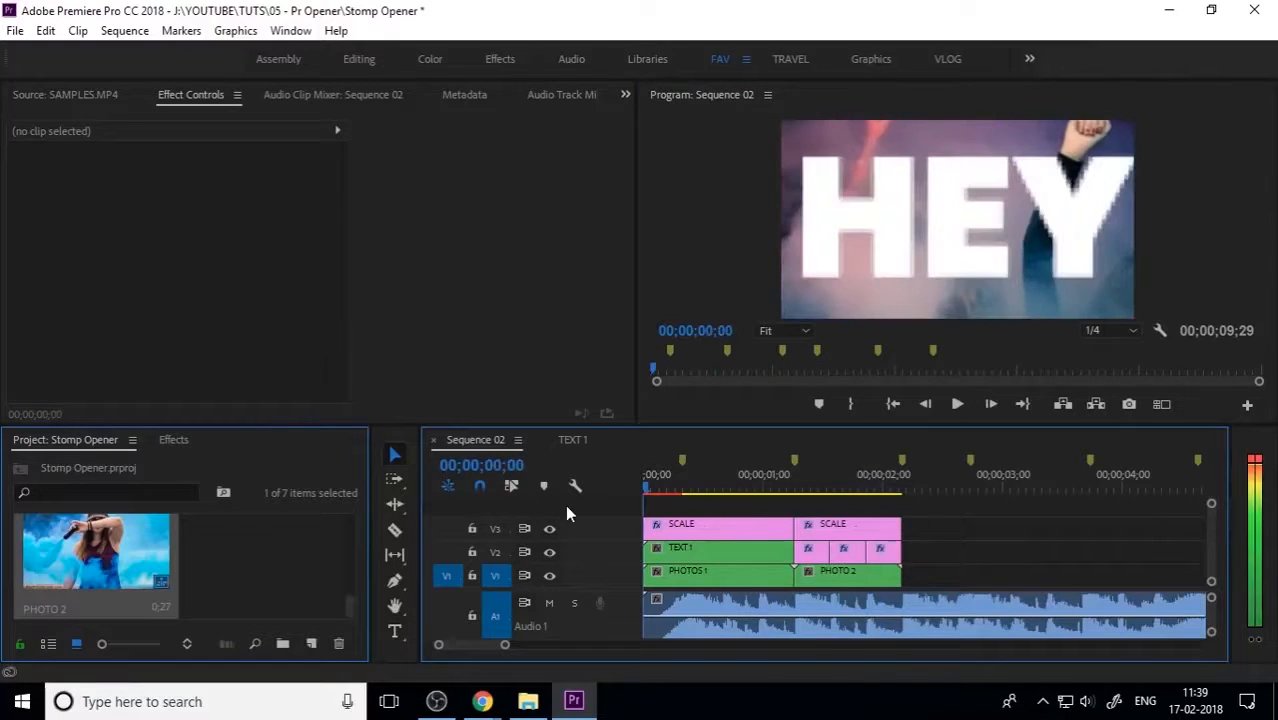
{"action": "key", "text": "space"}
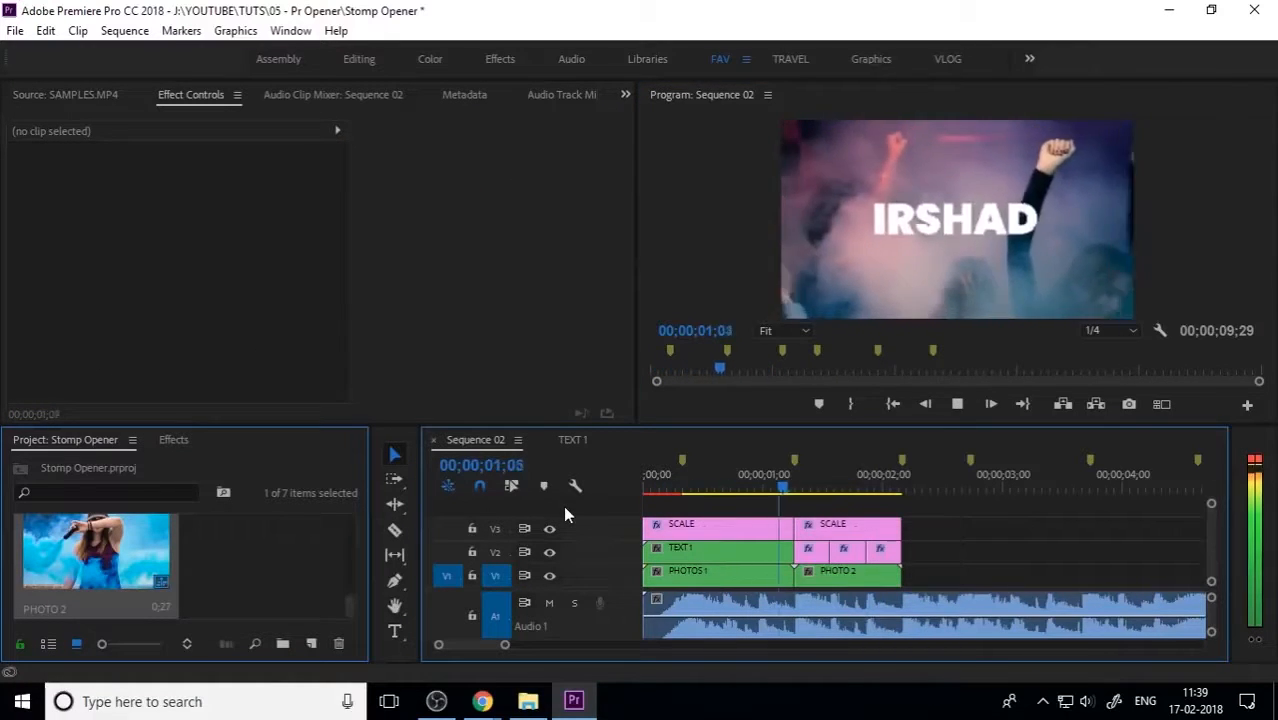
Replay Sequence 02 from its start and scrub back to the MAKING title over PHOTO 2.
{"action": "key", "text": "space"}
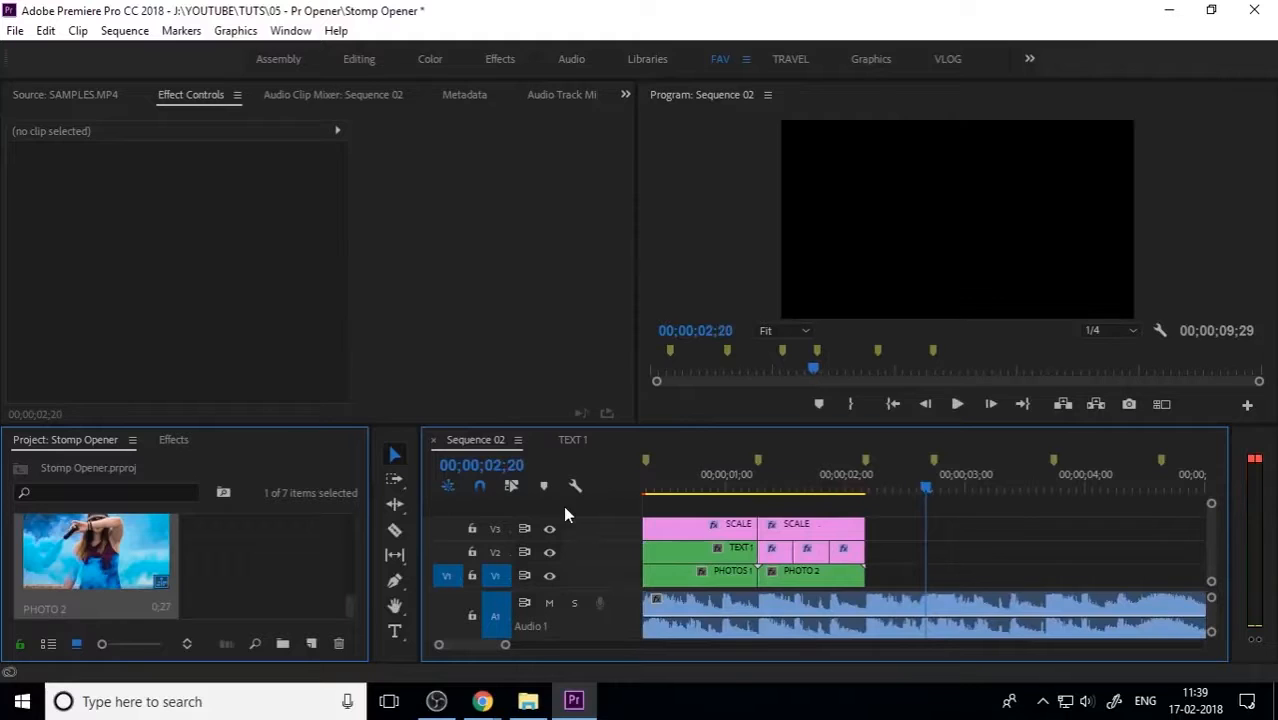
{"action": "left_click_drag", "start_coordinate": [757, 480], "coordinate": [640, 513]}
{"action": "key", "text": "space"}
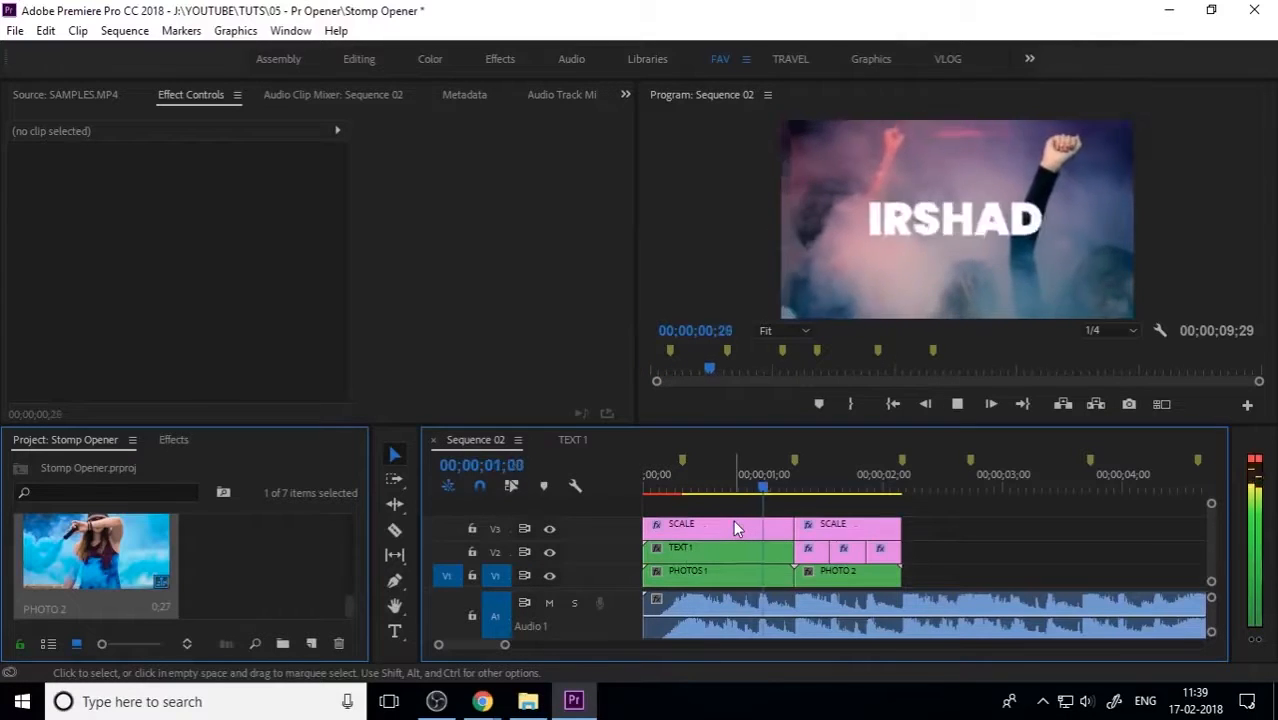
{"action": "key", "text": "space"}
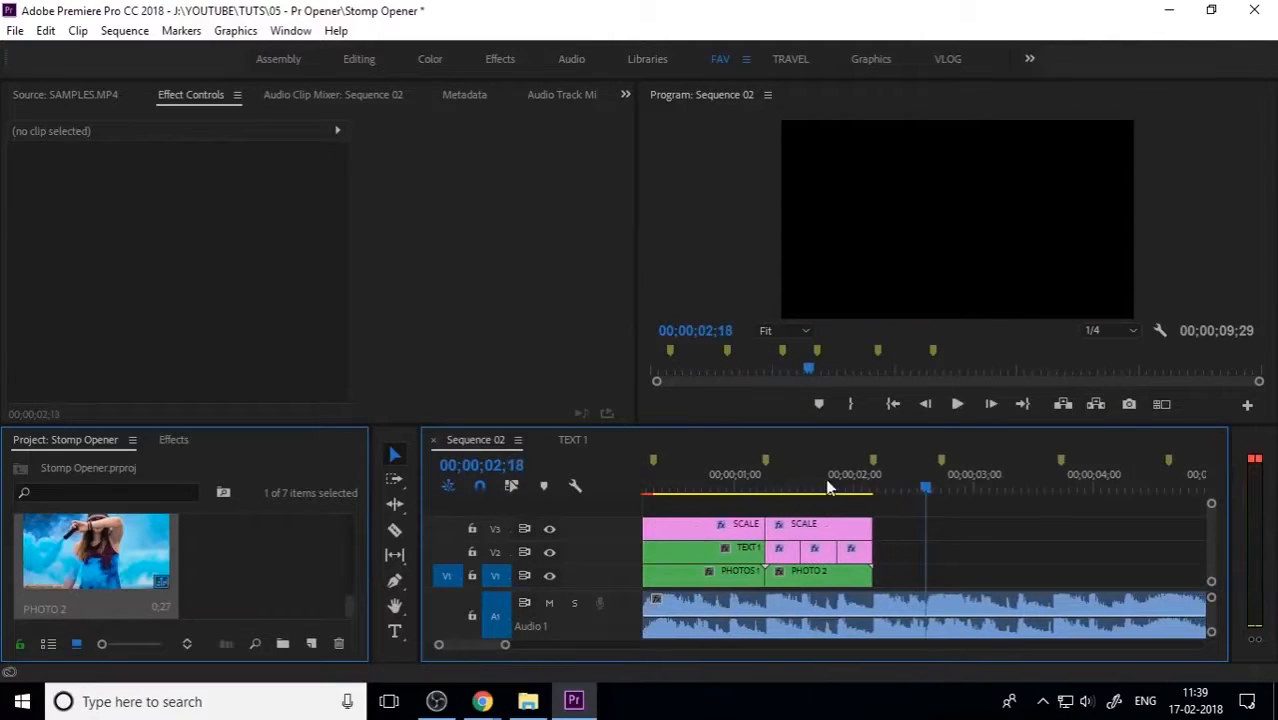
{"action": "left_click_drag", "start_coordinate": [827, 487], "coordinate": [805, 528]}
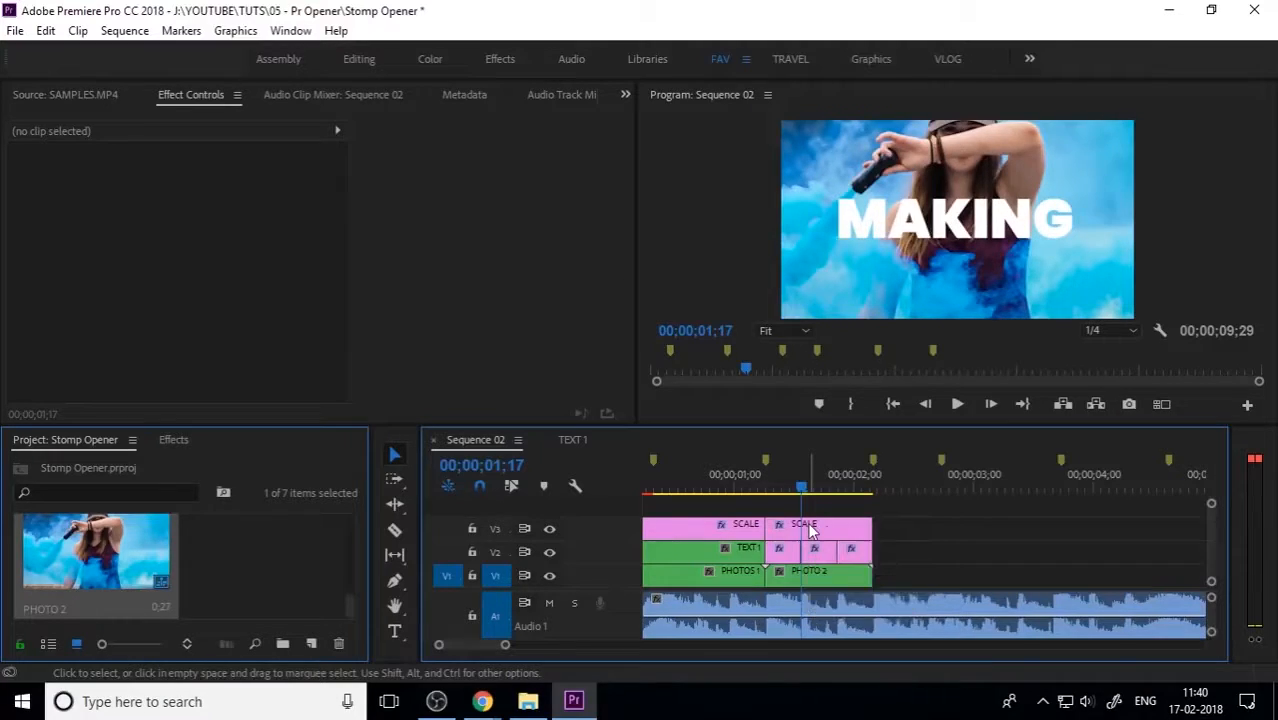
Review the SCALE adjustment layer above PHOTO 2 by scrubbing and replaying it through the MOTION title.
{"action": "left_click", "coordinate": [820, 531]}
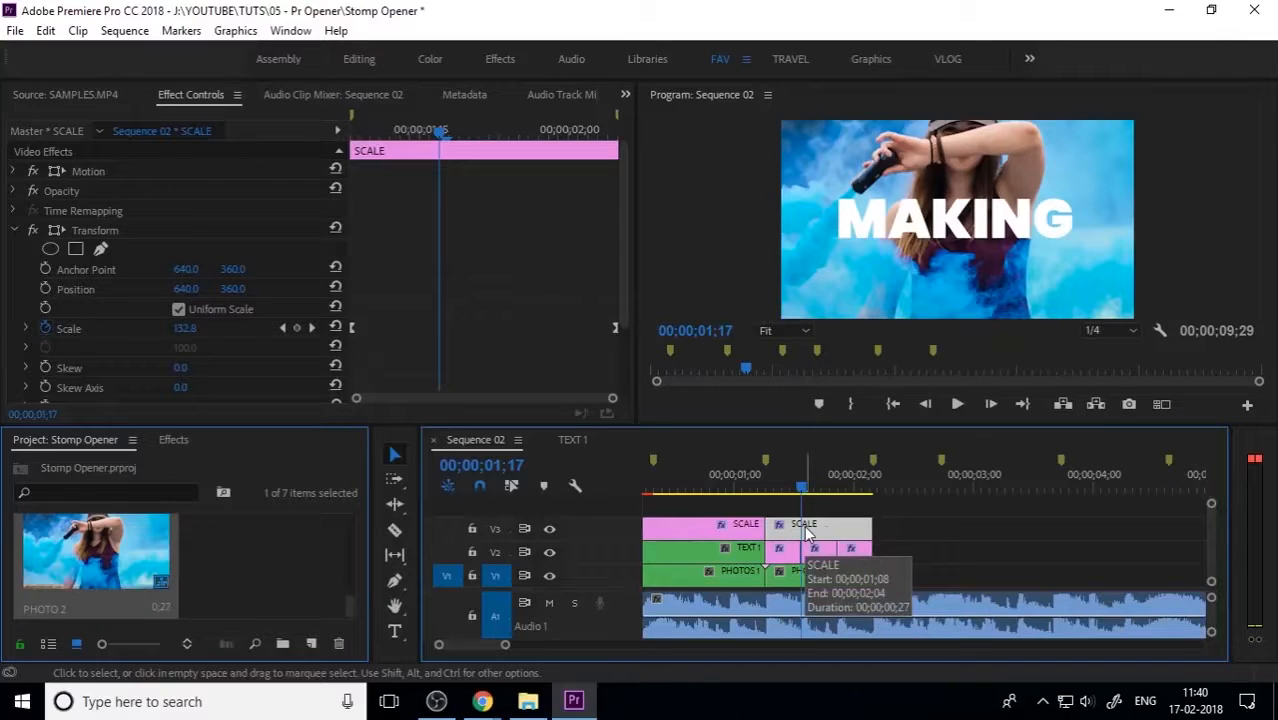
{"action": "left_click_drag", "start_coordinate": [805, 489], "coordinate": [873, 520]}
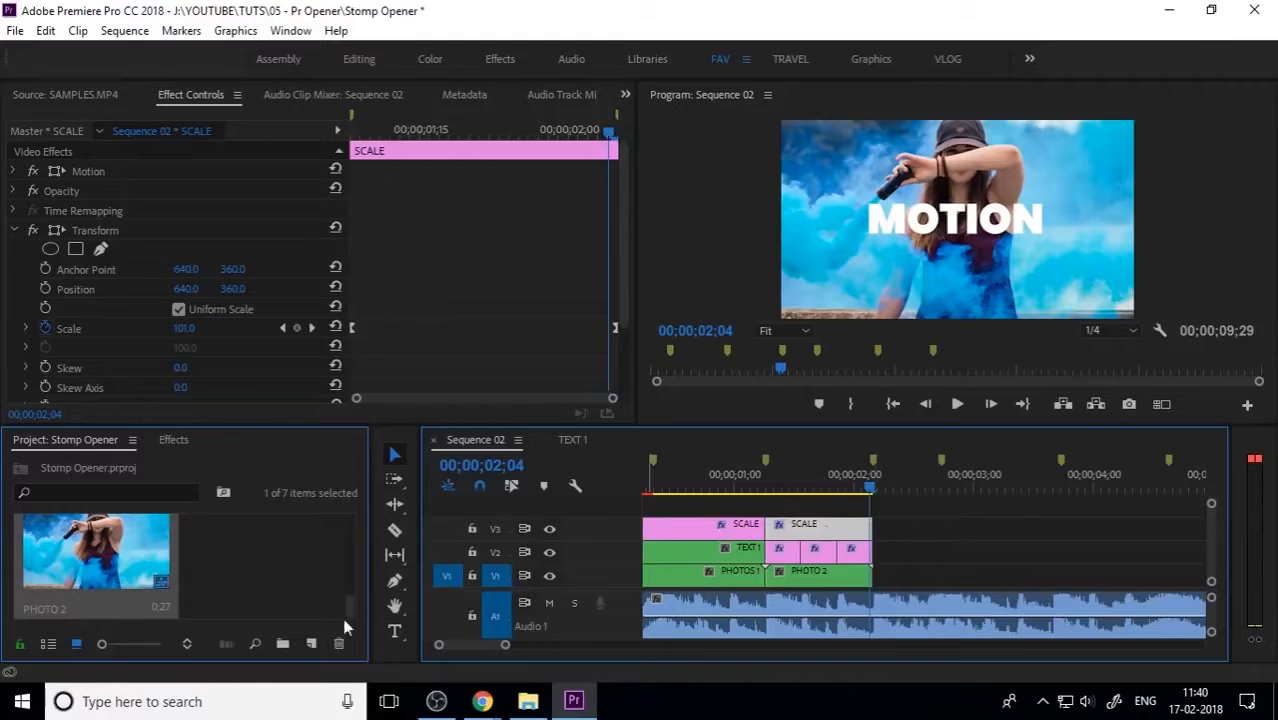
{"action": "left_click", "coordinate": [311, 643]}
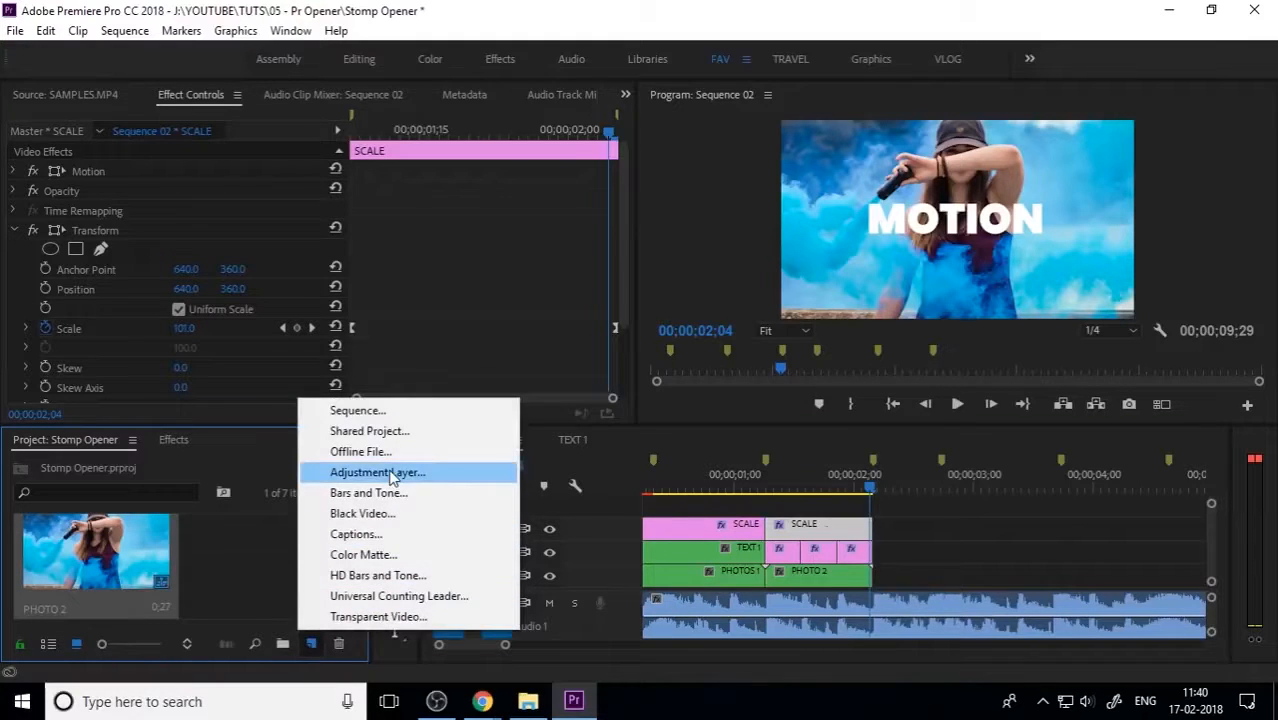
{"action": "left_click", "coordinate": [769, 4]}
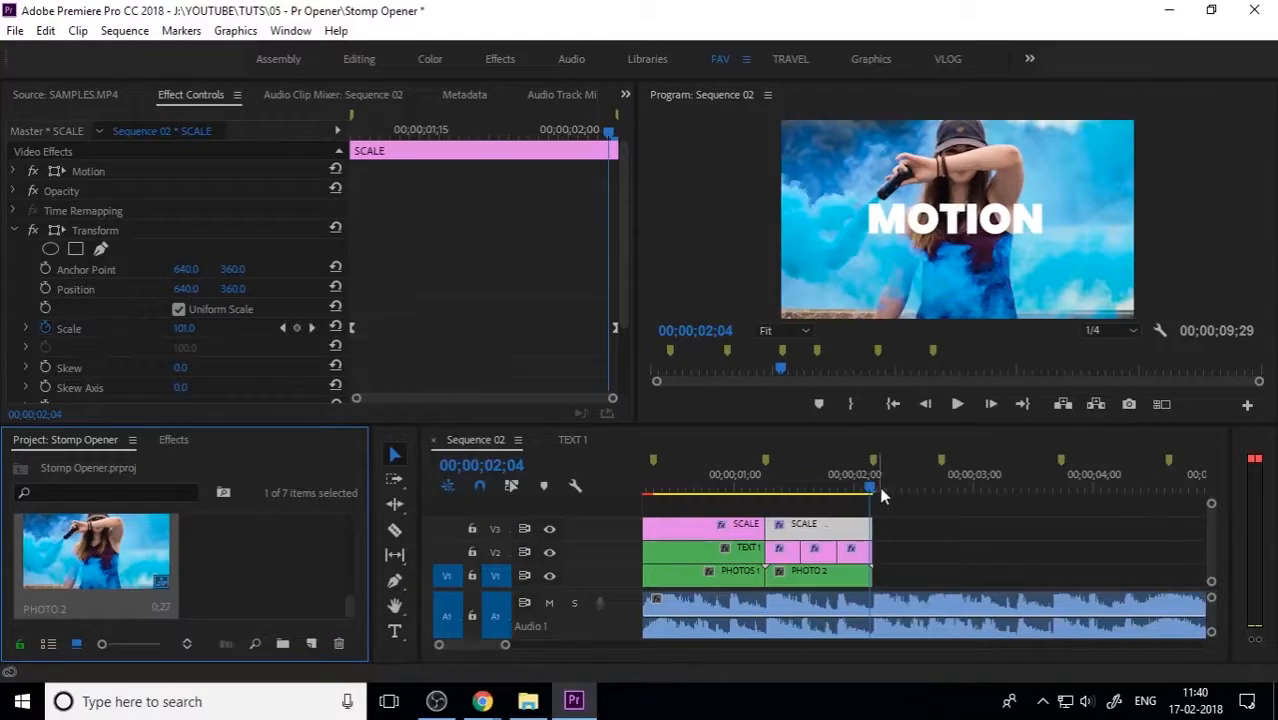
{"action": "left_click", "coordinate": [881, 493]}
{"action": "key", "text": "space"}
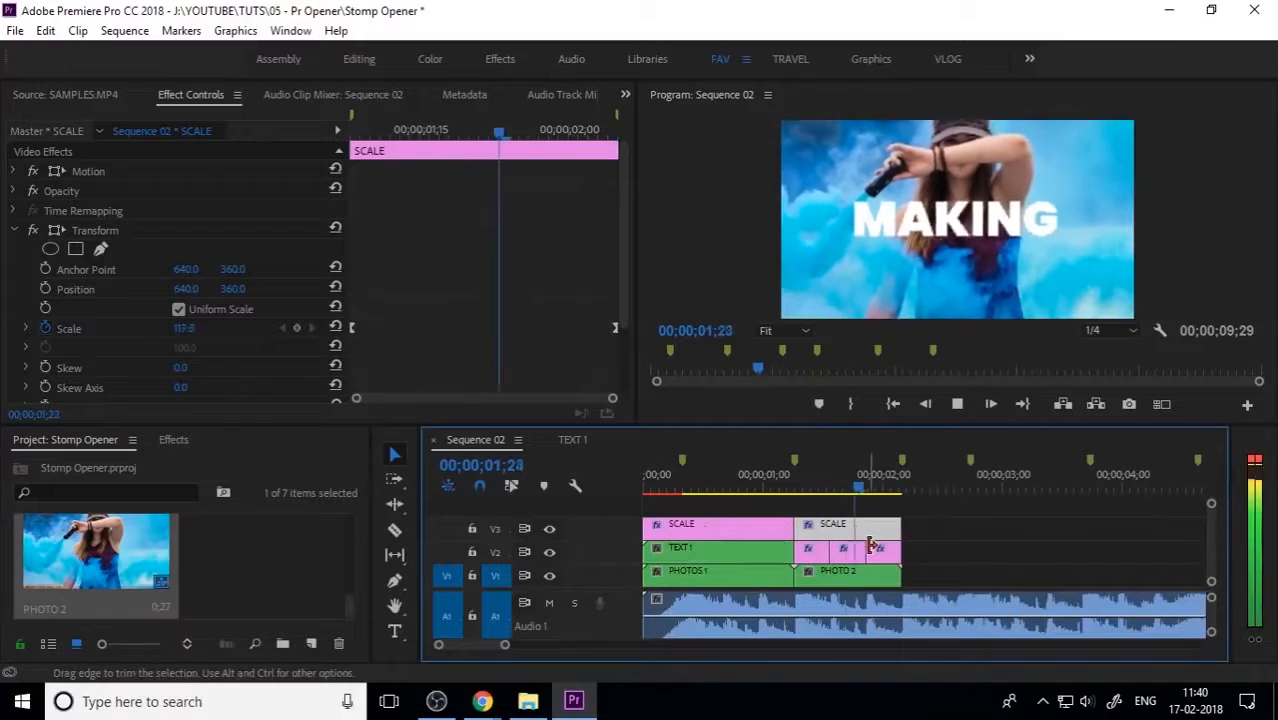
{"action": "scroll", "coordinate": [885, 535], "scroll_direction": "down", "scroll_amount": 1}
{"action": "key", "text": "space"}
{"action": "left_click_drag", "start_coordinate": [866, 487], "coordinate": [856, 488]}
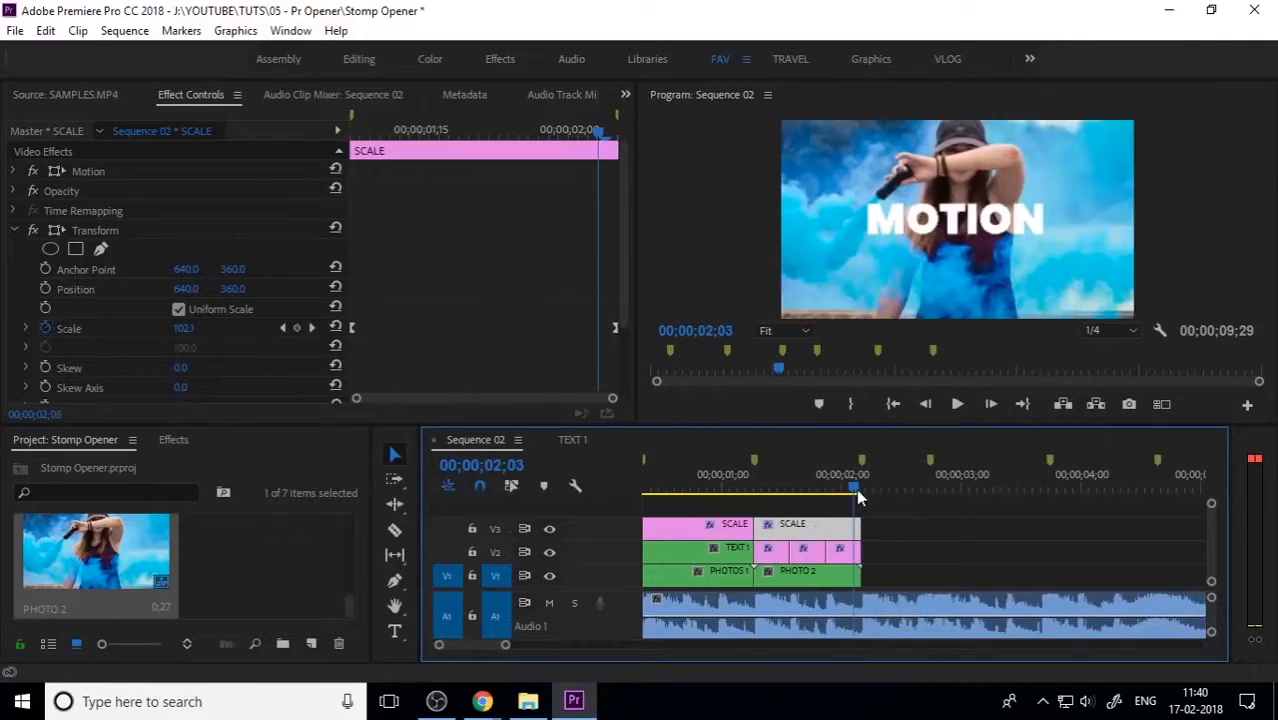
Nest the three title pieces above PHOTO 2 into a sequence named "TEXT 2".
{"action": "left_click_drag", "start_coordinate": [879, 554], "coordinate": [768, 553]}
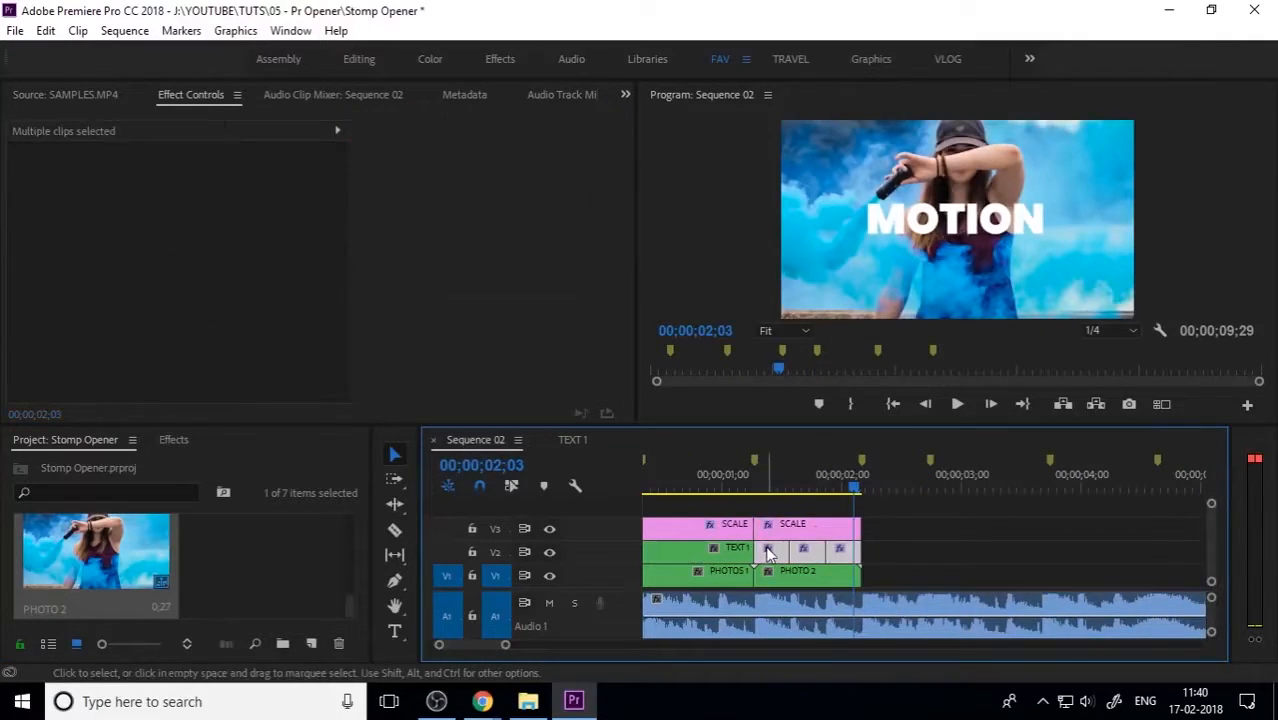
{"action": "right_click", "coordinate": [768, 553]}
{"action": "left_click", "coordinate": [845, 451]}
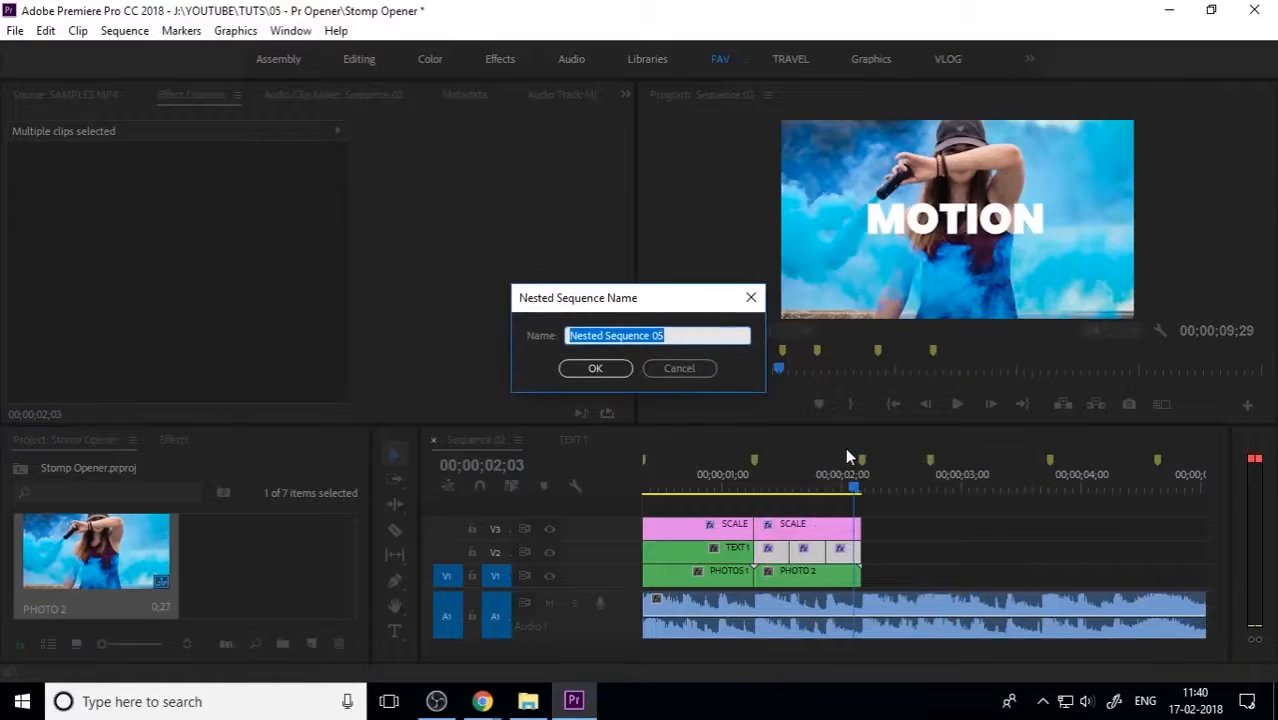
{"action": "type", "text": "TEX"}
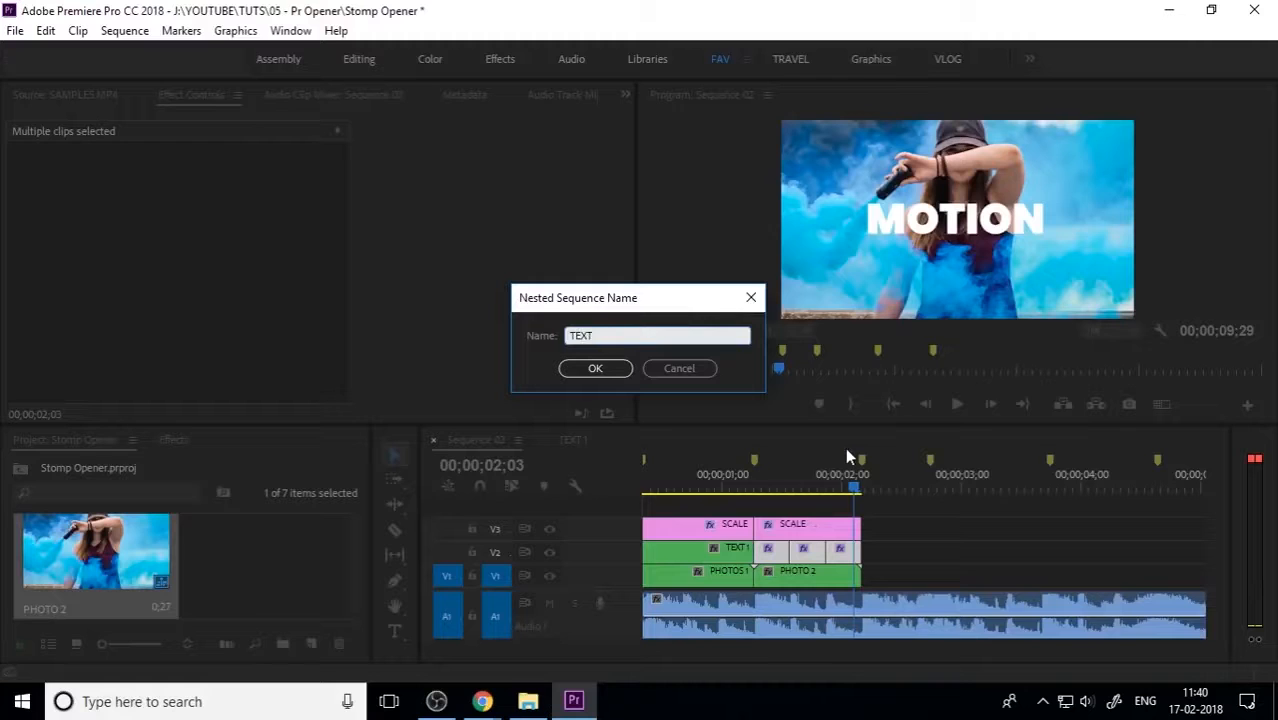
{"action": "type", "text": "T 2"}
{"action": "key", "text": "Return"}
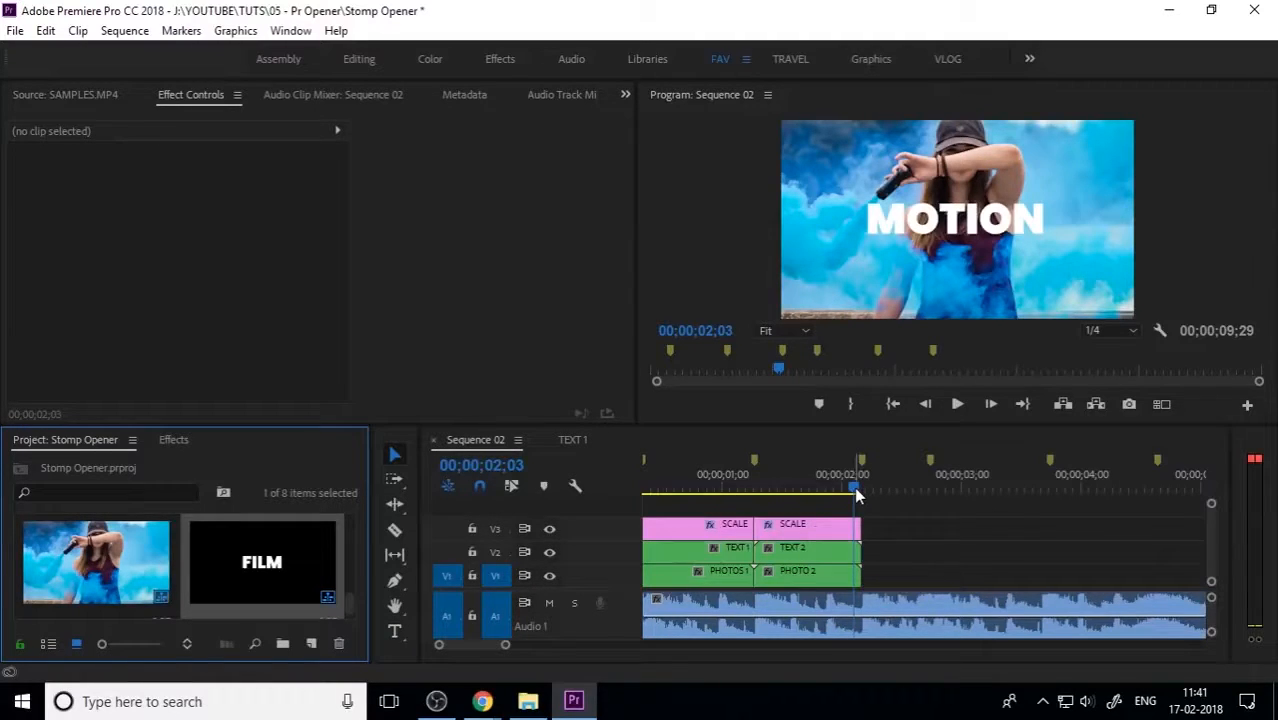
Place 6.jpg from the PHOTOS bin on V1 directly after PHOTO 2, at 00;00;02;04.
{"action": "left_click_drag", "start_coordinate": [860, 491], "coordinate": [855, 521]}
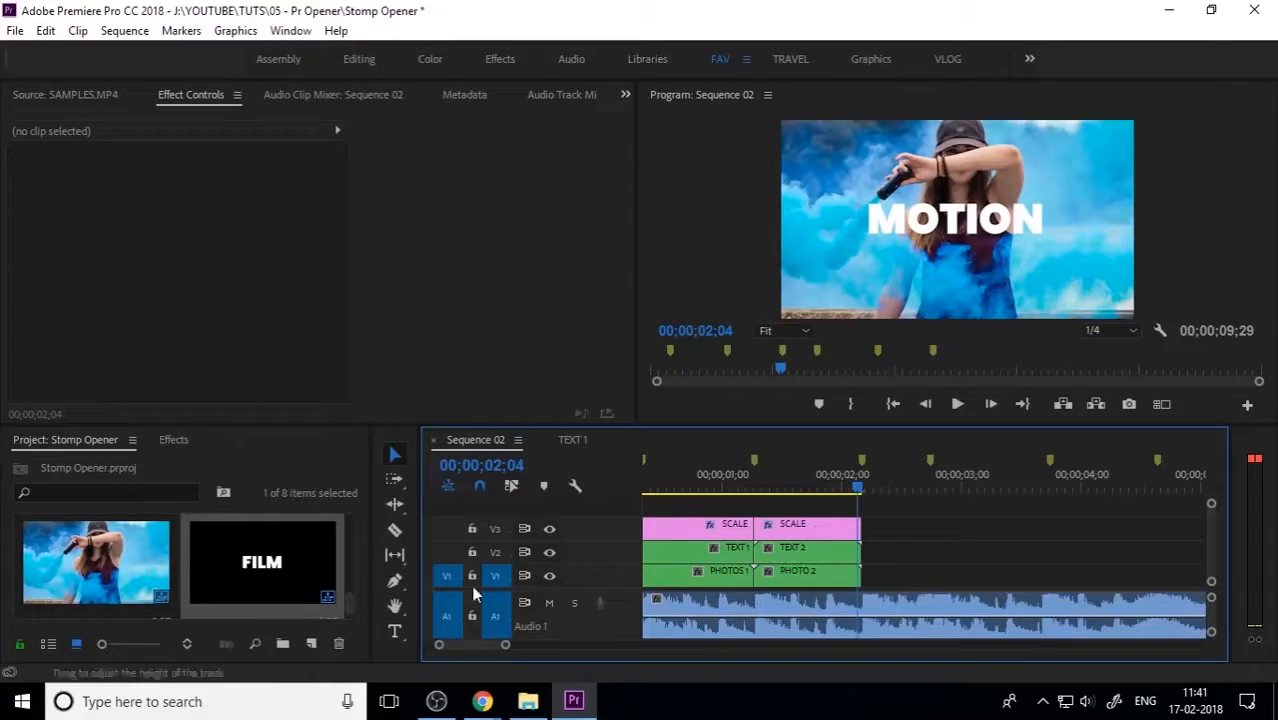
{"action": "scroll", "coordinate": [101, 582], "scroll_direction": "down", "scroll_amount": 3}
{"action": "double_click", "coordinate": [95, 548]}
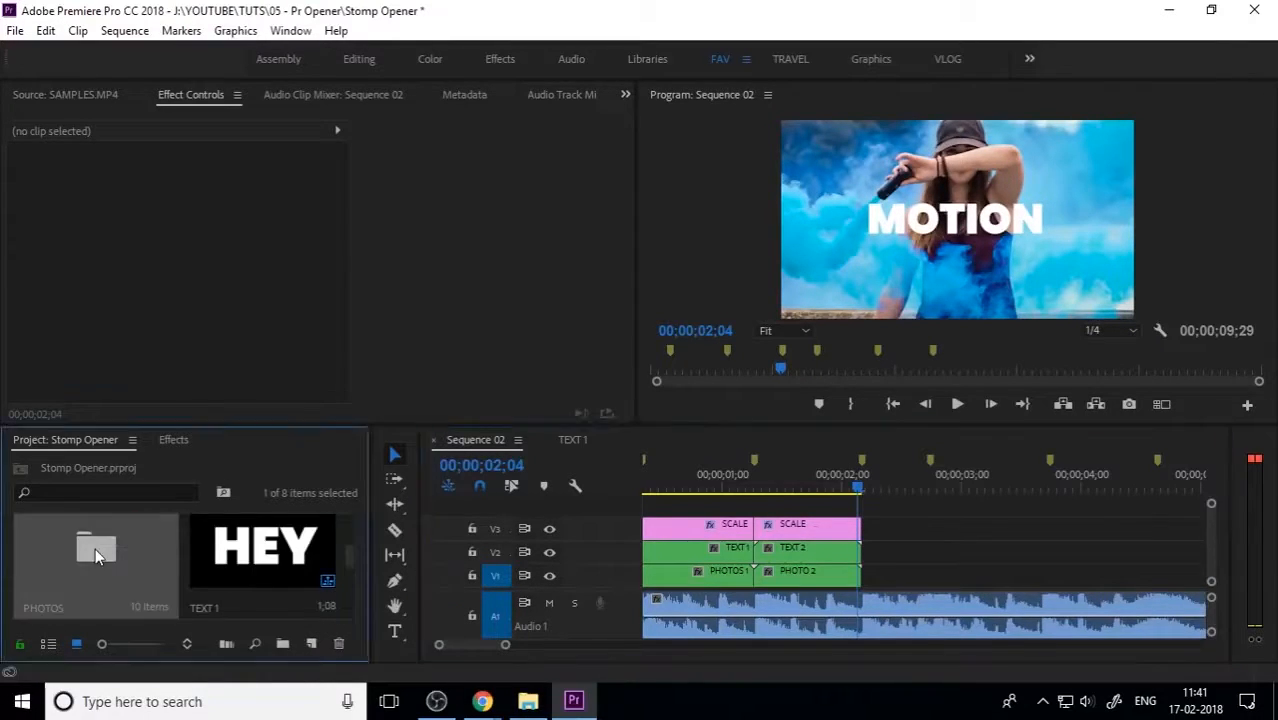
{"action": "scroll", "coordinate": [420, 375], "scroll_direction": "down", "scroll_amount": 2}
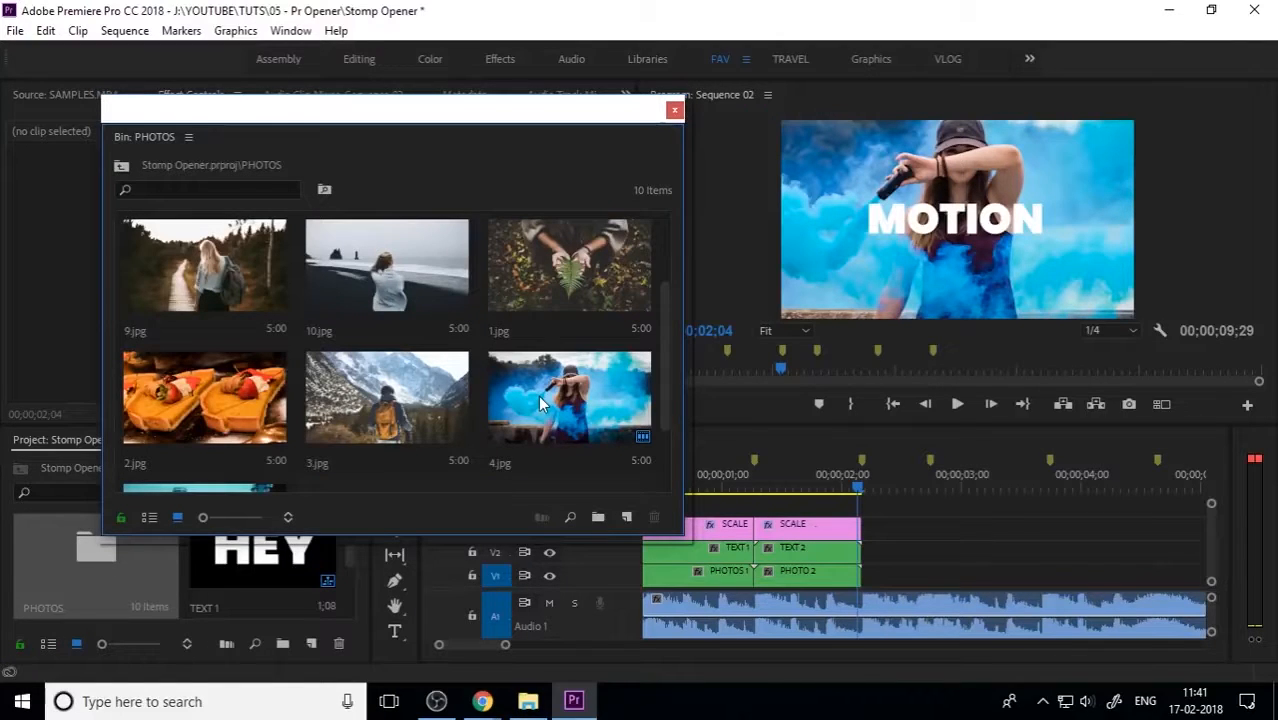
{"action": "scroll", "coordinate": [560, 399], "scroll_direction": "down", "scroll_amount": 2}
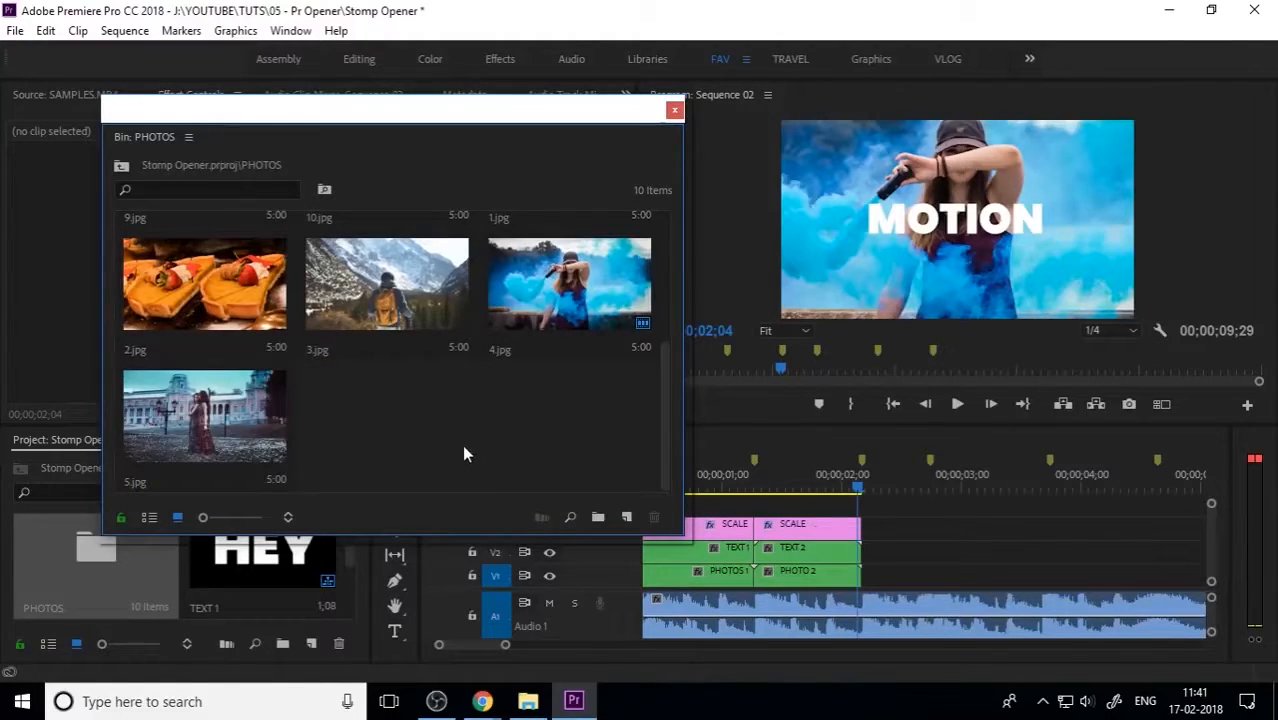
{"action": "scroll", "coordinate": [463, 453], "scroll_direction": "up", "scroll_amount": 4}
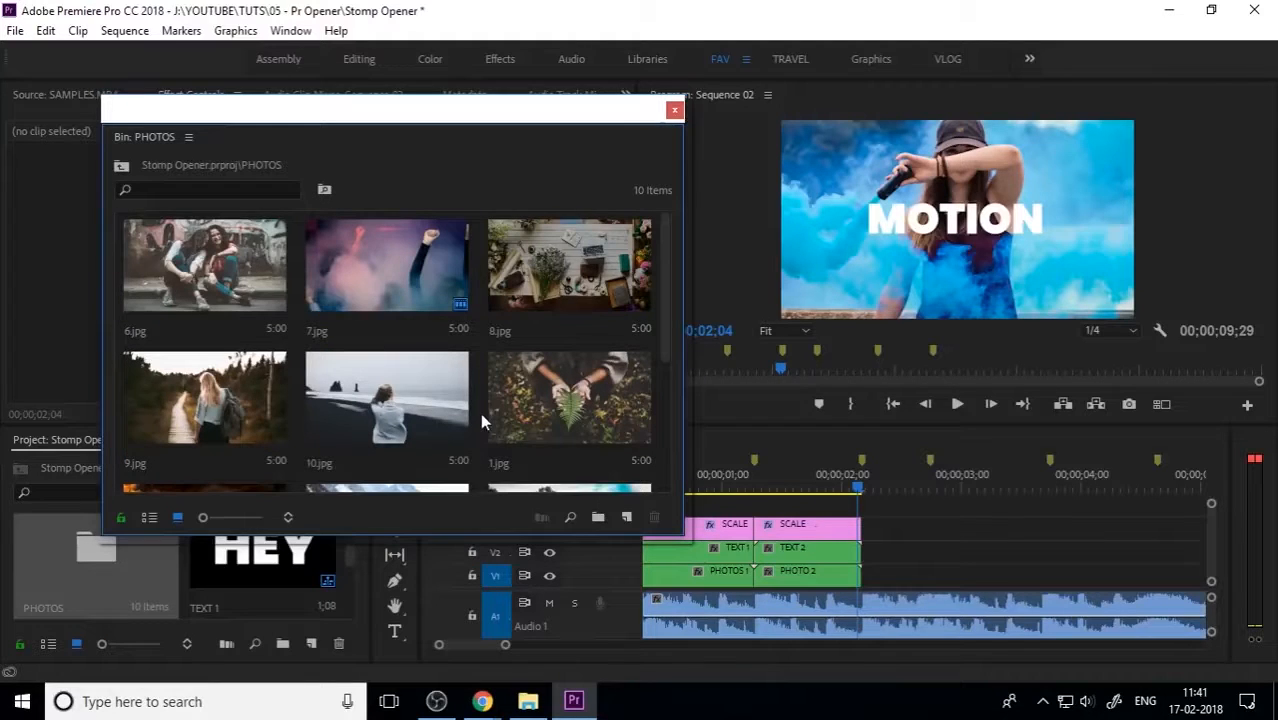
{"action": "left_click", "coordinate": [214, 300]}
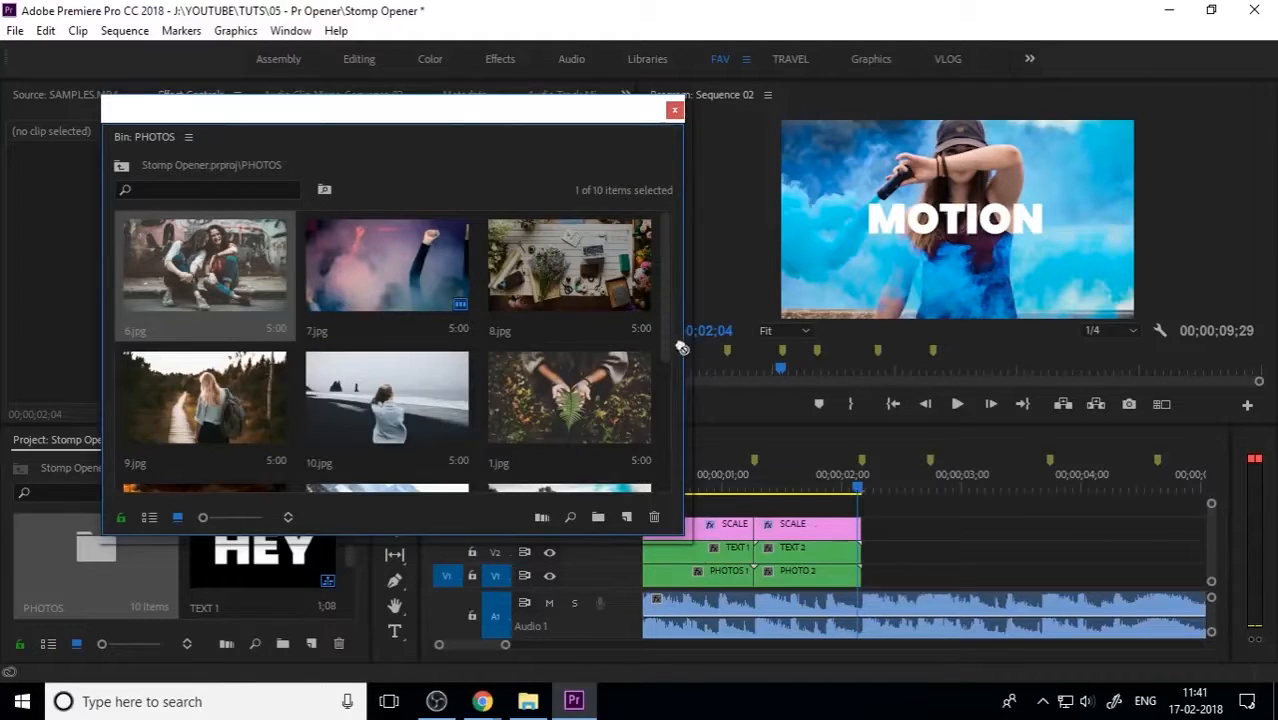
{"action": "left_click_drag", "start_coordinate": [919, 492], "coordinate": [872, 578]}
{"action": "left_click", "coordinate": [676, 112]}
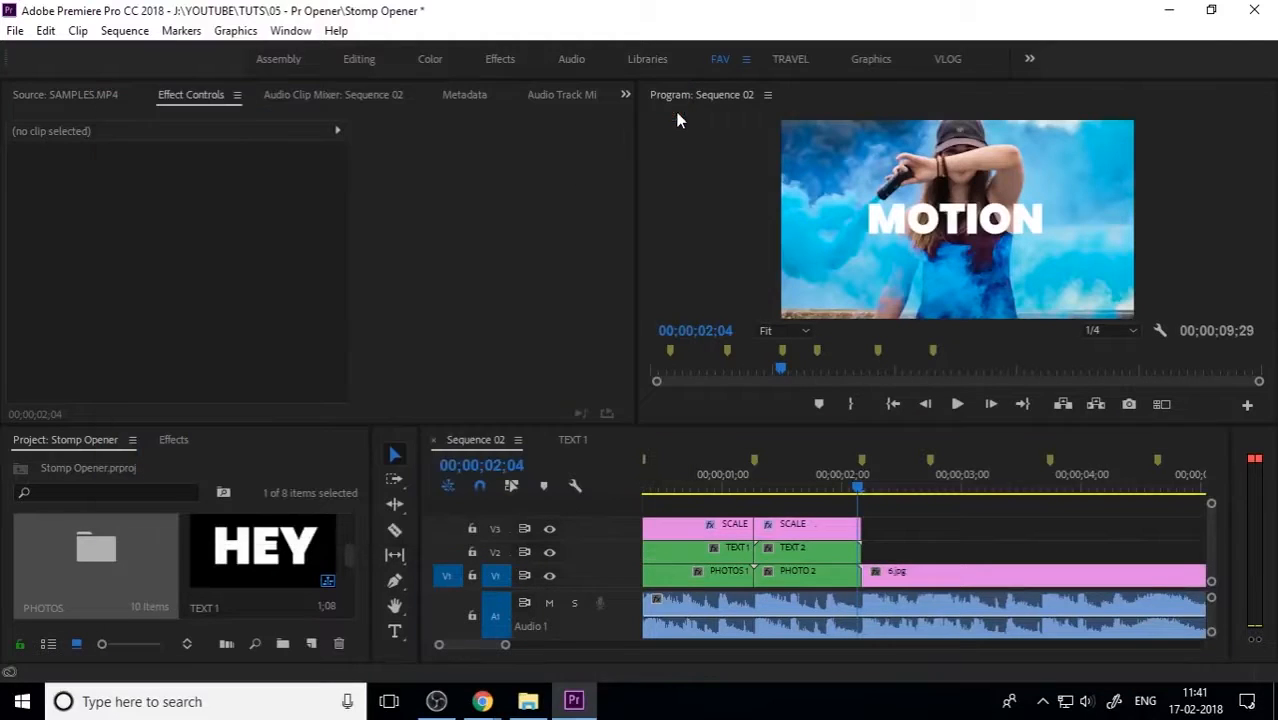
Trim the end of the 6.jpg clip on V1 back to the first marker after its start.
{"action": "left_click", "coordinate": [915, 477]}
{"action": "key", "text": "minus"}
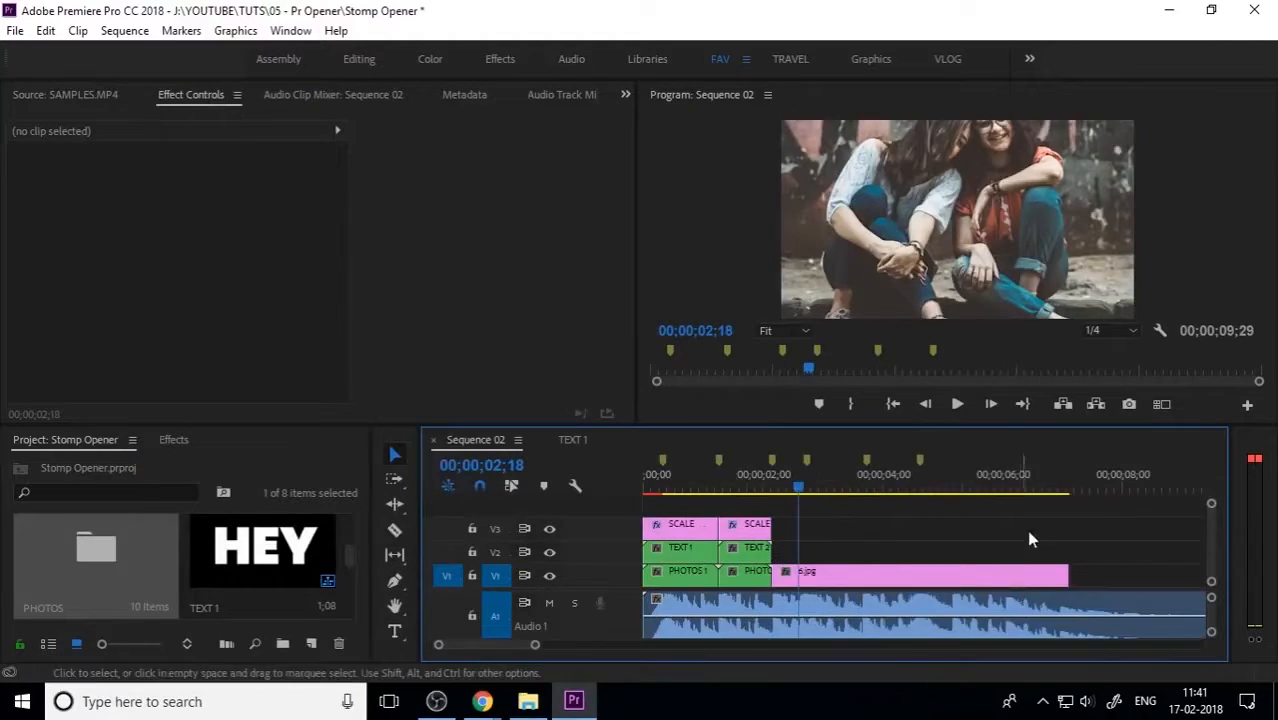
{"action": "left_click_drag", "start_coordinate": [1056, 577], "coordinate": [808, 576]}
{"action": "key", "text": "equal"}
{"action": "key", "text": "equal"}
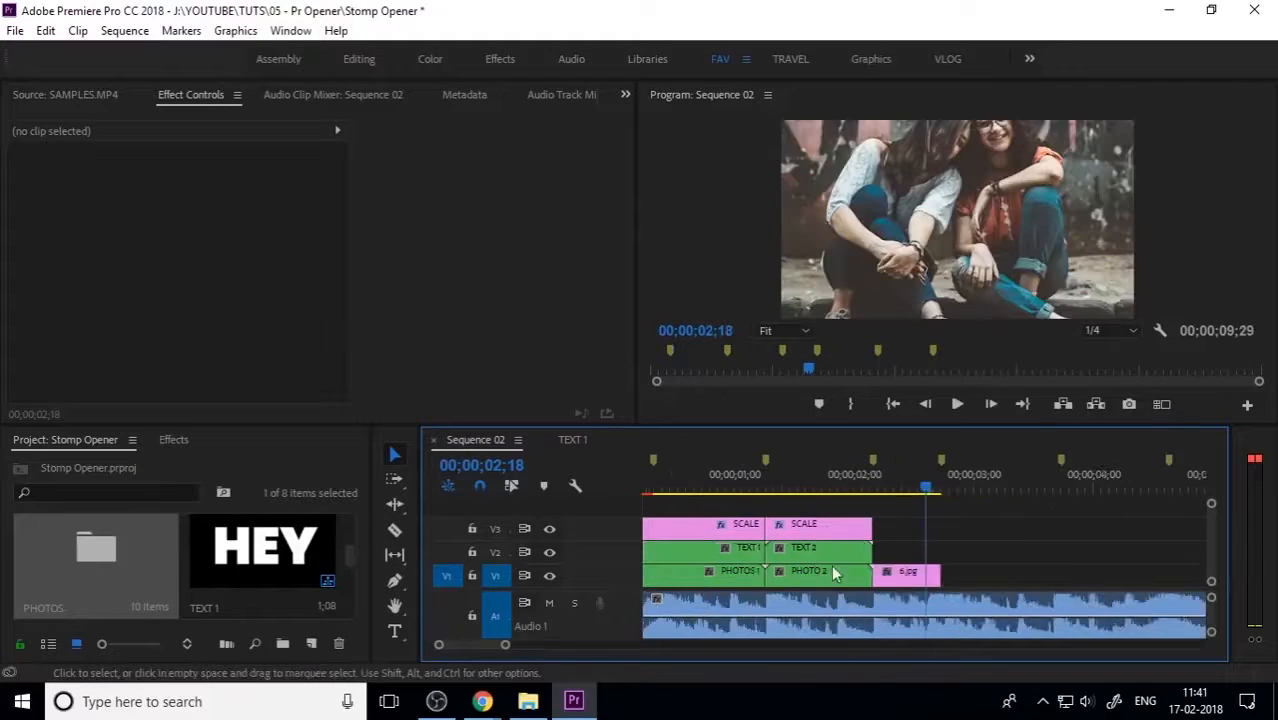
Apply Scale to Frame Size to 4.jpg inside the nested PHOTO 2 sequence and return to Sequence 02.
{"action": "left_click_drag", "start_coordinate": [803, 487], "coordinate": [862, 487]}
{"action": "left_click", "coordinate": [759, 487]}
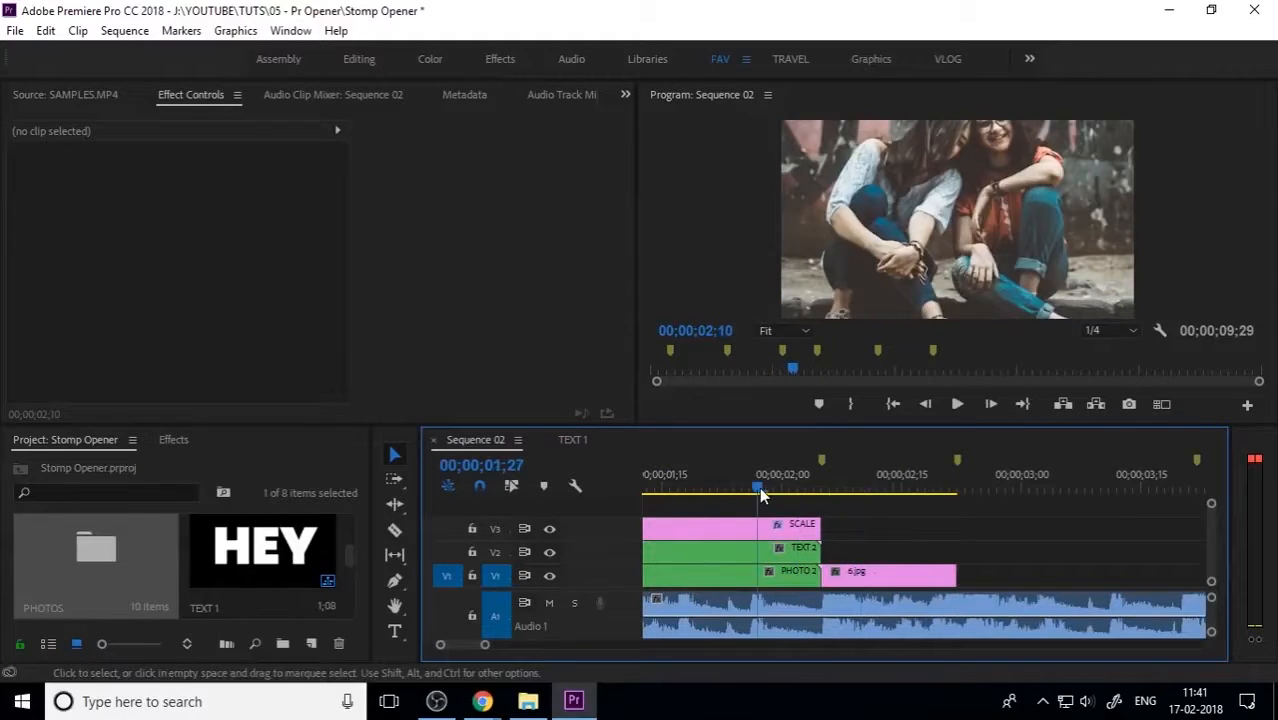
{"action": "double_click", "coordinate": [758, 578]}
{"action": "right_click", "coordinate": [681, 554]}
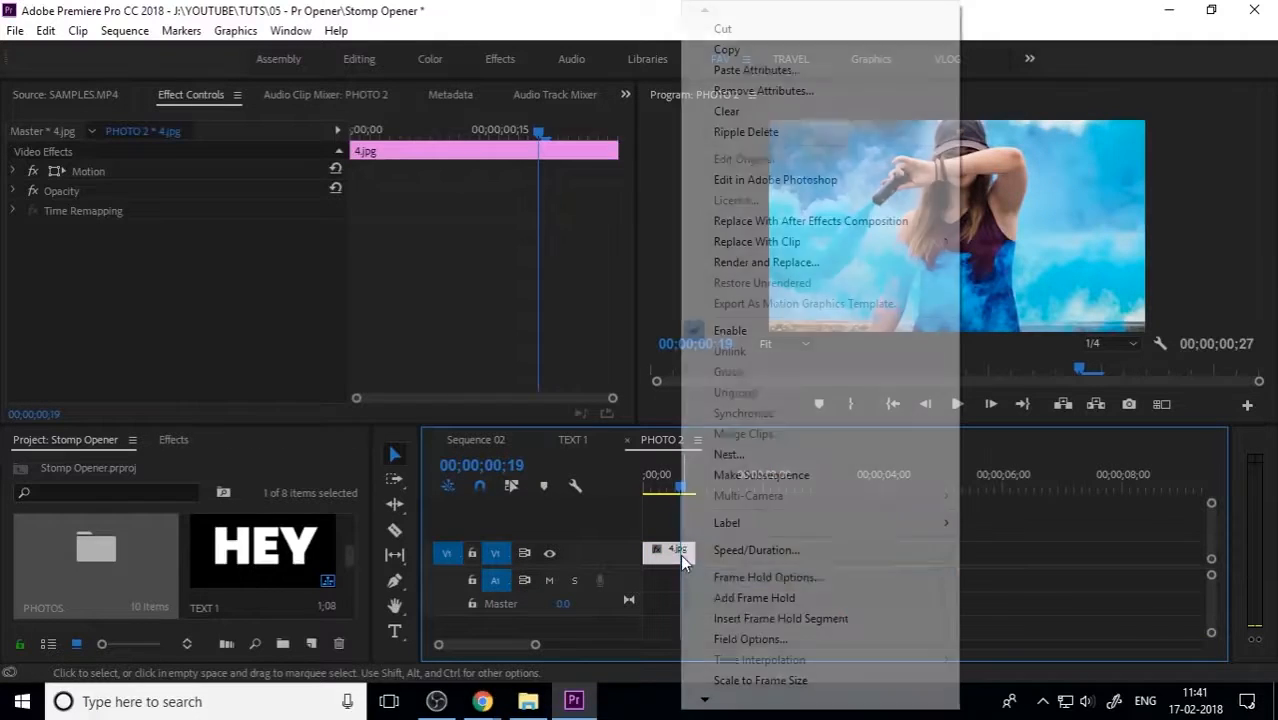
{"action": "left_click", "coordinate": [753, 684]}
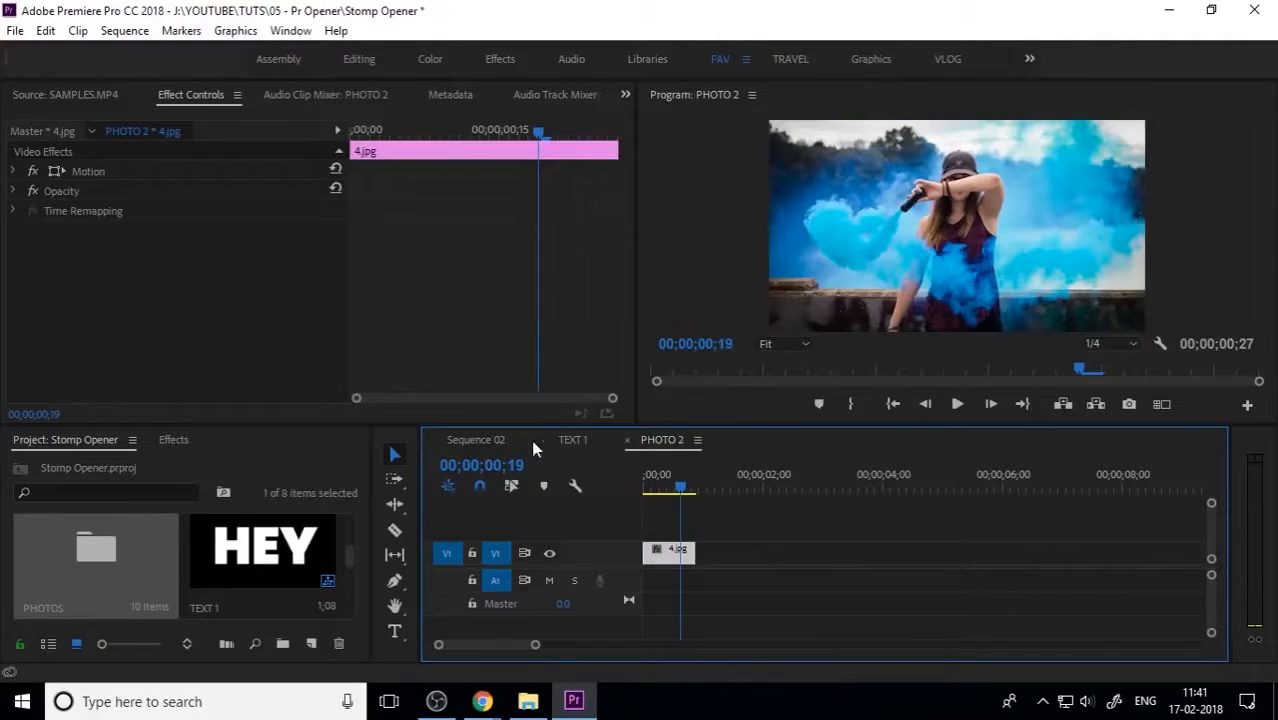
{"action": "left_click", "coordinate": [628, 441]}
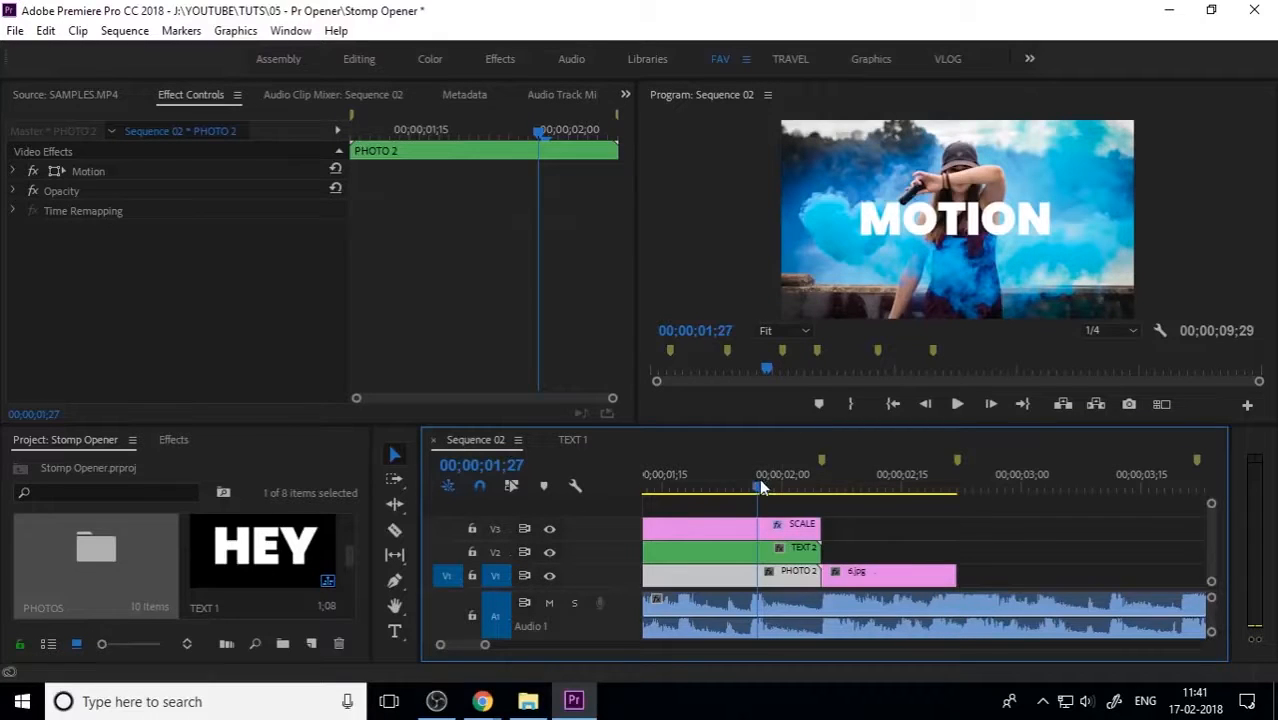
Apply Scale to Frame Size to the 6.jpg clip on V1 of Sequence 02.
{"action": "left_click_drag", "start_coordinate": [760, 482], "coordinate": [882, 507]}
{"action": "key", "text": "minus"}
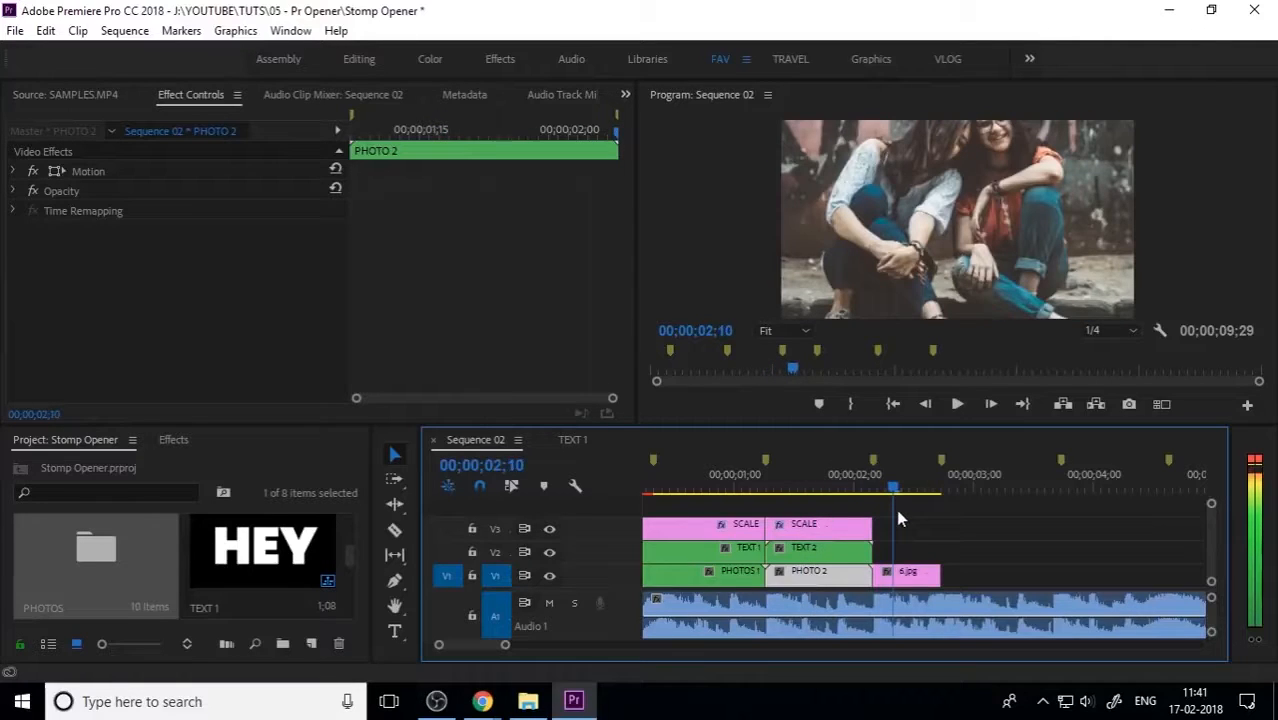
{"action": "left_click", "coordinate": [903, 573]}
{"action": "right_click", "coordinate": [903, 573]}
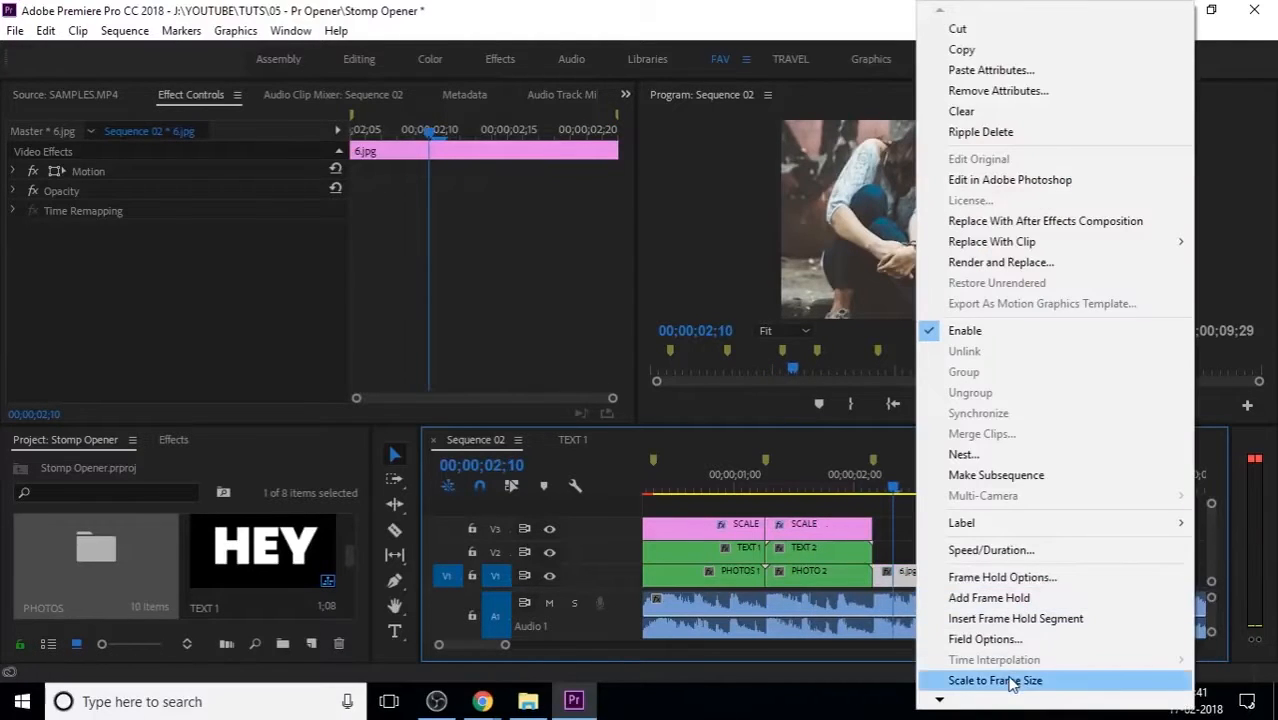
{"action": "left_click", "coordinate": [1012, 684]}
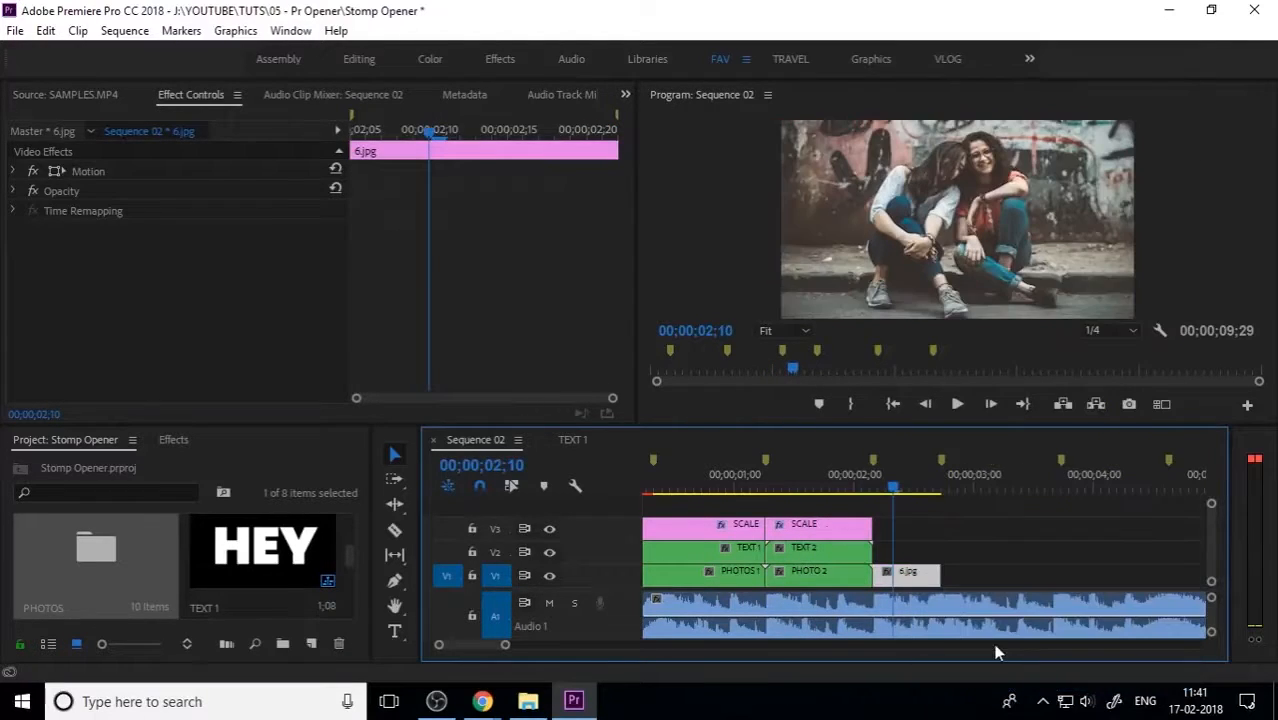
Nest the 6.jpg clip into a sequence named "PHOTOS 3".
{"action": "right_click", "coordinate": [902, 574]}
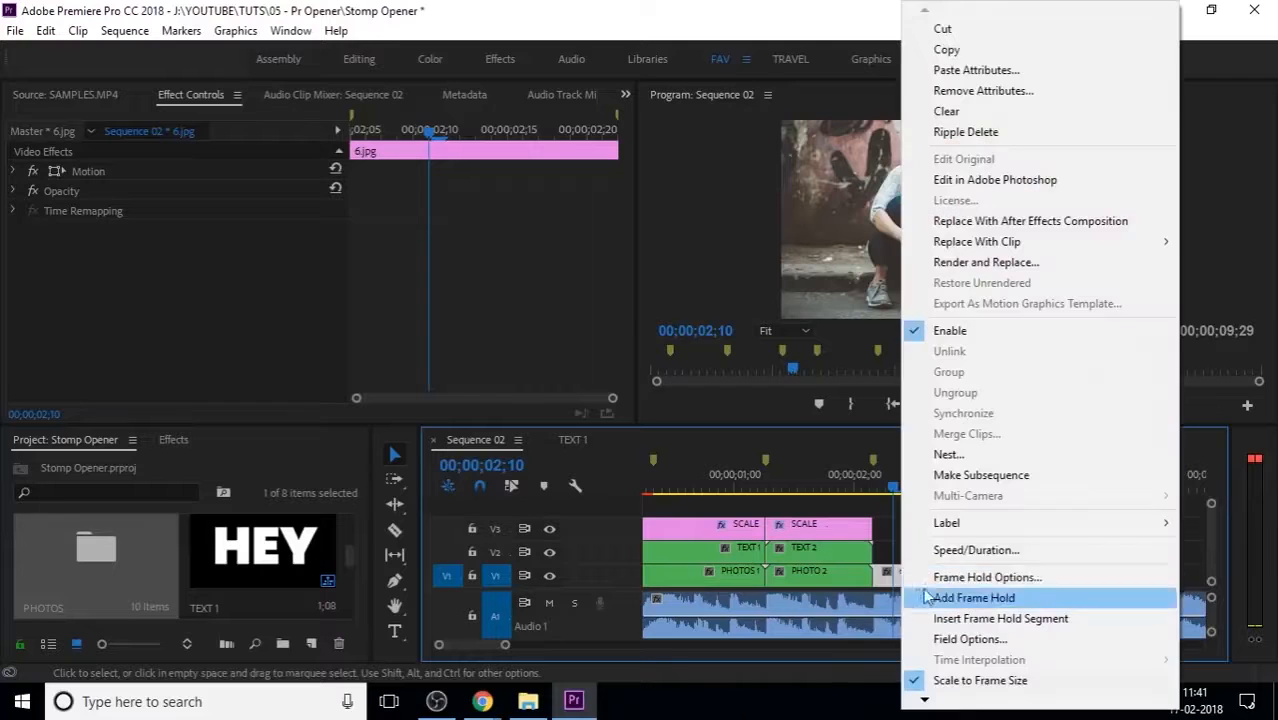
{"action": "left_click", "coordinate": [945, 454]}
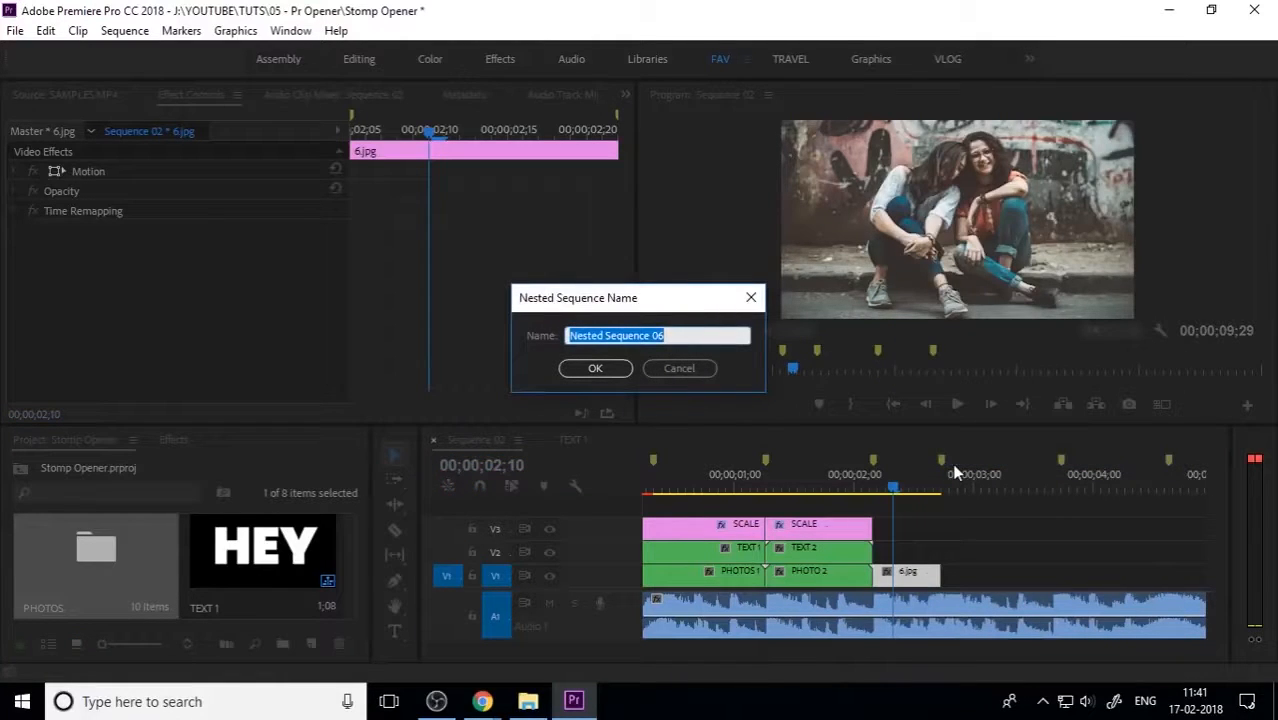
{"action": "type", "text": "PHOTOS 3"}
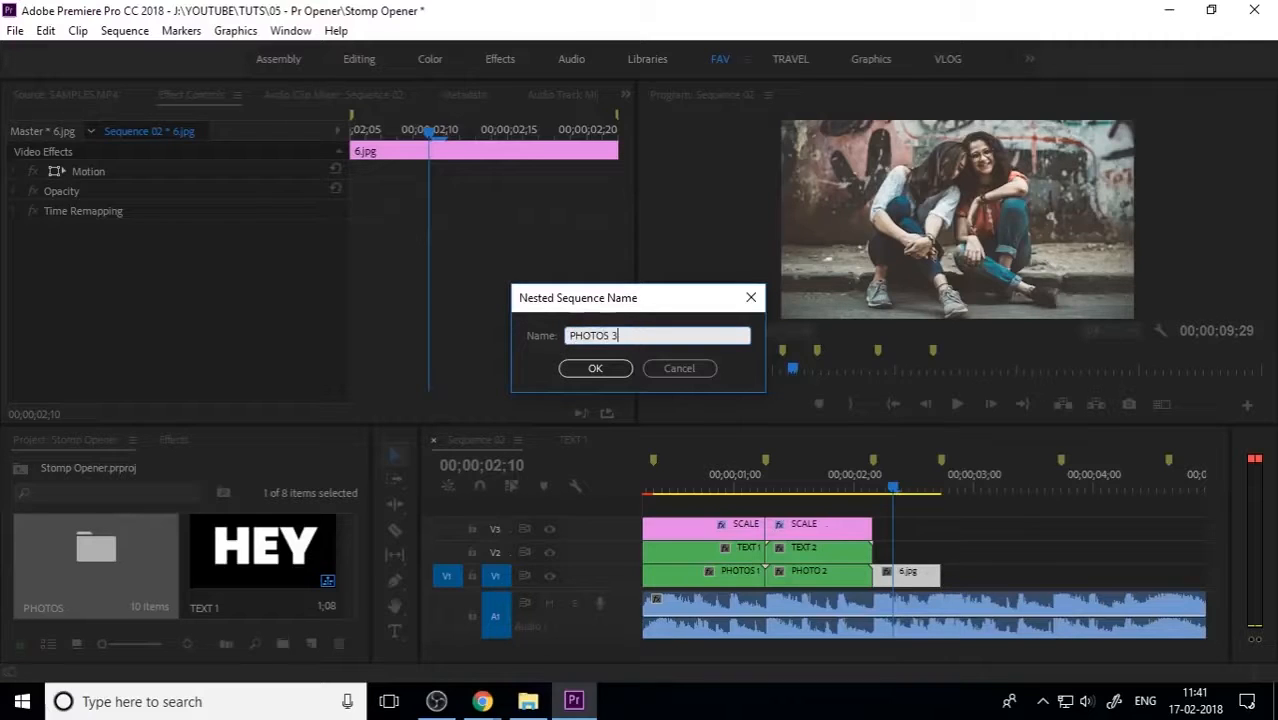
{"action": "key", "text": "Return"}
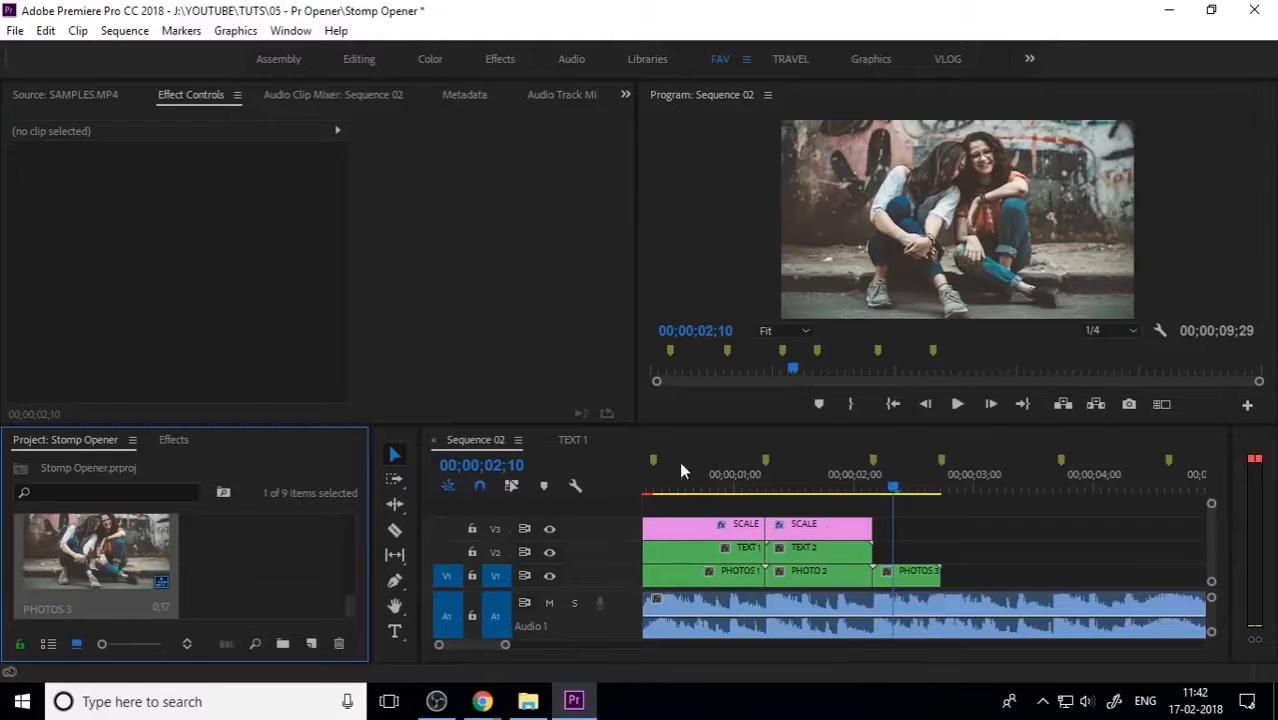
Copy the ITS title from the TEXT 1 sequence onto V2 above PHOTOS 3 in Sequence 02, spanning that clip.
{"action": "left_click", "coordinate": [577, 444]}
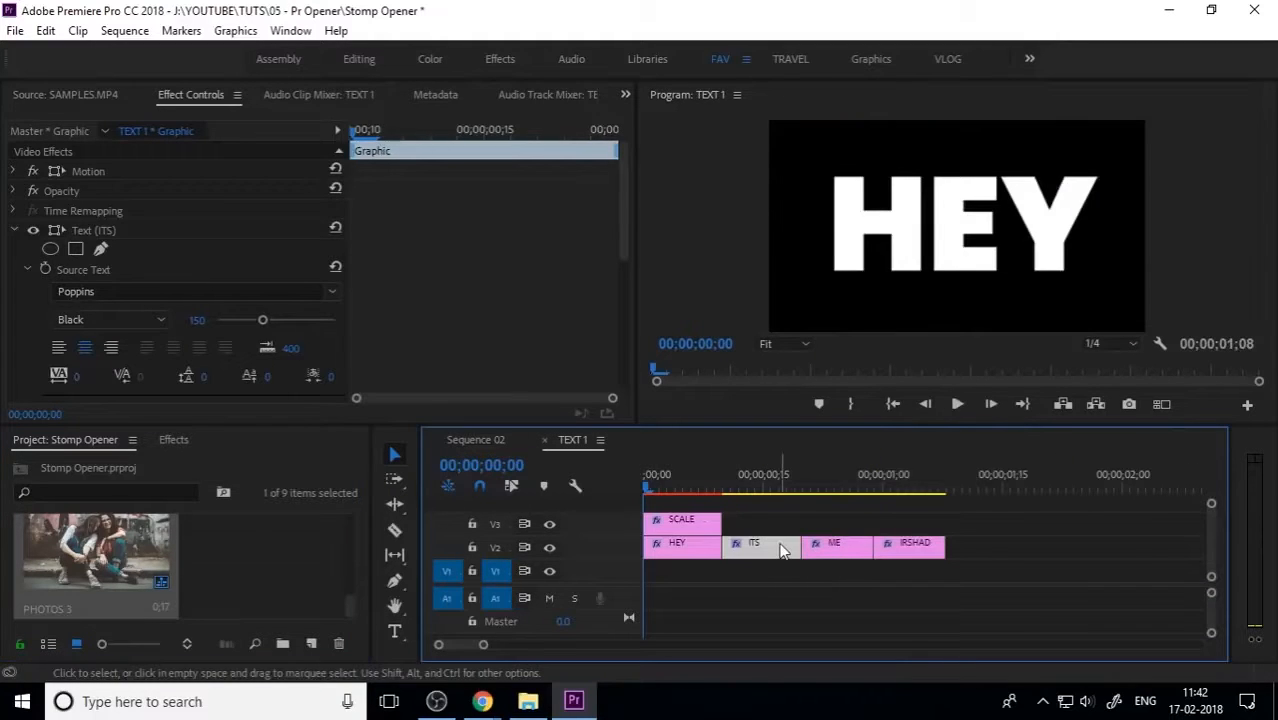
{"action": "left_click", "coordinate": [460, 438]}
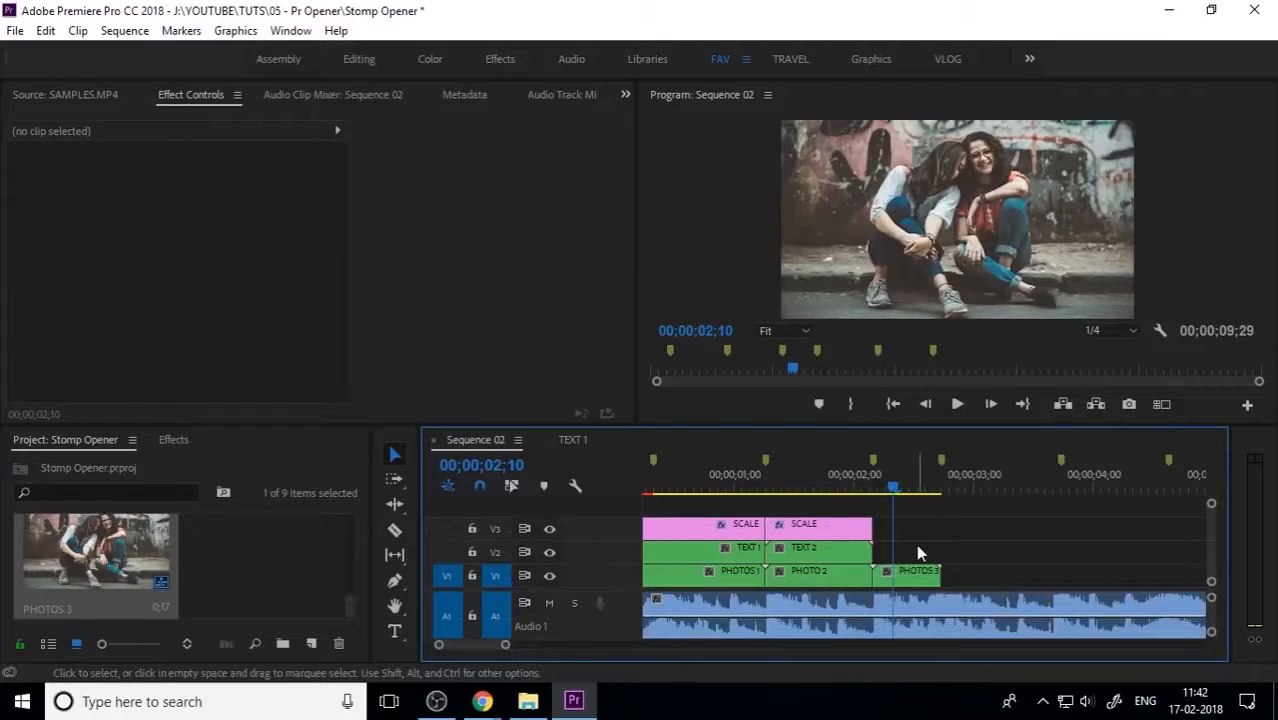
{"action": "key", "text": "ctrl+v"}
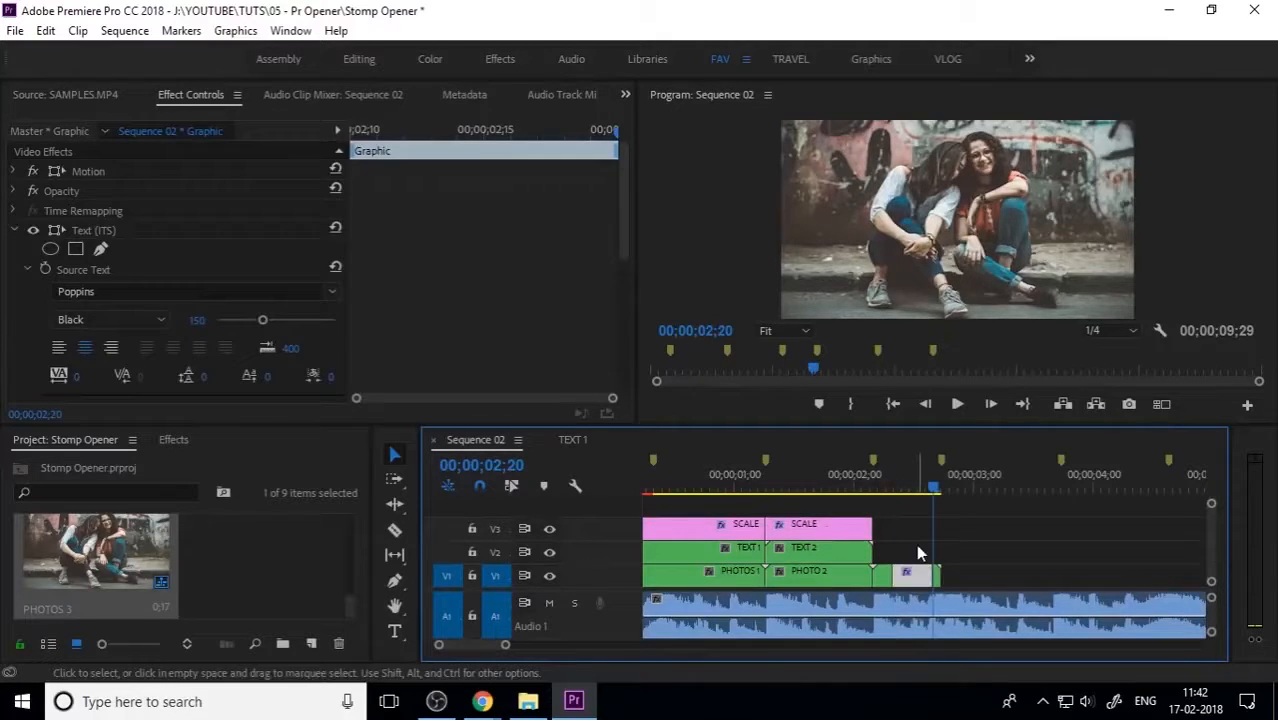
{"action": "key", "text": "ctrl+z"}
{"action": "left_click", "coordinate": [977, 484]}
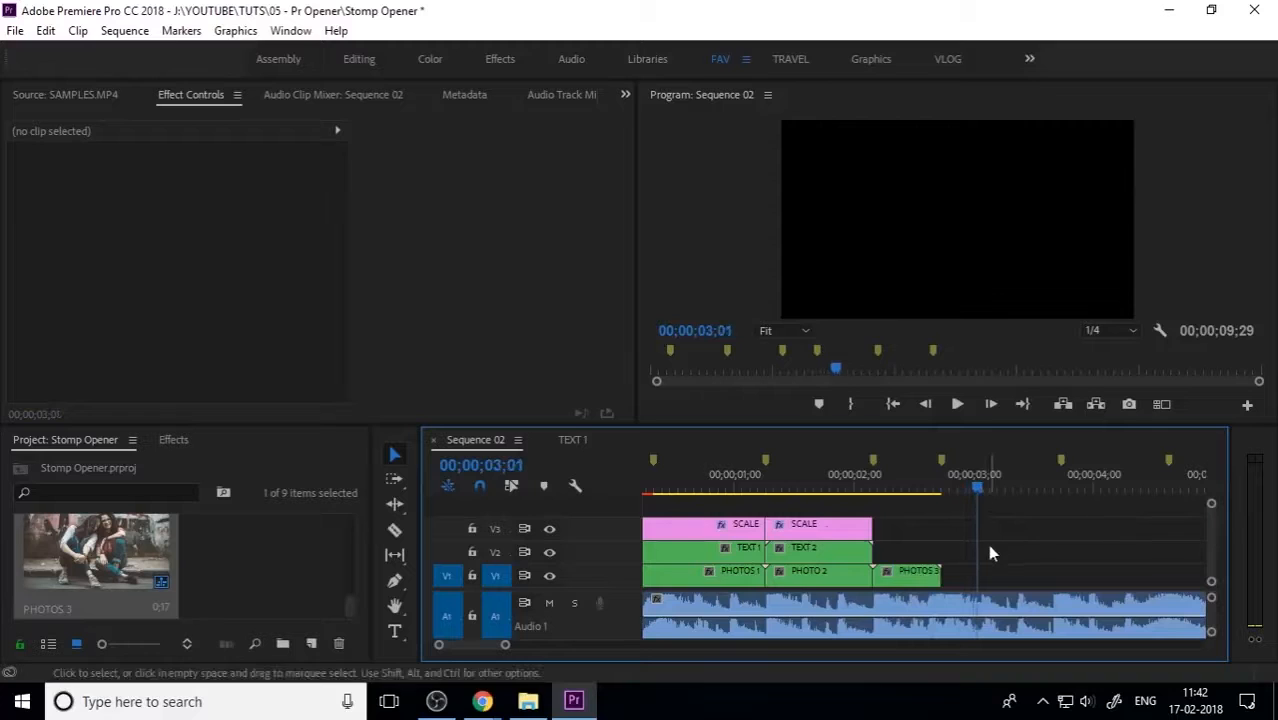
{"action": "key", "text": "ctrl+v"}
{"action": "left_click_drag", "start_coordinate": [993, 576], "coordinate": [941, 553]}
Split the ITS title above PHOTOS 3 at the beats into four pieces.
{"action": "left_click", "coordinate": [898, 487]}
{"action": "key", "text": "="}
{"action": "key", "text": "space"}
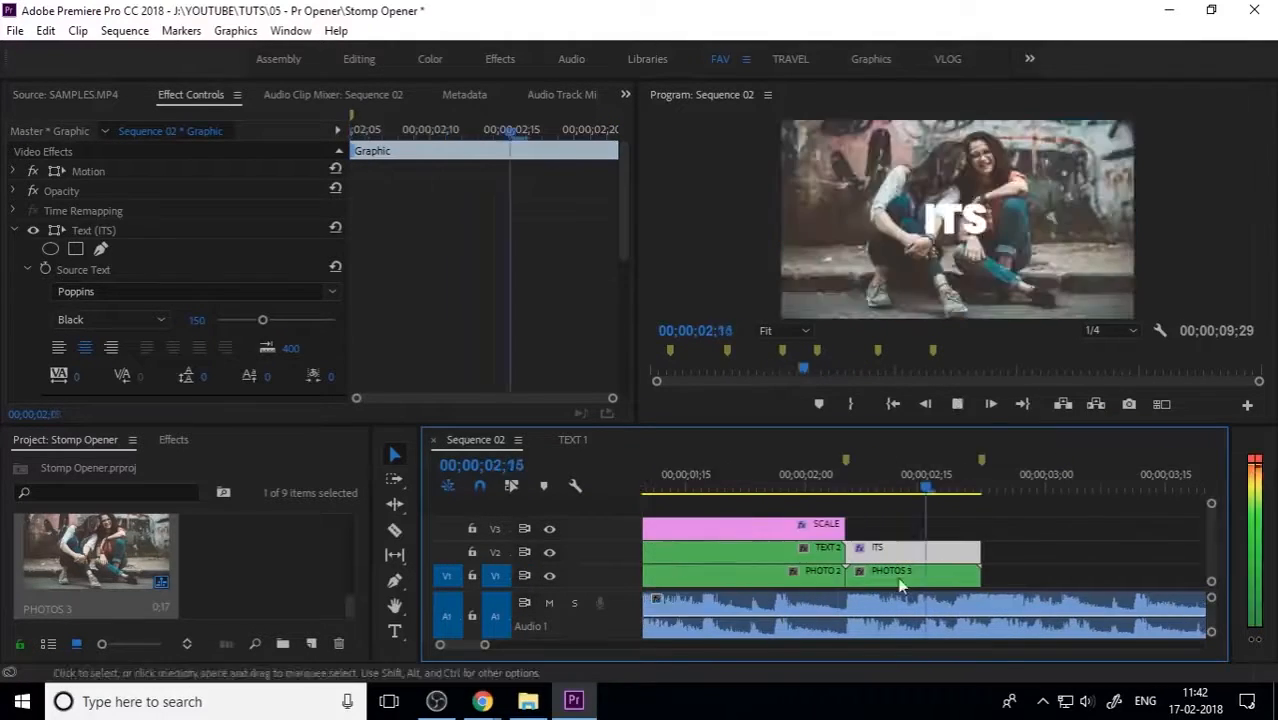
{"action": "left_click", "coordinate": [861, 486]}
{"action": "key", "text": "ctrl+k"}
{"action": "key", "text": "Right"}
{"action": "left_click", "coordinate": [900, 556]}
{"action": "key", "text": "ctrl+k"}
{"action": "key", "text": "space"}
{"action": "key", "text": "space"}
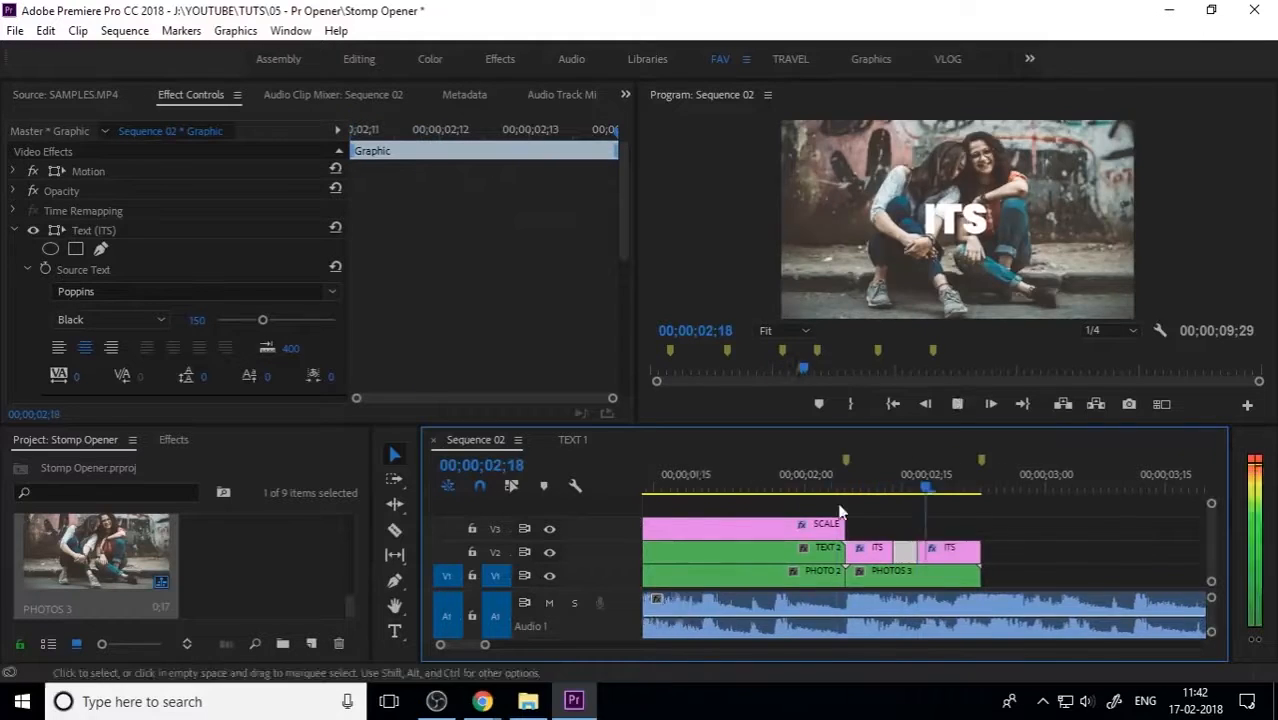
{"action": "key", "text": "="}
{"action": "key", "text": "="}
{"action": "key", "text": "ctrl+k"}
Change the text of the first two title pieces above PHOTOS 3 to DESIGN and CAN.
{"action": "key", "text": "-"}
{"action": "key", "text": "-"}
{"action": "left_click", "coordinate": [841, 488]}
{"action": "left_click", "coordinate": [841, 553]}
{"action": "left_click", "coordinate": [397, 631]}
{"action": "double_click", "coordinate": [955, 219]}
{"action": "type", "text": "DESIGN"}
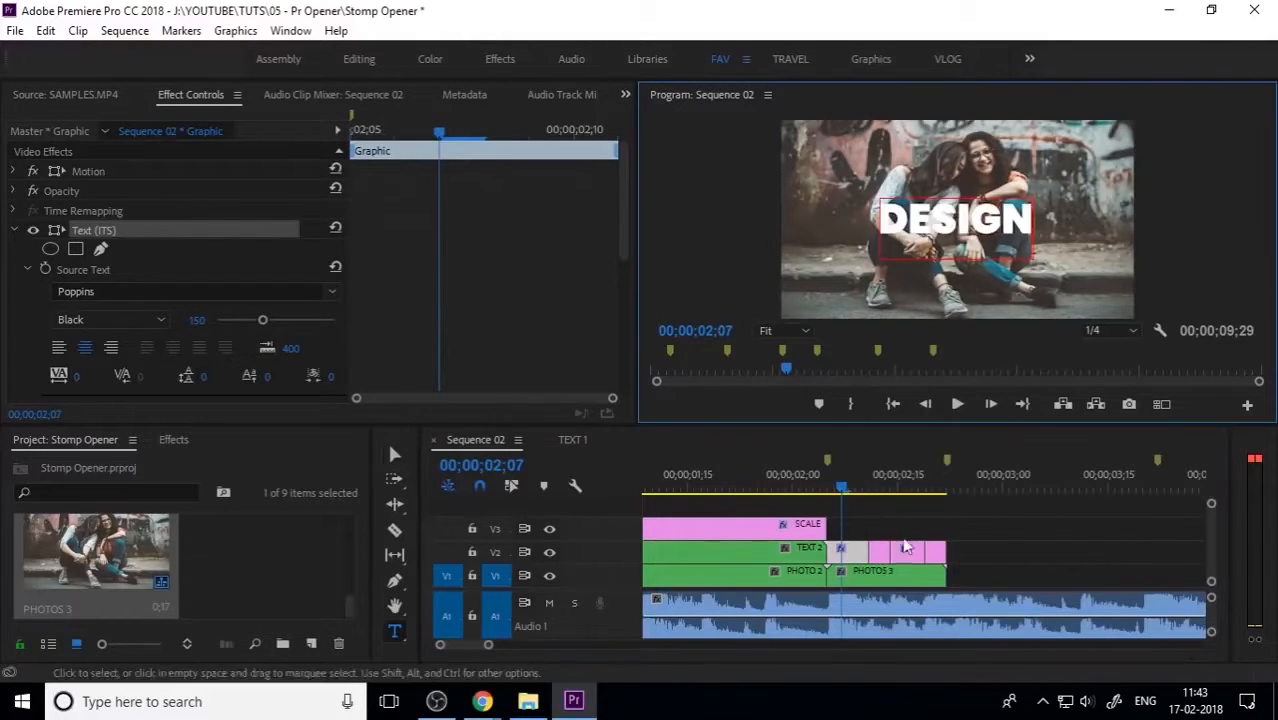
{"action": "left_click", "coordinate": [884, 487]}
{"action": "double_click", "coordinate": [945, 218]}
{"action": "type", "text": "CAN"}
Change the text of the last two title pieces above PHOTOS 3 to VFX and ANIMATION.
{"action": "left_click", "coordinate": [911, 487]}
{"action": "double_click", "coordinate": [958, 218]}
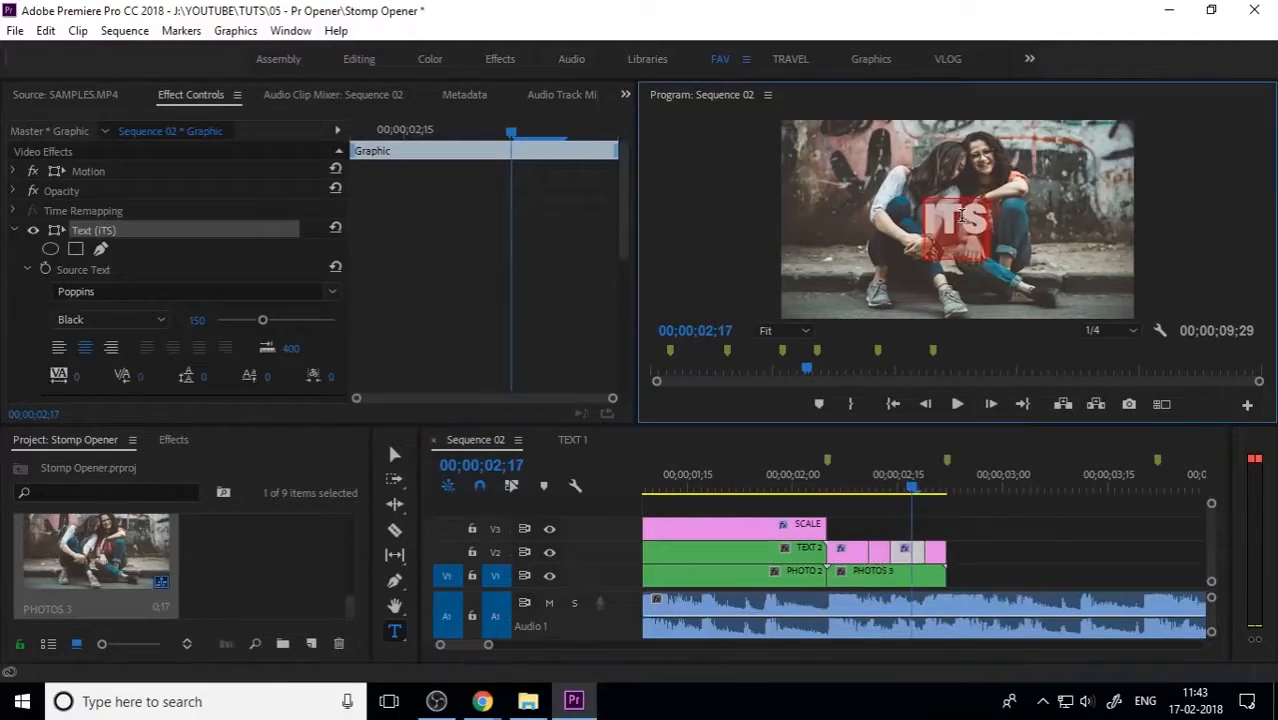
{"action": "type", "text": "VFX"}
{"action": "left_click", "coordinate": [394, 454]}
{"action": "left_click", "coordinate": [932, 487]}
{"action": "double_click", "coordinate": [955, 218]}
{"action": "type", "text": "ANIMATION"}
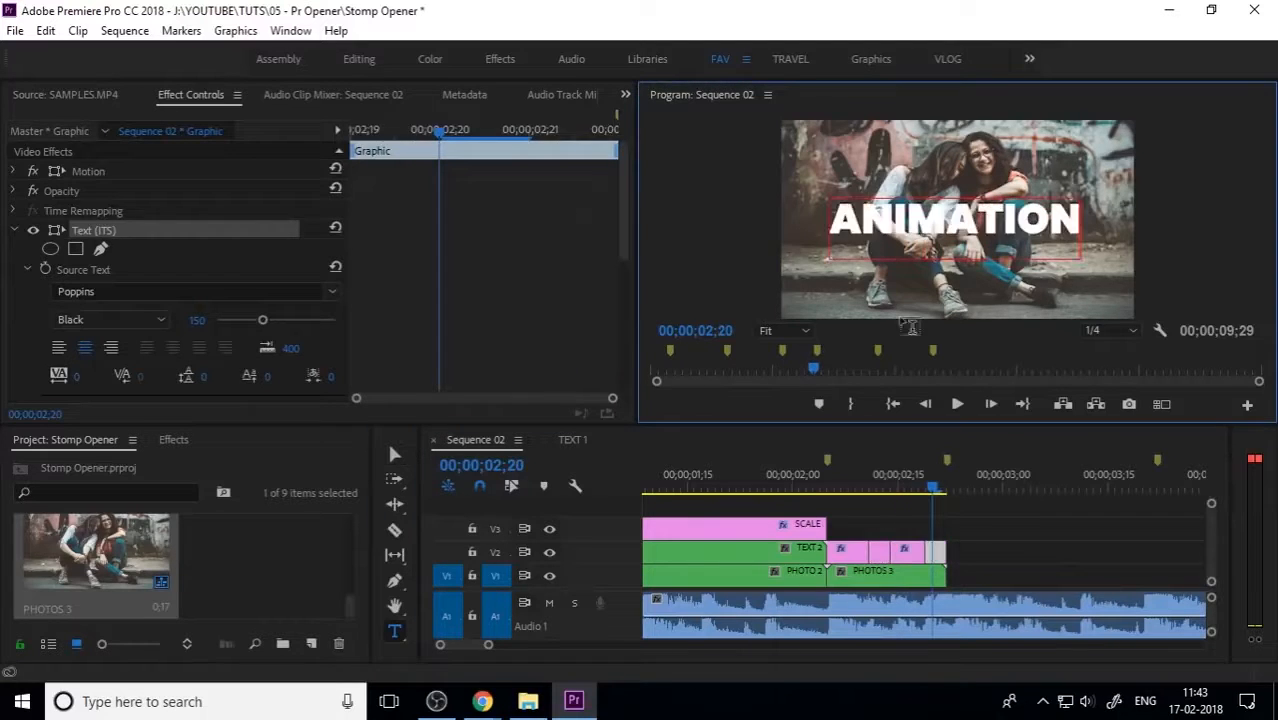
{"action": "left_click", "coordinate": [394, 454]}
Nest the four title pieces above PHOTOS 3 into a sequence named "TEXT 3".
{"action": "left_click", "coordinate": [900, 520]}
{"action": "left_click_drag", "start_coordinate": [932, 487], "coordinate": [829, 496]}
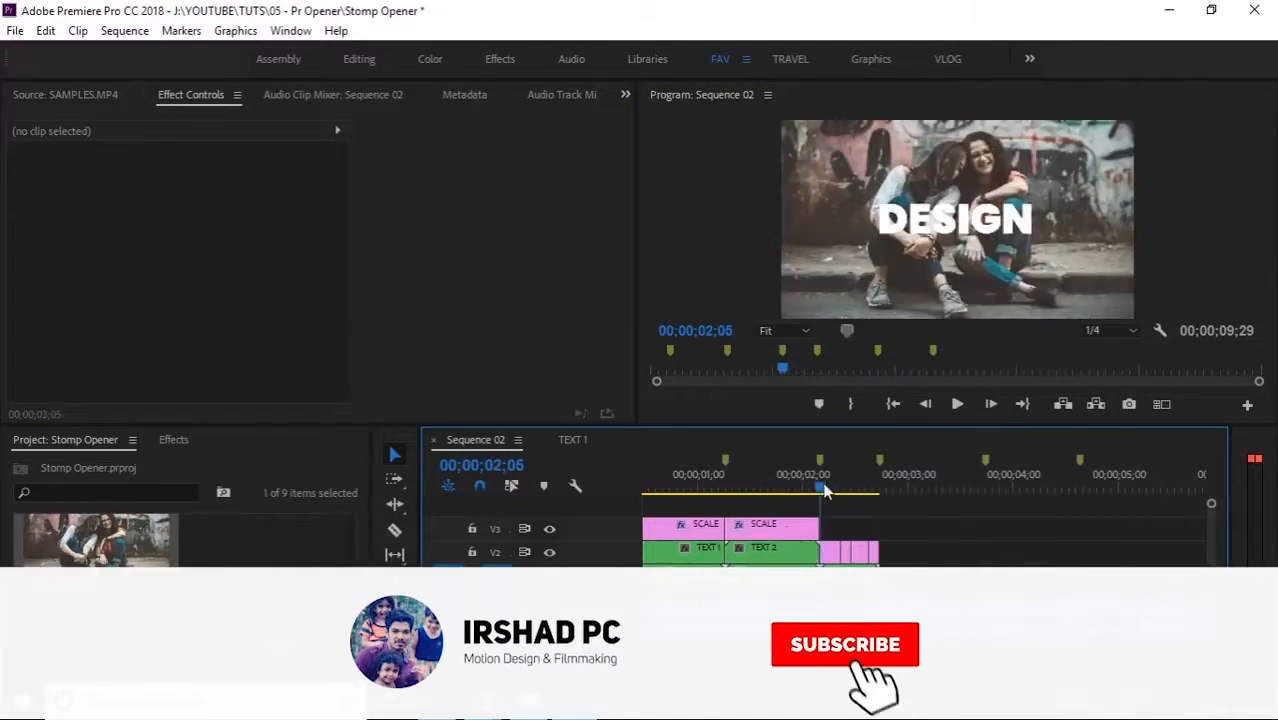
{"action": "type", "text": "TEXT 3"}
{"action": "key", "text": "Return"}
Duplicate the SCALE adjustment layer onto V3 above TEXT 3 and fit its length and end Scale keyframe to that clip.
{"action": "left_click_drag", "start_coordinate": [780, 525], "coordinate": [876, 525], "text": "alt"}
{"action": "left_click_drag", "start_coordinate": [613, 328], "coordinate": [462, 328]}
{"action": "left_click_drag", "start_coordinate": [913, 525], "coordinate": [879, 525]}
Play back Sequence 02 to check the timing of the TEXT 3 titles and their scale animation.
{"action": "left_click", "coordinate": [790, 489]}
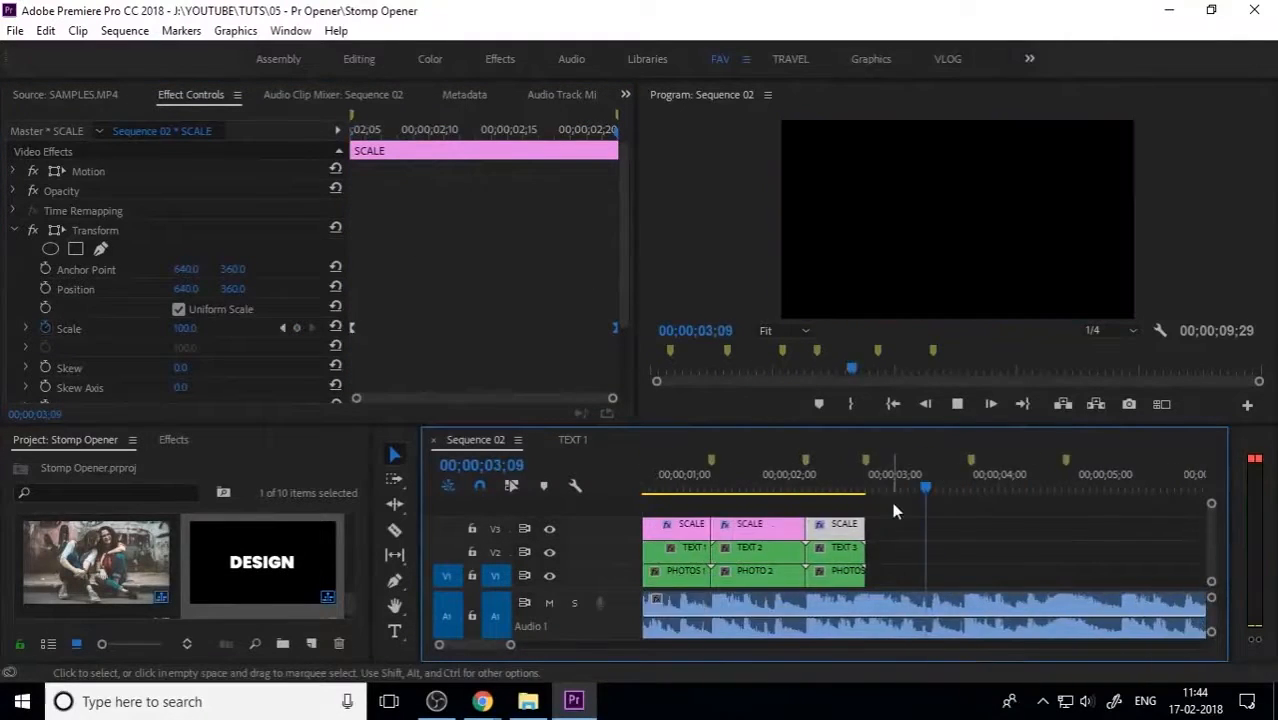
{"action": "key", "text": "backslash"}
{"action": "key", "text": "equal"}
{"action": "key", "text": "space"}
{"action": "key", "text": "backslash"}
{"action": "key", "text": "equal"}
{"action": "scroll", "coordinate": [328, 562], "scroll_direction": "down", "scroll_amount": 1}
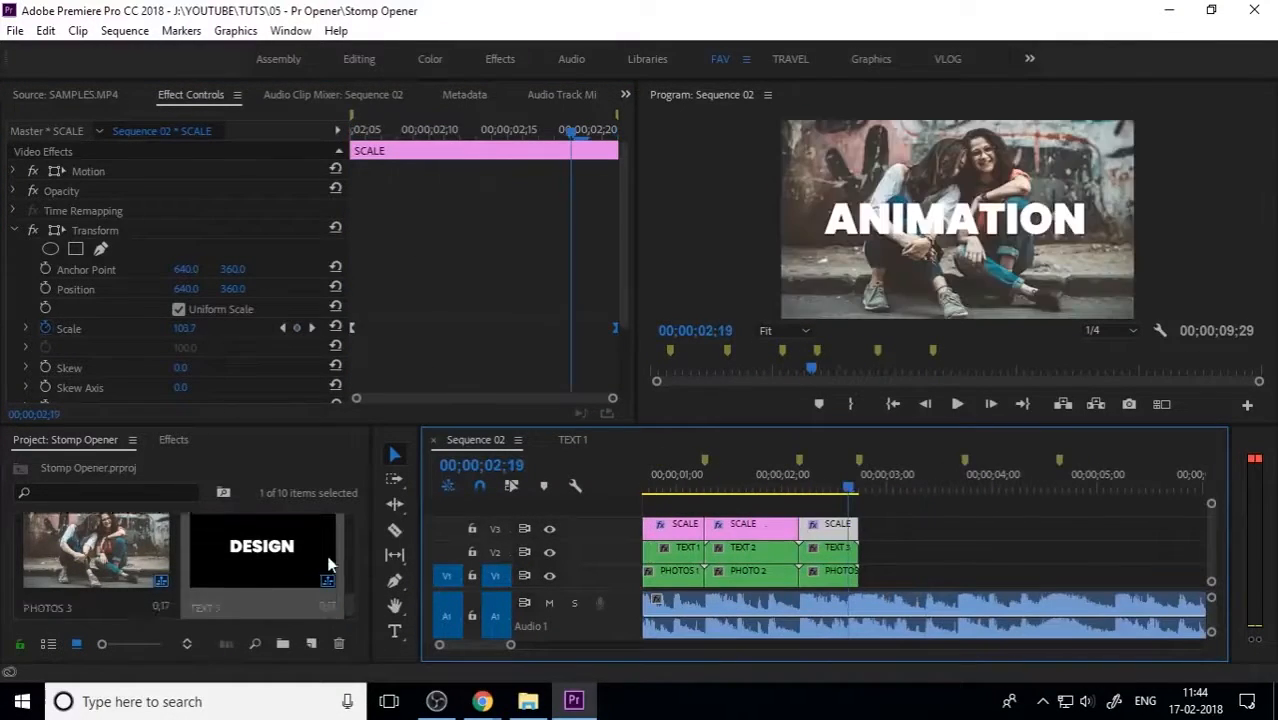
{"action": "left_click", "coordinate": [803, 490]}
{"action": "key", "text": "space"}
{"action": "key", "text": "space"}
Add 1.jpg from the PHOTOS bin to V1 right after PHOTOS 3 and cut it off at the next marker.
{"action": "scroll", "coordinate": [200, 555], "scroll_direction": "up", "scroll_amount": 3}
{"action": "double_click", "coordinate": [96, 550]}
{"action": "left_click_drag", "start_coordinate": [569, 400], "coordinate": [862, 576]}
{"action": "left_click", "coordinate": [936, 487]}
{"action": "key", "text": "ctrl+k"}
{"action": "left_click", "coordinate": [1005, 577]}
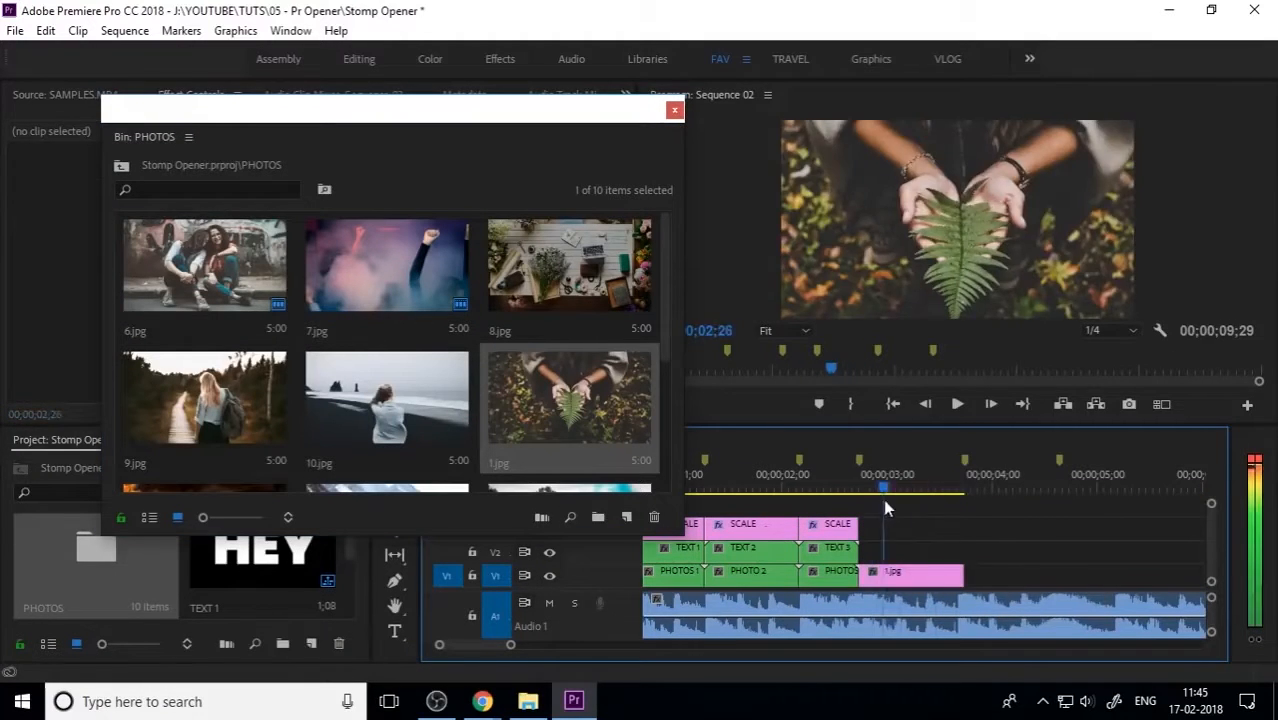
Nest the 1.jpg clip into a sequence named "PHOTOS 4".
{"action": "left_click", "coordinate": [1002, 457]}
{"action": "type", "text": "PHOTOS "}
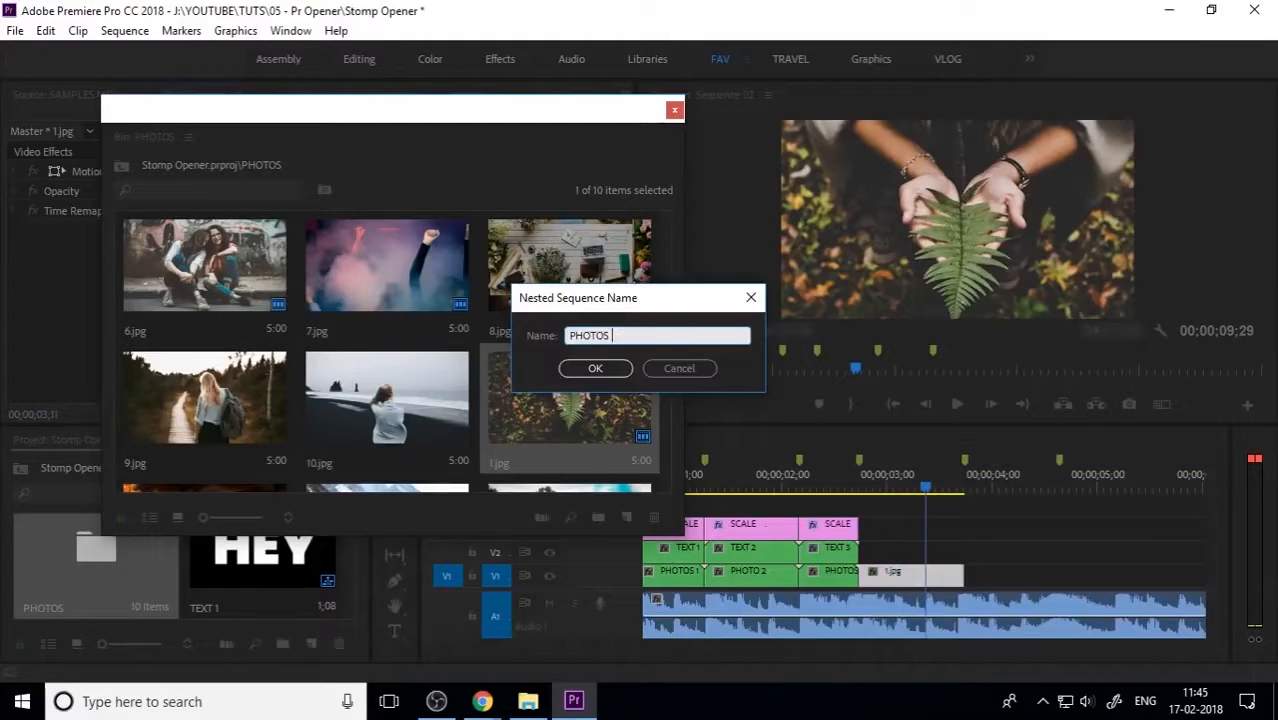
{"action": "type", "text": "4"}
{"action": "key", "text": "Return"}
Retype the title pieces above PHOTOS 4, with SUBSCRIBE as the second, and nest them as "TEXT 4".
{"action": "scroll", "coordinate": [598, 415], "scroll_direction": "down", "scroll_amount": 1}
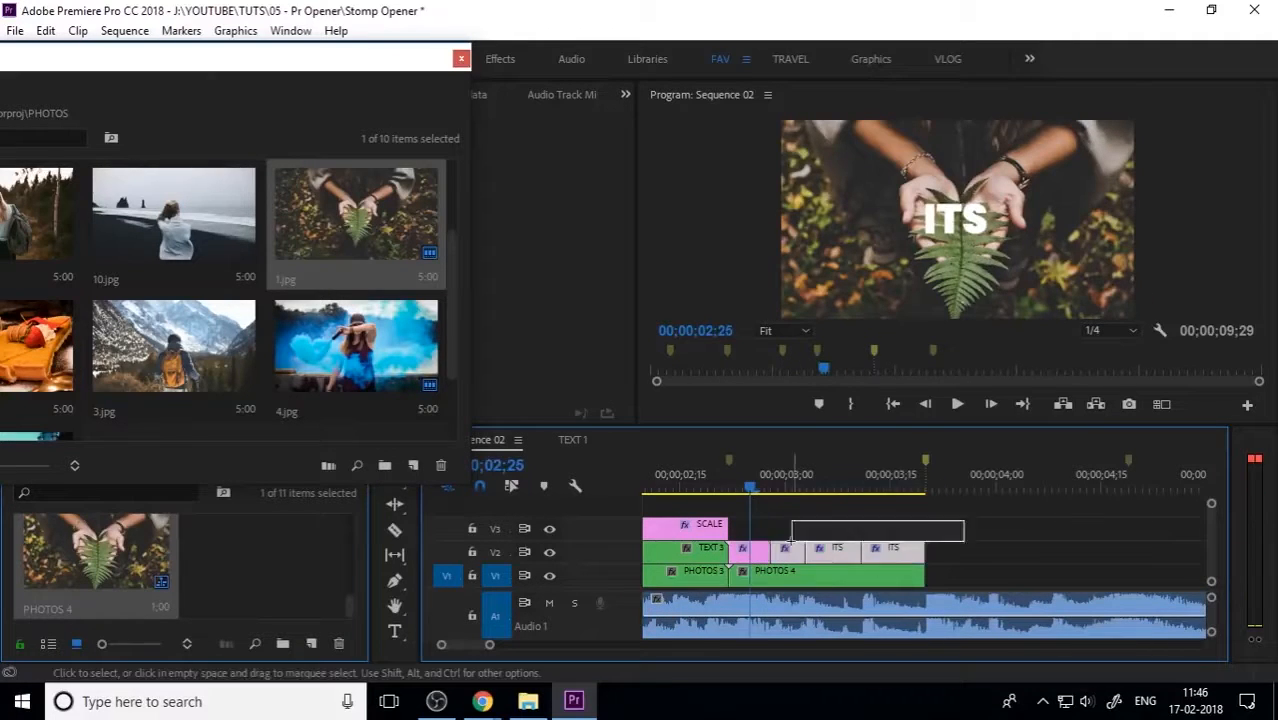
{"action": "left_click", "coordinate": [731, 497]}
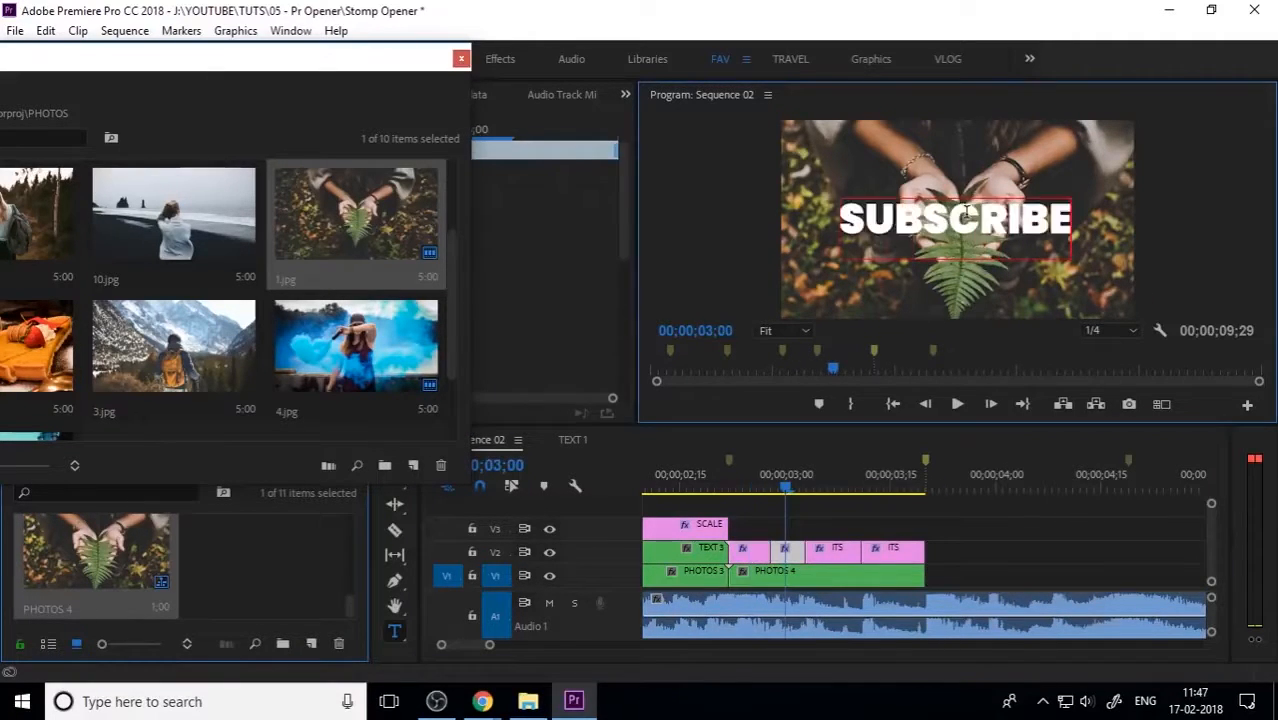
{"action": "key", "text": "t"}
{"action": "left_click", "coordinate": [948, 220]}
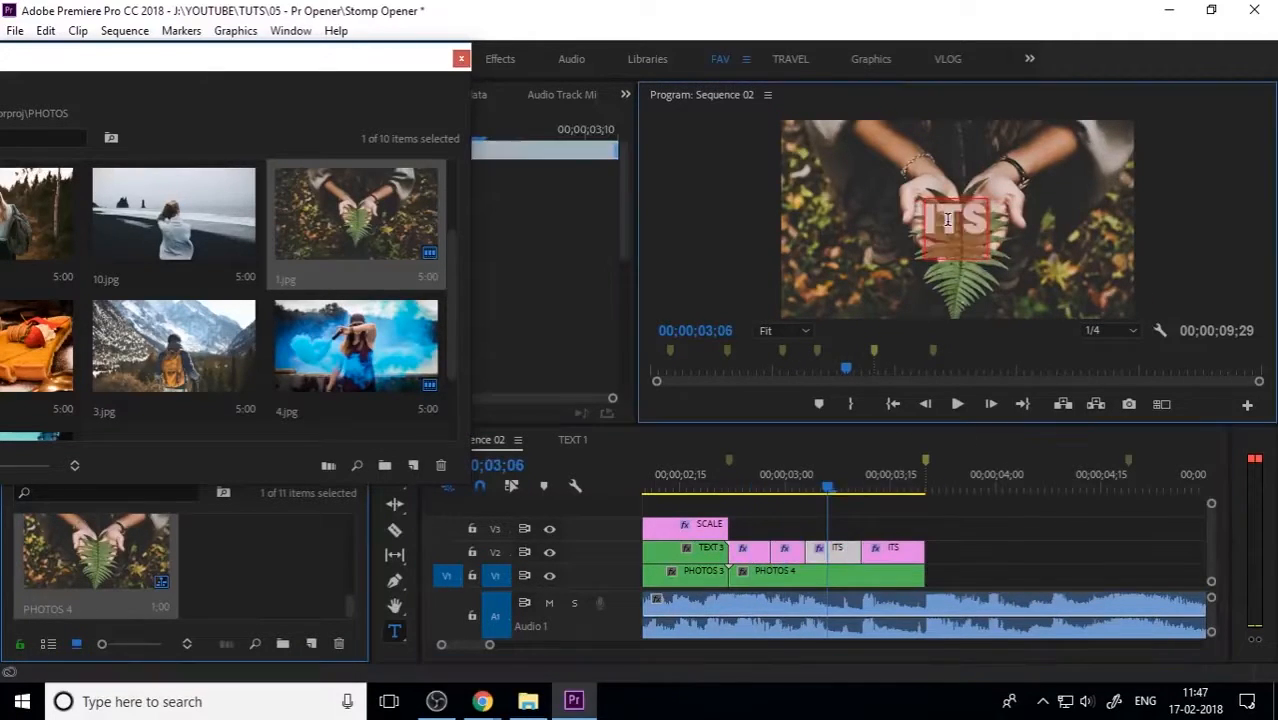
{"action": "type", "text": "TEXT 4"}
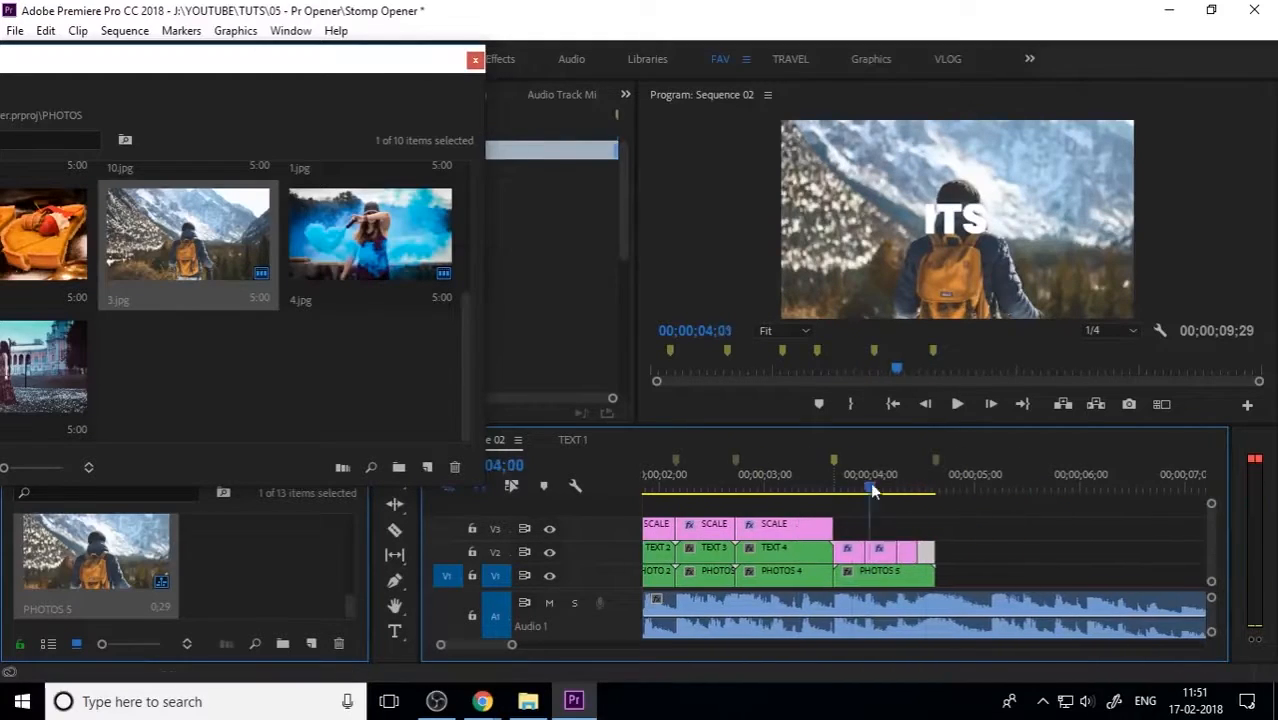
Change the text of the first title piece above PHOTOS 5 to FOR.
{"action": "left_click_drag", "start_coordinate": [872, 490], "coordinate": [848, 490]}
{"action": "key", "text": "t"}
{"action": "left_click", "coordinate": [962, 218]}
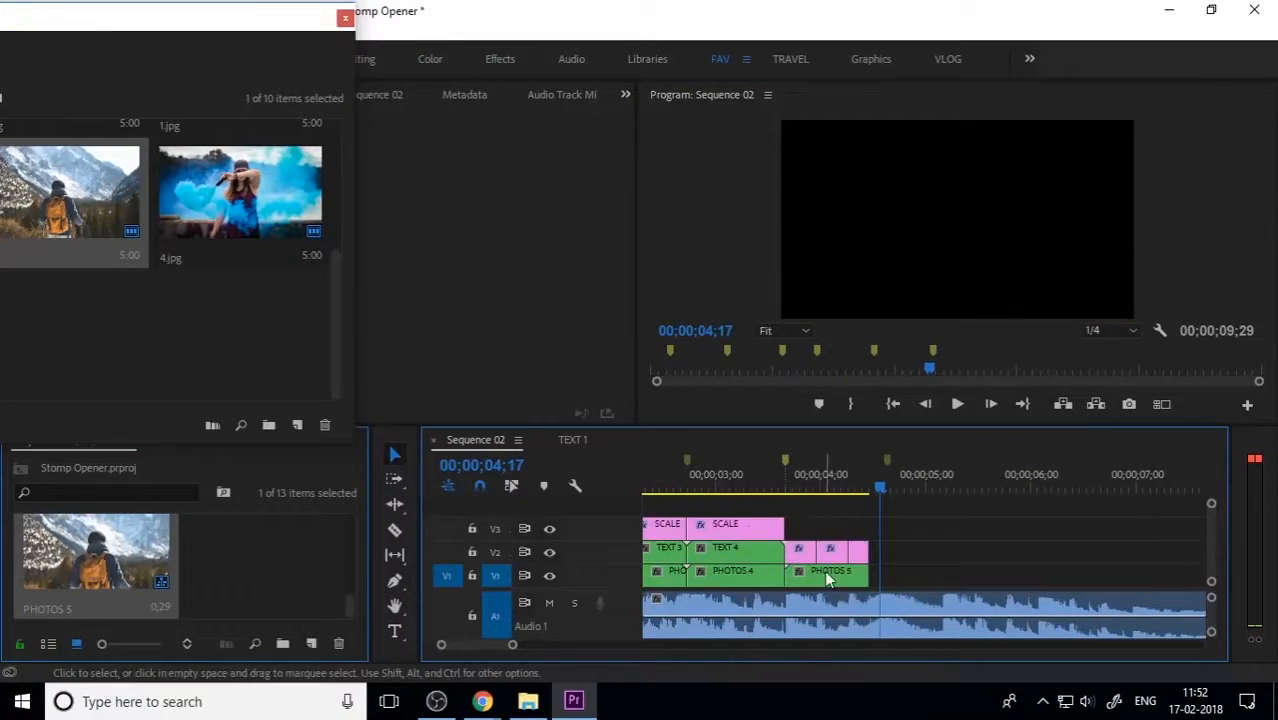
Duplicate the SCALE adjustment layer onto V3 above the PHOTOS 5 titles and trim it to the end of PHOTOS 5.
{"action": "left_click", "coordinate": [770, 525]}
{"action": "left_click_drag", "start_coordinate": [770, 525], "coordinate": [868, 525], "text": "alt"}
{"action": "left_click_drag", "start_coordinate": [881, 527], "coordinate": [866, 527]}
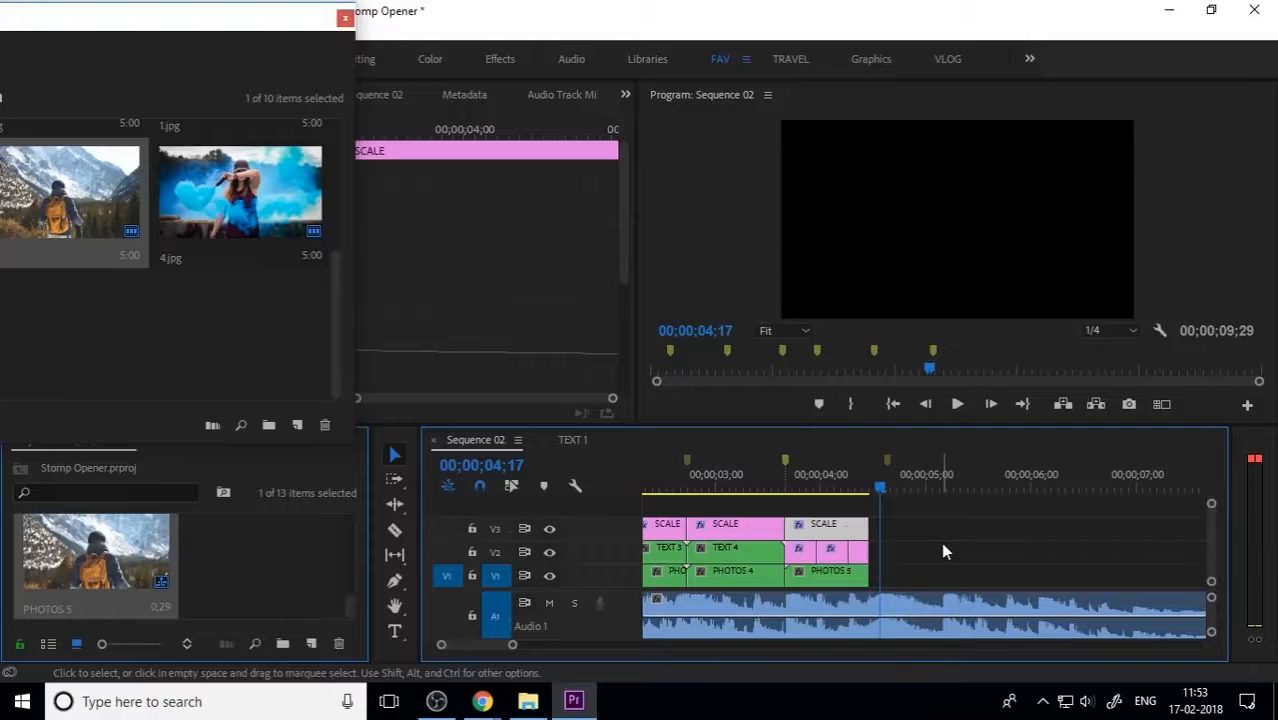
Play back the last sections of Sequence 02 and save the project.
{"action": "left_click_drag", "start_coordinate": [882, 494], "coordinate": [765, 490]}
{"action": "key", "text": "space"}
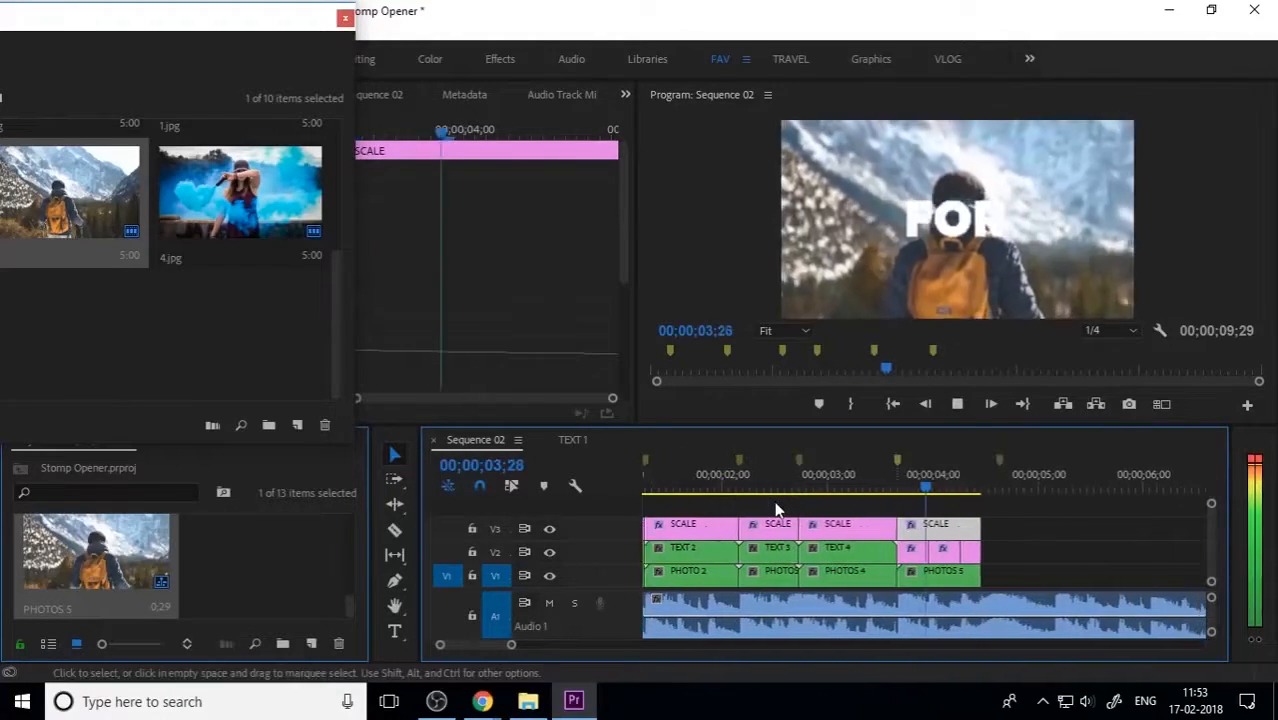
{"action": "left_click_drag", "start_coordinate": [842, 485], "coordinate": [807, 496]}
{"action": "key", "text": "space"}
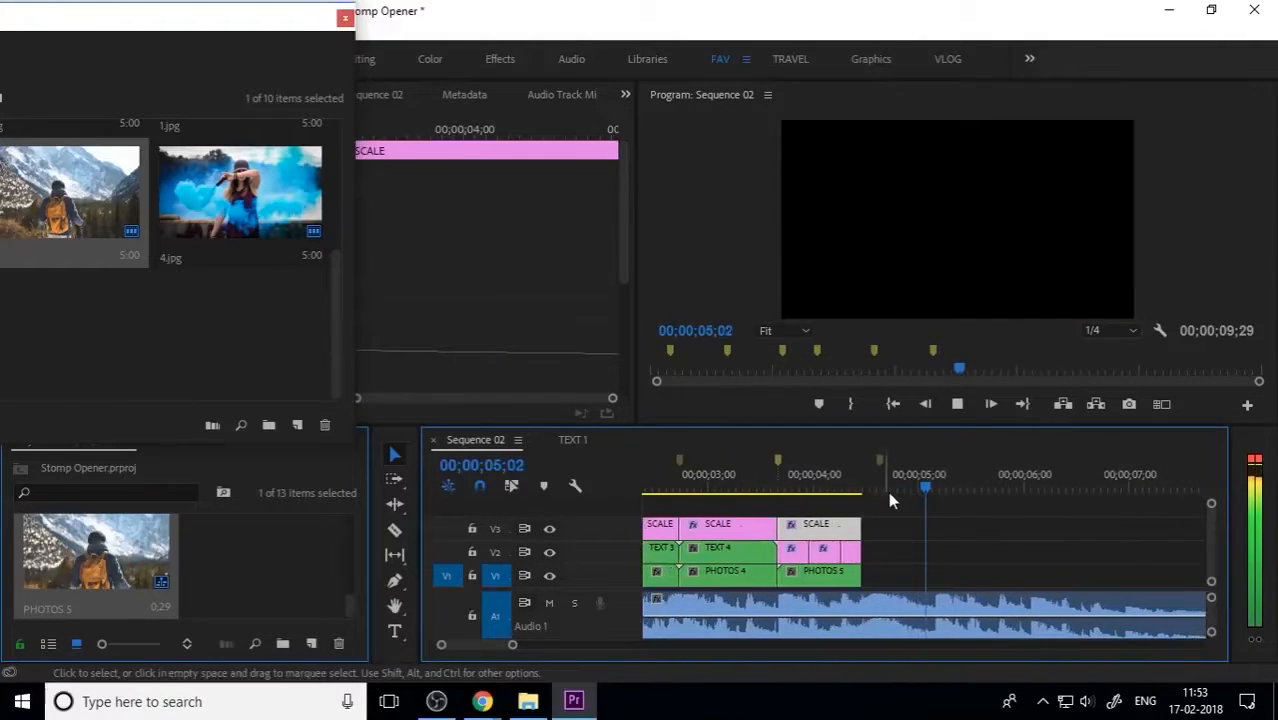
{"action": "key", "text": "space"}
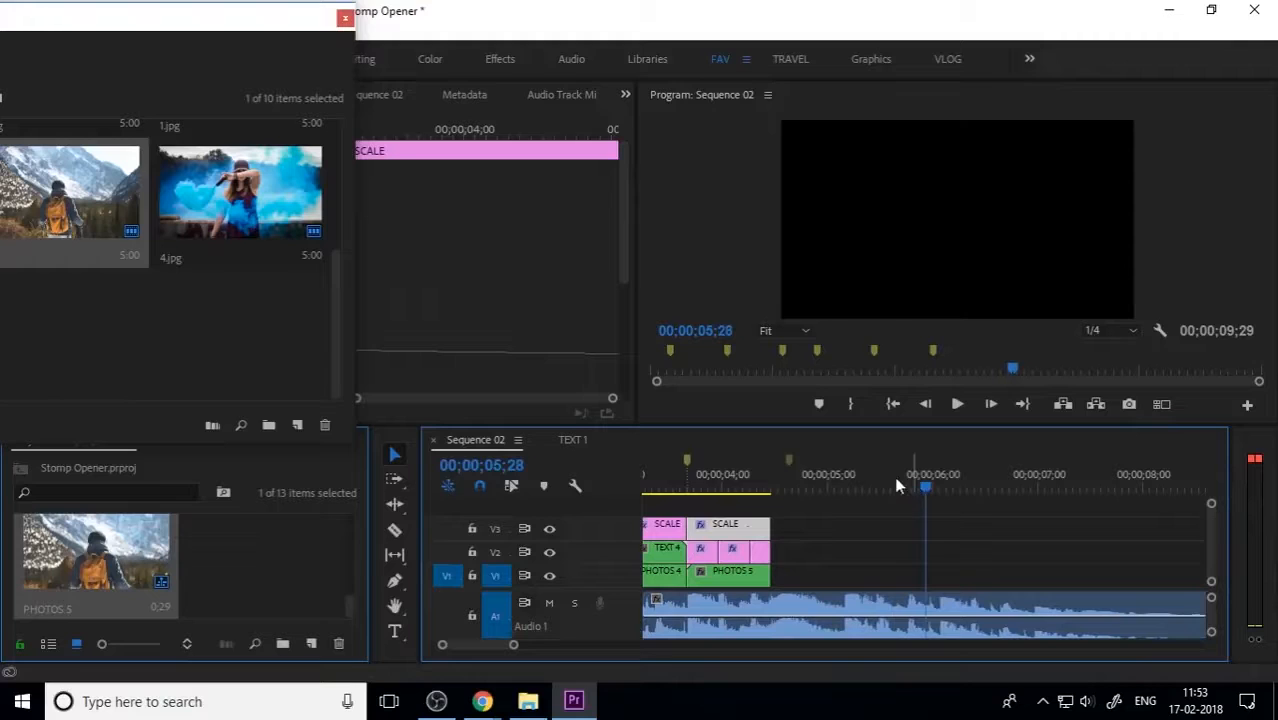
{"action": "key", "text": "ctrl+s"}
Move the playhead to 00;00;04;17 and import IPC LOGO CENTRE WHITE.png from File Explorer into the project.
{"action": "left_click", "coordinate": [785, 484]}
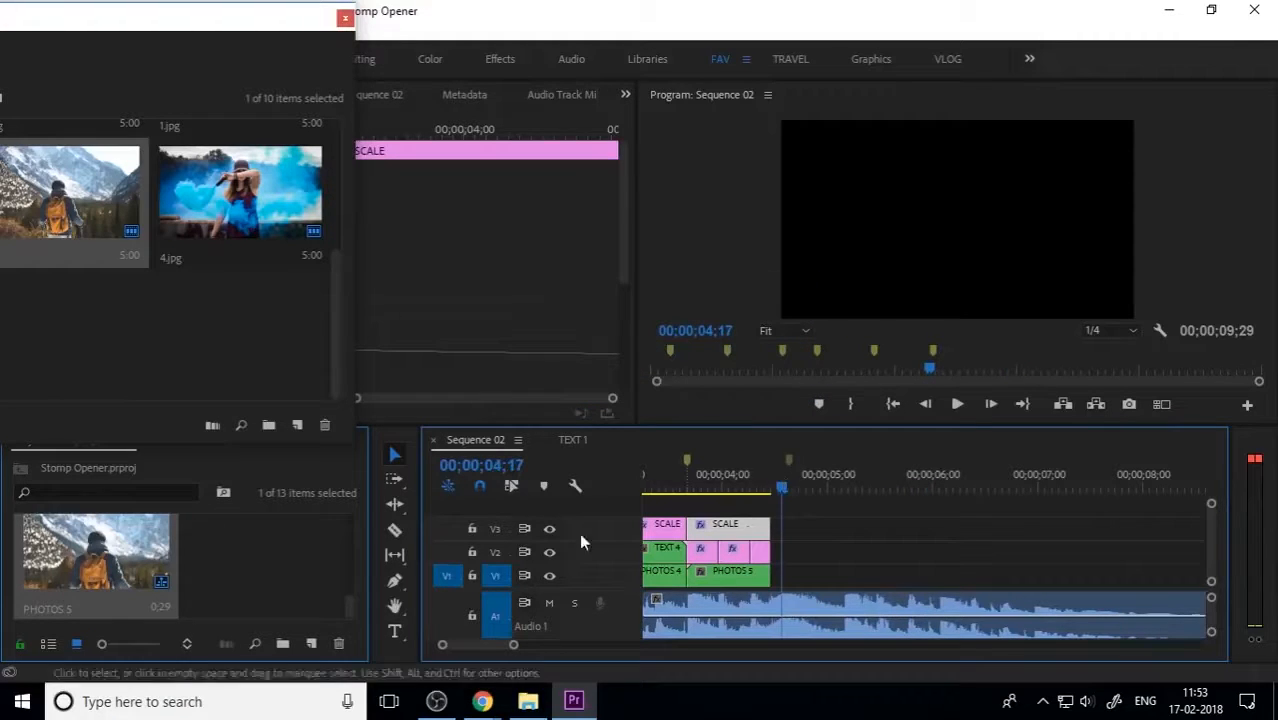
{"action": "mouse_move", "coordinate": [535, 690]}
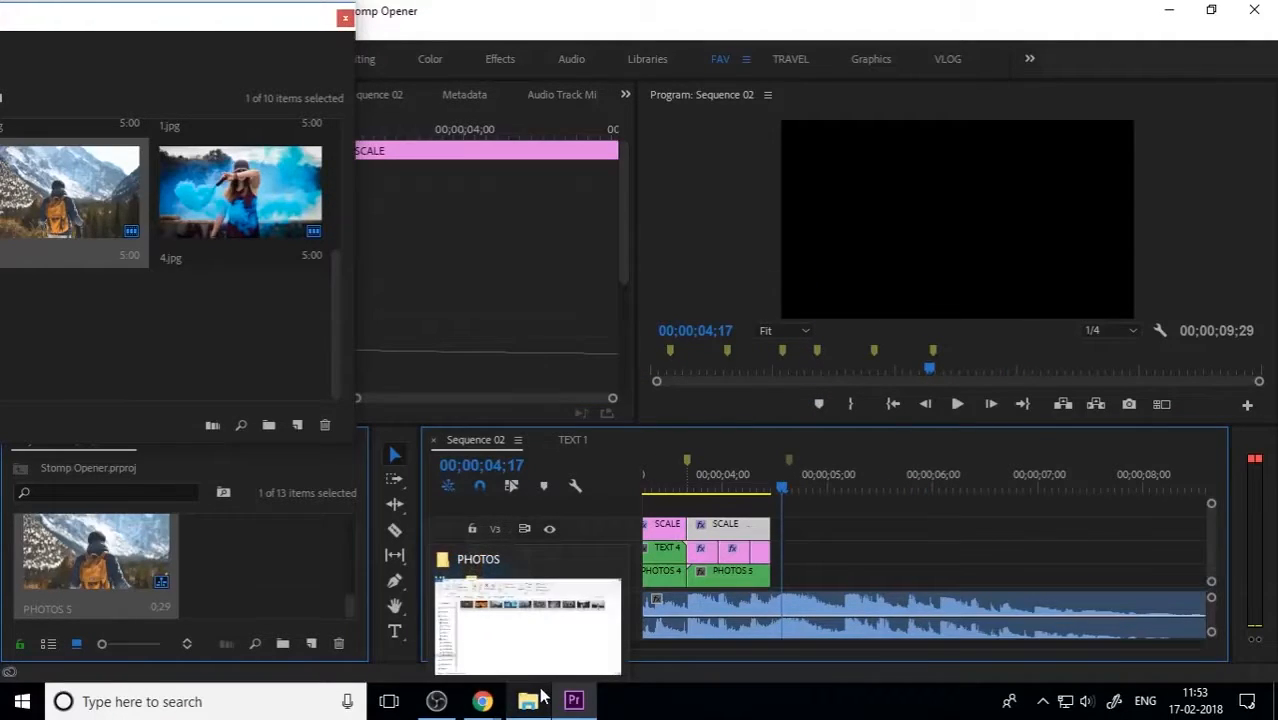
{"action": "left_click", "coordinate": [528, 625]}
{"action": "left_click_drag", "start_coordinate": [417, 150], "coordinate": [429, 176]}
{"action": "double_click", "coordinate": [429, 176]}
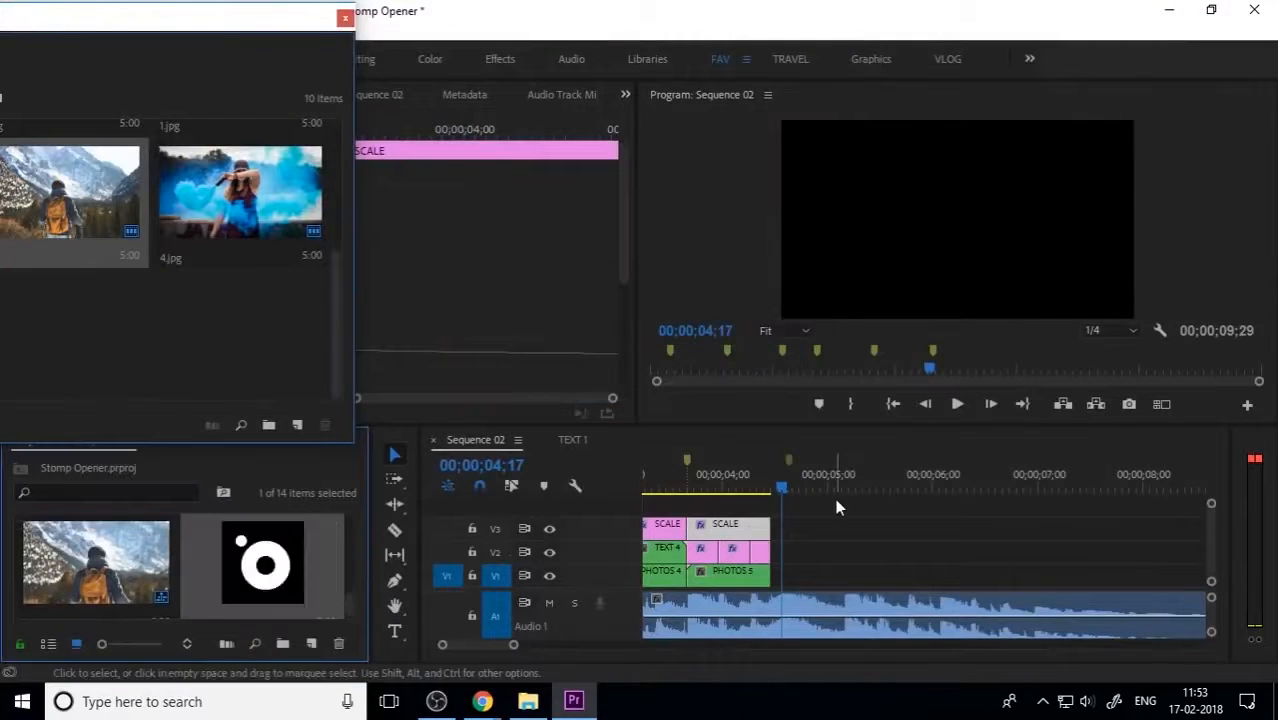
Place IPC LOGO CENTRE WHITE.png on V2 starting at the playhead and apply Scale to Frame Size to it.
{"action": "left_click_drag", "start_coordinate": [586, 546], "coordinate": [786, 590]}
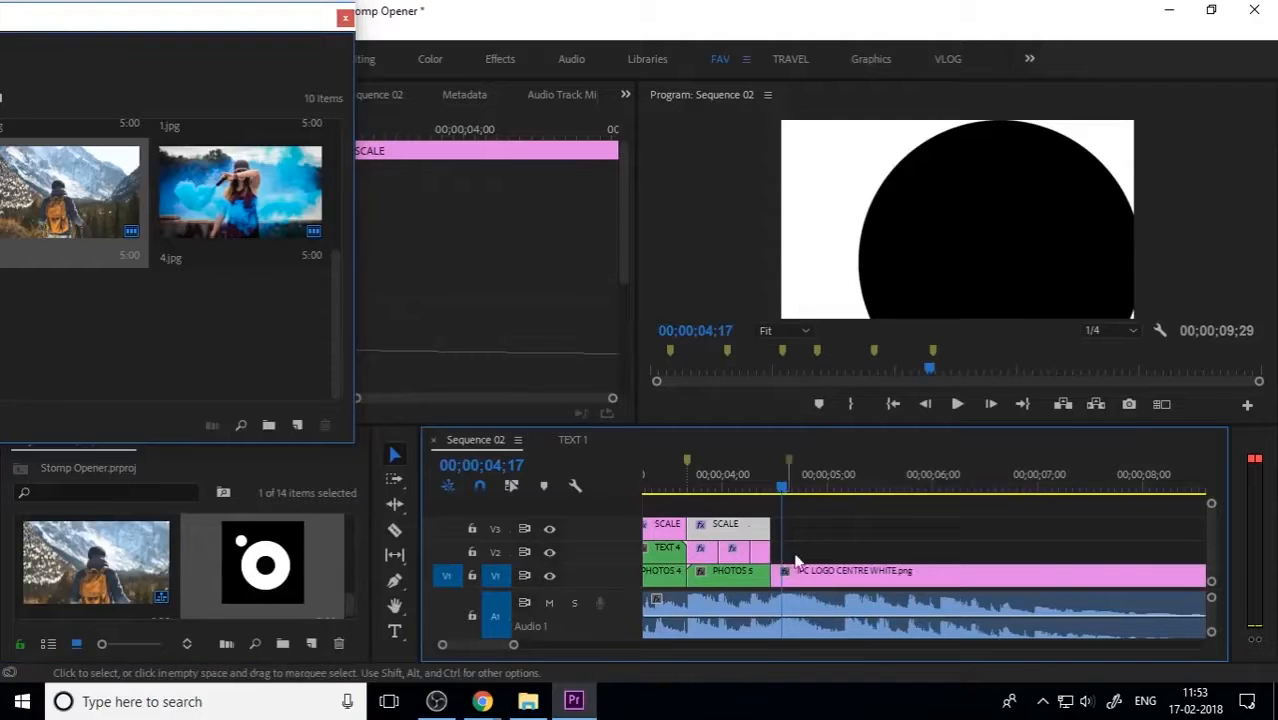
{"action": "scroll", "coordinate": [900, 570], "scroll_direction": "up", "scroll_amount": 3}
{"action": "left_click_drag", "start_coordinate": [905, 568], "coordinate": [968, 565]}
{"action": "key", "text": "minus"}
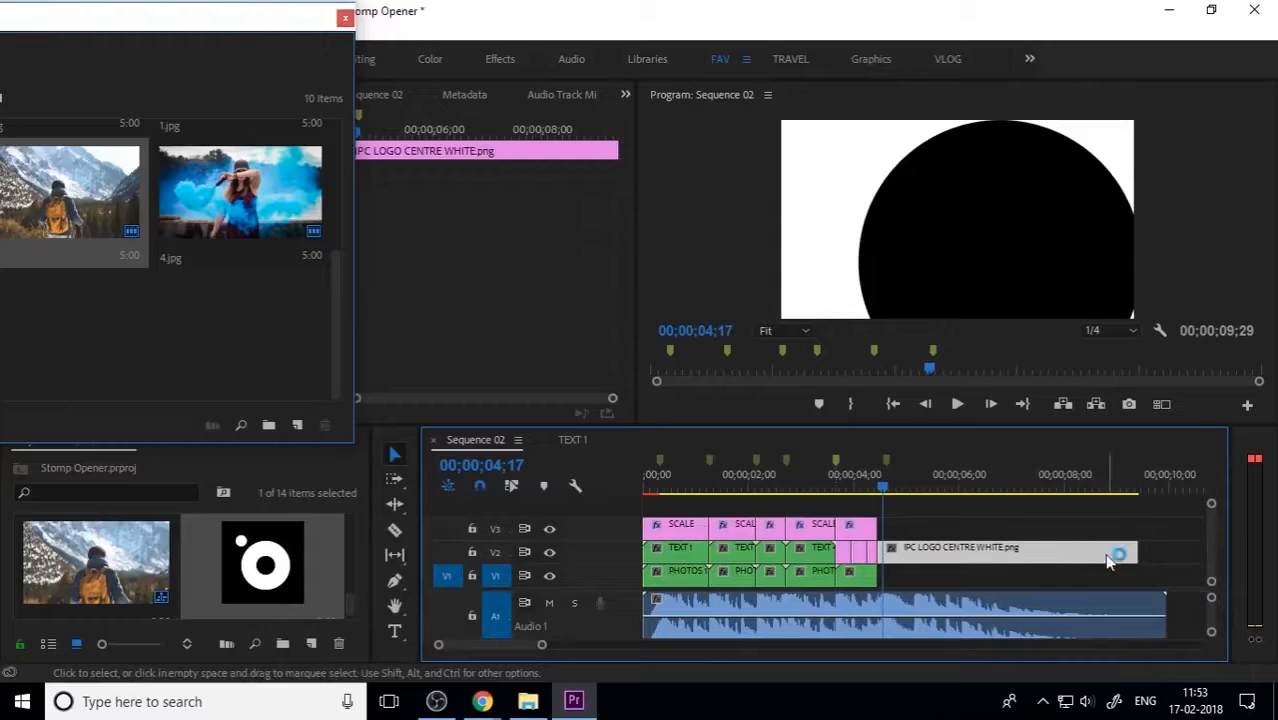
{"action": "right_click", "coordinate": [1032, 548]}
{"action": "left_click", "coordinate": [1098, 676]}
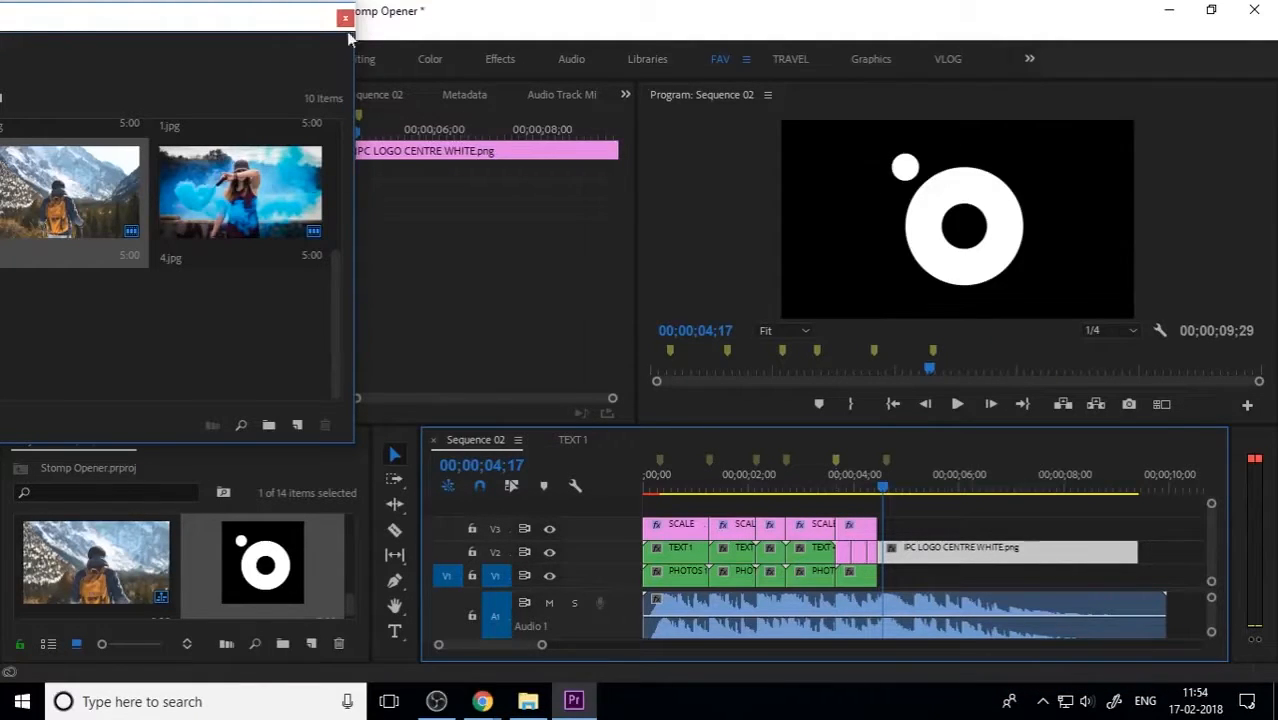
Place 2.jpg from the PHOTOS bin on V1 beneath the logo and extend both clips to the end of the audio.
{"action": "left_click_drag", "start_coordinate": [232, 27], "coordinate": [509, 88]}
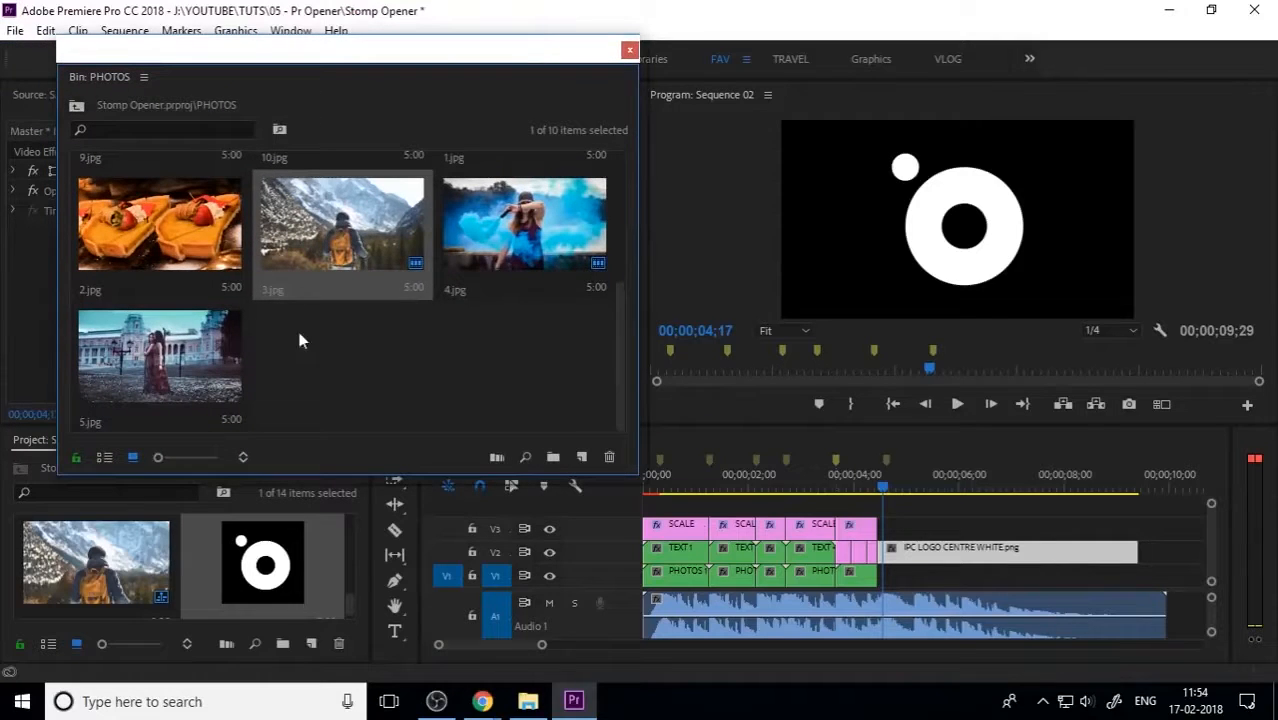
{"action": "left_click_drag", "start_coordinate": [297, 340], "coordinate": [889, 583]}
{"action": "left_click_drag", "start_coordinate": [1177, 519], "coordinate": [1166, 596]}
{"action": "left_click", "coordinate": [1100, 530]}
Nest the 2.jpg clip into a sequence named "PHOTOS 6".
{"action": "left_click", "coordinate": [930, 577]}
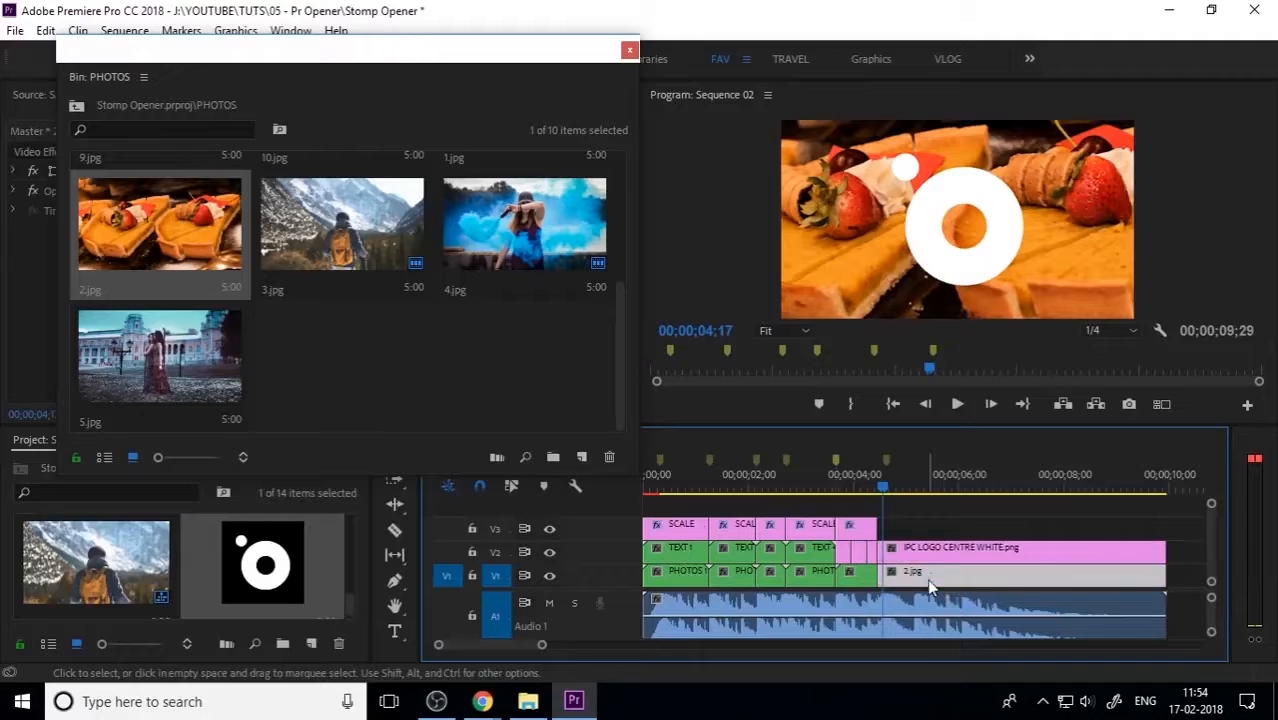
{"action": "right_click", "coordinate": [930, 577]}
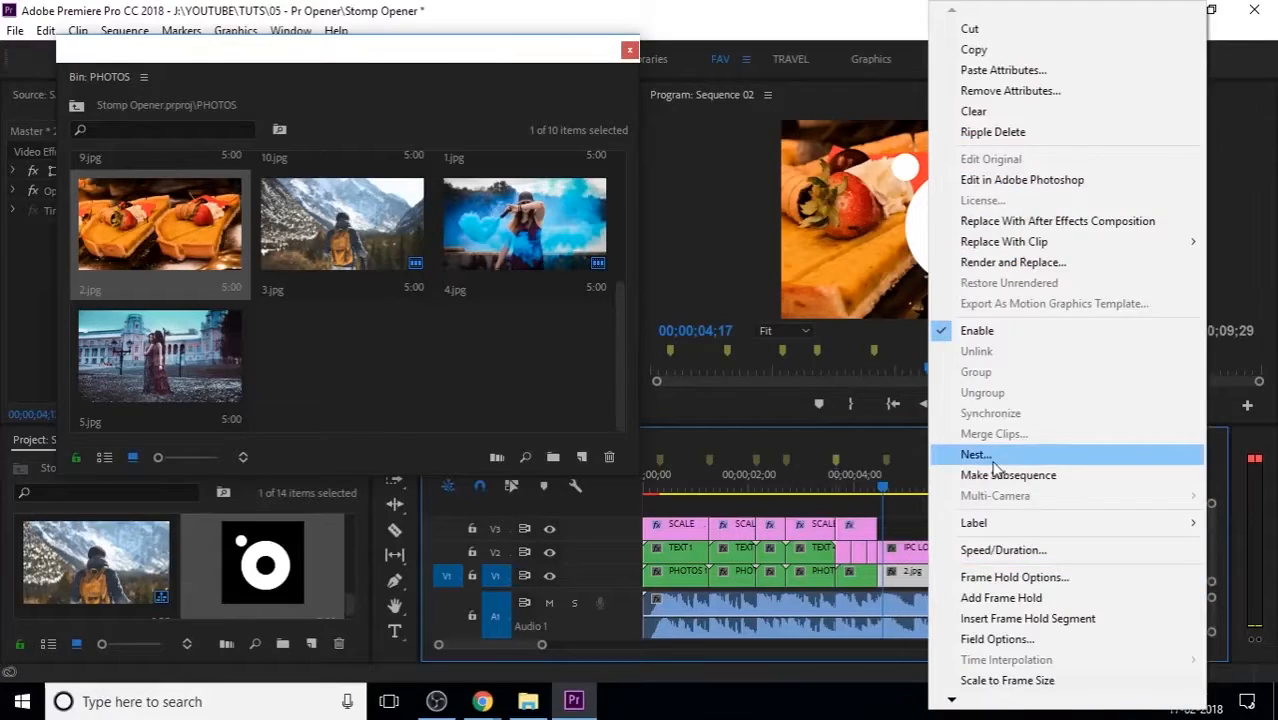
{"action": "left_click", "coordinate": [993, 466]}
{"action": "type", "text": "PHOTOS 6"}
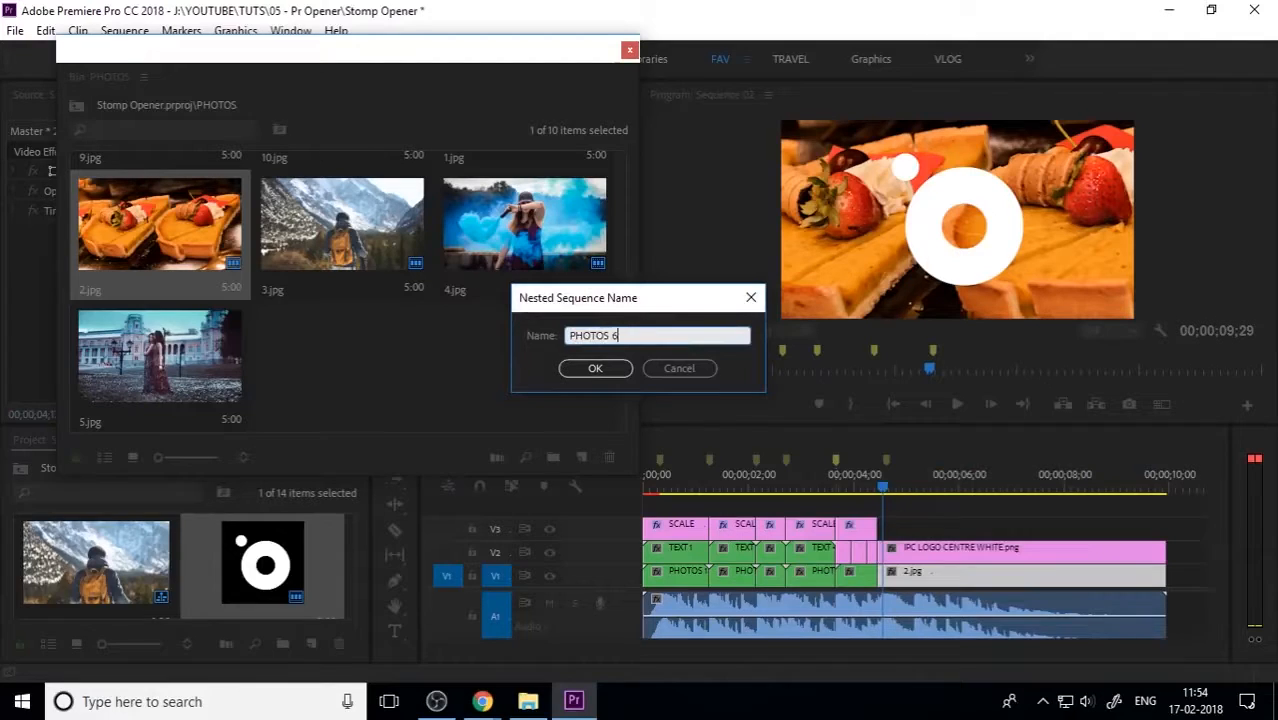
{"action": "key", "text": "Return"}
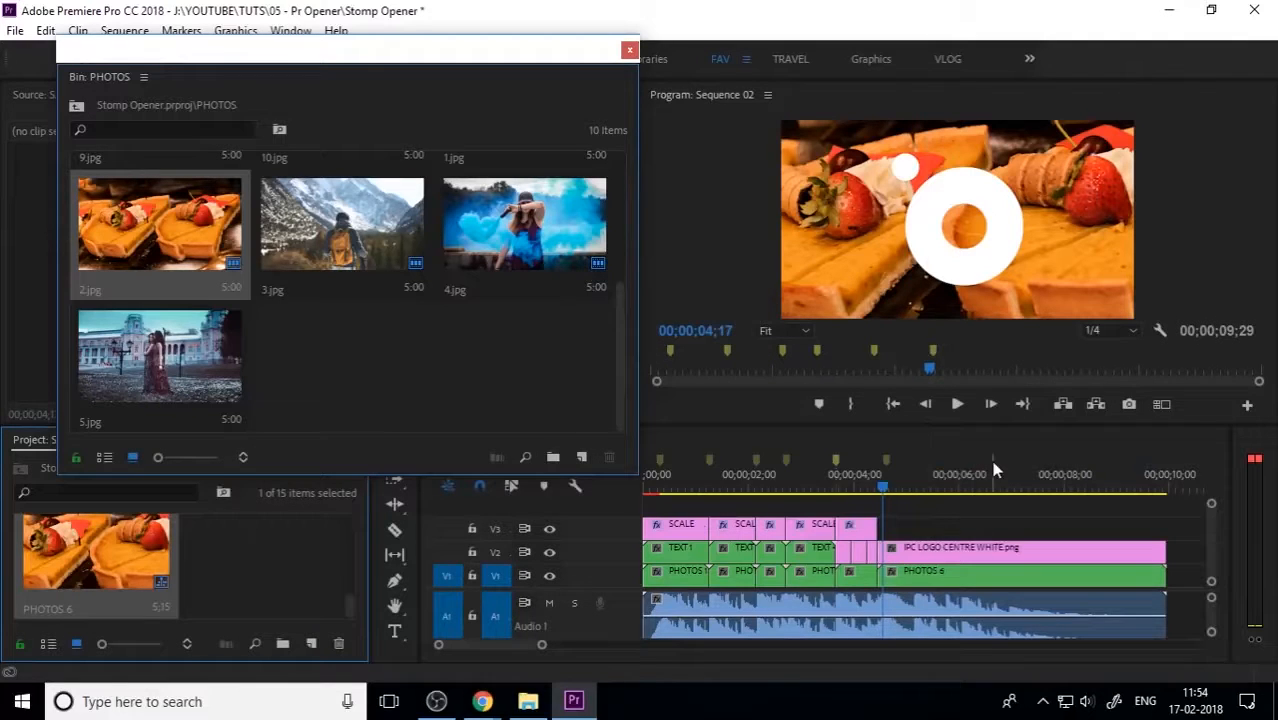
Nest the IPC LOGO CENTRE WHITE.png clip on V2 into a sequence named "LOGO".
{"action": "right_click", "coordinate": [966, 556]}
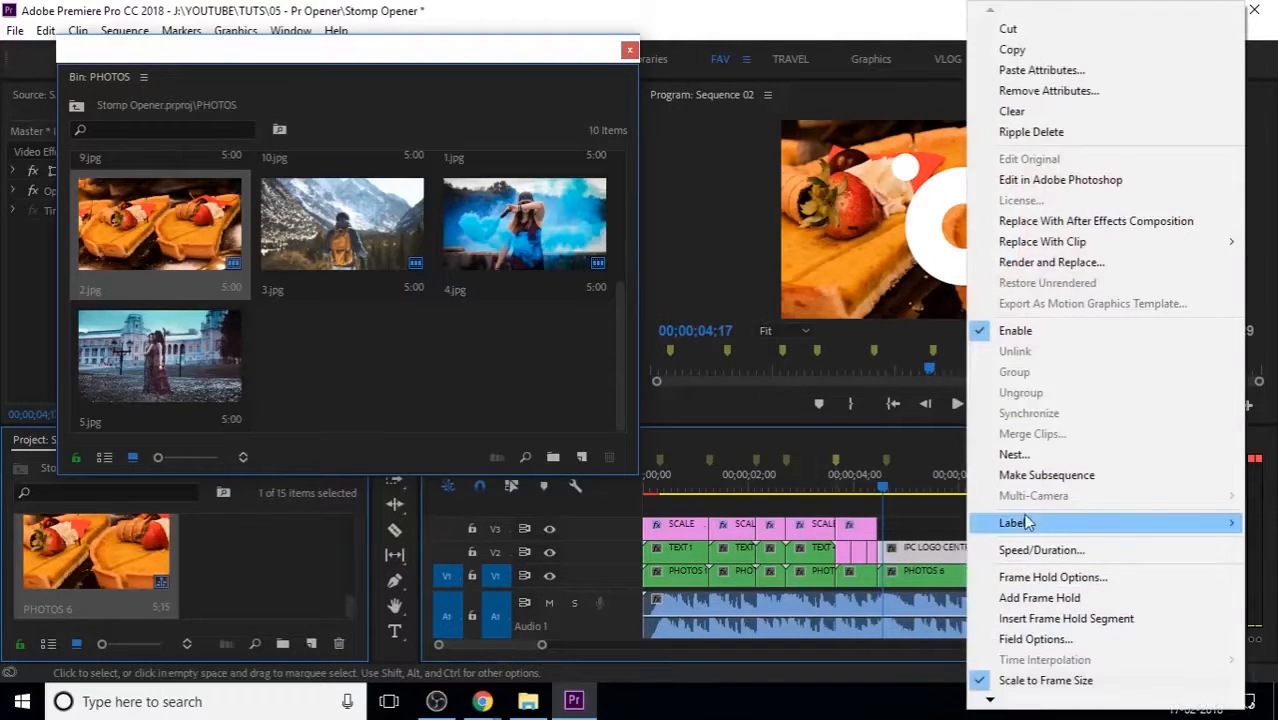
{"action": "left_click", "coordinate": [1058, 457]}
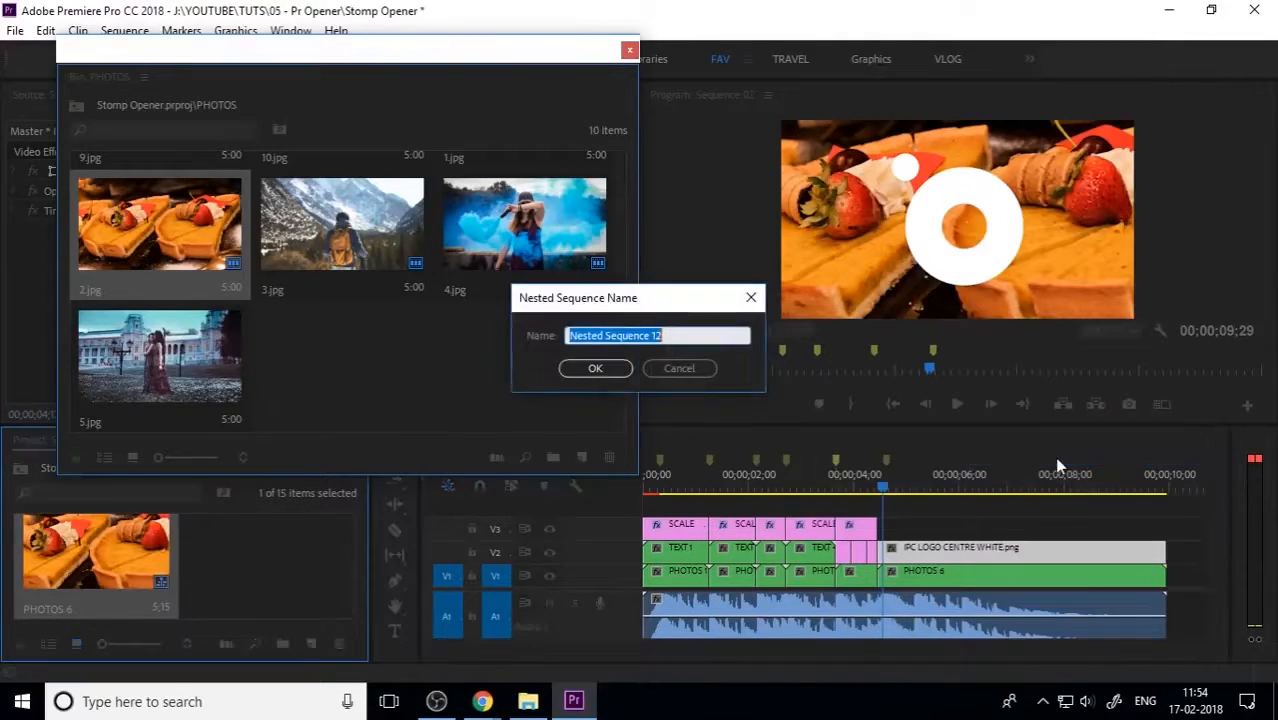
{"action": "type", "text": "LOGO"}
{"action": "key", "text": "Return"}
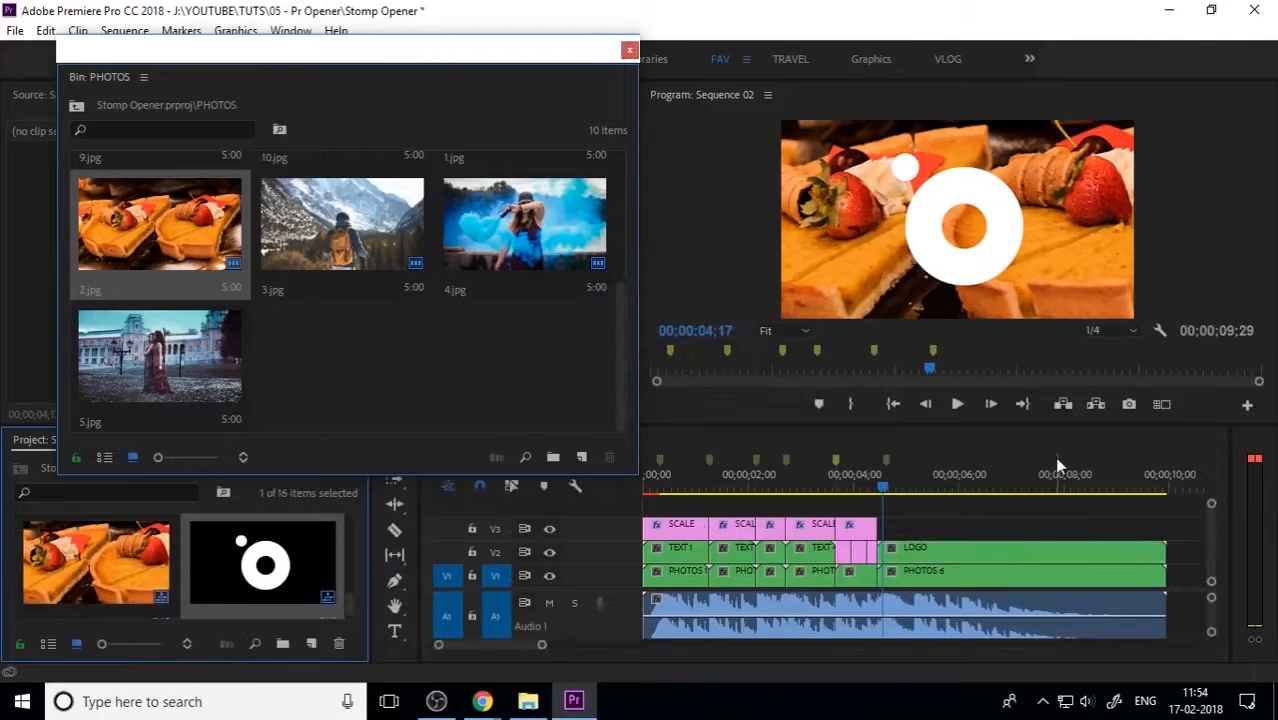
Play and scrub through the closing section around the start of the LOGO clip to examine its timing.
{"action": "left_click", "coordinate": [896, 490]}
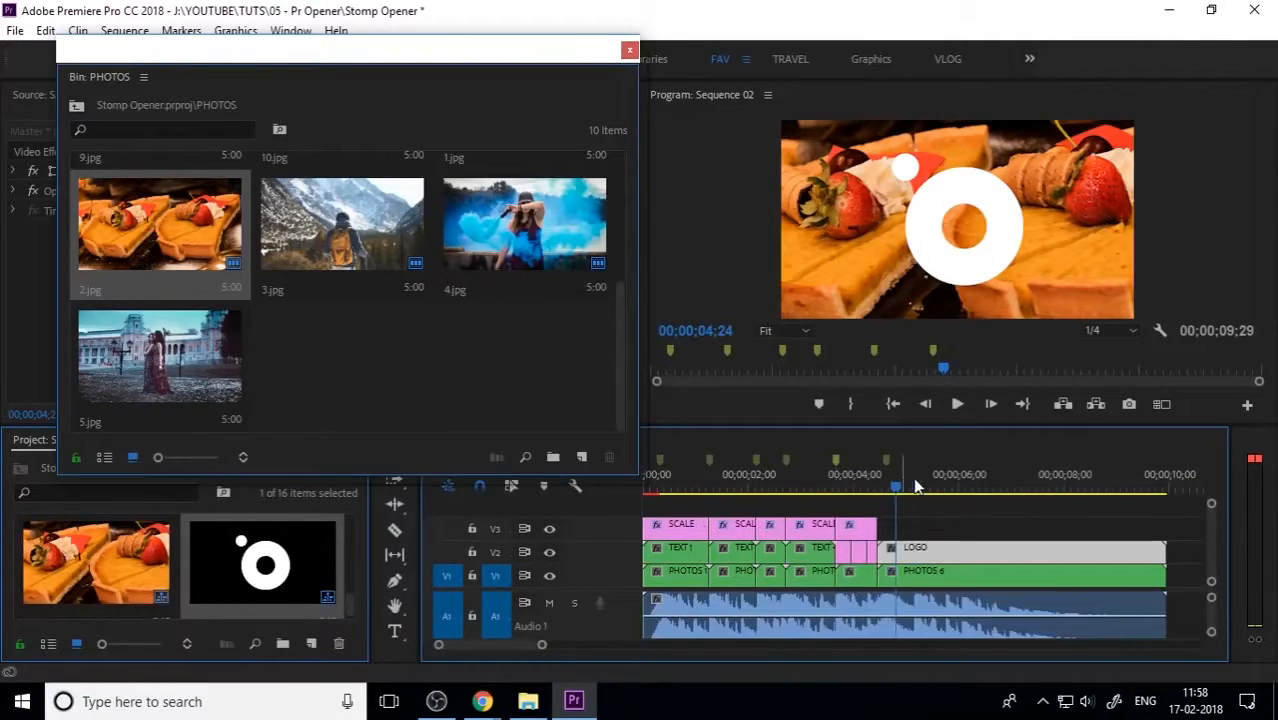
{"action": "left_click", "coordinate": [926, 490]}
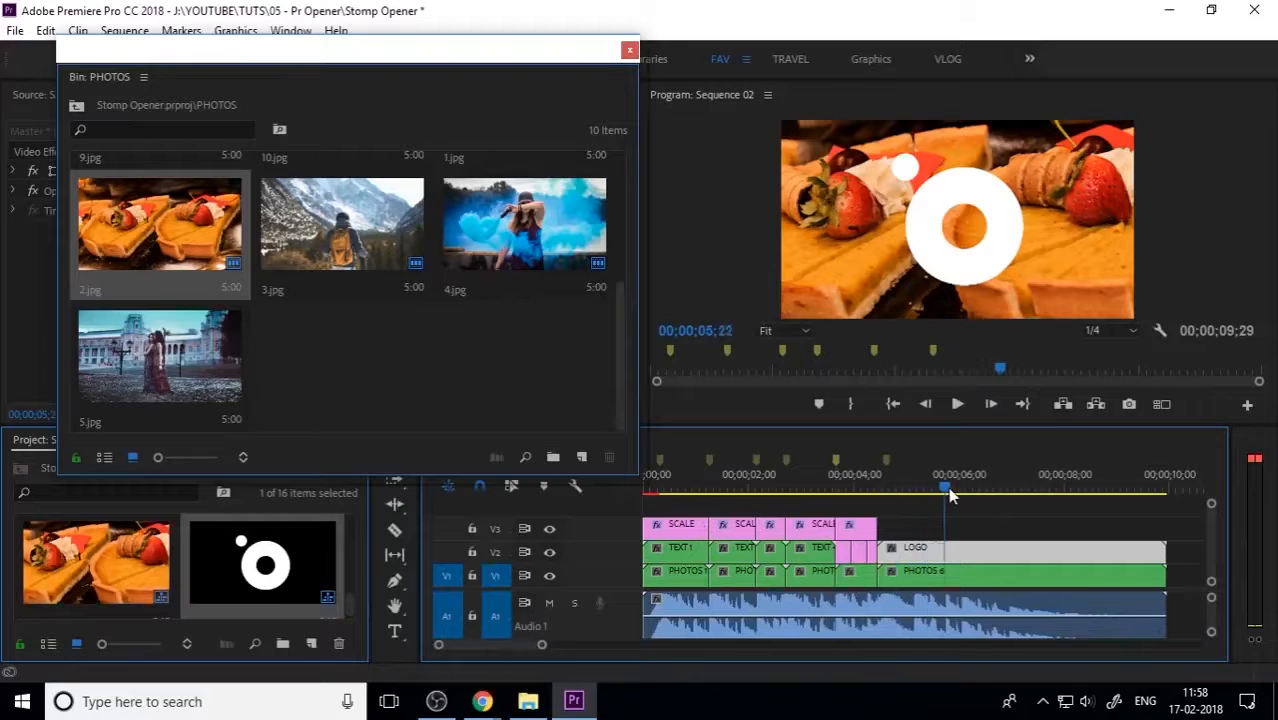
{"action": "left_click_drag", "start_coordinate": [949, 488], "coordinate": [882, 520]}
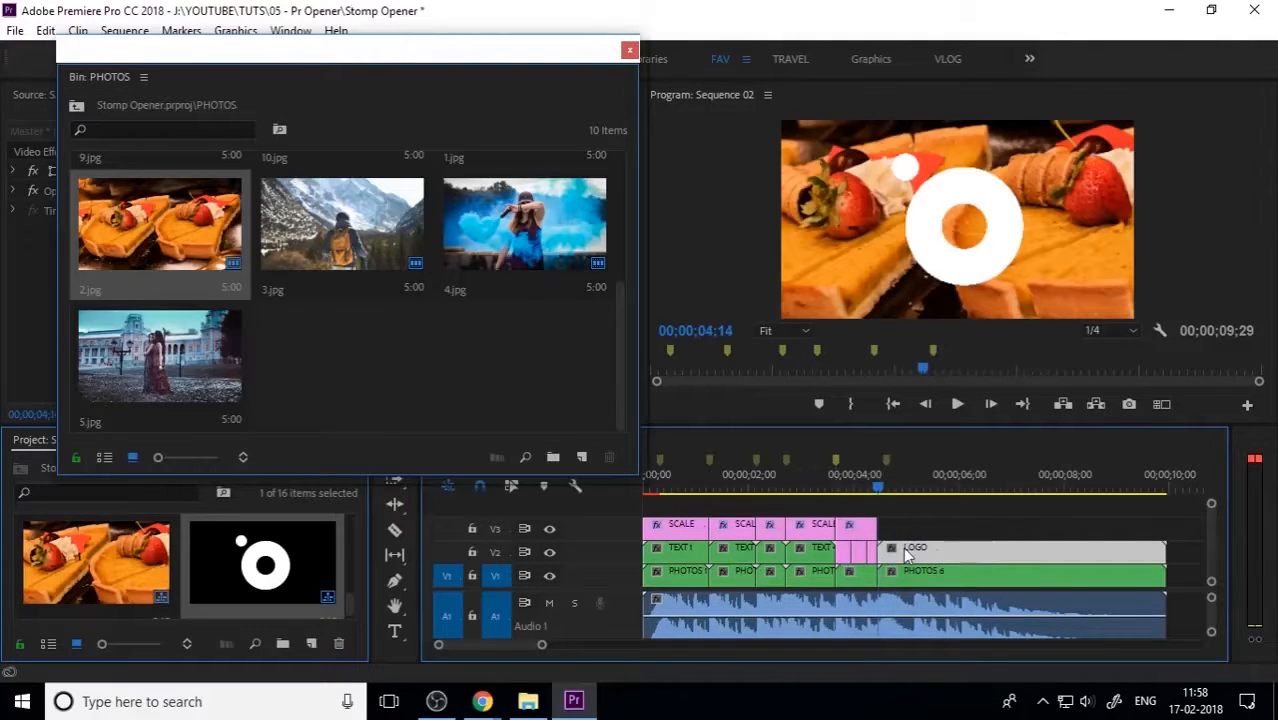
{"action": "key", "text": "space"}
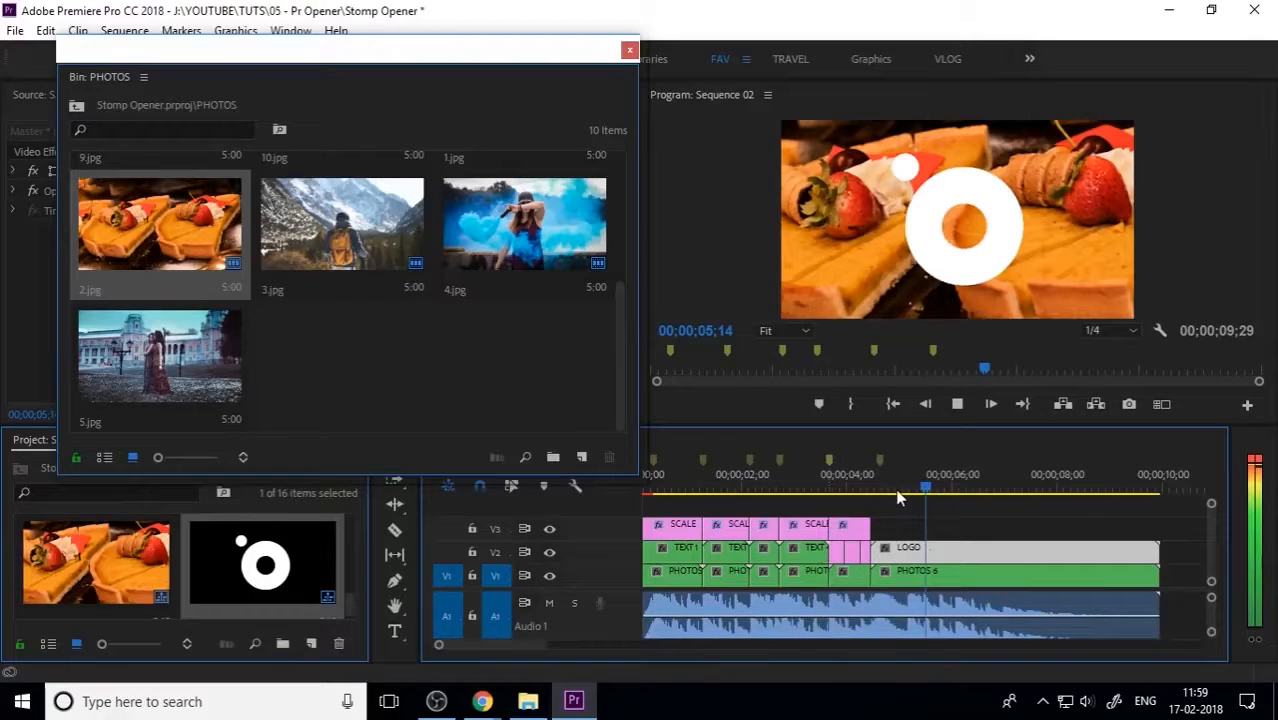
{"action": "left_click_drag", "start_coordinate": [866, 497], "coordinate": [878, 508]}
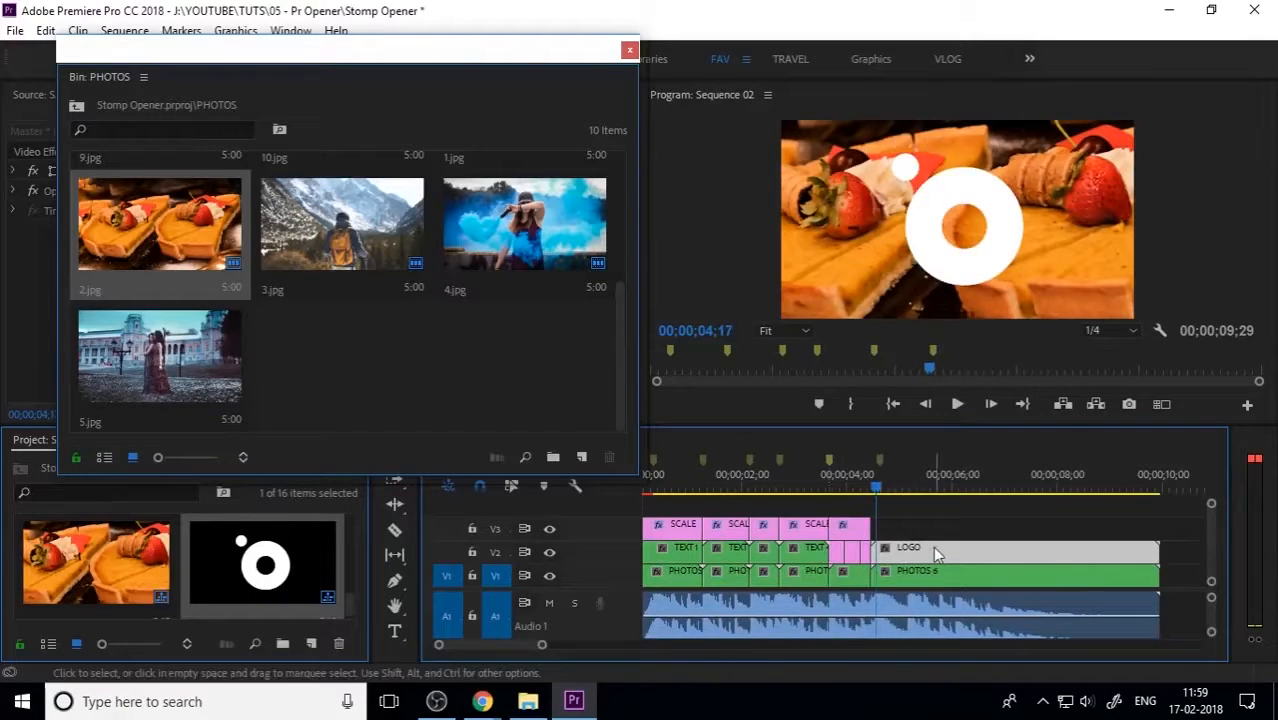
Close the floating PHOTOS bin and duplicate the last SCALE adjustment layer on V3 above the LOGO clip, spanning 00;00;04;14 to 00;00;06;23.
{"action": "left_click", "coordinate": [984, 508]}
{"action": "left_click", "coordinate": [972, 553]}
{"action": "left_click", "coordinate": [629, 50]}
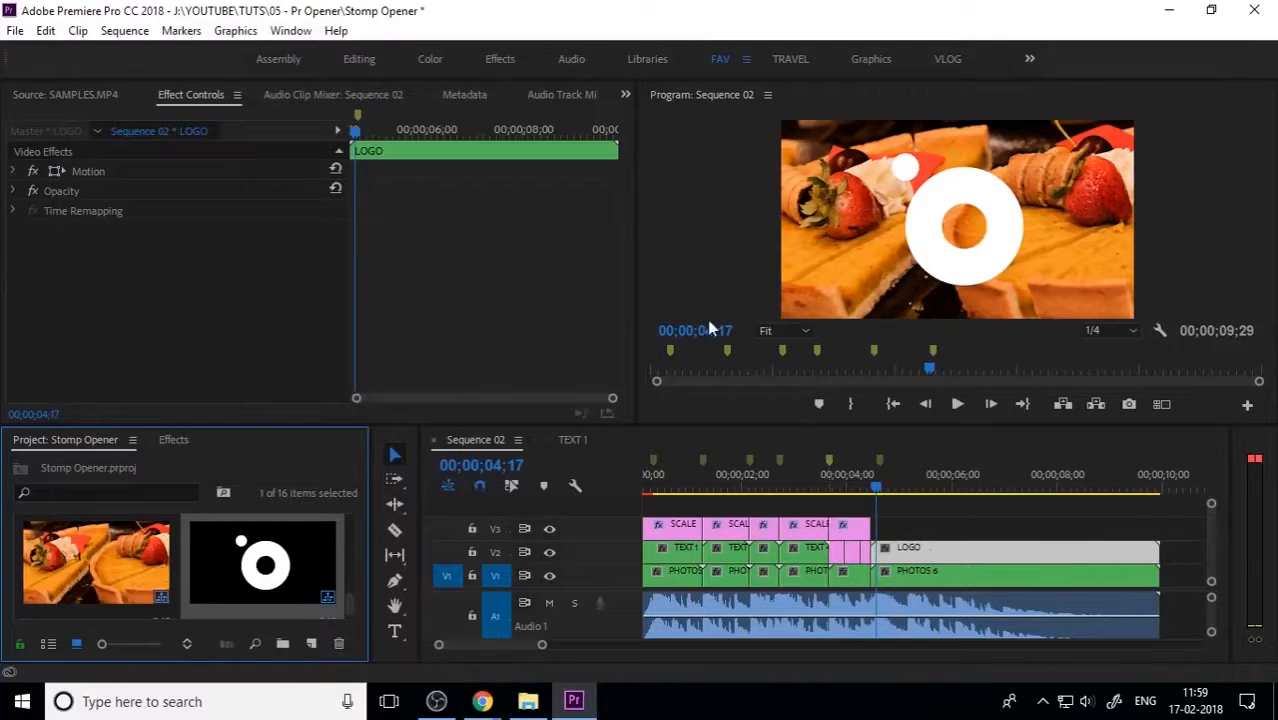
{"action": "left_click", "coordinate": [850, 530]}
{"action": "left_click_drag", "start_coordinate": [848, 529], "coordinate": [987, 522]}
{"action": "left_click", "coordinate": [932, 532]}
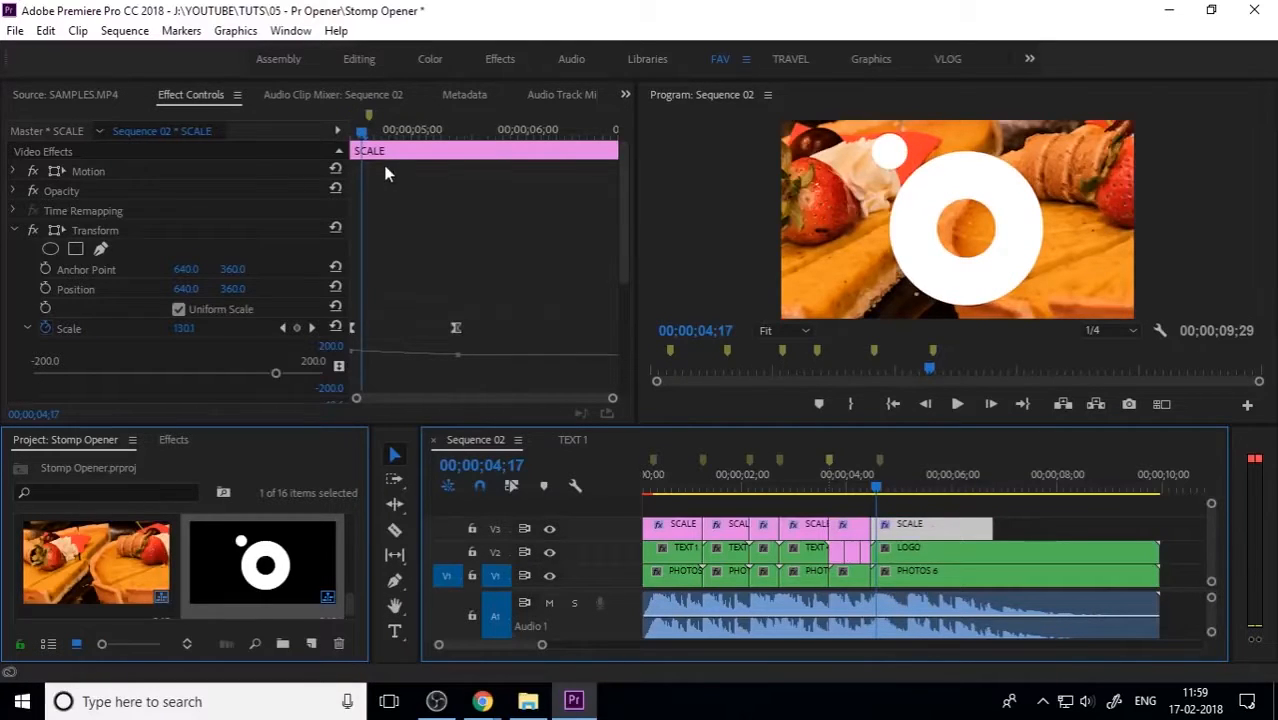
Try a Scale of 33 on the new SCALE layer's first keyframe, undo it, and preview the closing animation.
{"action": "left_click_drag", "start_coordinate": [361, 131], "coordinate": [330, 140]}
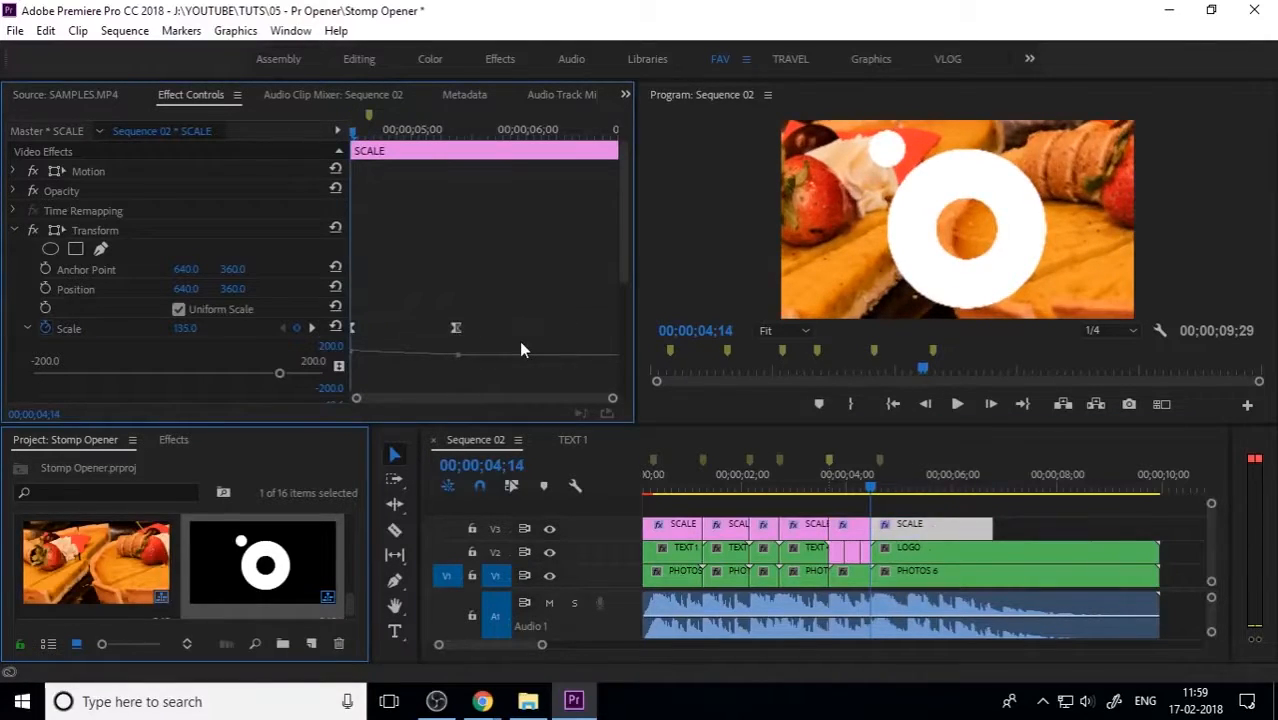
{"action": "left_click_drag", "start_coordinate": [190, 333], "coordinate": [85, 333]}
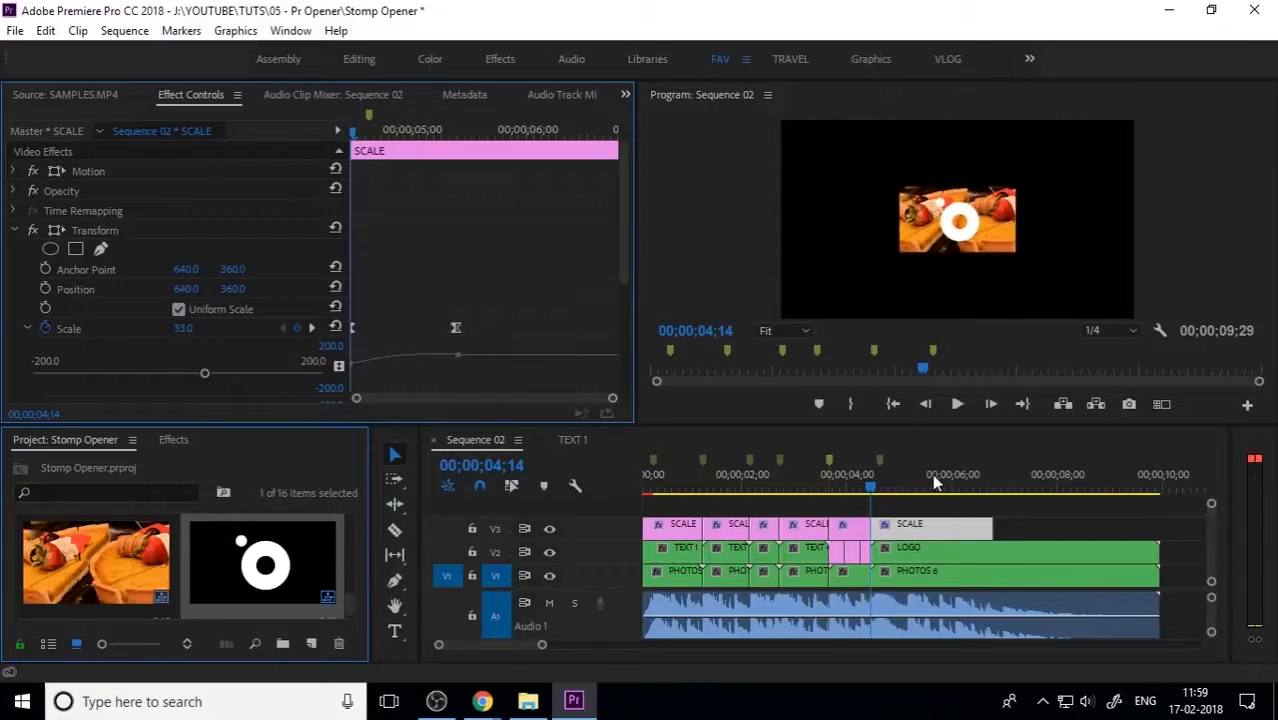
{"action": "key", "text": "ctrl+z"}
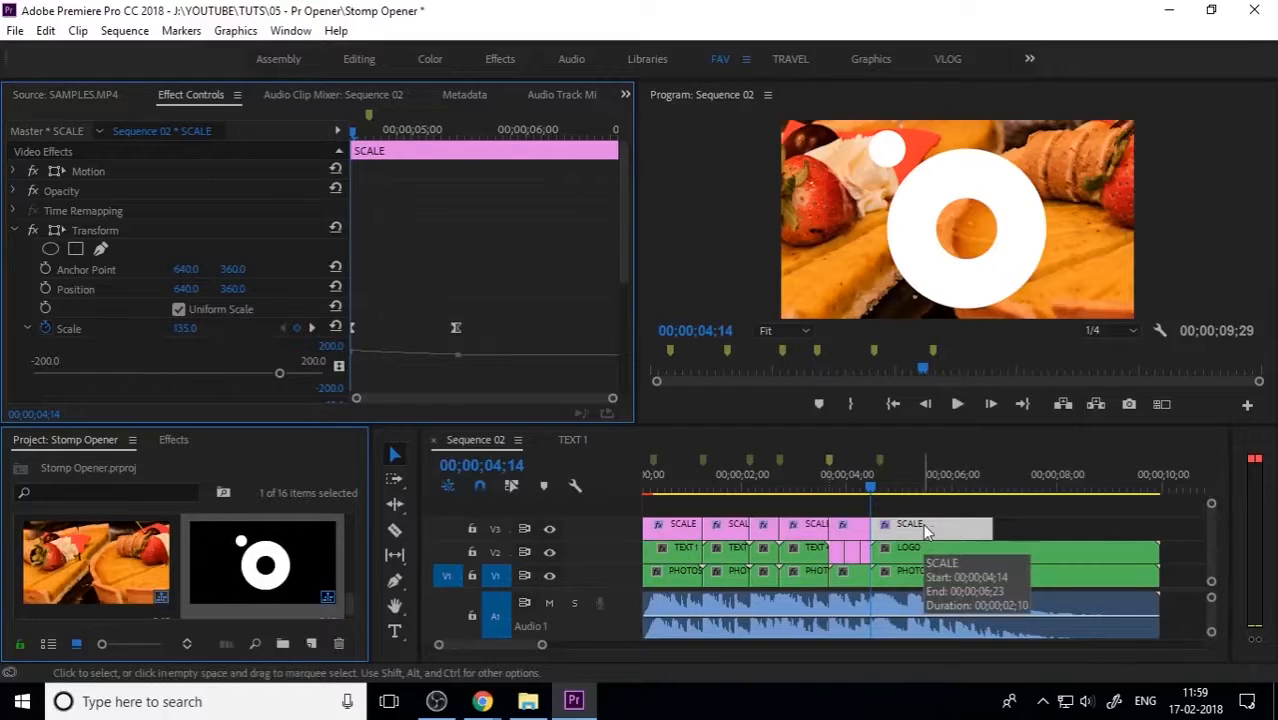
{"action": "key", "text": "space"}
{"action": "key", "text": "space"}
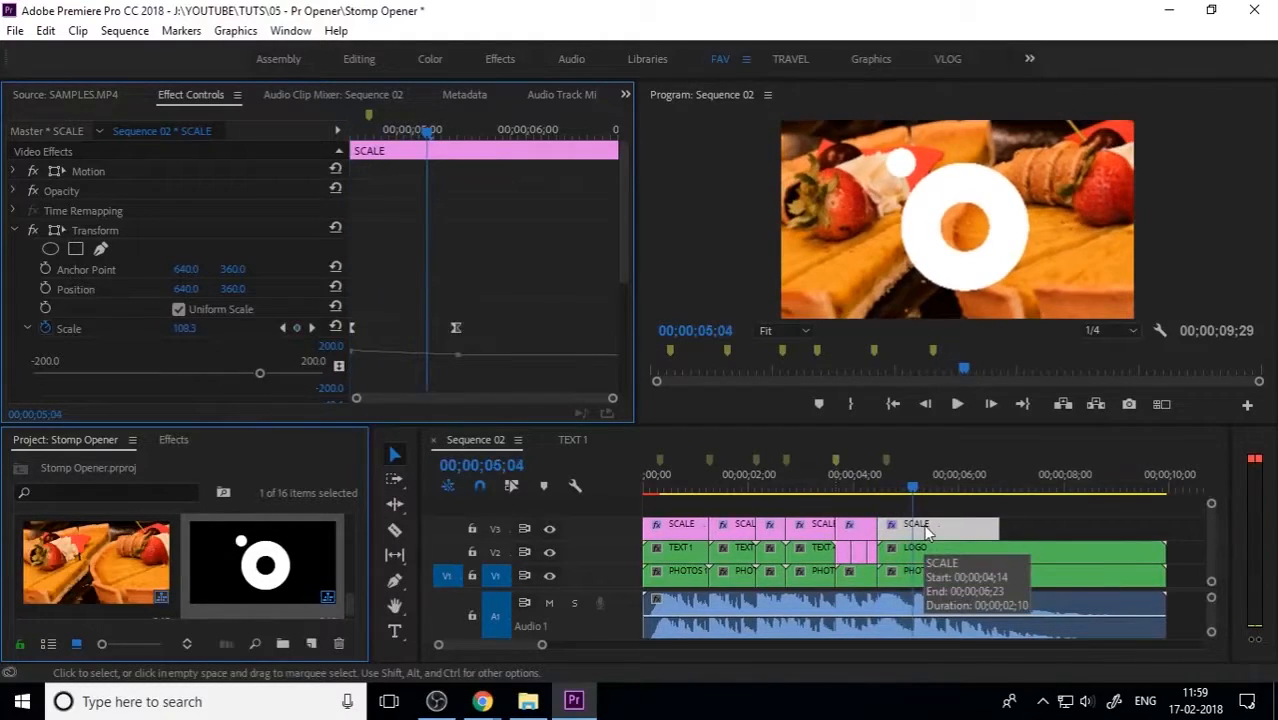
Apply Scale to Frame Size to 2.jpg inside the PHOTOS 6 nest and check the result in Sequence 02.
{"action": "double_click", "coordinate": [904, 574]}
{"action": "left_click", "coordinate": [750, 556]}
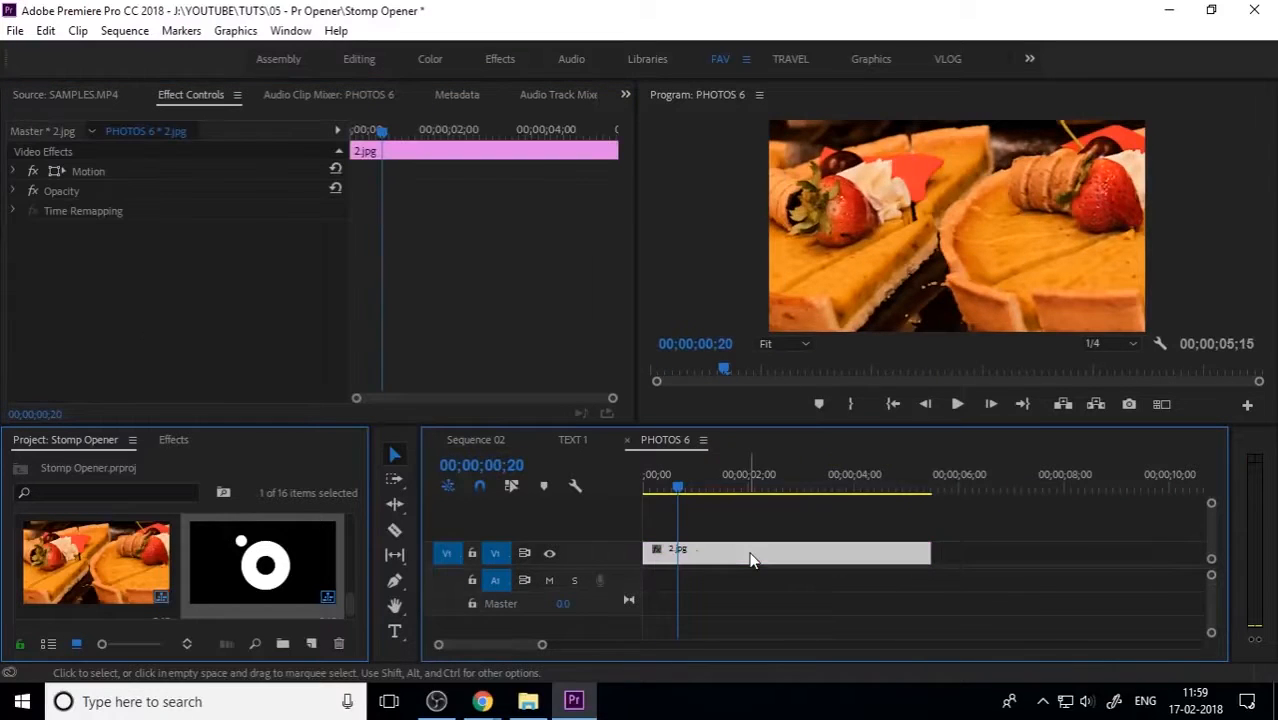
{"action": "right_click", "coordinate": [750, 556]}
{"action": "left_click", "coordinate": [829, 680]}
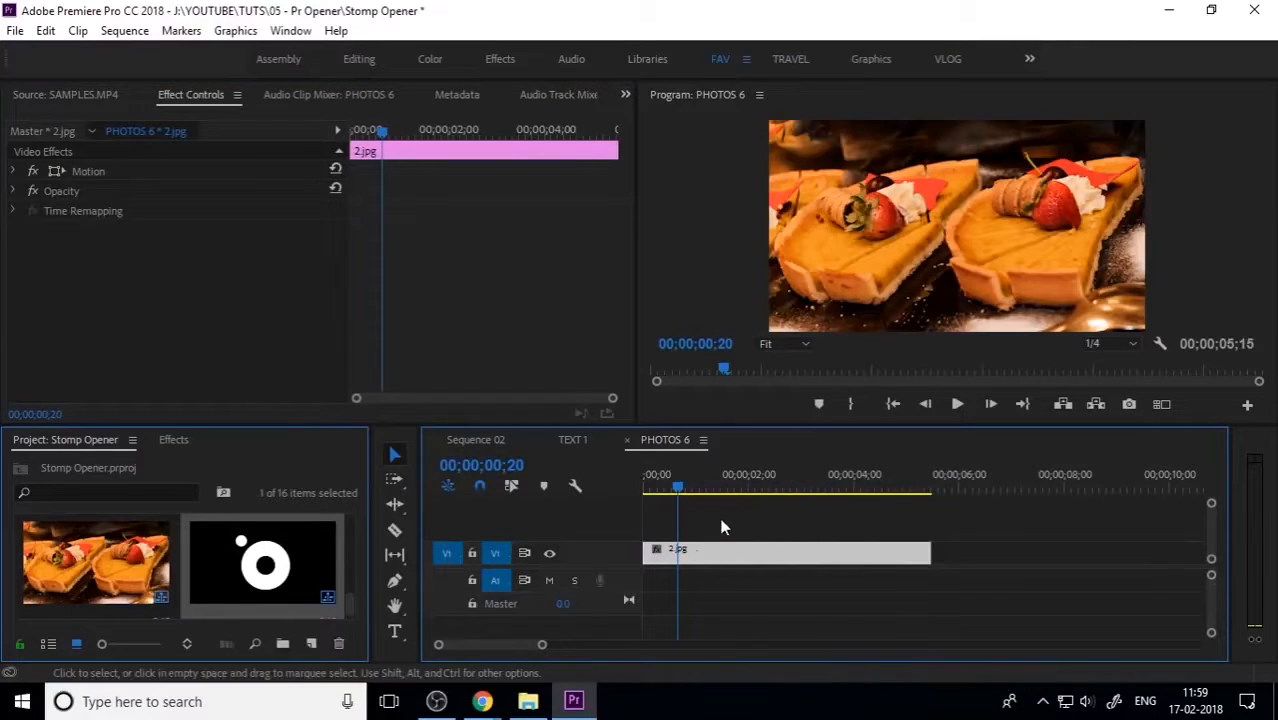
{"action": "left_click", "coordinate": [627, 440]}
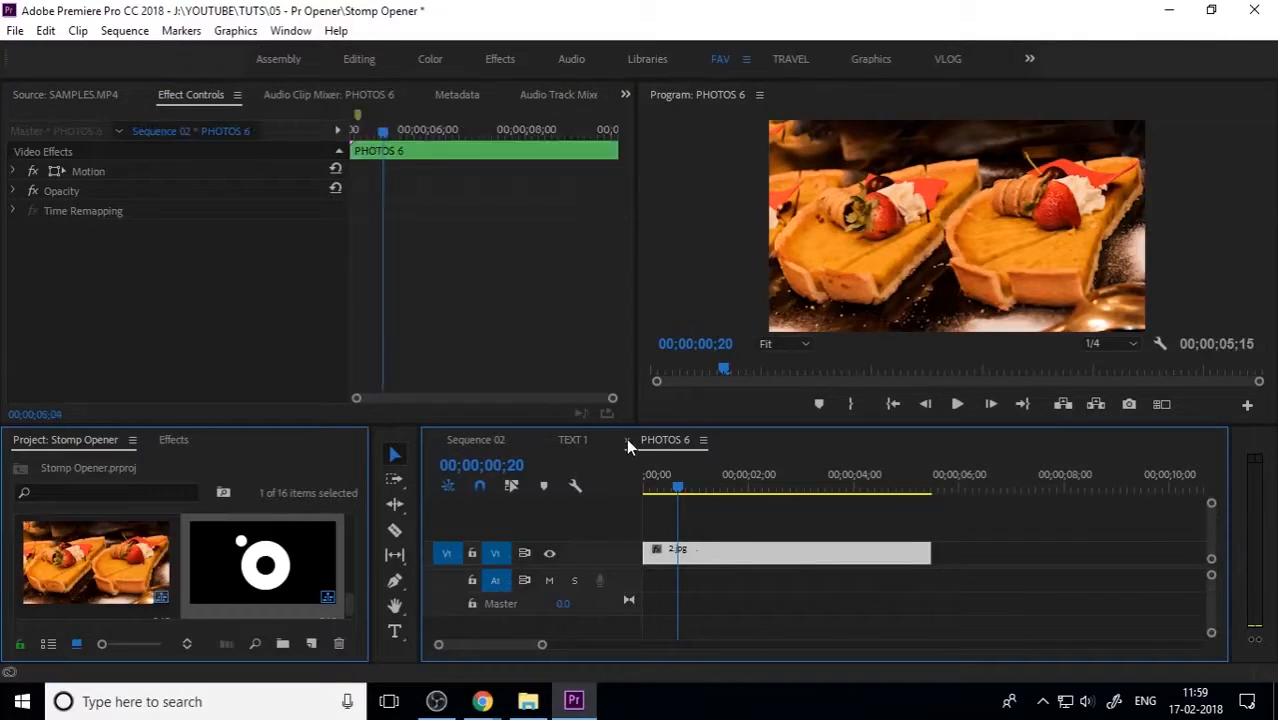
{"action": "left_click_drag", "start_coordinate": [826, 496], "coordinate": [955, 490]}
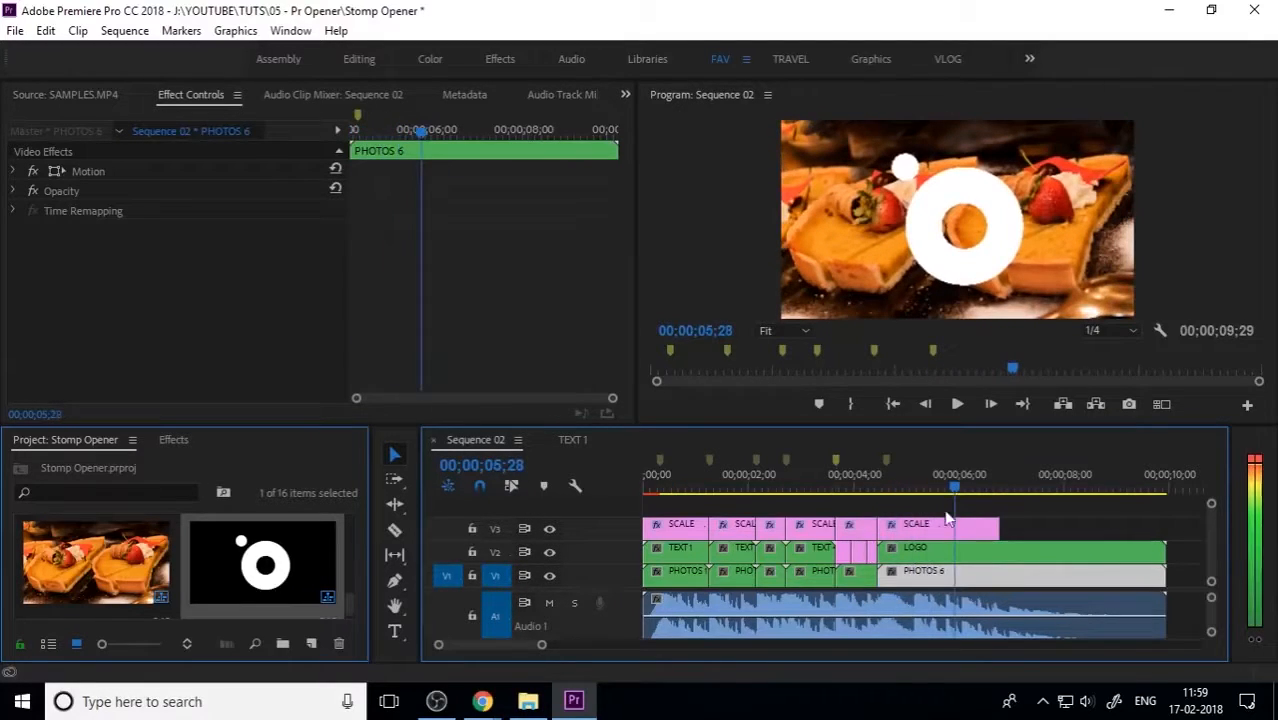
Open the LOGO nested sequence and move IPC LOGO CENTRE WHITE.png from V2 down to V1.
{"action": "left_click", "coordinate": [922, 552]}
{"action": "double_click", "coordinate": [922, 552]}
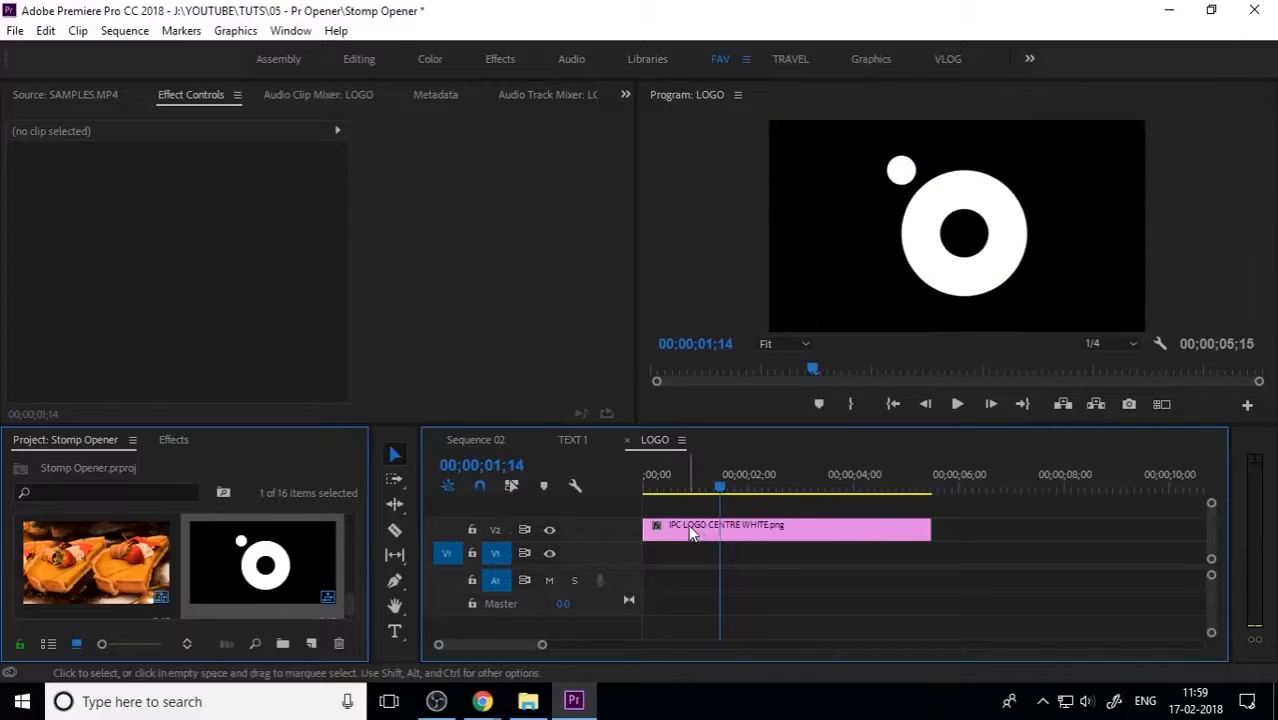
{"action": "left_click_drag", "start_coordinate": [688, 527], "coordinate": [672, 558]}
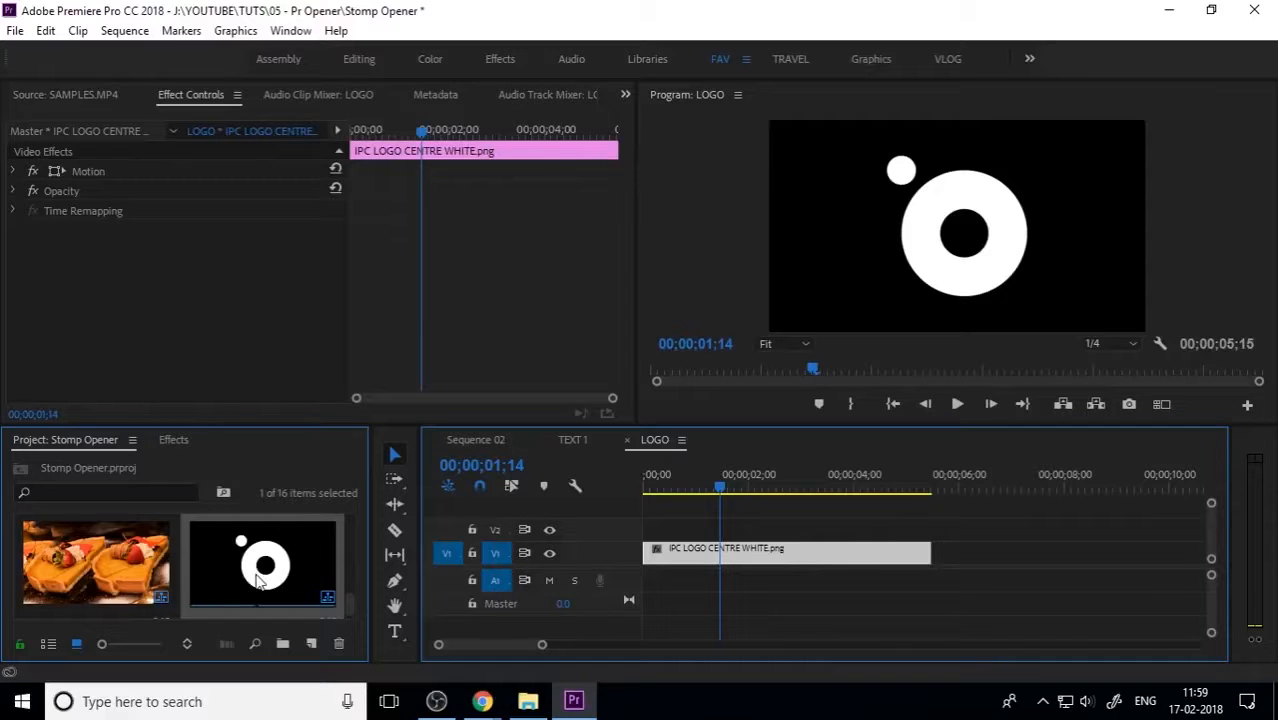
Copy the closing SCALE adjustment layer from Sequence 02 into the LOGO sequence on V2, covering the full length of the logo clip.
{"action": "scroll", "coordinate": [258, 580], "scroll_direction": "down", "scroll_amount": 3}
{"action": "left_click", "coordinate": [480, 440]}
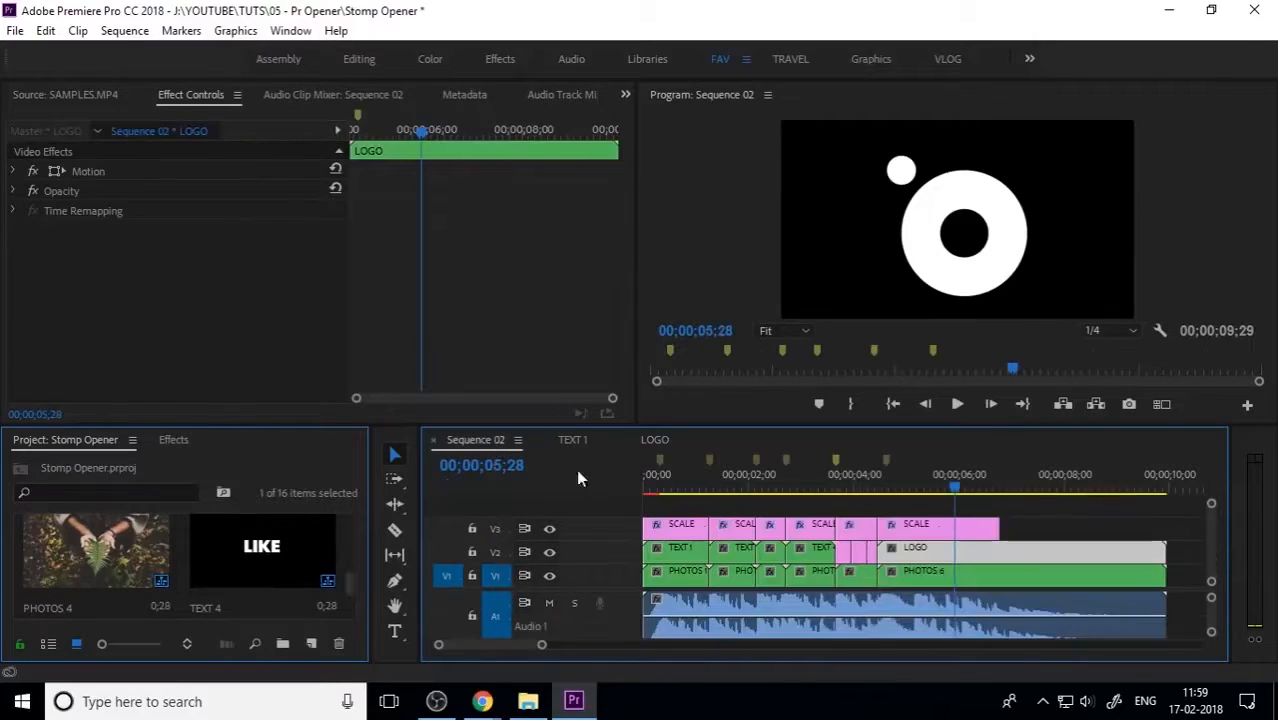
{"action": "left_click", "coordinate": [957, 537]}
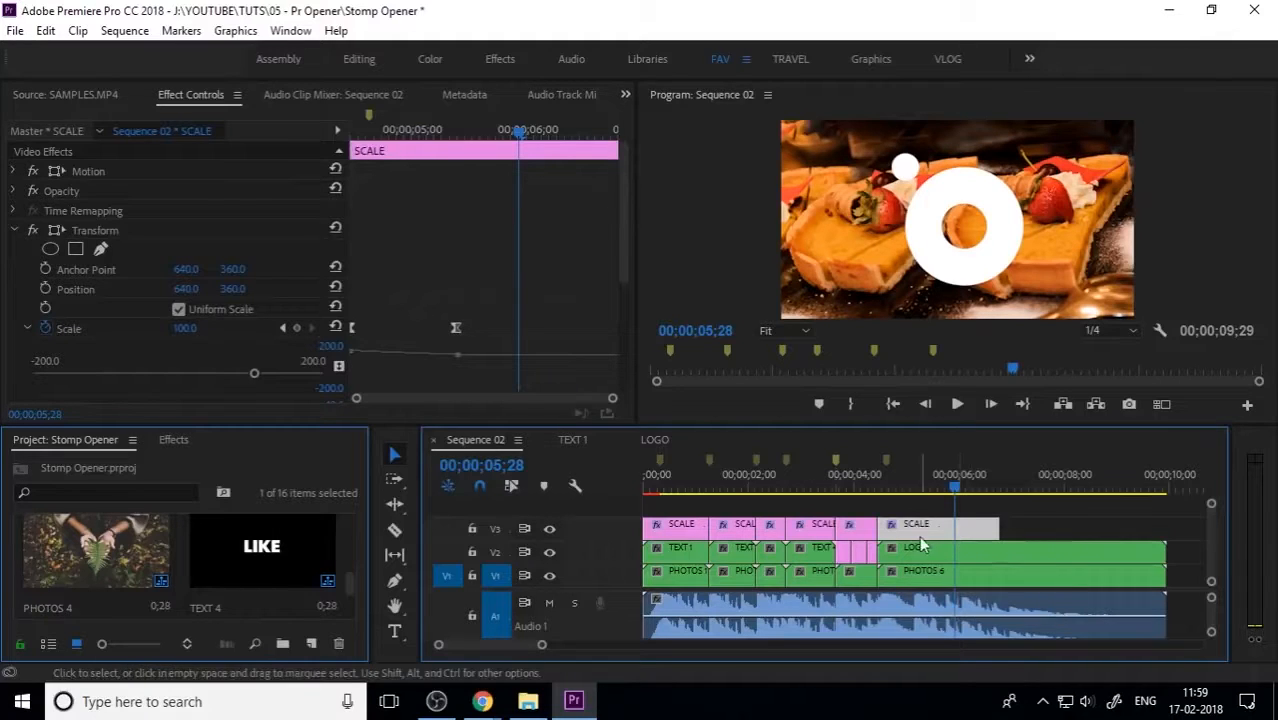
{"action": "left_click", "coordinate": [655, 441]}
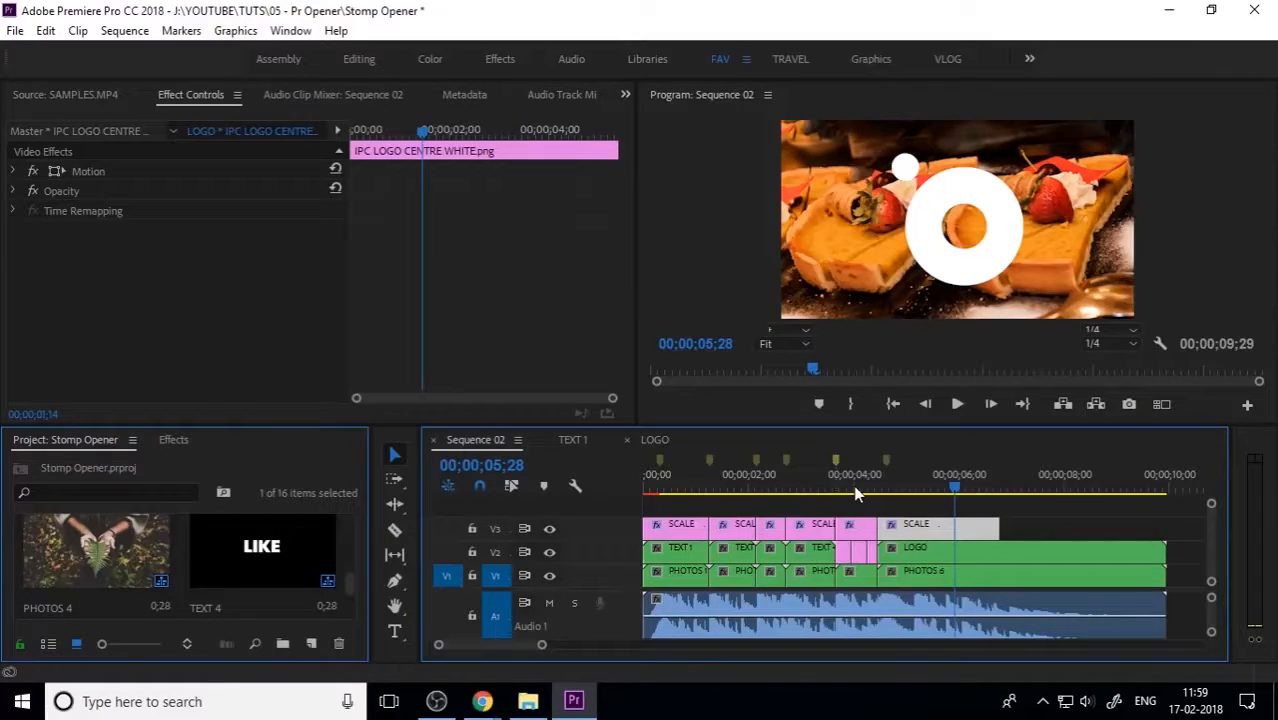
{"action": "left_click", "coordinate": [684, 523]}
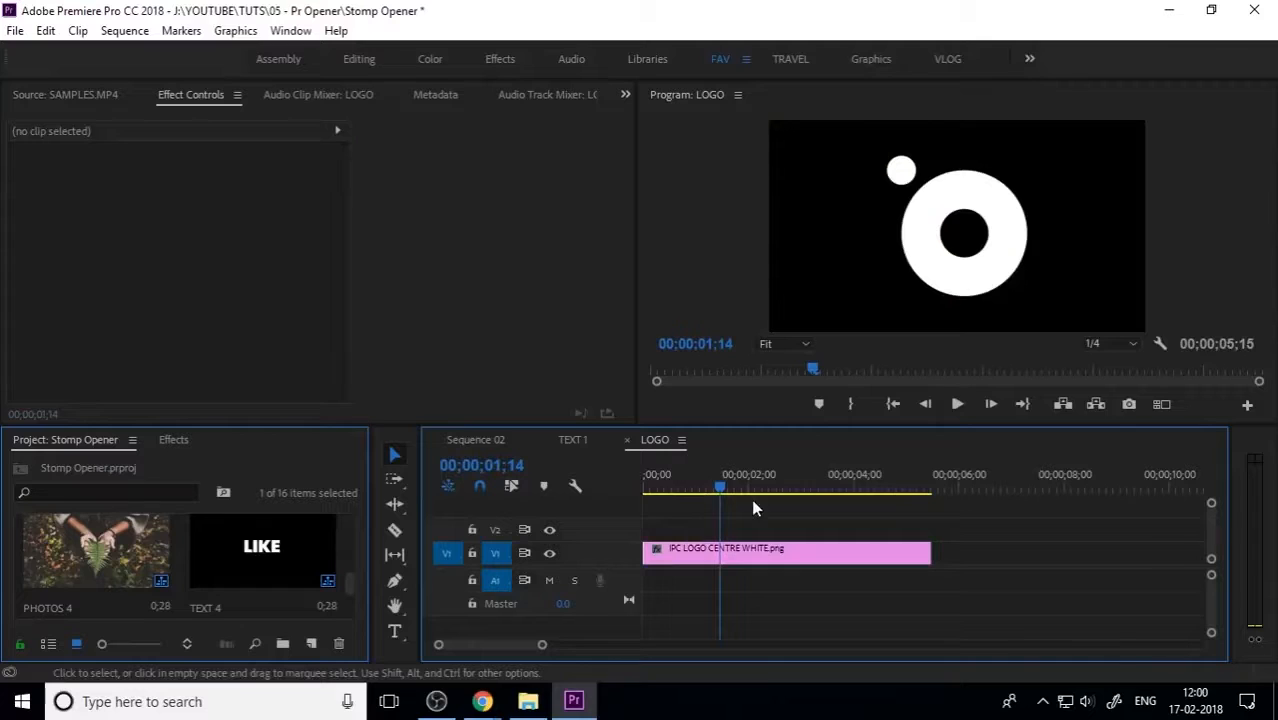
{"action": "left_click", "coordinate": [495, 553]}
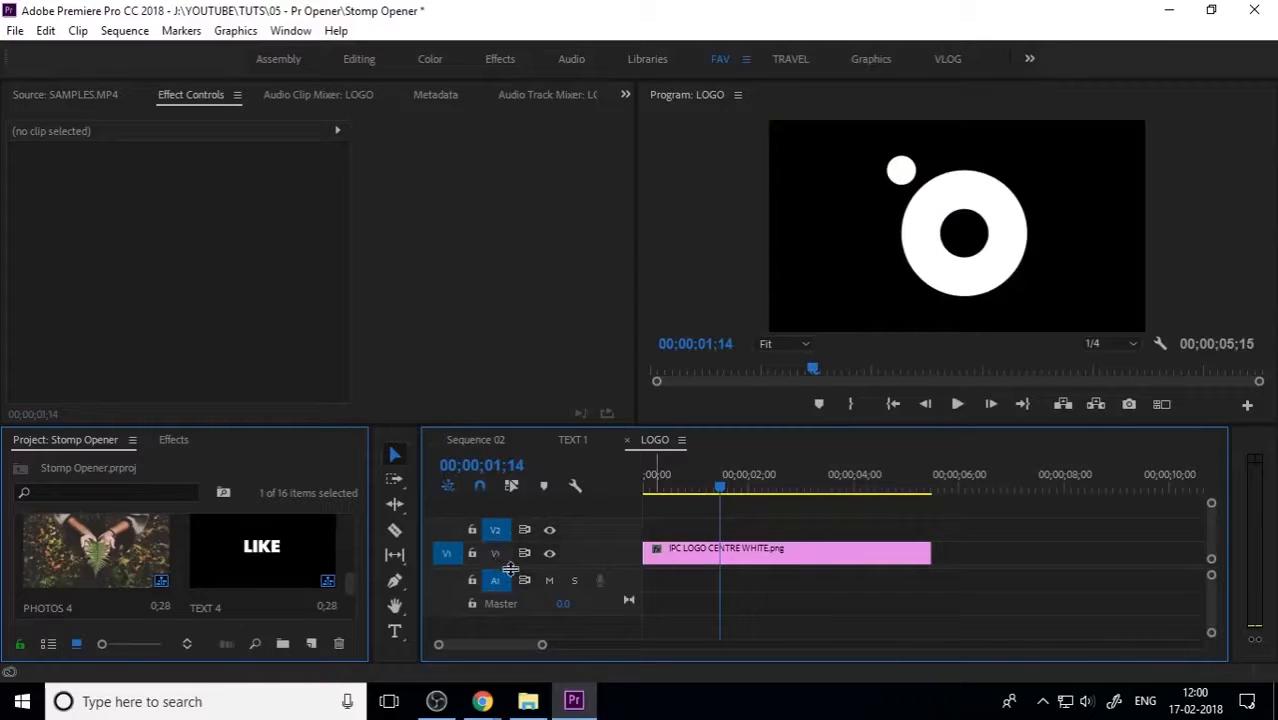
{"action": "key", "text": "ctrl+v"}
{"action": "left_click_drag", "start_coordinate": [797, 522], "coordinate": [717, 527]}
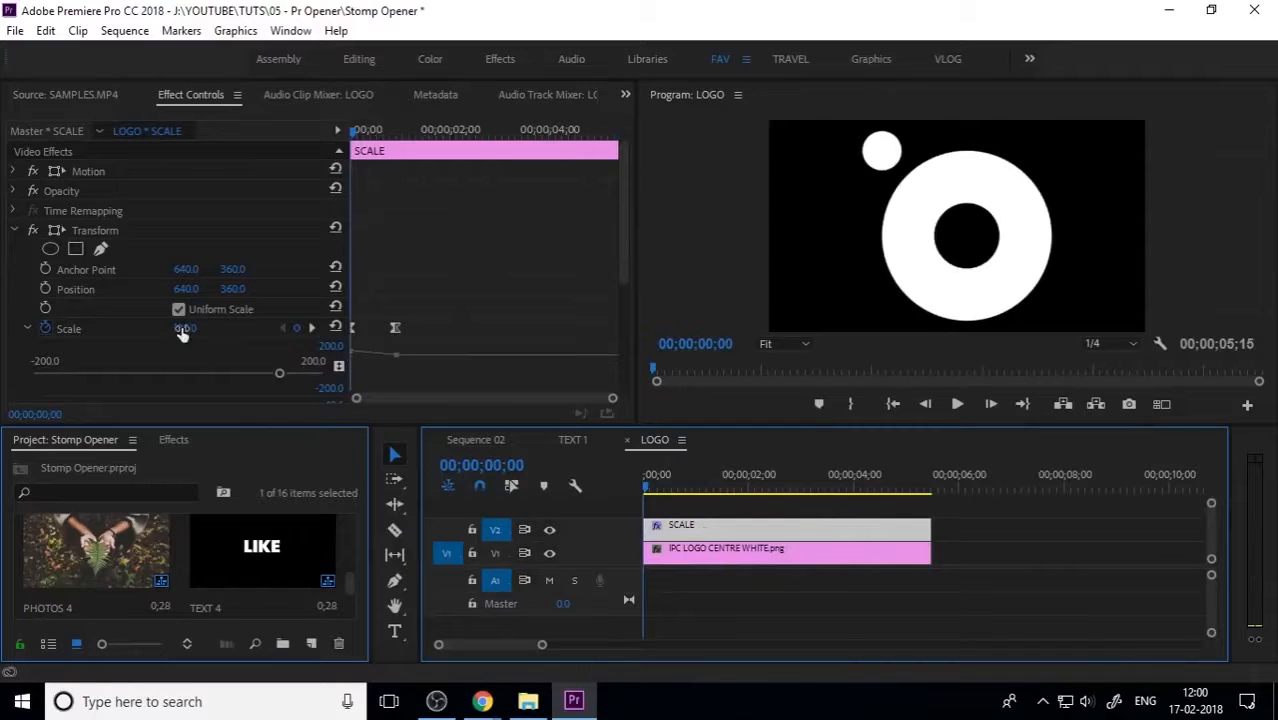
Lower the SCALE layer's first Scale keyframe at 00;00;00;00 in LOGO so the logo grows in, and preview it in Sequence 02.
{"action": "left_click_drag", "start_coordinate": [182, 329], "coordinate": [85, 329]}
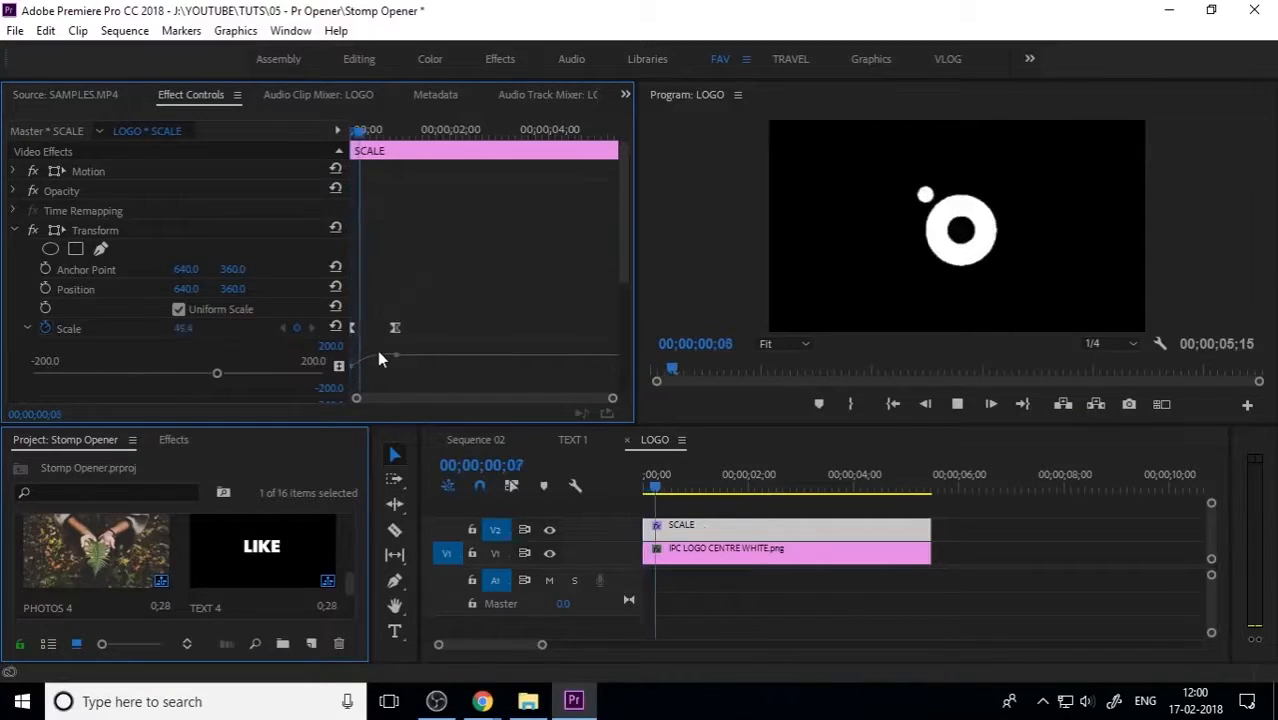
{"action": "key", "text": "space"}
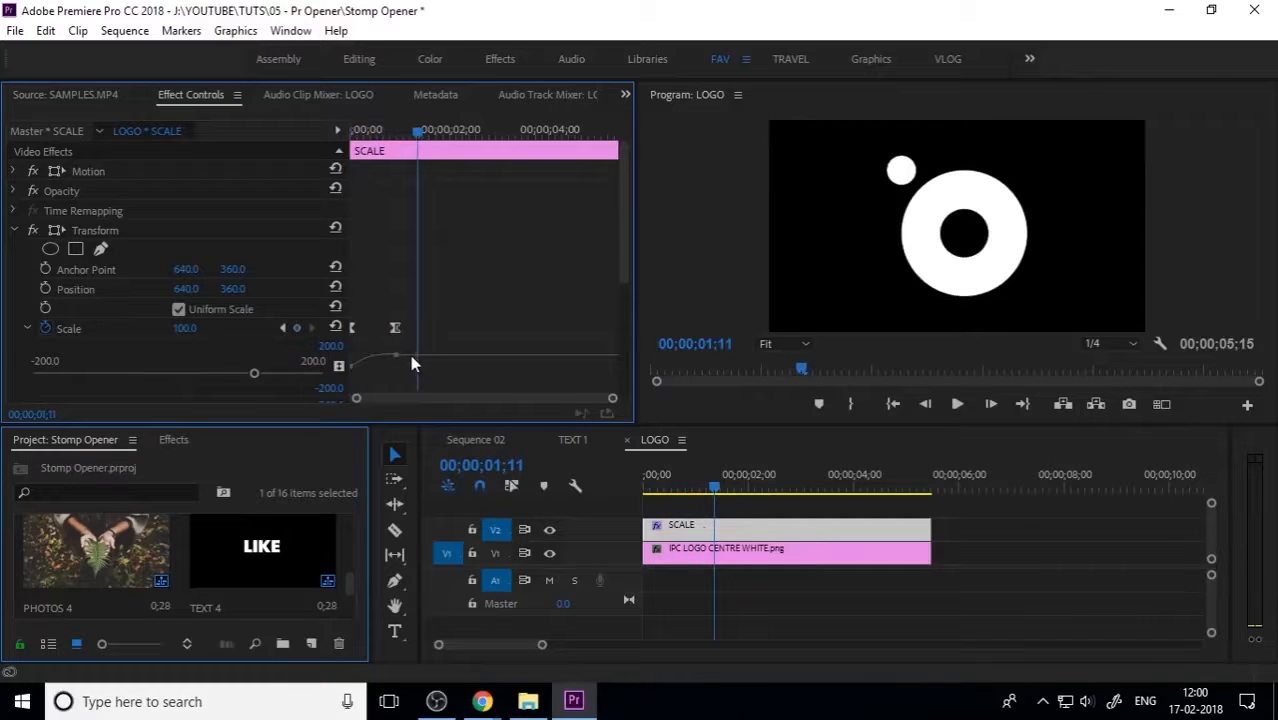
{"action": "left_click", "coordinate": [490, 439]}
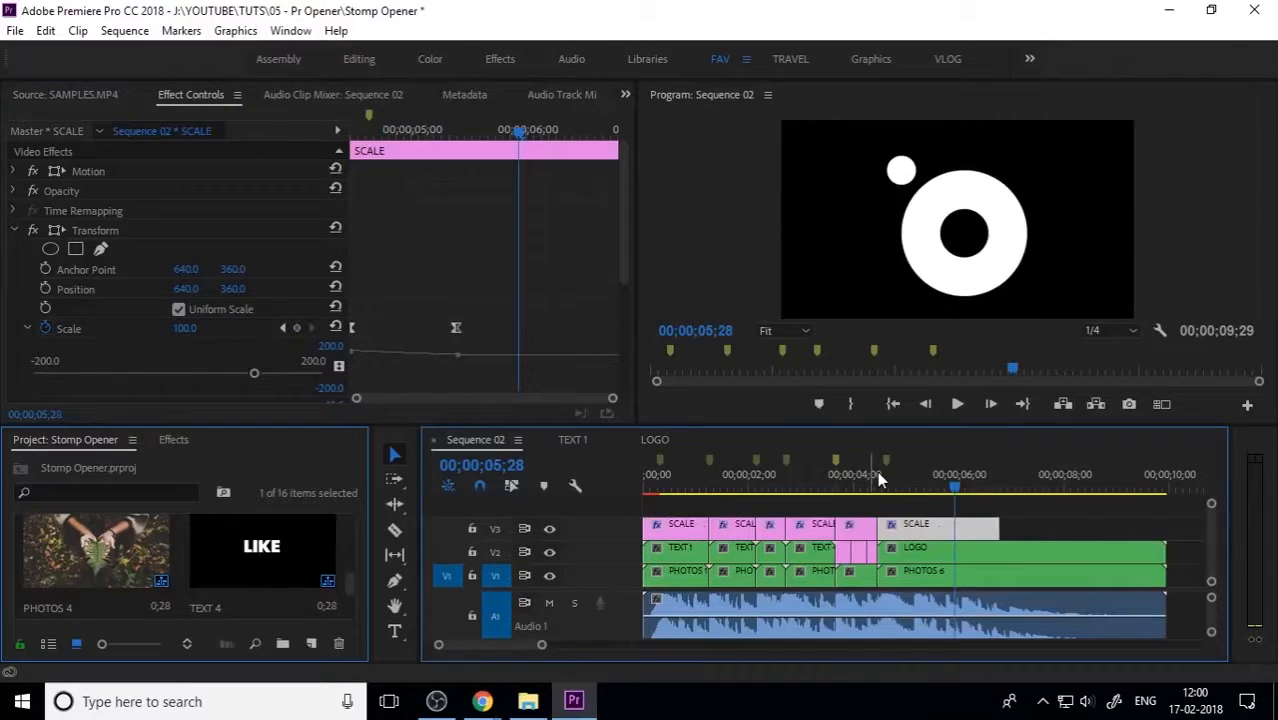
{"action": "left_click", "coordinate": [853, 488]}
{"action": "key", "text": "space"}
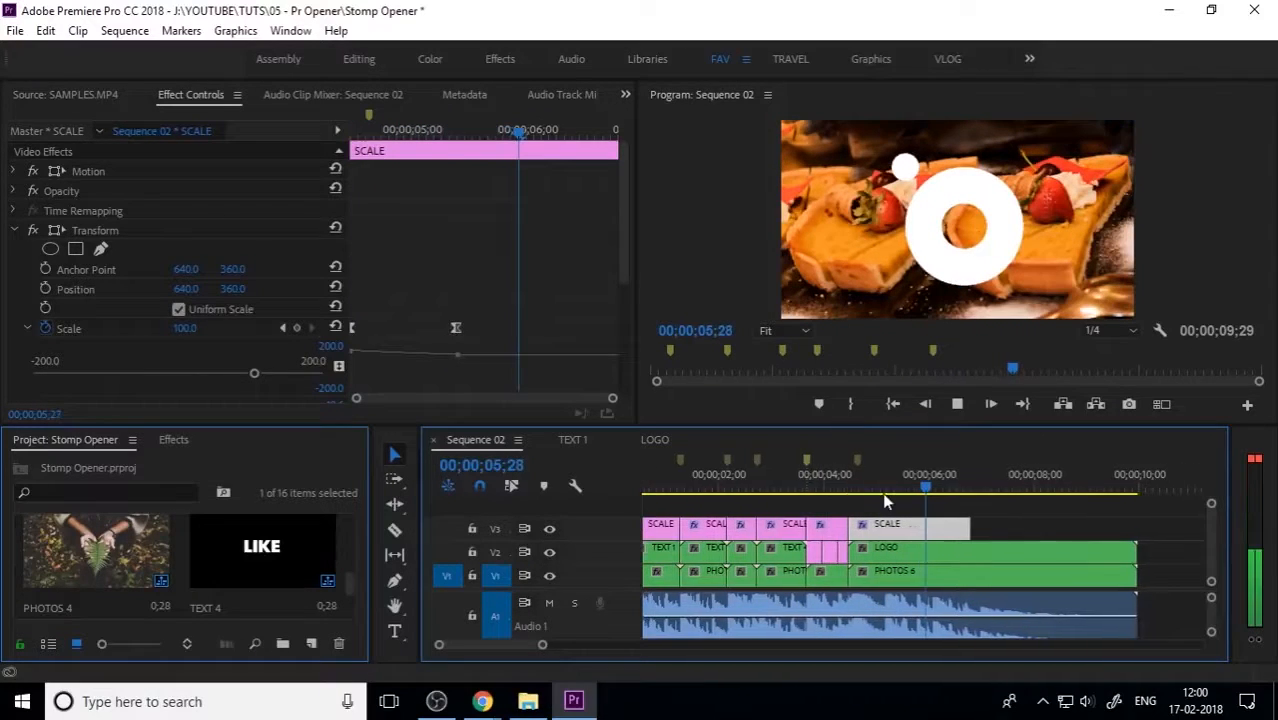
{"action": "key", "text": "space"}
Reduce the Motion Scale of IPC LOGO CENTRE WHITE.png inside the LOGO sequence to 54.
{"action": "left_click", "coordinate": [906, 545]}
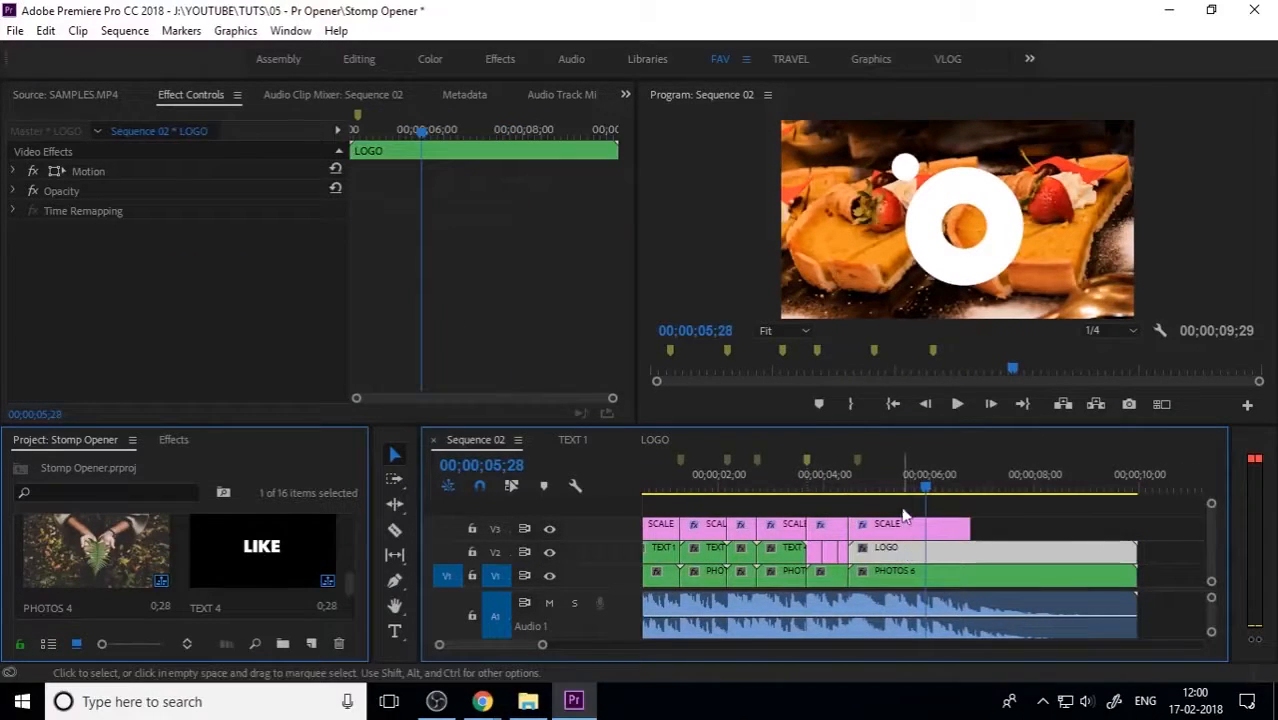
{"action": "left_click", "coordinate": [668, 439]}
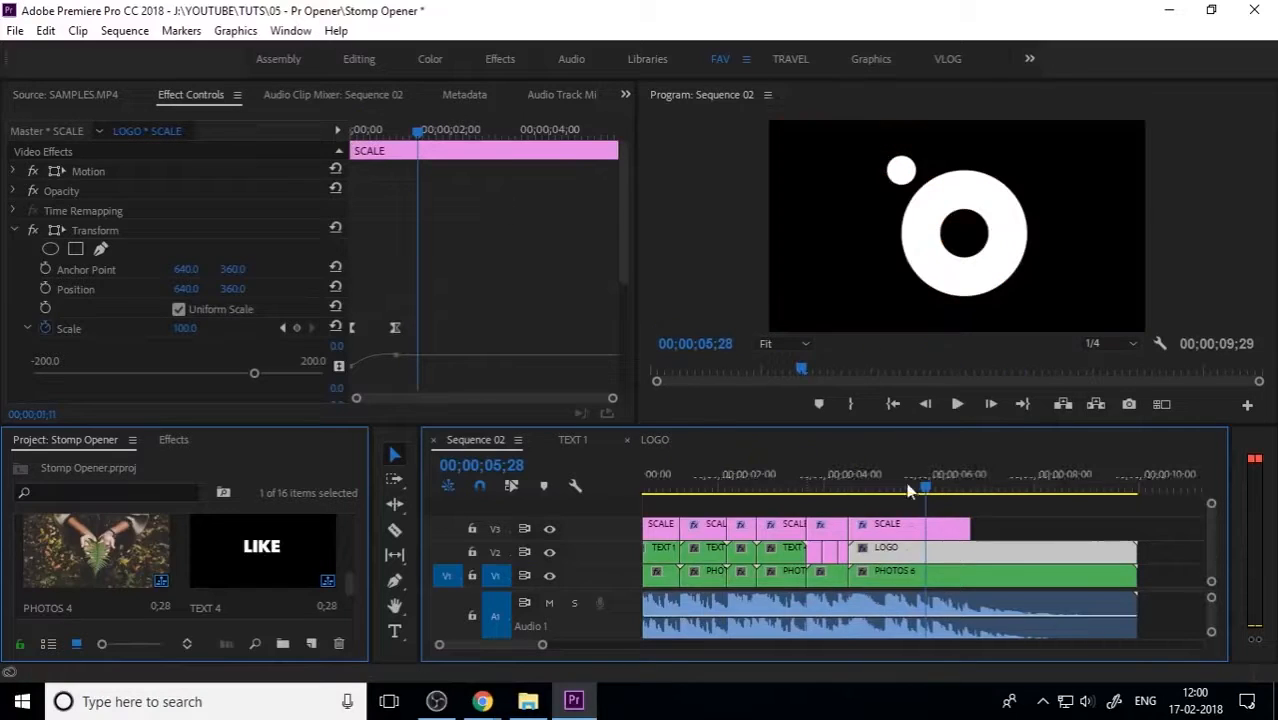
{"action": "left_click", "coordinate": [714, 551]}
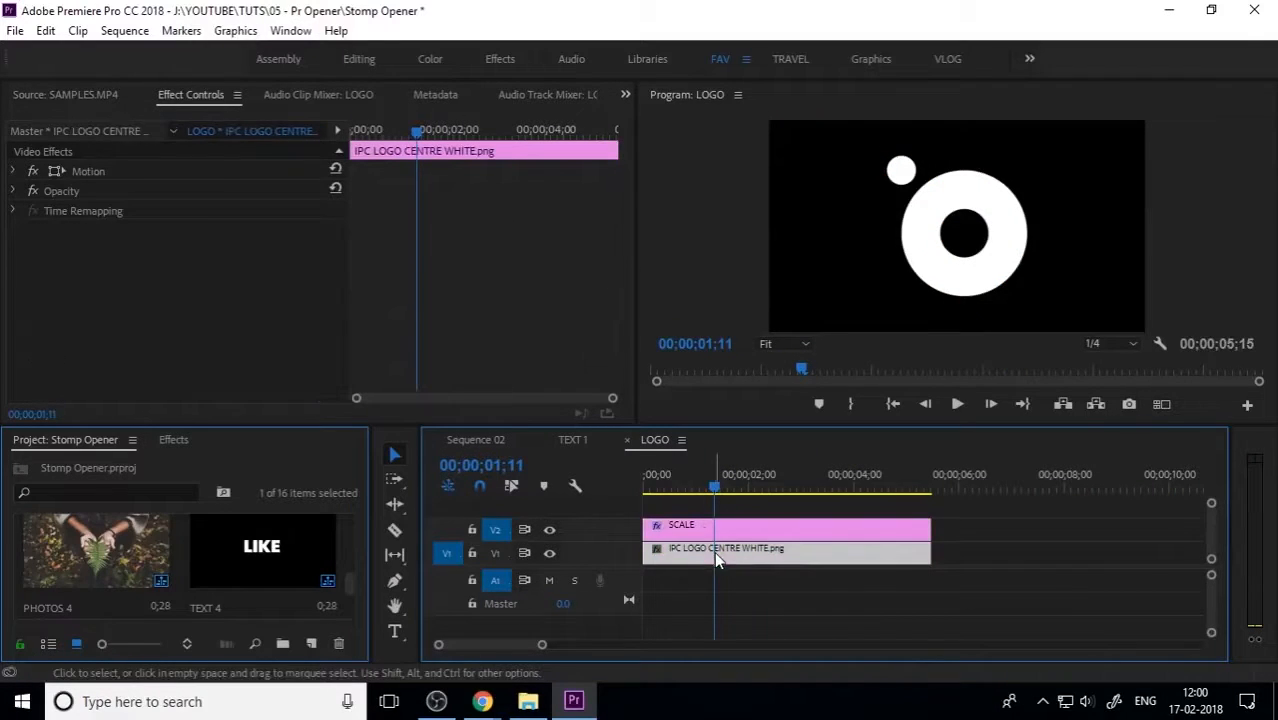
{"action": "left_click", "coordinate": [12, 172]}
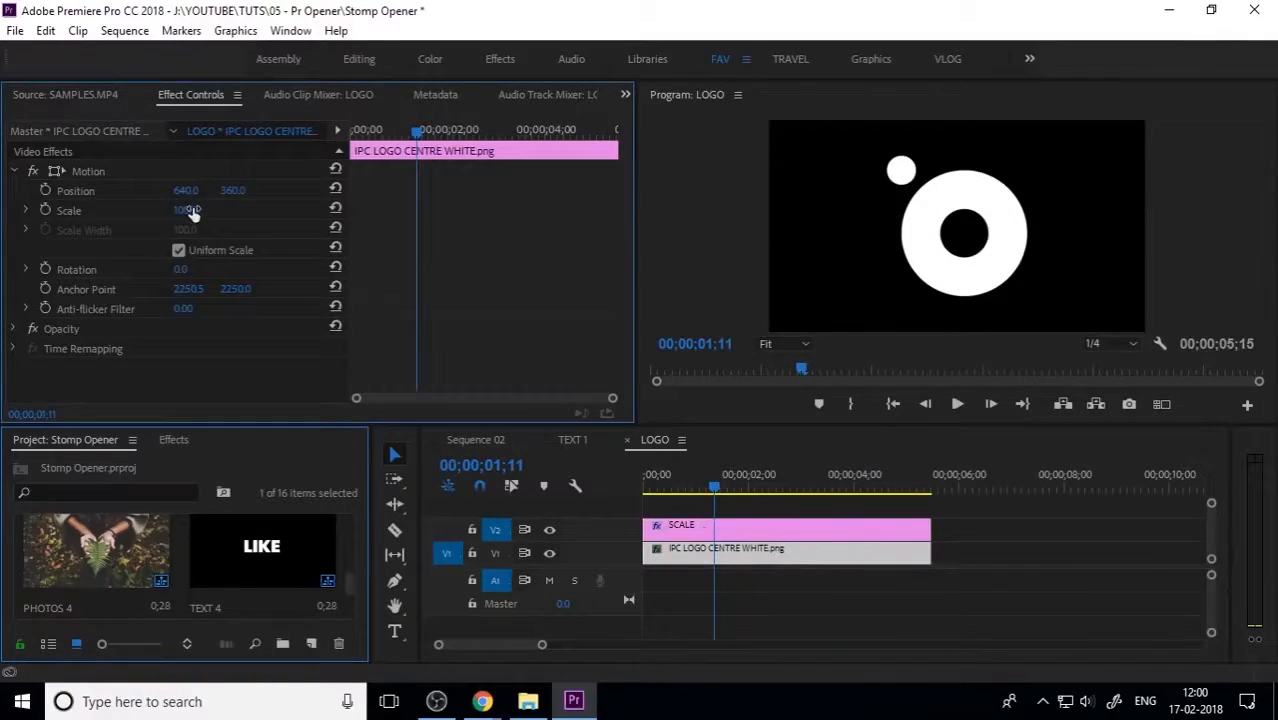
{"action": "left_click_drag", "start_coordinate": [189, 211], "coordinate": [134, 211]}
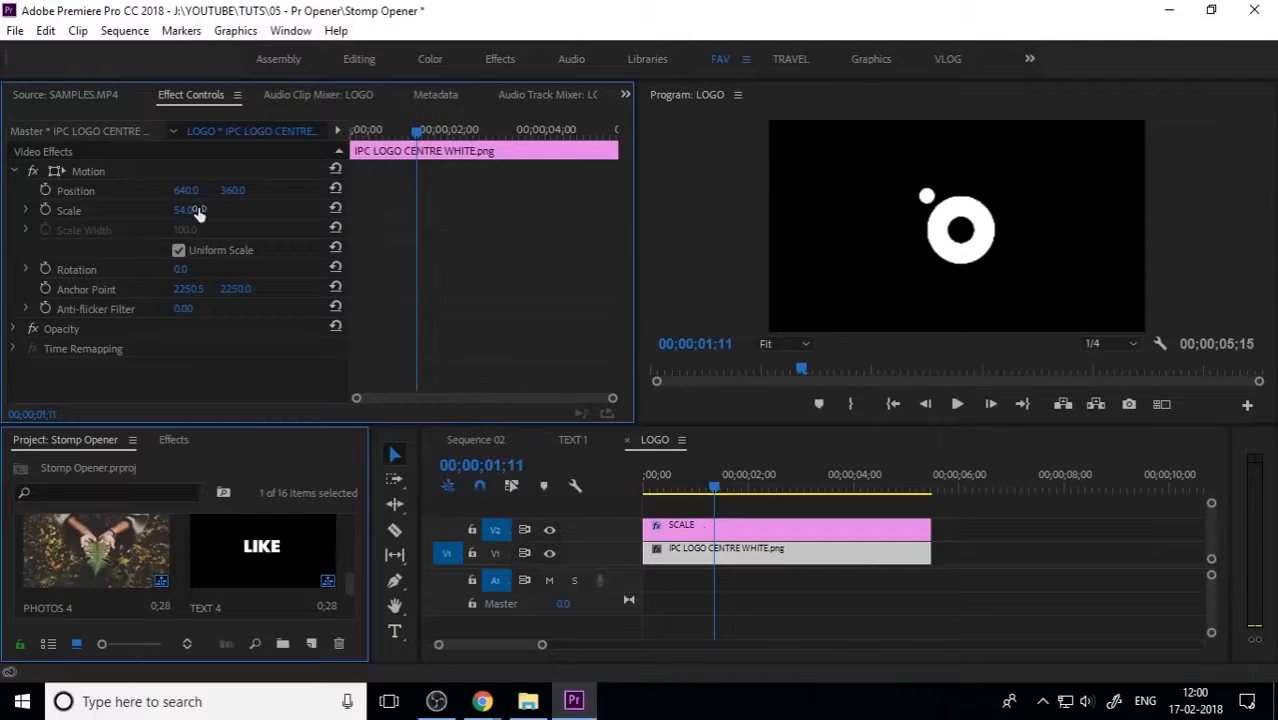
Play the LOGO sequence from its start to check how the logo grows in.
{"action": "left_click_drag", "start_coordinate": [679, 474], "coordinate": [622, 481]}
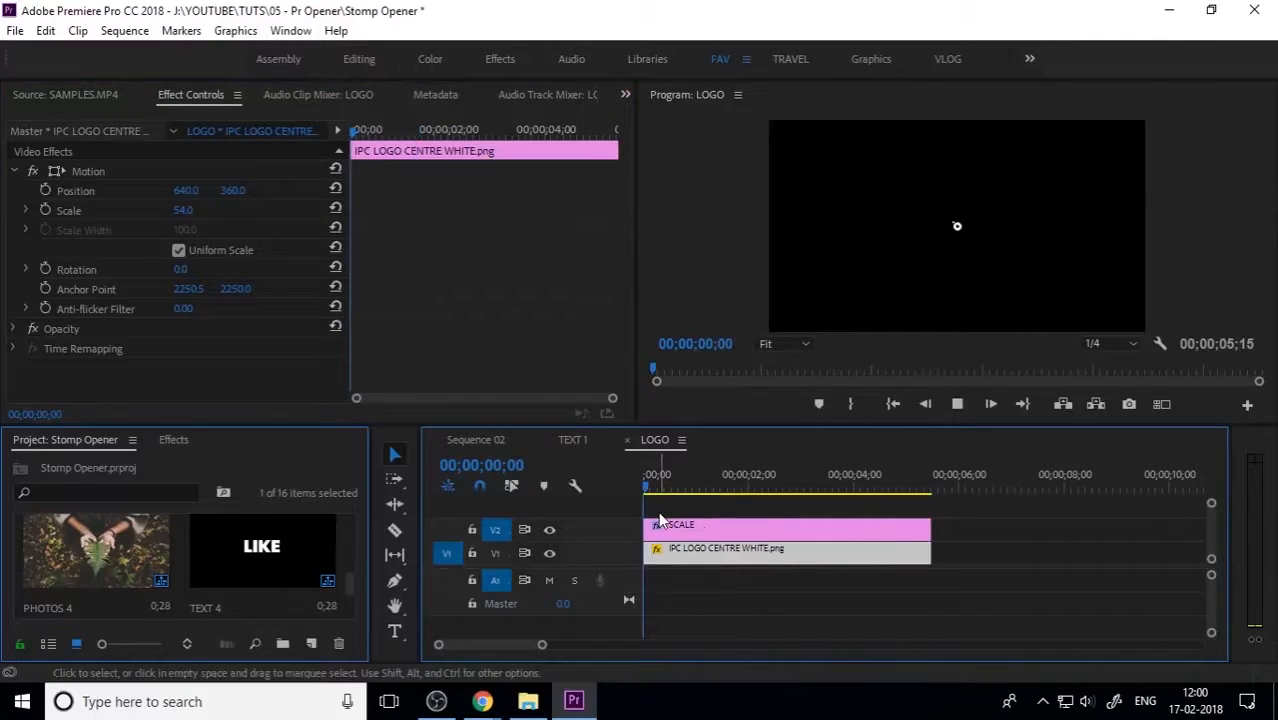
{"action": "key", "text": "space"}
{"action": "key", "text": "space"}
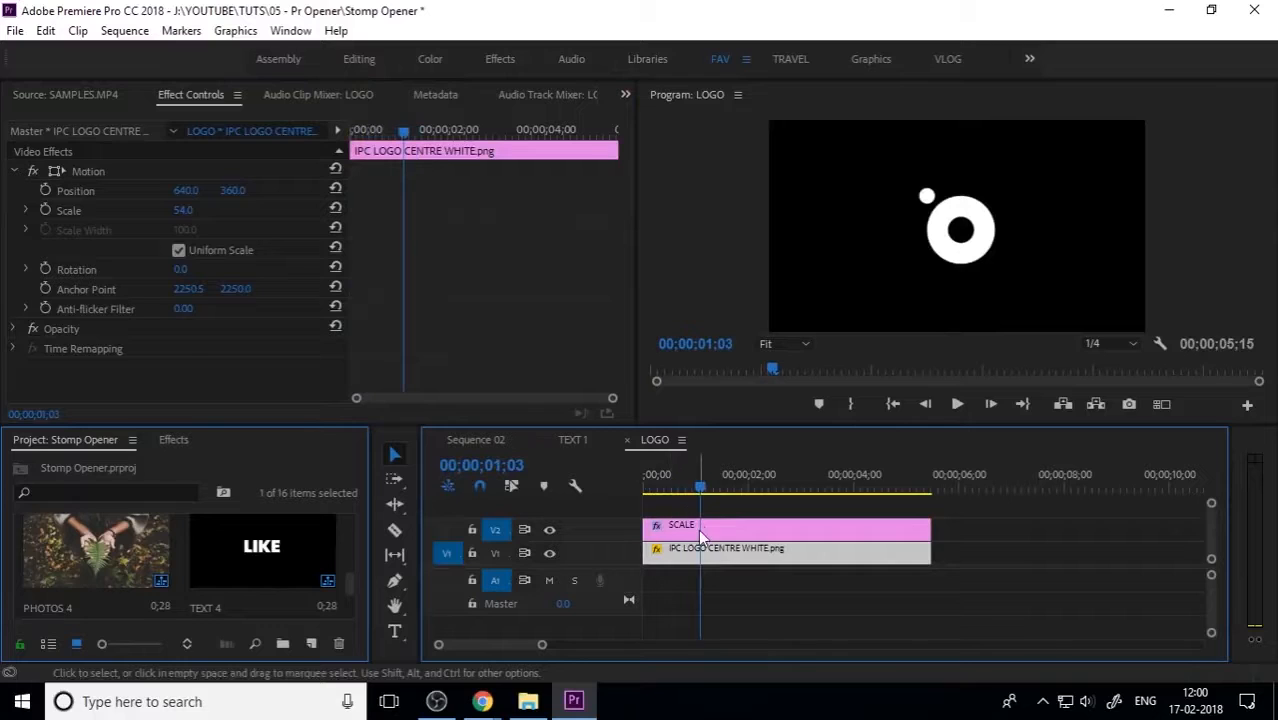
Reshape the Scale keyframe easing of the SCALE layer in LOGO into a faster start with a softer stop, and replay it.
{"action": "left_click", "coordinate": [698, 528]}
{"action": "left_click_drag", "start_coordinate": [626, 258], "coordinate": [629, 377]}
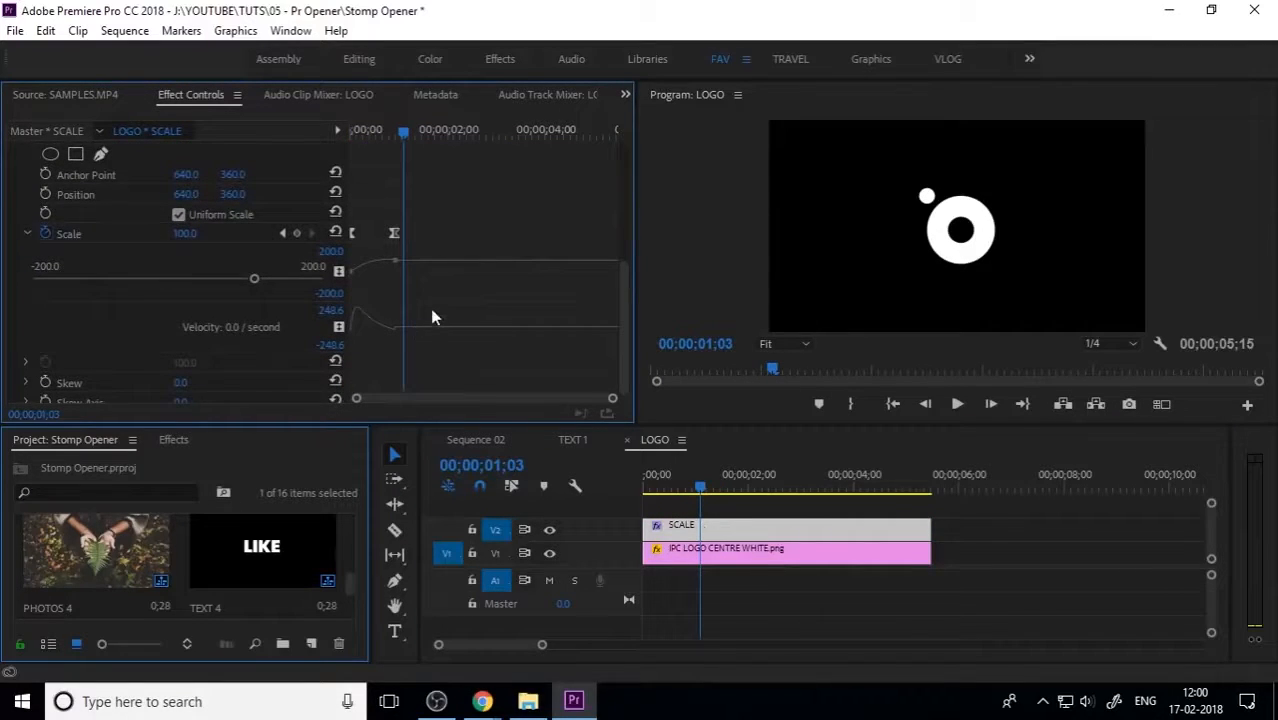
{"action": "left_click", "coordinate": [394, 233]}
{"action": "left_click", "coordinate": [660, 486]}
{"action": "key", "text": "space"}
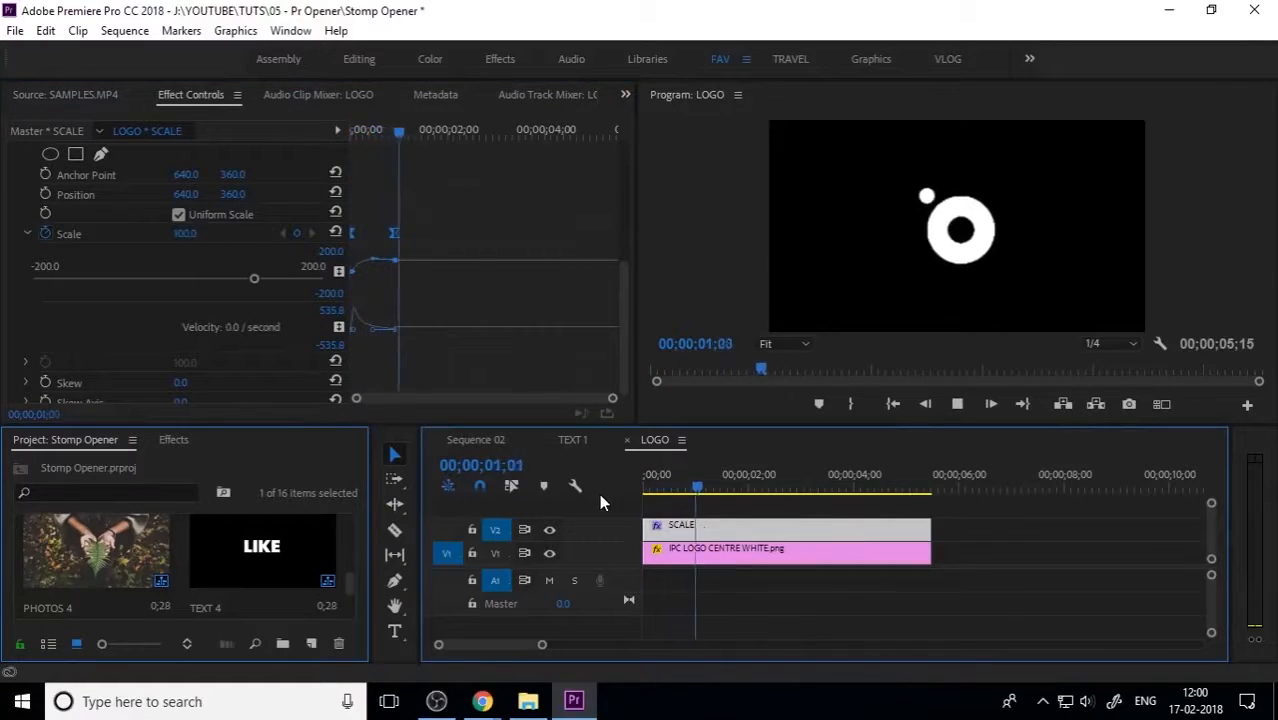
{"action": "key", "text": "space"}
Play the closing logo section in Sequence 02 to check it over the photo.
{"action": "left_click", "coordinate": [500, 439]}
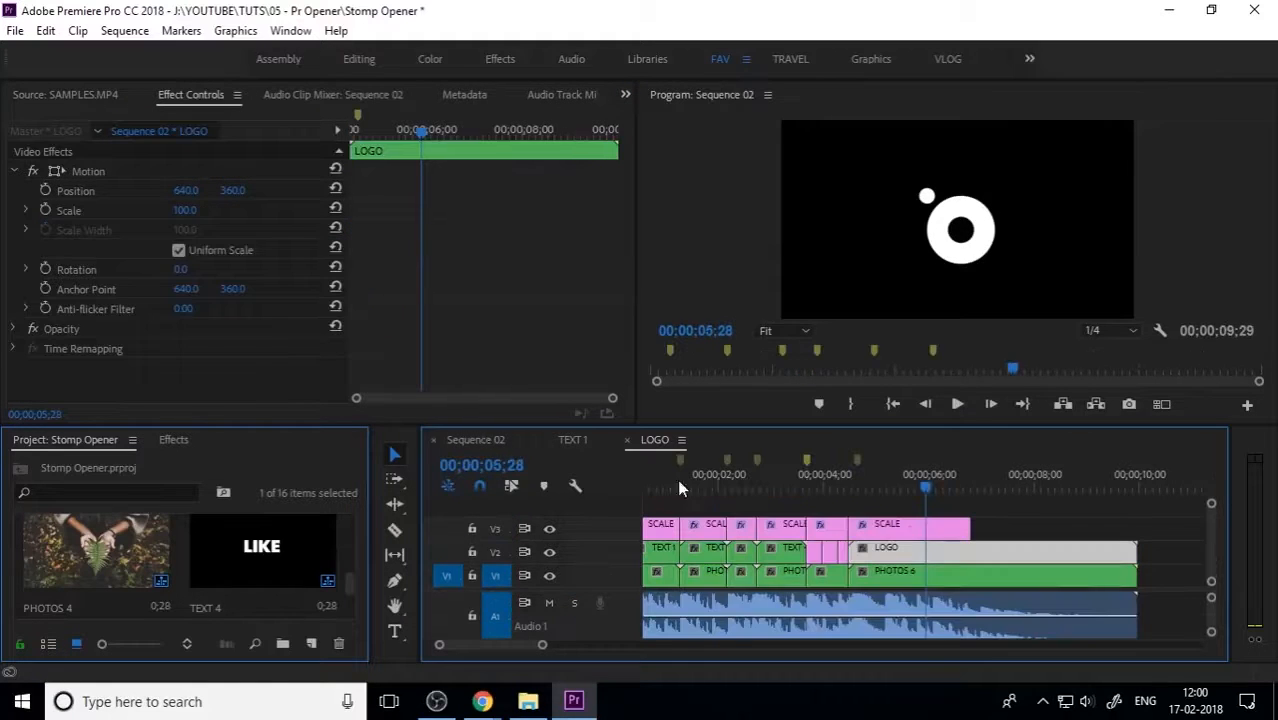
{"action": "left_click", "coordinate": [808, 502]}
{"action": "key", "text": "space"}
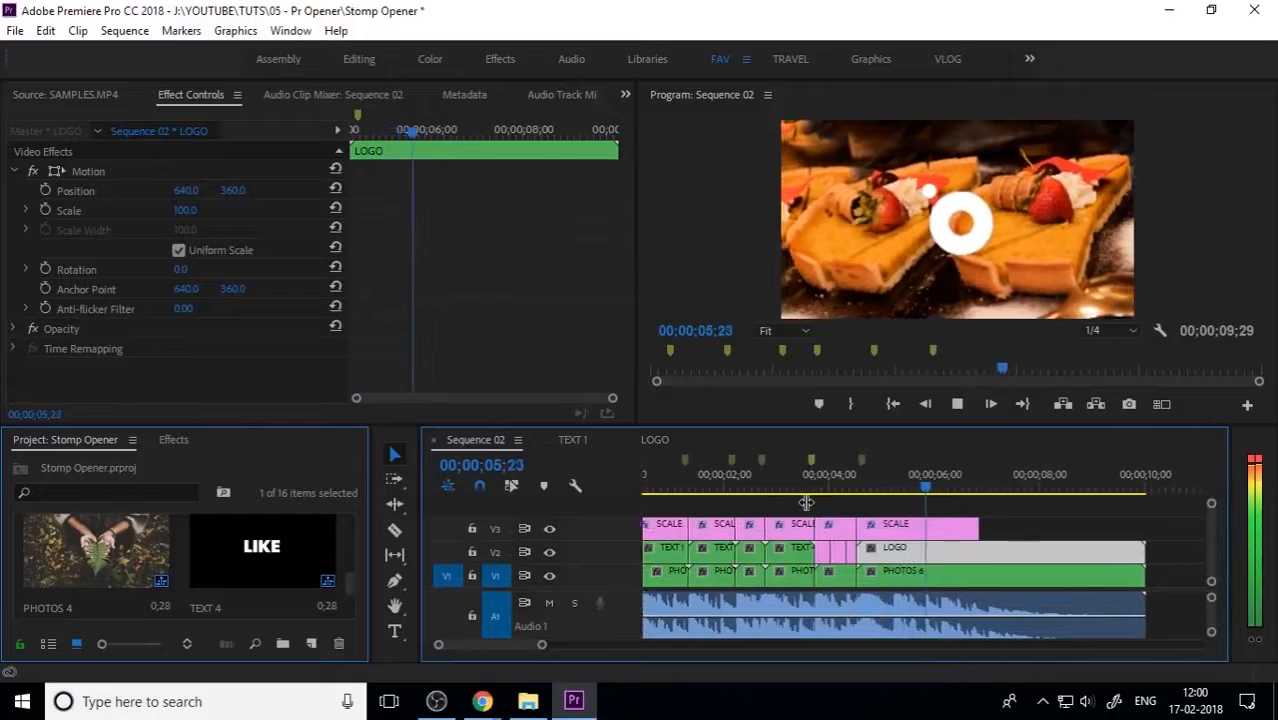
{"action": "key", "text": "space"}
Set the program playback resolution to Full and extend the closing SCALE layer on V3 to the end of the LOGO clip.
{"action": "left_click", "coordinate": [1130, 331]}
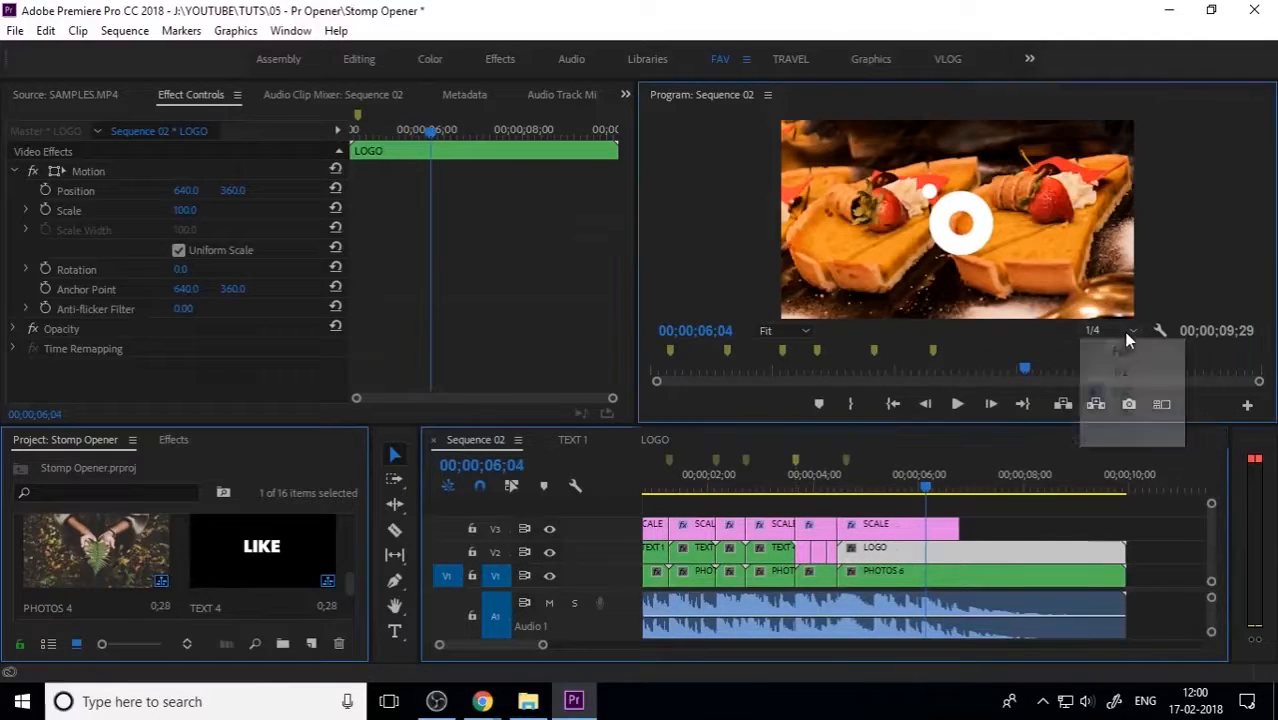
{"action": "left_click", "coordinate": [1118, 350]}
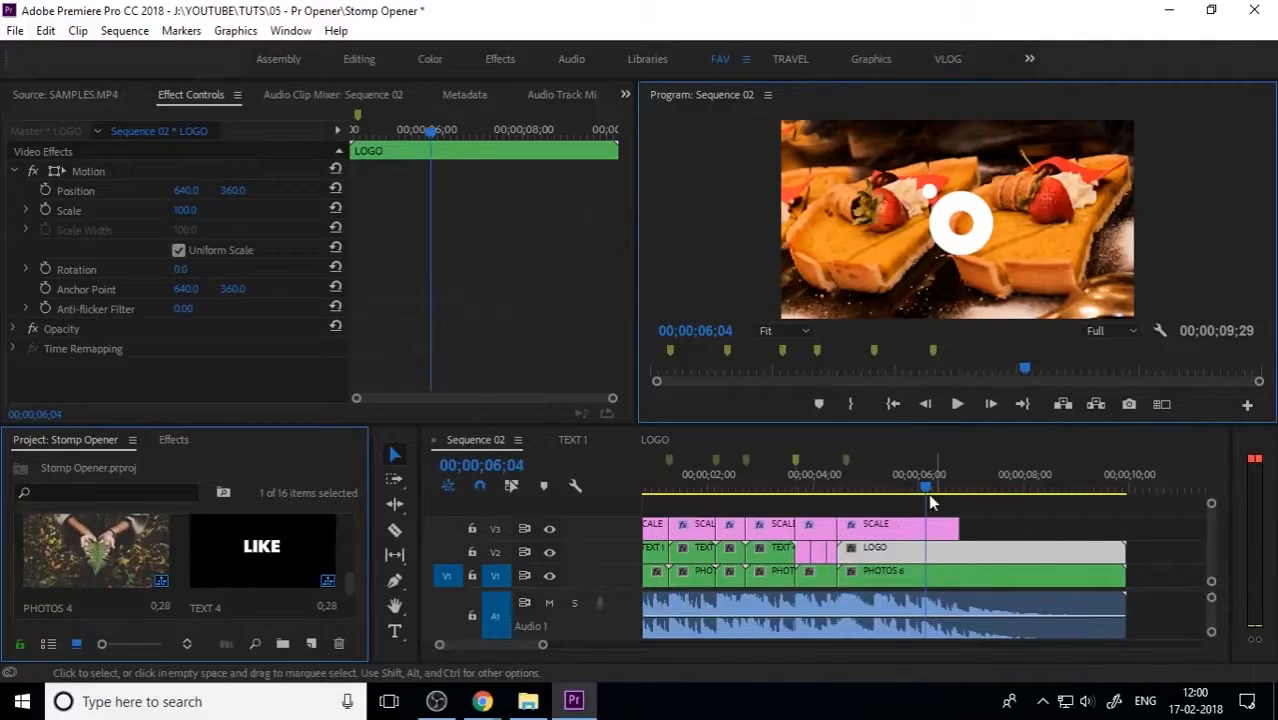
{"action": "left_click_drag", "start_coordinate": [955, 528], "coordinate": [1125, 528]}
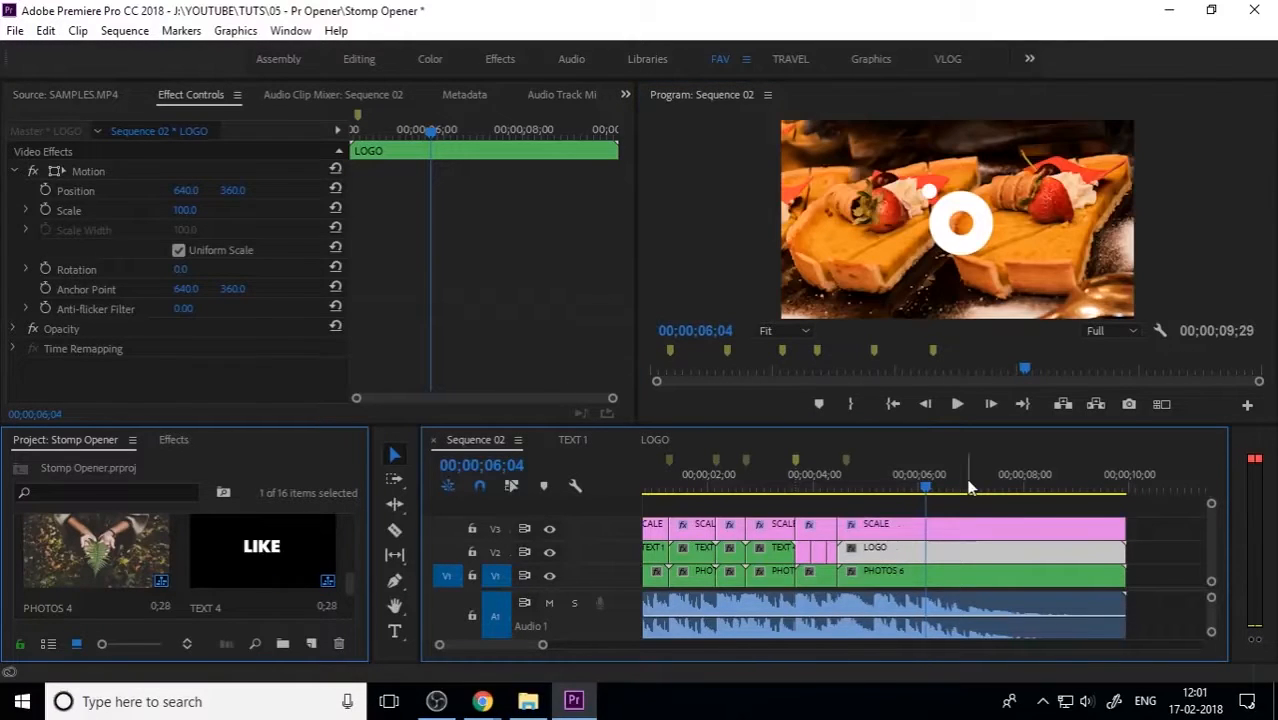
{"action": "key", "text": "minus"}
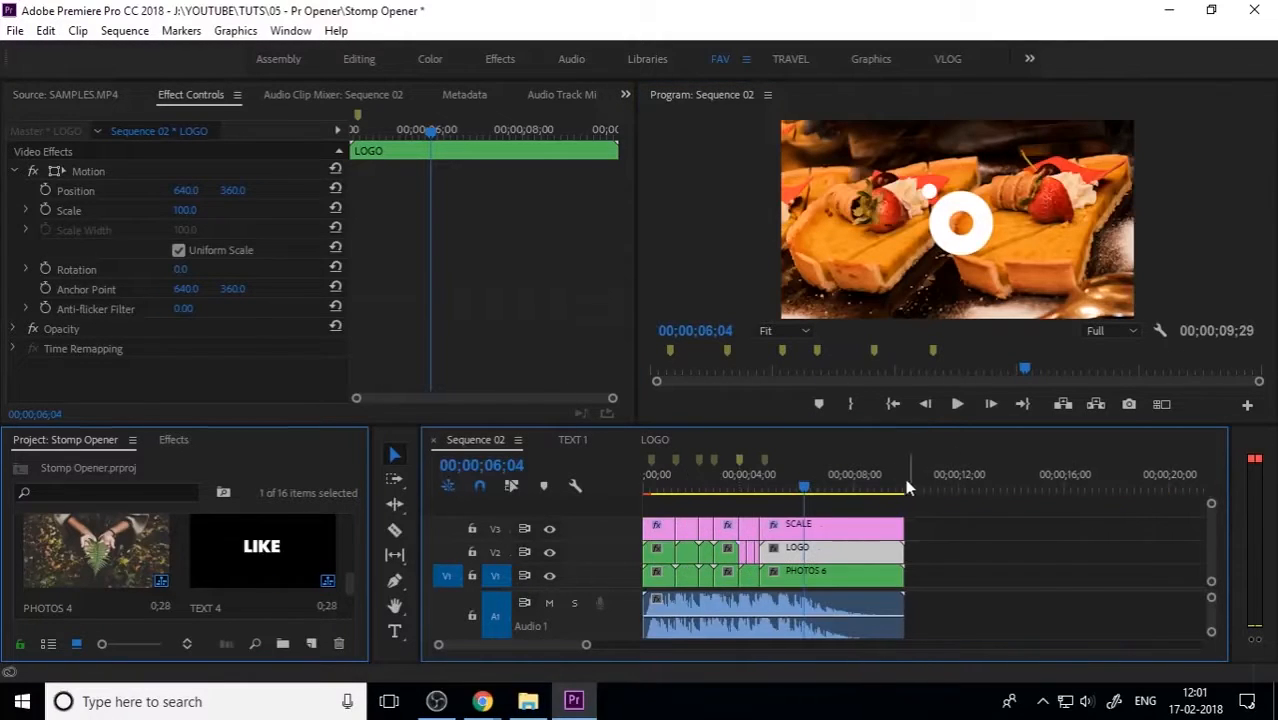
Create a Black Video and place it on V2 in the PHOTOS 6 nested sequence, covering the full length of 2.jpg.
{"action": "left_click", "coordinate": [812, 570]}
{"action": "double_click", "coordinate": [815, 573]}
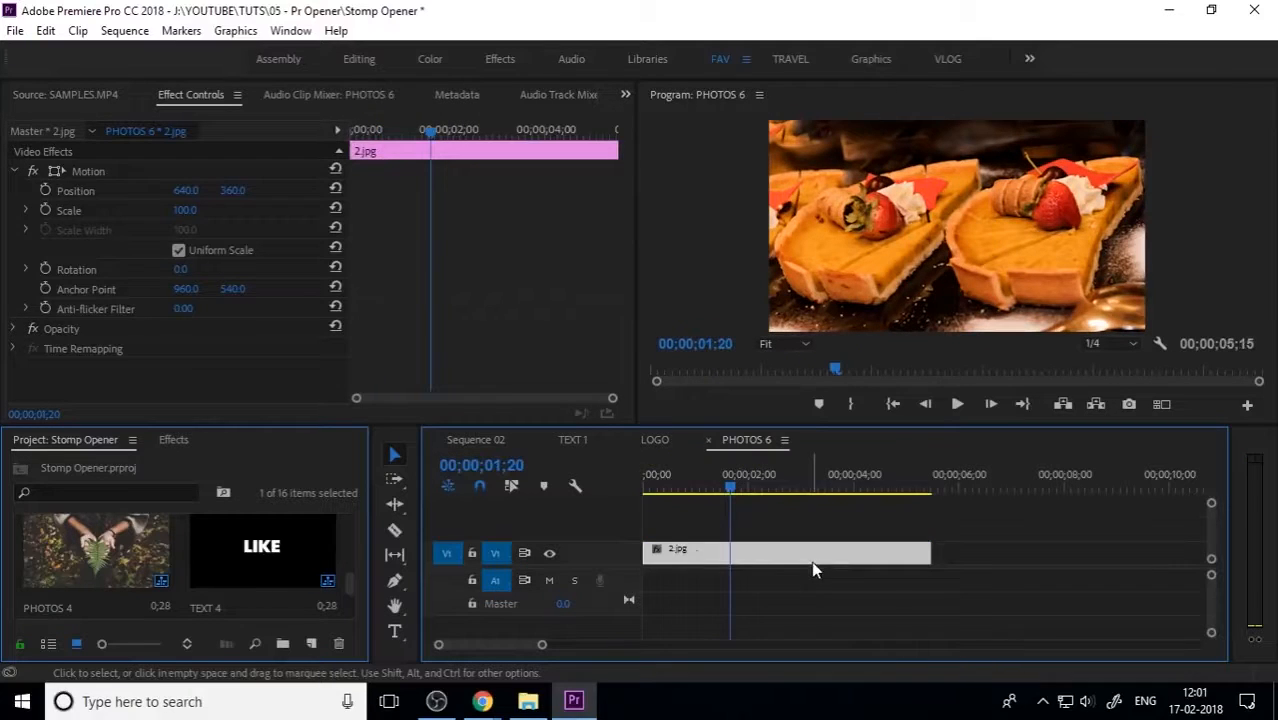
{"action": "left_click", "coordinate": [651, 580]}
{"action": "left_click", "coordinate": [311, 643]}
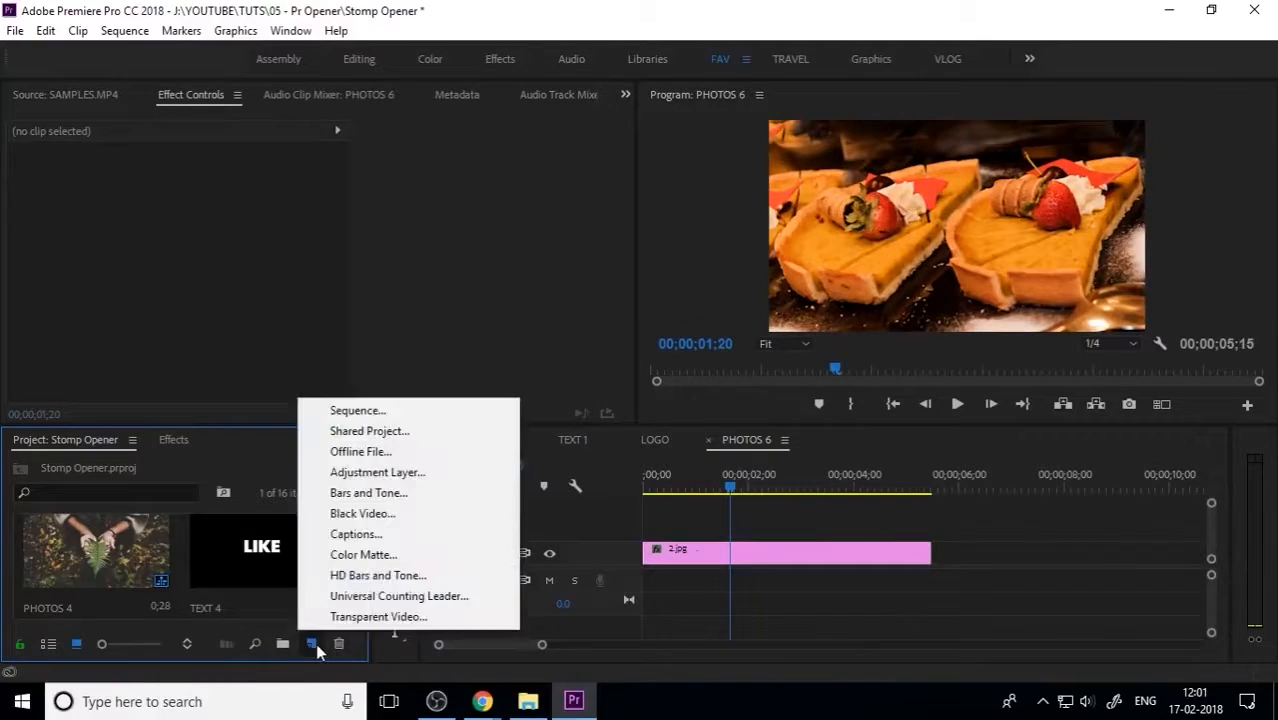
{"action": "left_click", "coordinate": [389, 514]}
{"action": "left_click", "coordinate": [646, 418]}
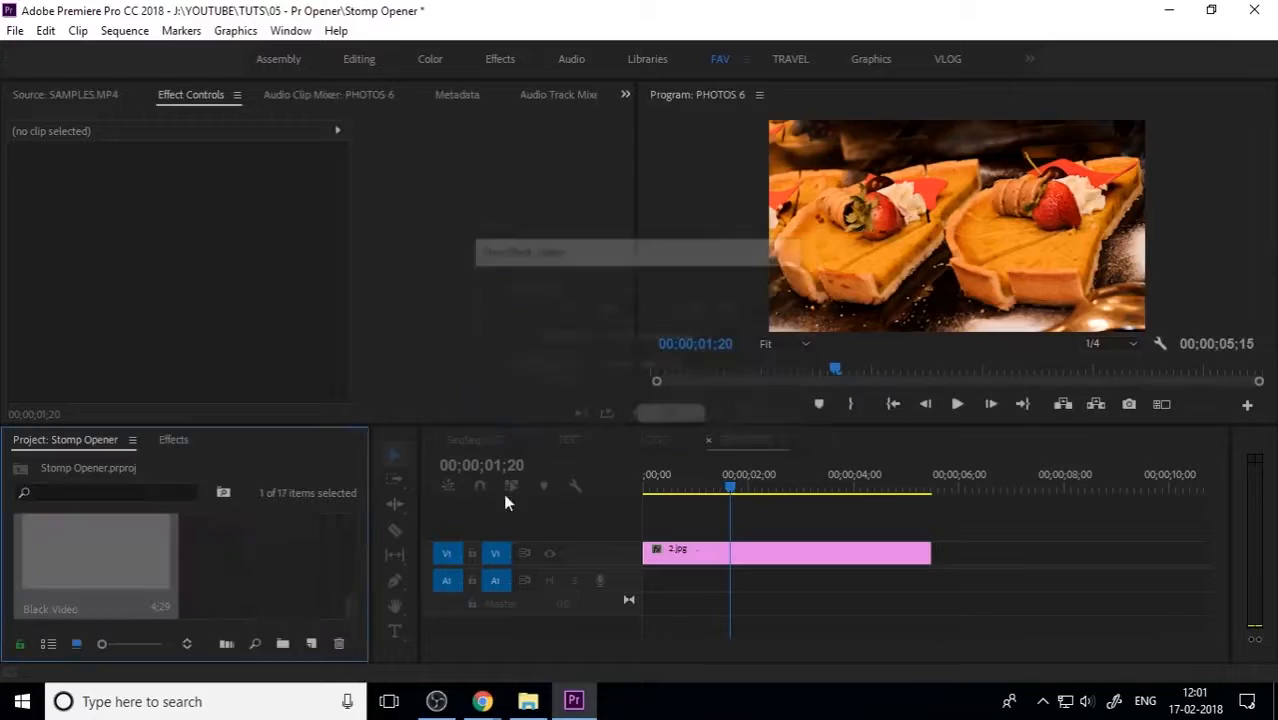
{"action": "left_click_drag", "start_coordinate": [129, 556], "coordinate": [645, 530]}
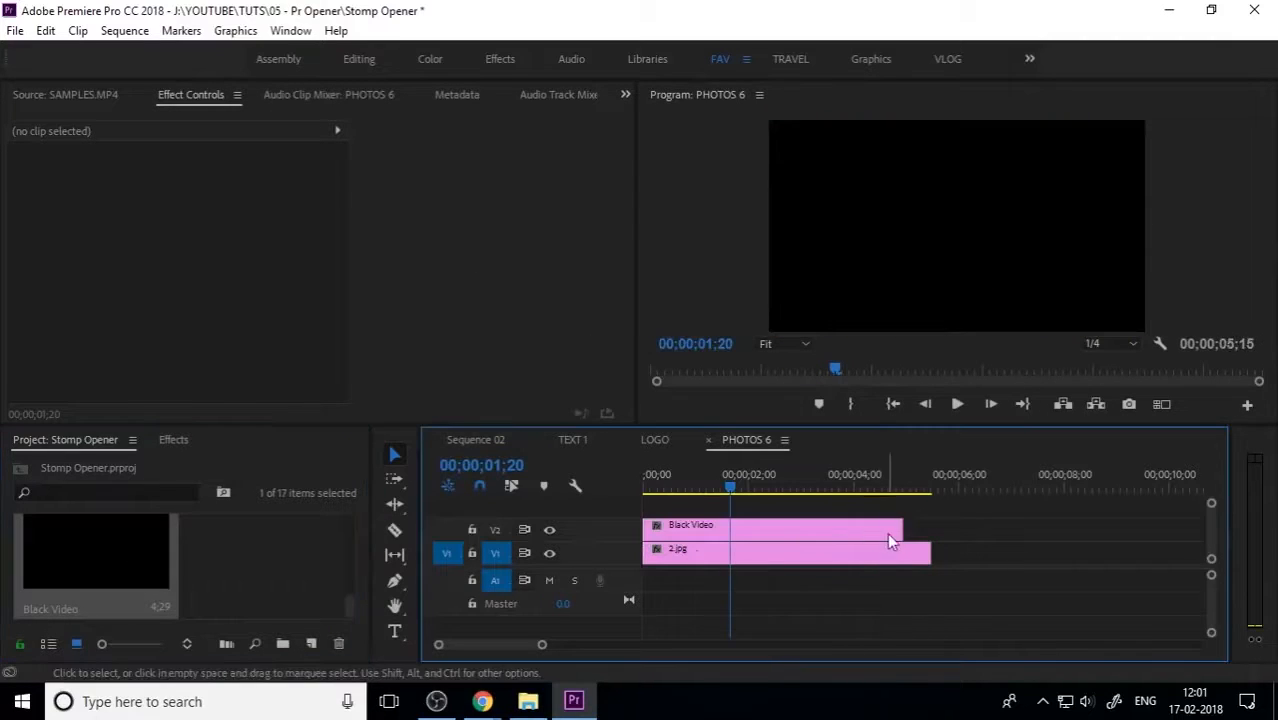
{"action": "left_click_drag", "start_coordinate": [903, 530], "coordinate": [931, 530]}
Lower the Opacity of the Black Video in PHOTOS 6 so it only darkens the photo beneath.
{"action": "left_click", "coordinate": [742, 525]}
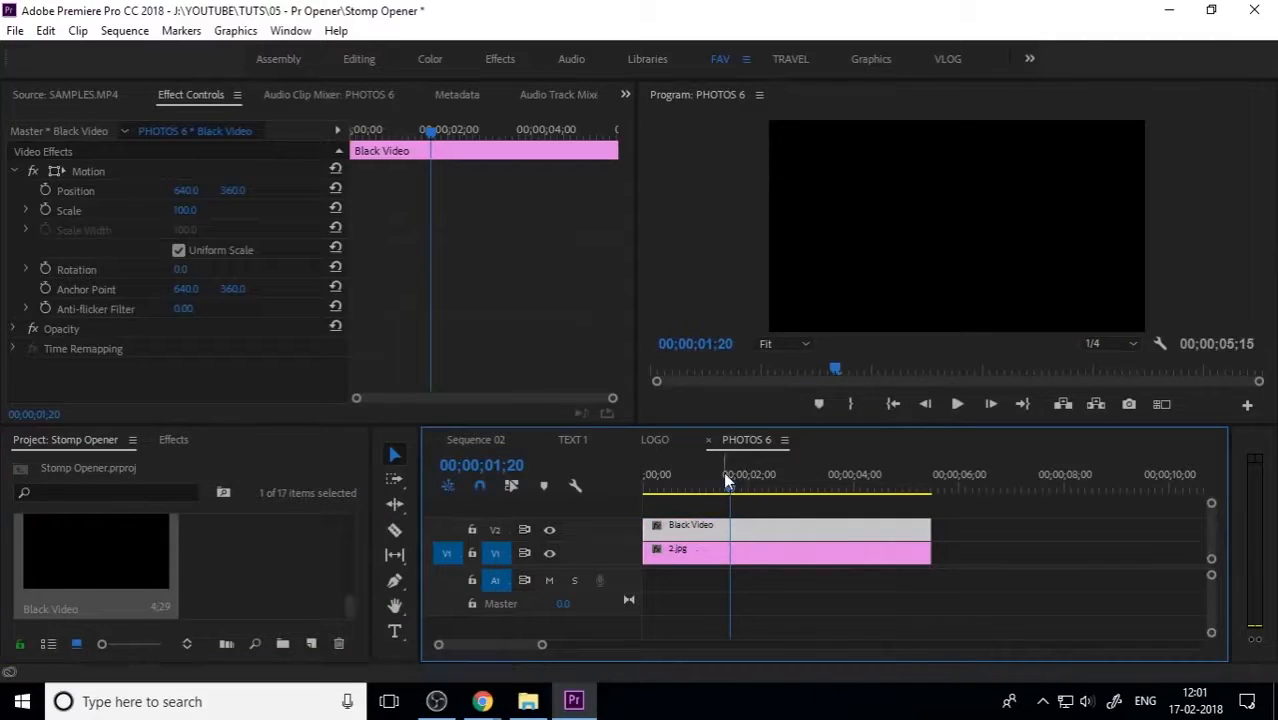
{"action": "left_click", "coordinate": [14, 328]}
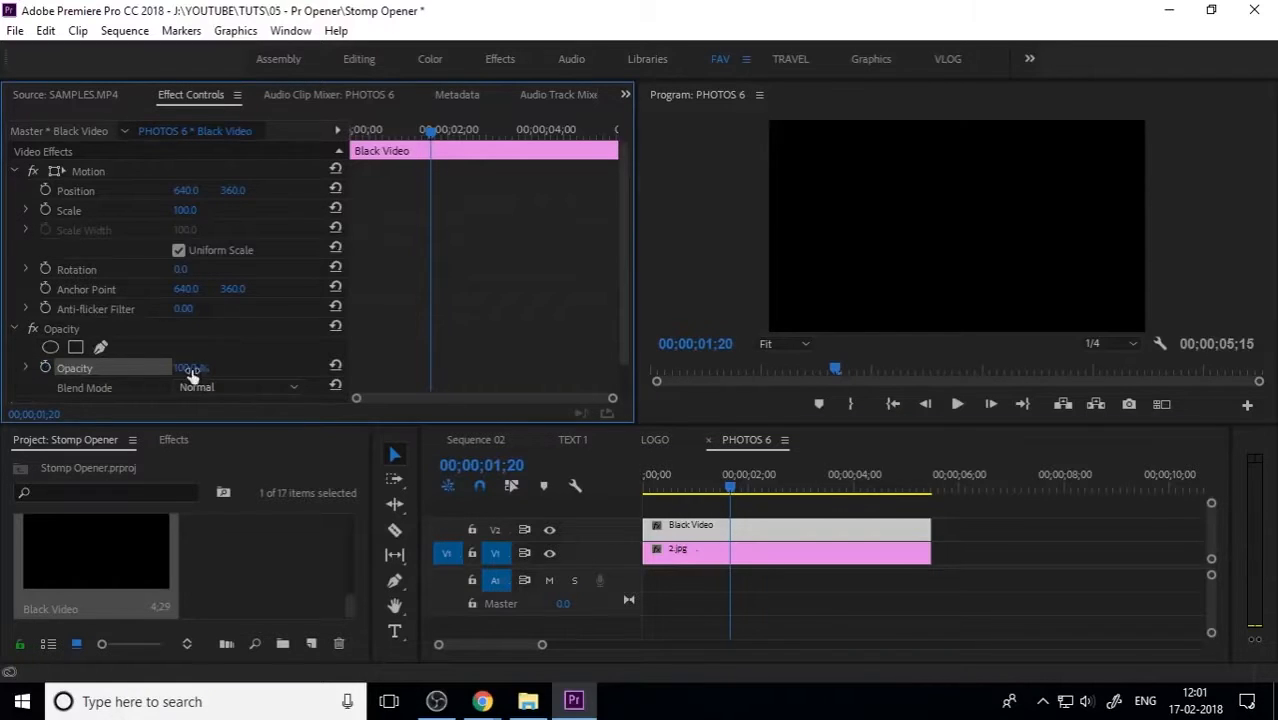
{"action": "left_click_drag", "start_coordinate": [192, 373], "coordinate": [171, 373]}
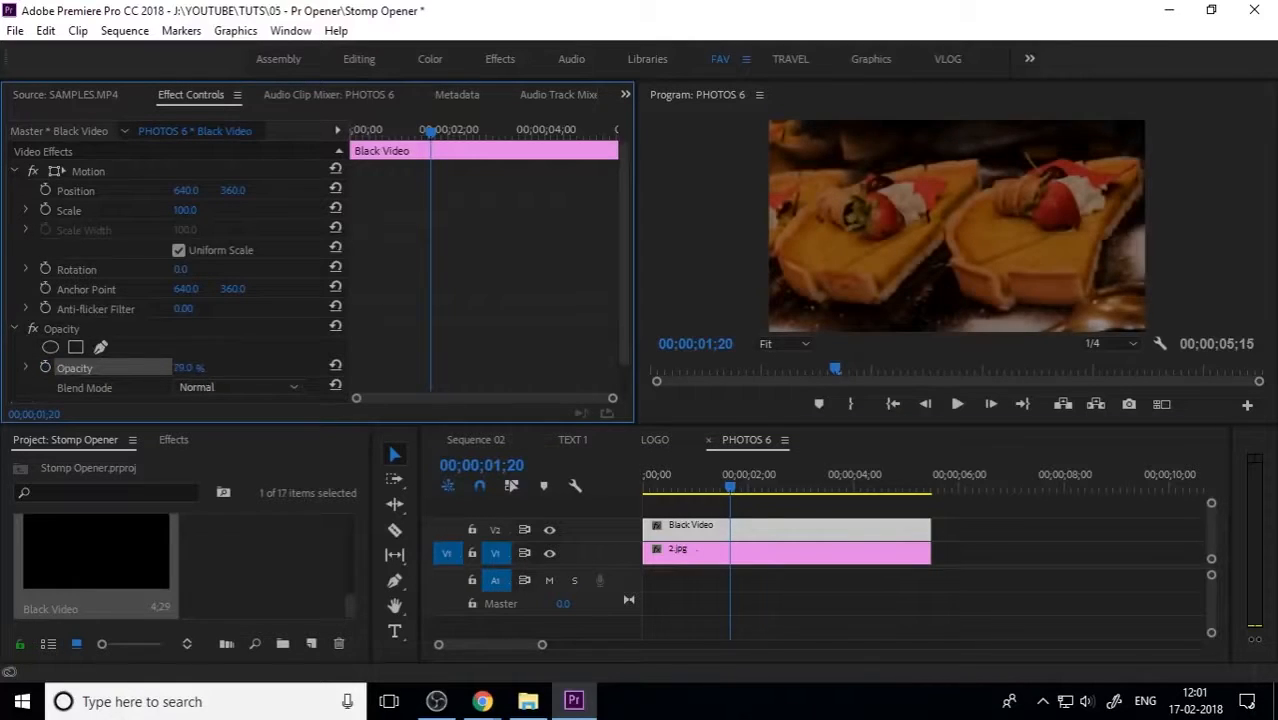
Play Sequence 02 from the start in an enlarged program view to review the whole opener.
{"action": "left_click", "coordinate": [490, 439]}
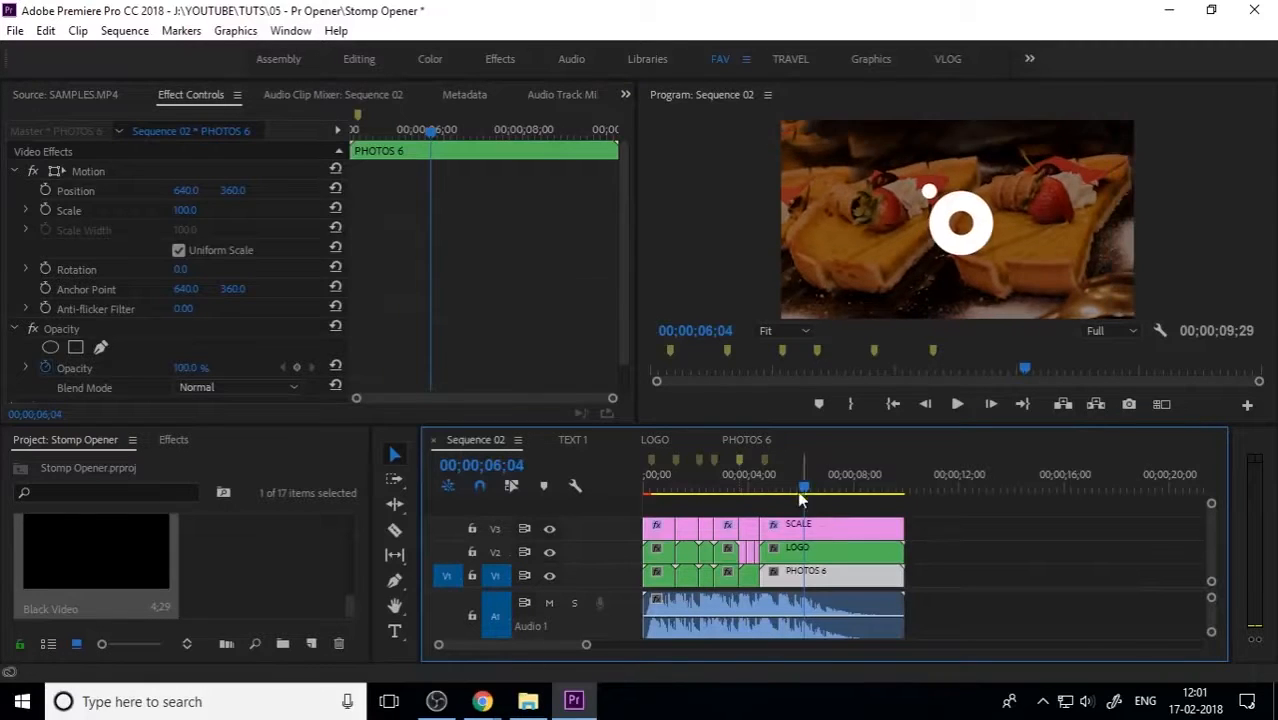
{"action": "left_click_drag", "start_coordinate": [797, 487], "coordinate": [754, 487]}
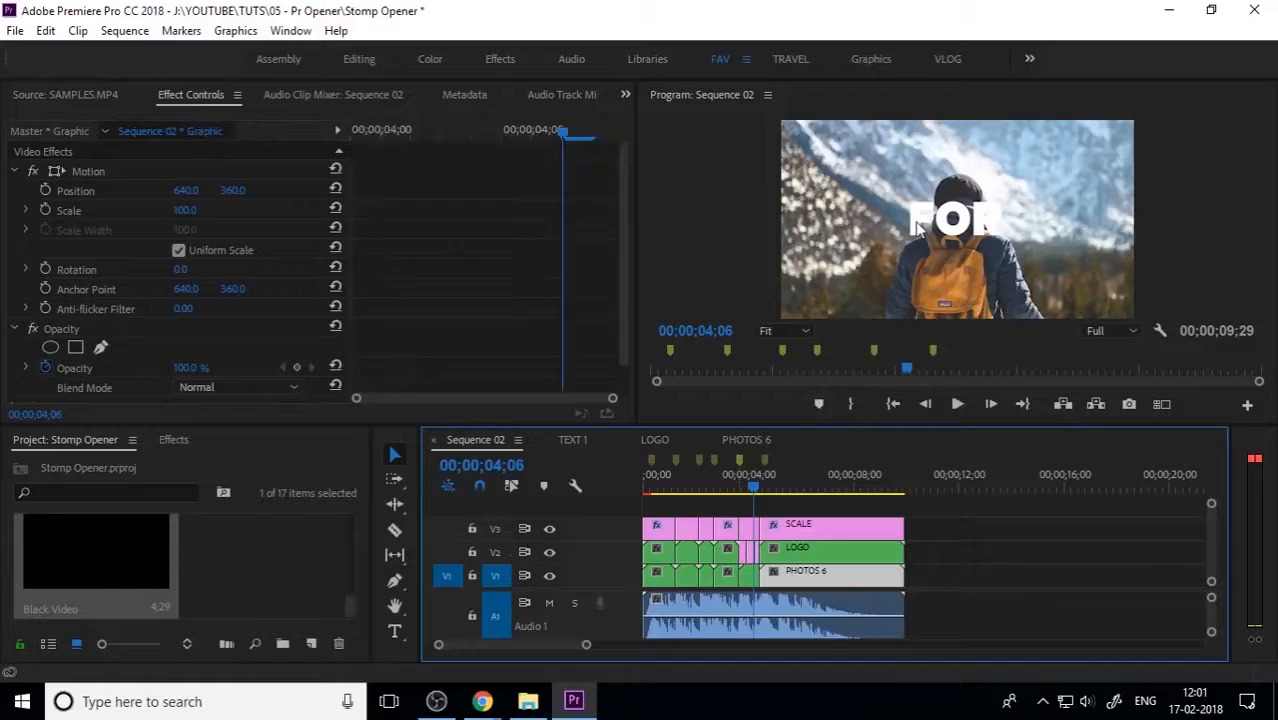
{"action": "key", "text": "grave"}
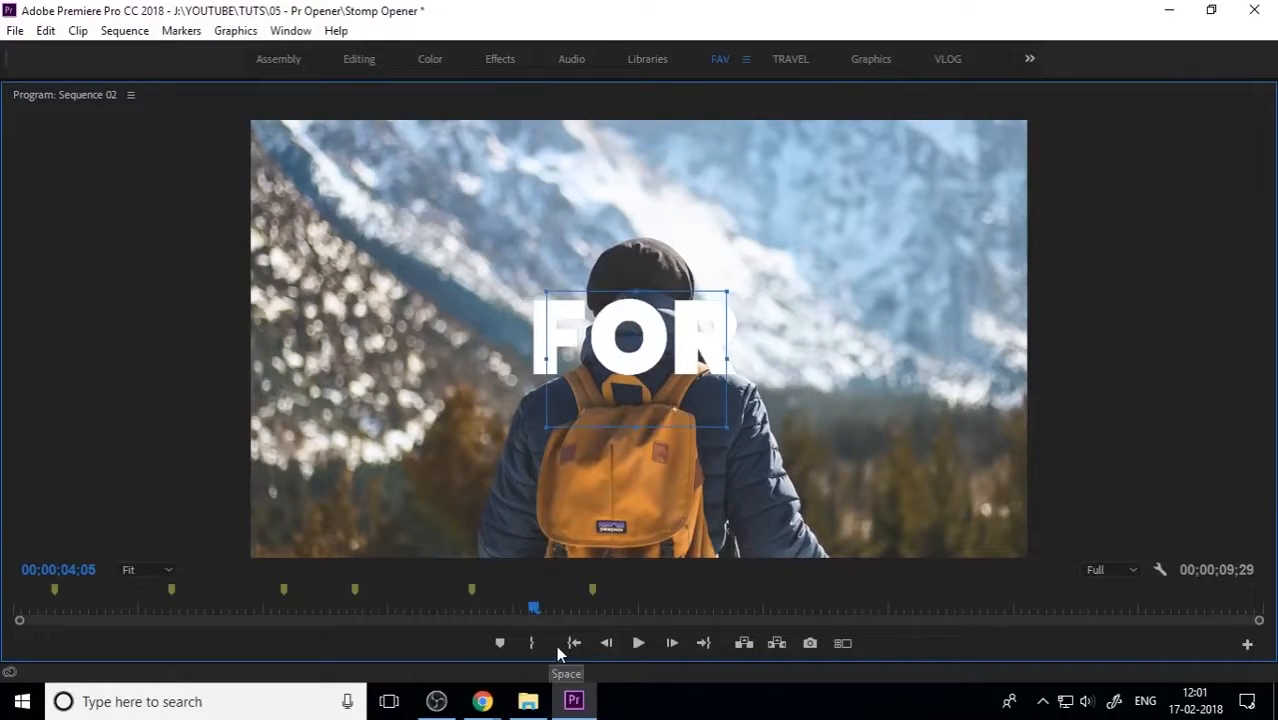
{"action": "left_click", "coordinate": [568, 646]}
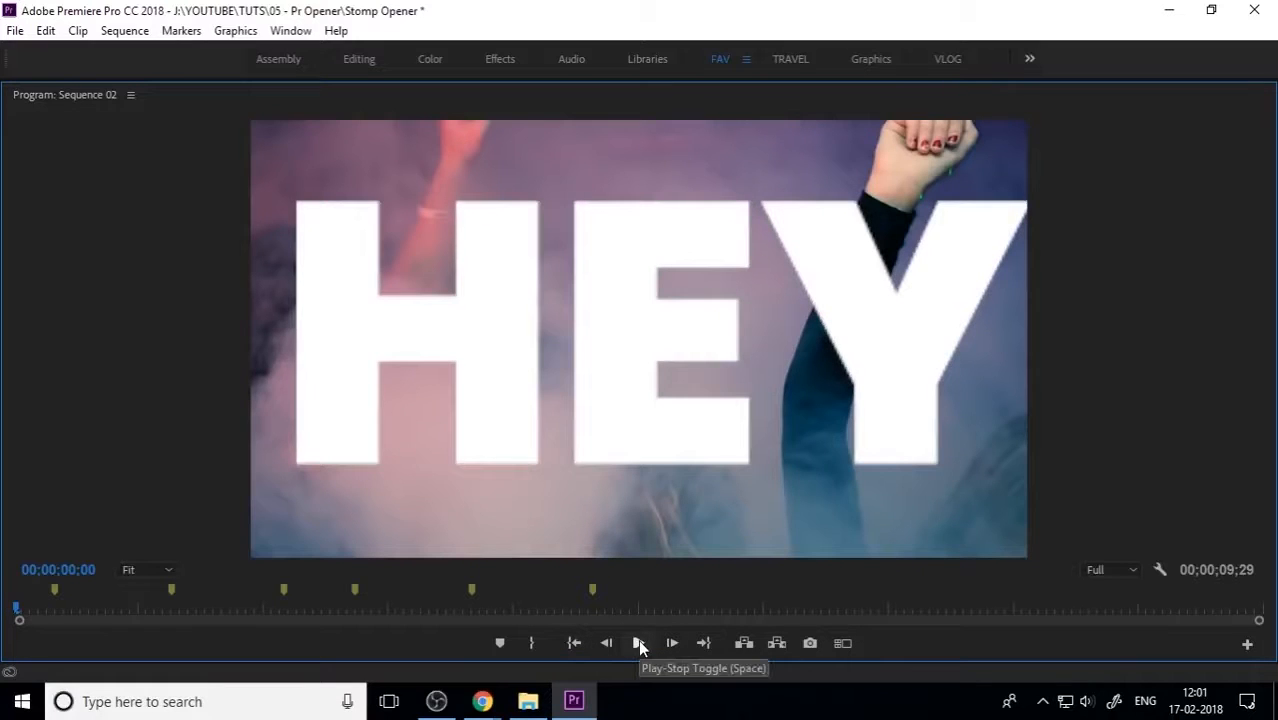
{"action": "left_click", "coordinate": [639, 641]}
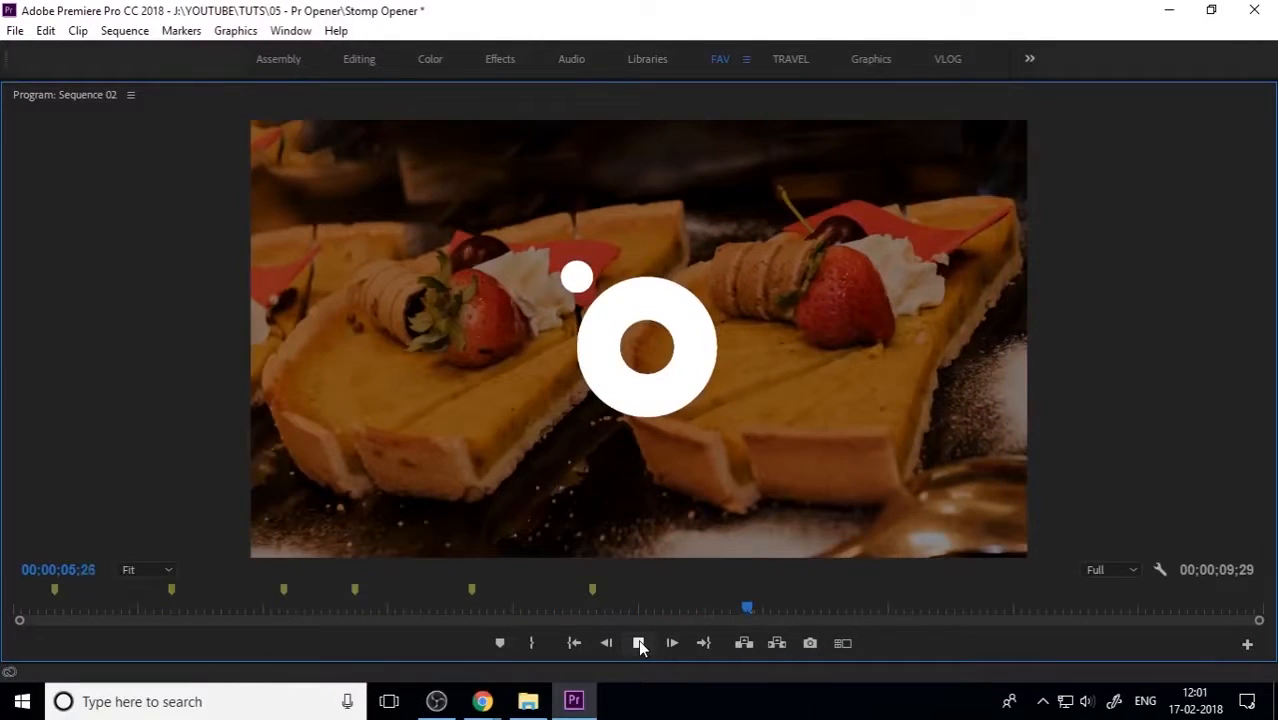
{"action": "left_click_drag", "start_coordinate": [771, 615], "coordinate": [18, 615]}
{"action": "left_click", "coordinate": [640, 644]}
{"action": "left_click", "coordinate": [640, 644]}
{"action": "key", "text": "grave"}
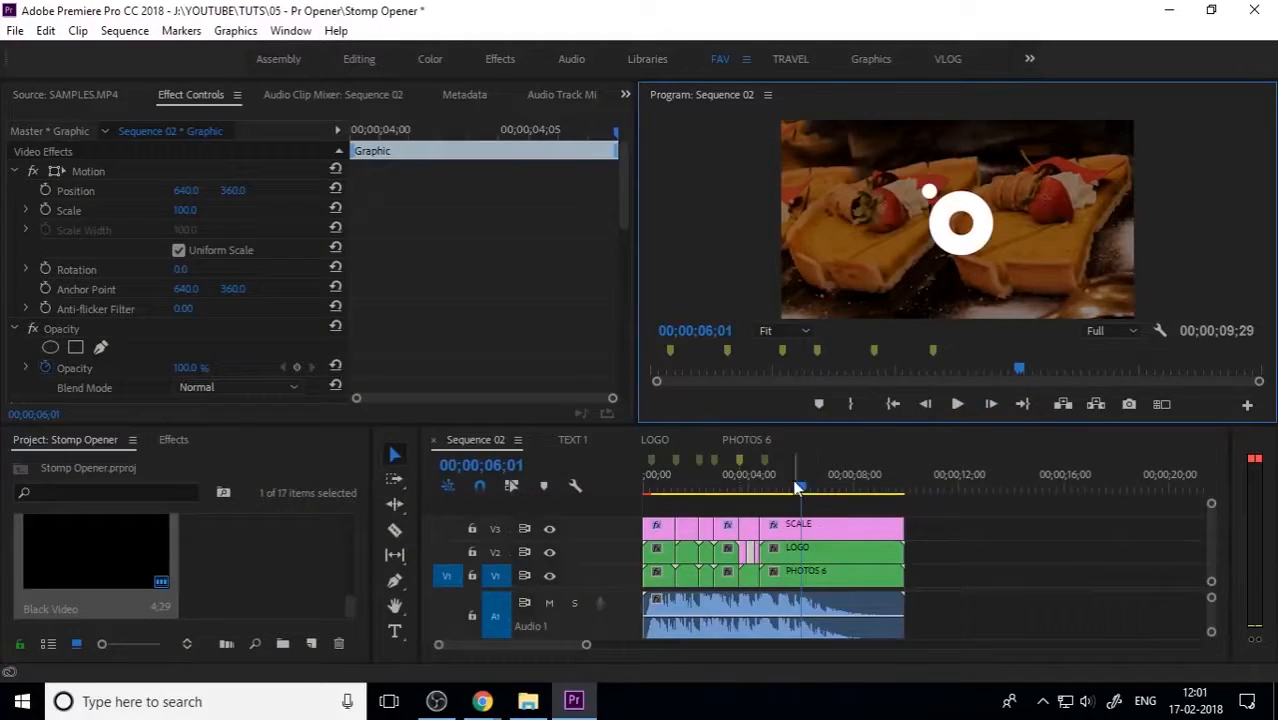
Apply the Lens Distortion effect to the first SCALE adjustment layer in Sequence 02.
{"action": "left_click_drag", "start_coordinate": [798, 490], "coordinate": [640, 497]}
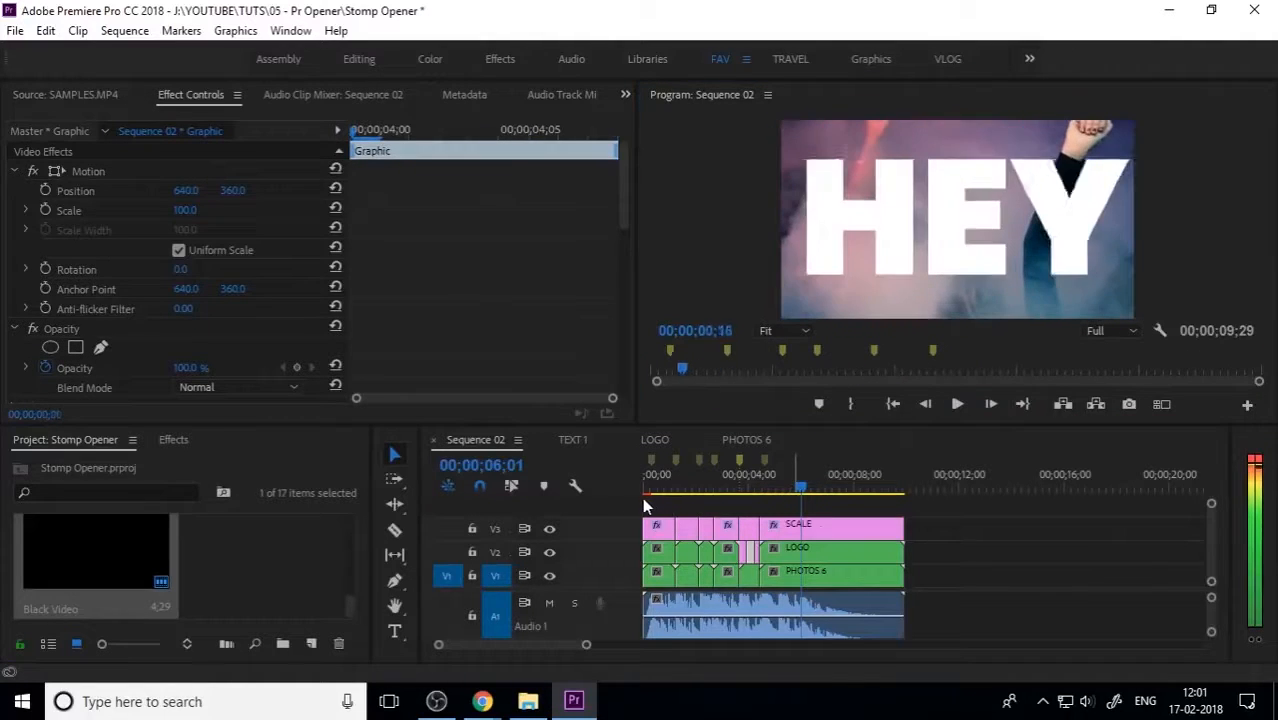
{"action": "key", "text": "equal"}
{"action": "key", "text": "equal"}
{"action": "key", "text": "equal"}
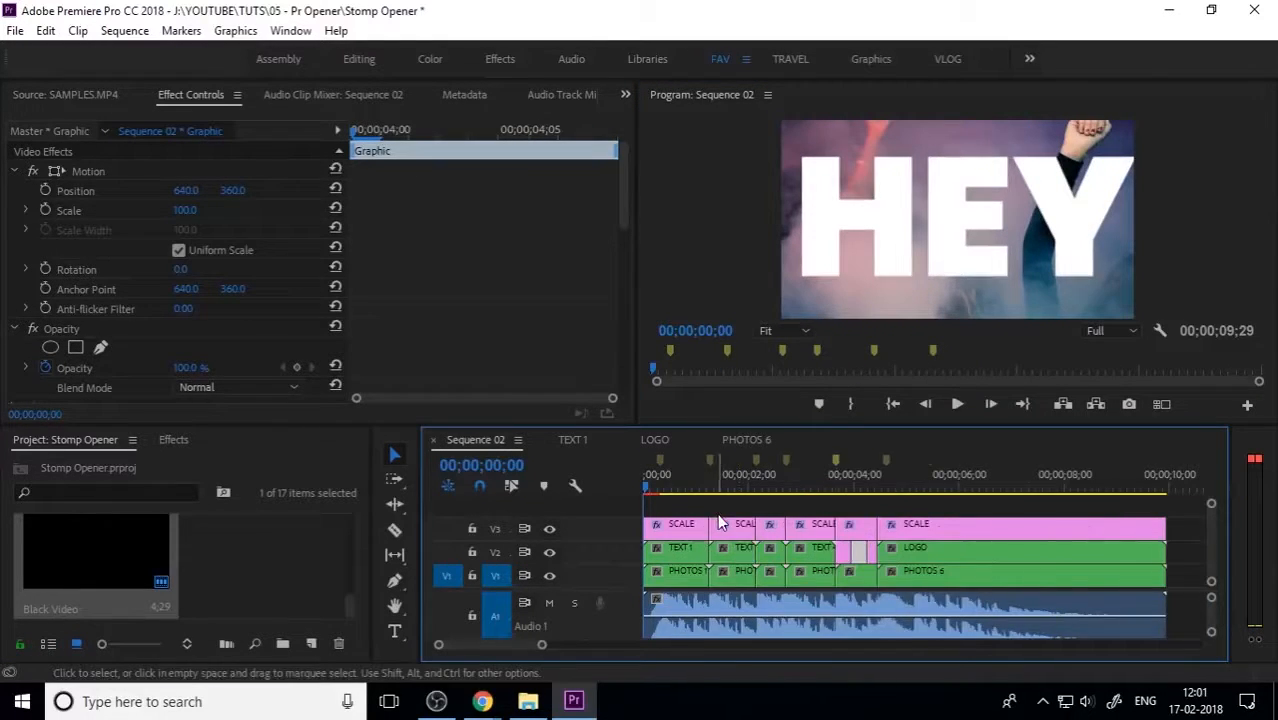
{"action": "left_click", "coordinate": [717, 524]}
{"action": "left_click", "coordinate": [173, 440]}
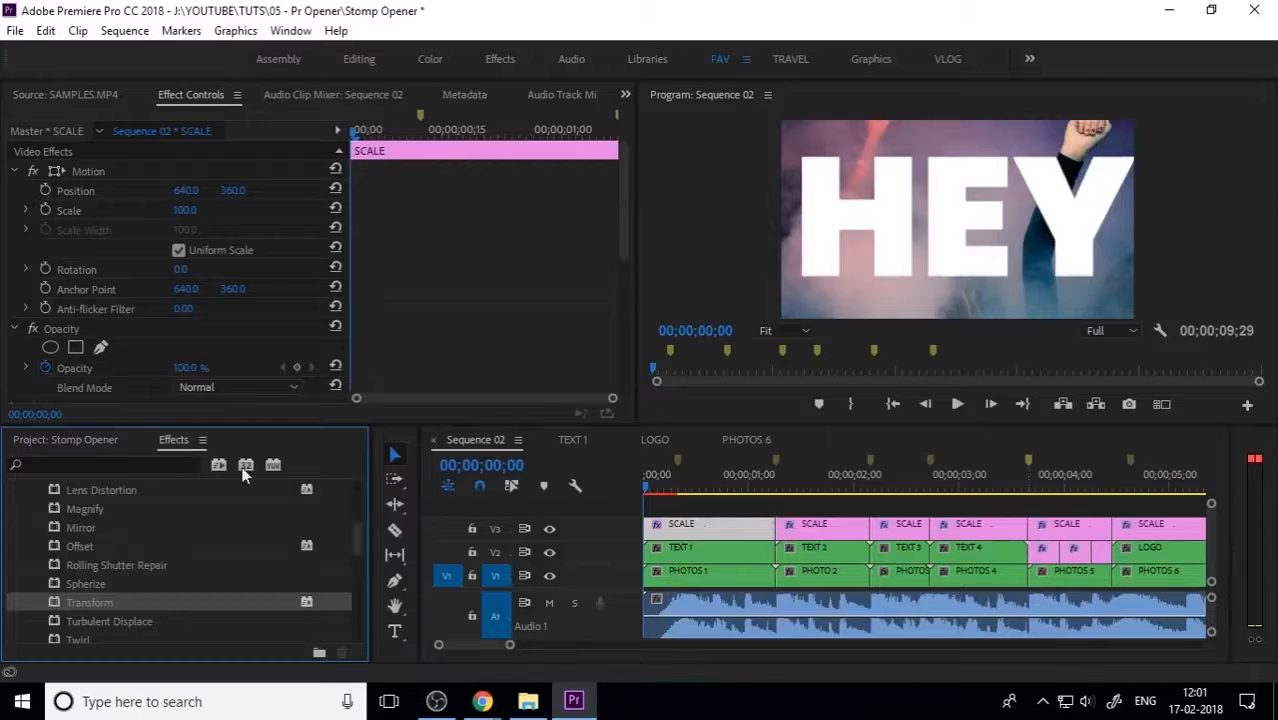
{"action": "scroll", "coordinate": [120, 580], "scroll_direction": "up", "scroll_amount": 3}
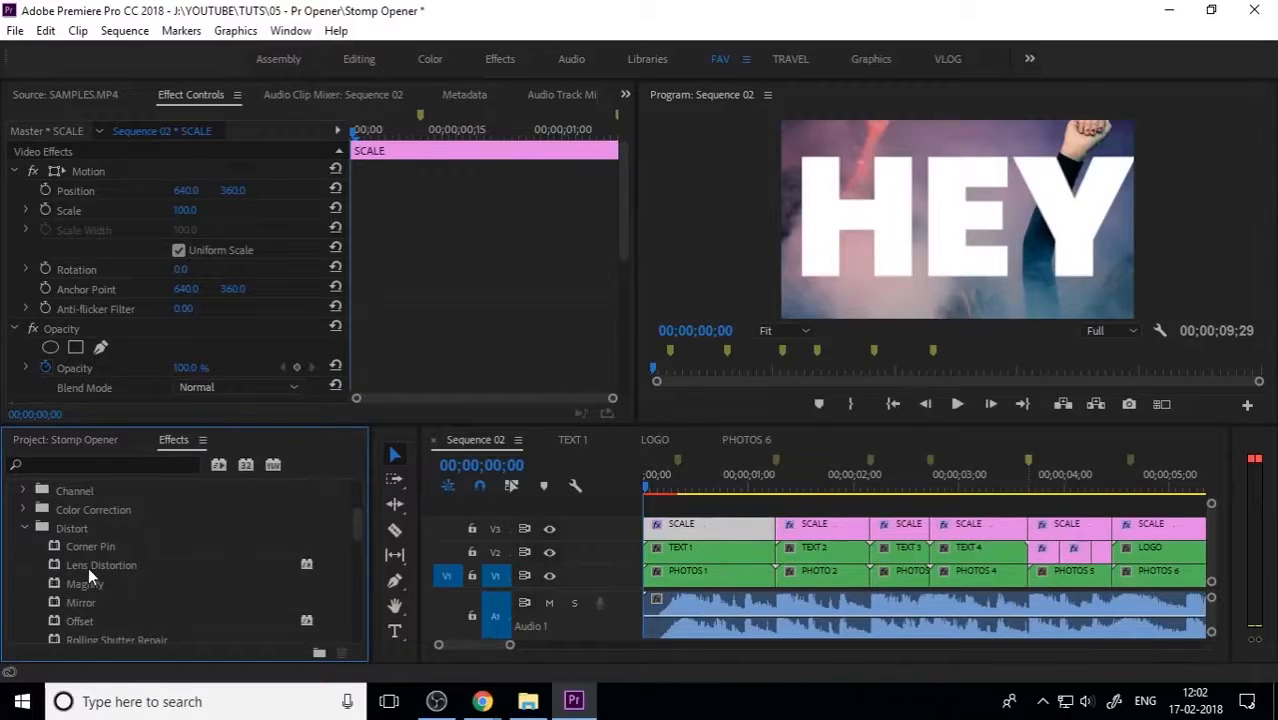
{"action": "left_click", "coordinate": [88, 567]}
{"action": "left_click_drag", "start_coordinate": [104, 564], "coordinate": [724, 531]}
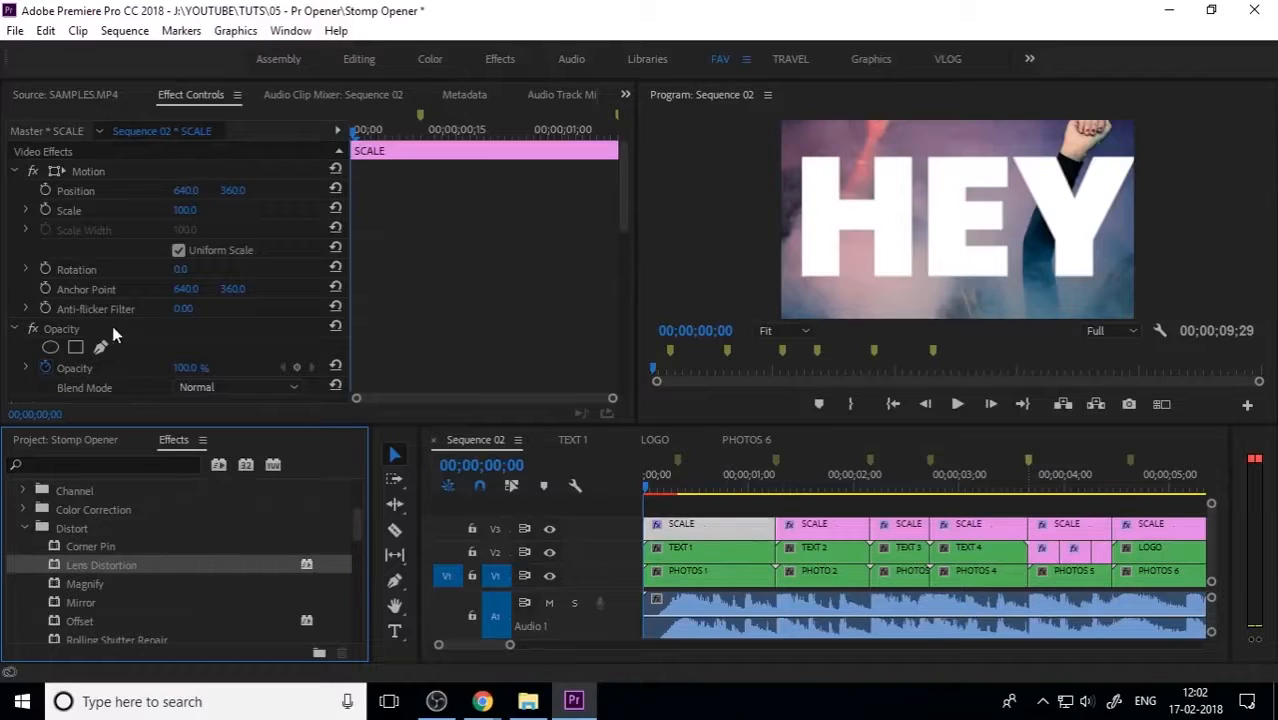
Set Lens Distortion Curvature to -74 on the first SCALE layer with a keyframe at 00;00;00;00.
{"action": "scroll", "coordinate": [157, 331], "scroll_direction": "down", "scroll_amount": 2}
{"action": "left_click", "coordinate": [14, 272]}
{"action": "scroll", "coordinate": [24, 190], "scroll_direction": "up", "scroll_amount": 2}
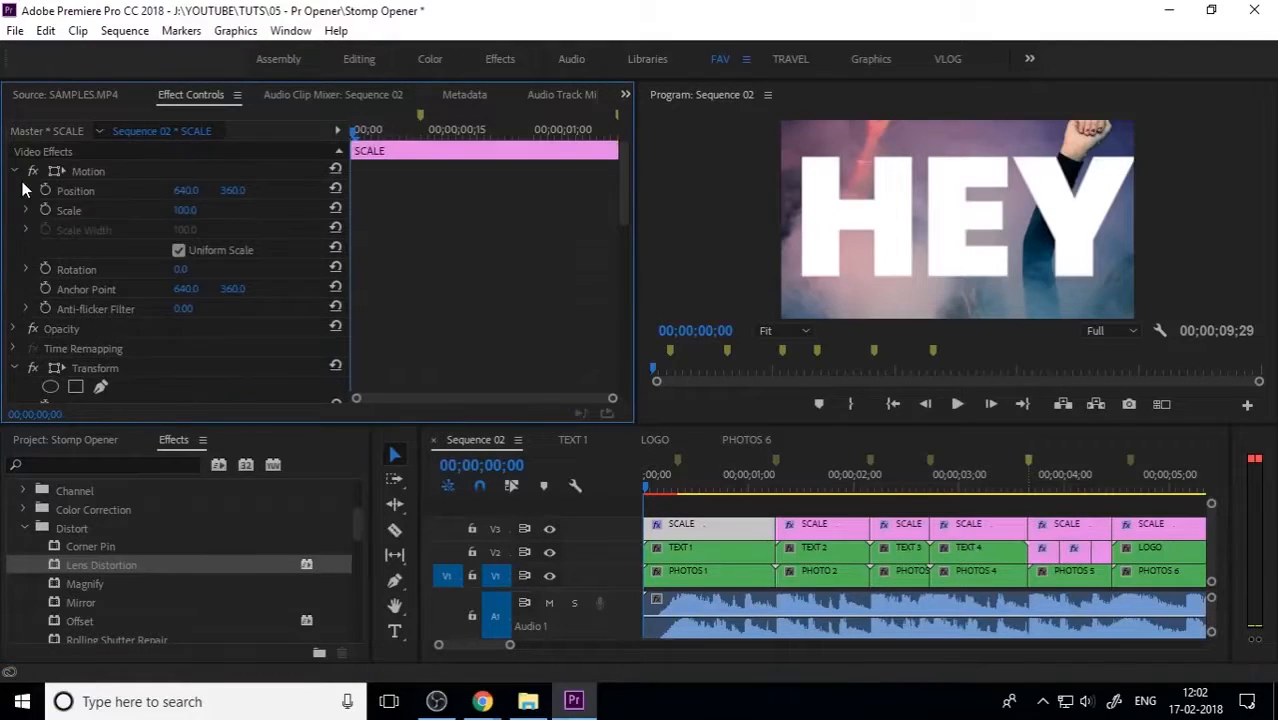
{"action": "left_click", "coordinate": [12, 172]}
{"action": "left_click", "coordinate": [14, 232]}
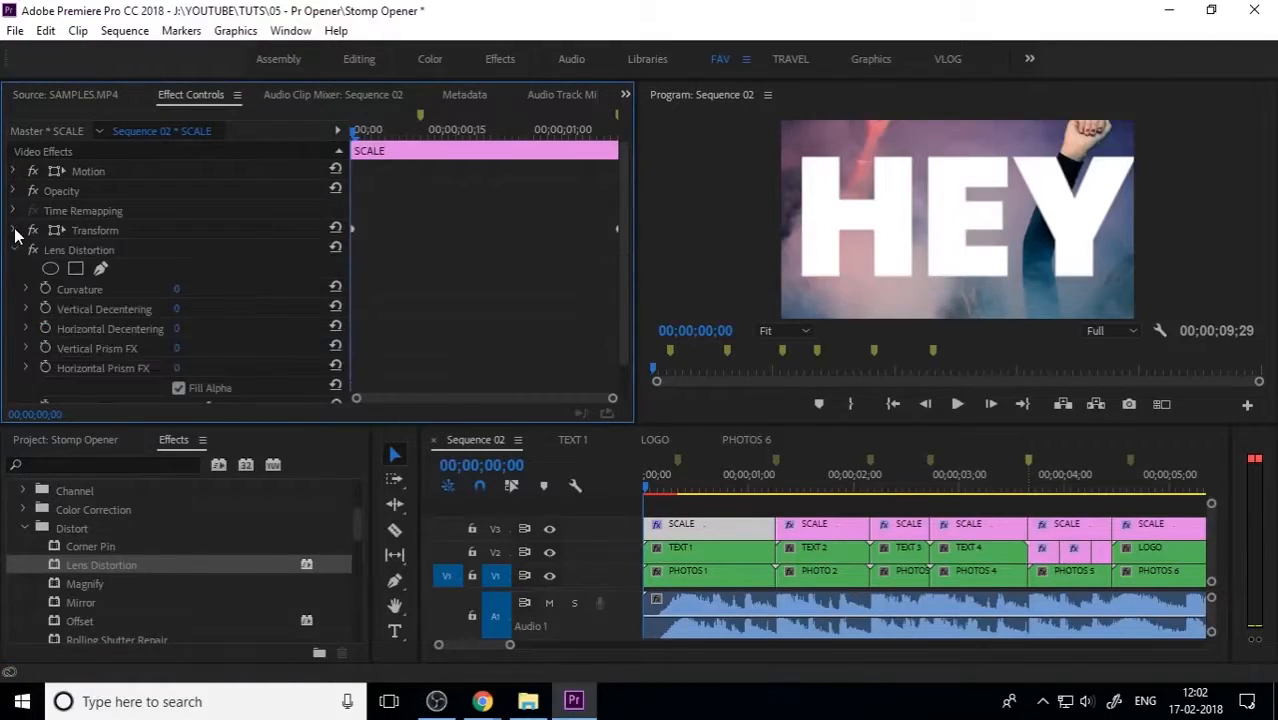
{"action": "left_click_drag", "start_coordinate": [467, 129], "coordinate": [300, 162]}
{"action": "left_click_drag", "start_coordinate": [177, 289], "coordinate": [354, 330]}
{"action": "left_click", "coordinate": [45, 288]}
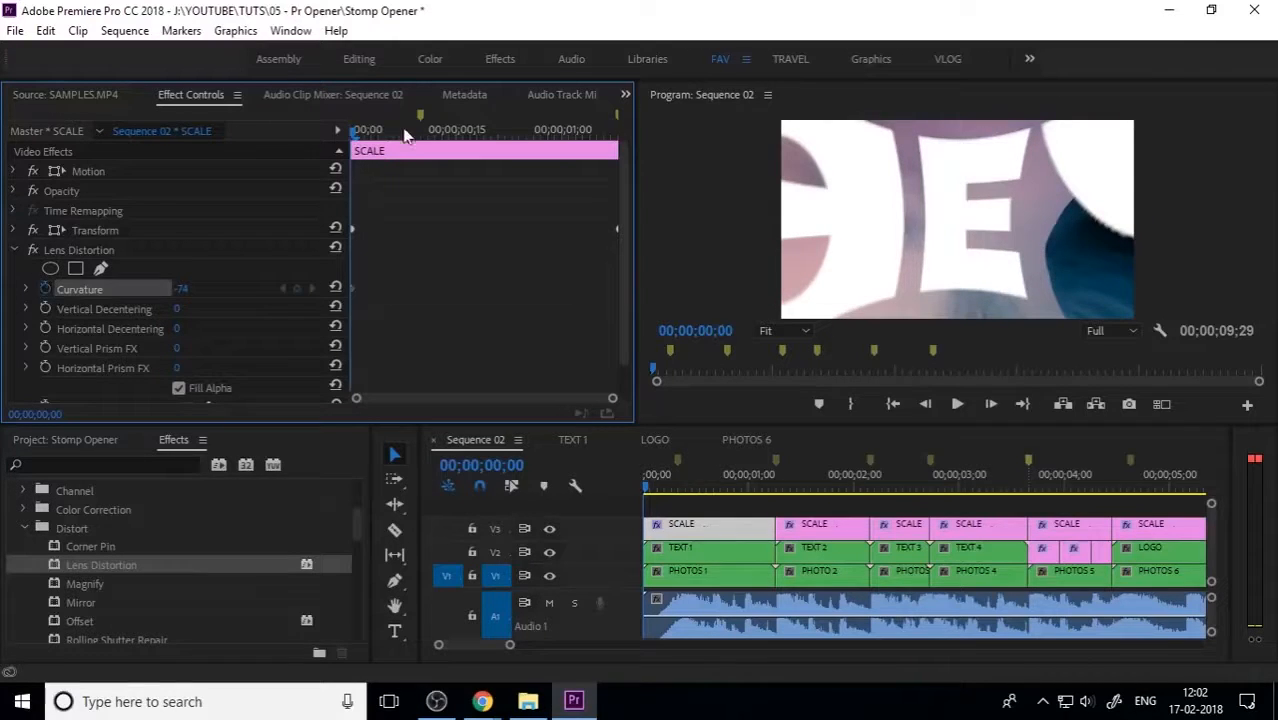
Add a Curvature keyframe of 0 at 00;00;00;12 and move it earlier, closer to the first keyframe.
{"action": "left_click", "coordinate": [434, 129]}
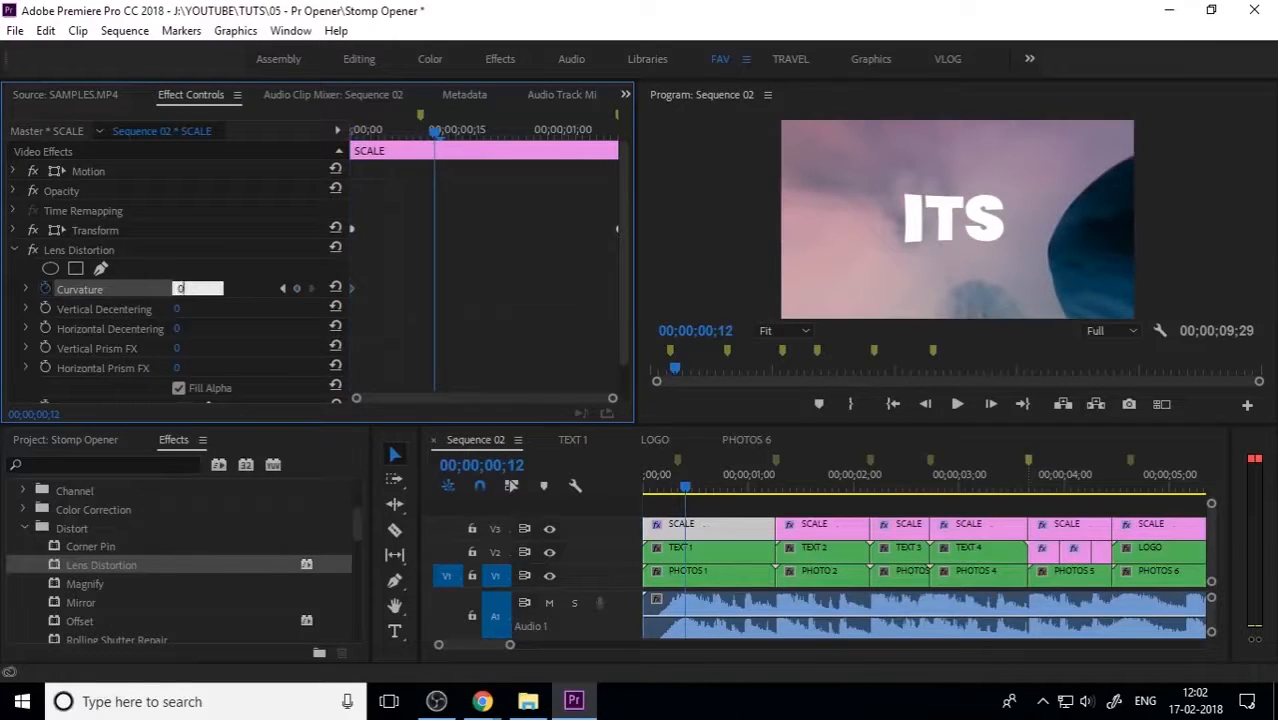
{"action": "key", "text": "Return"}
{"action": "left_click", "coordinate": [431, 293]}
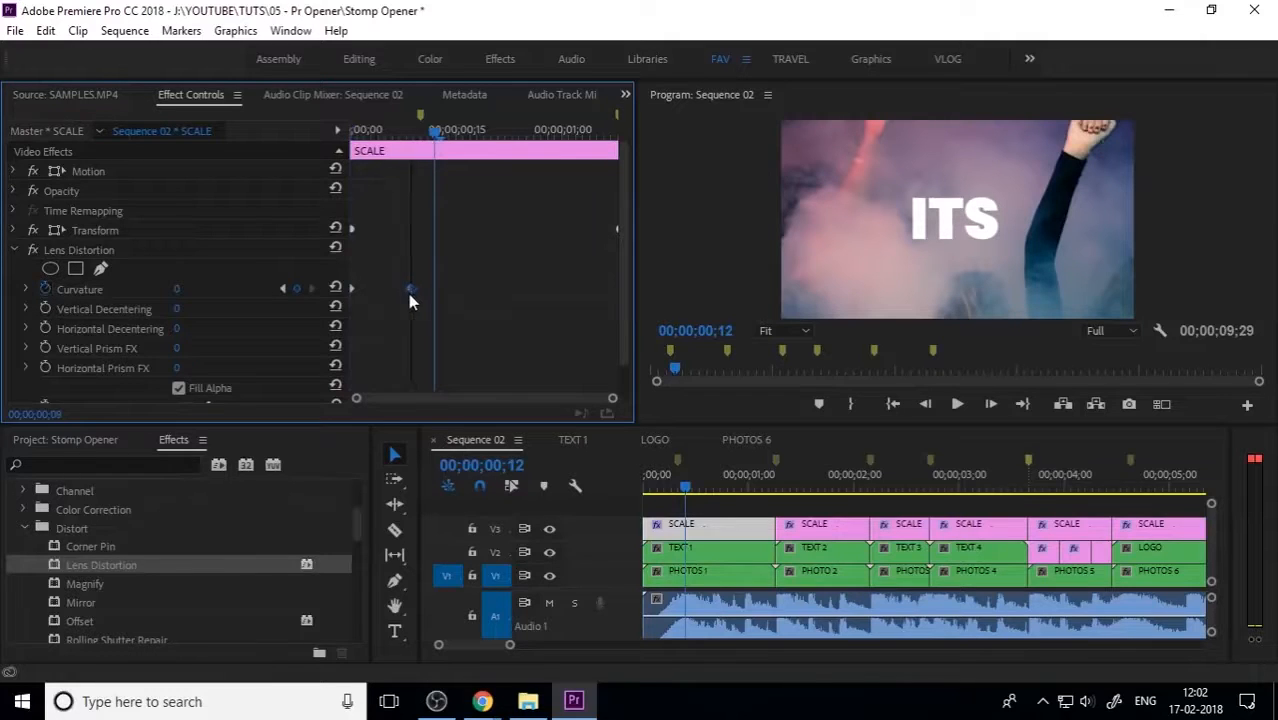
{"action": "left_click_drag", "start_coordinate": [415, 137], "coordinate": [310, 169]}
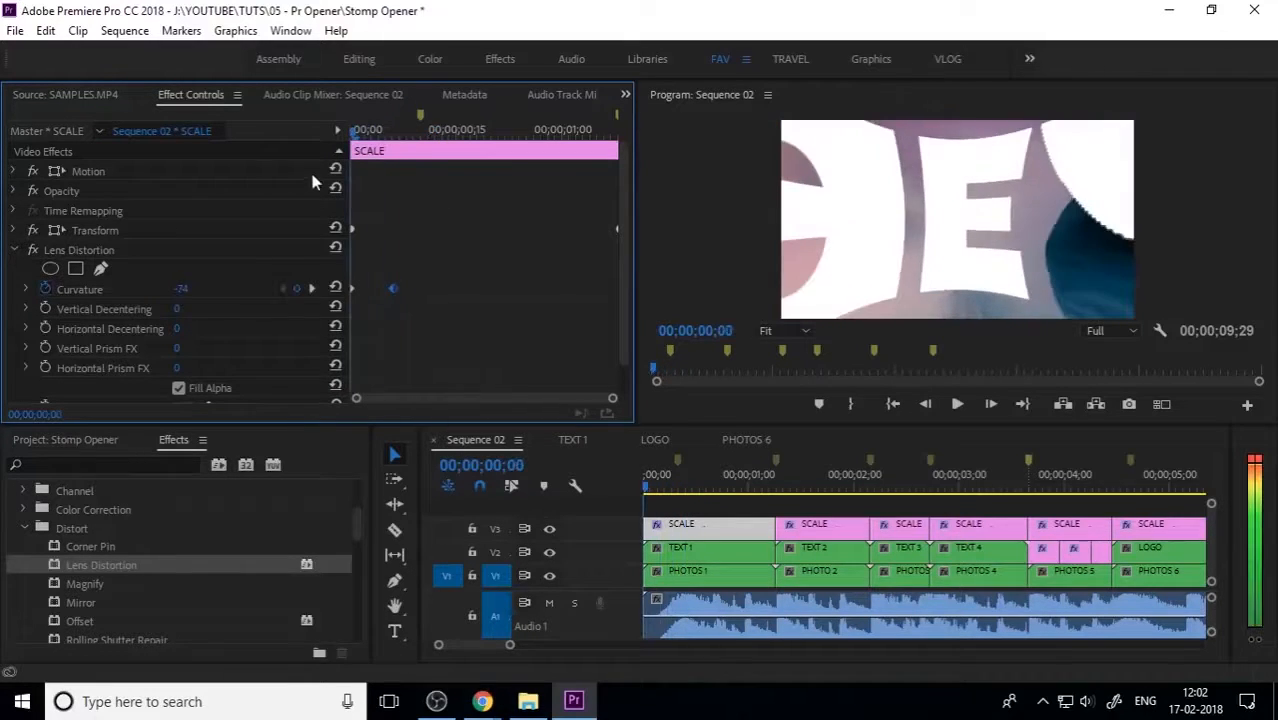
Change both Curvature keyframes to Bezier interpolation and move the second one to the end of the first SCALE layer.
{"action": "right_click", "coordinate": [391, 290]}
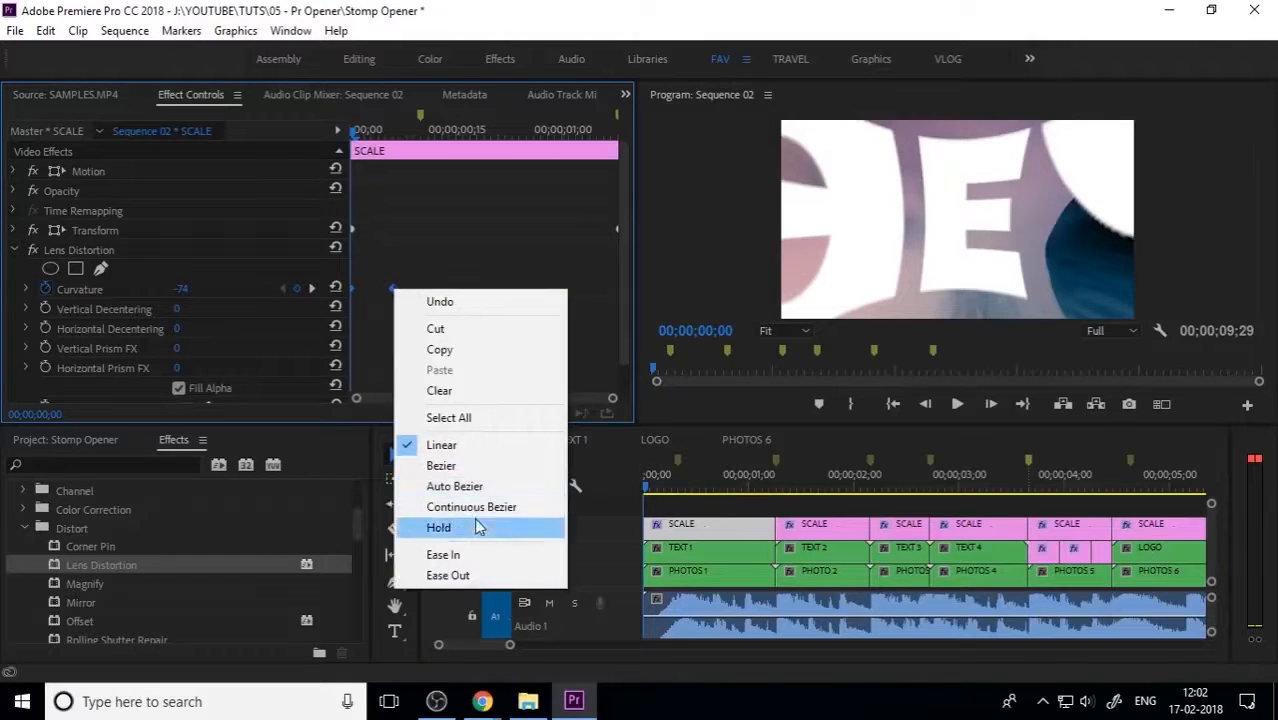
{"action": "left_click", "coordinate": [441, 466]}
{"action": "left_click", "coordinate": [26, 290]}
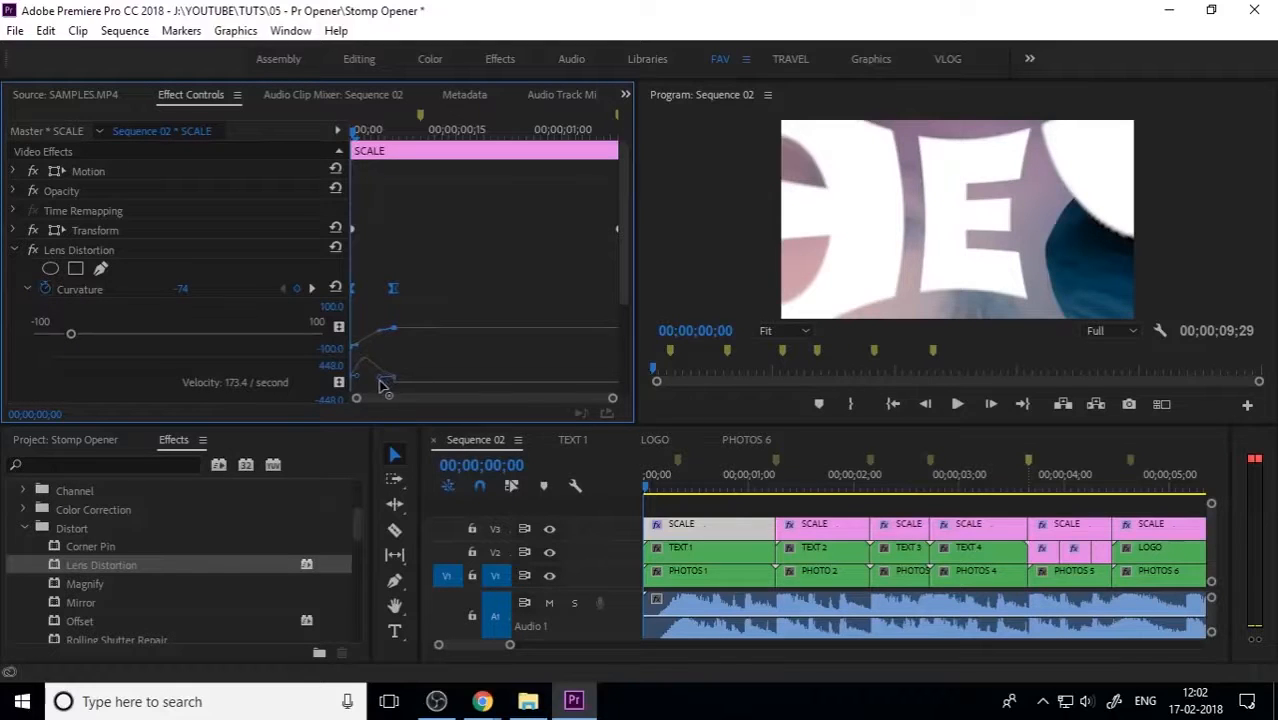
{"action": "left_click", "coordinate": [28, 288]}
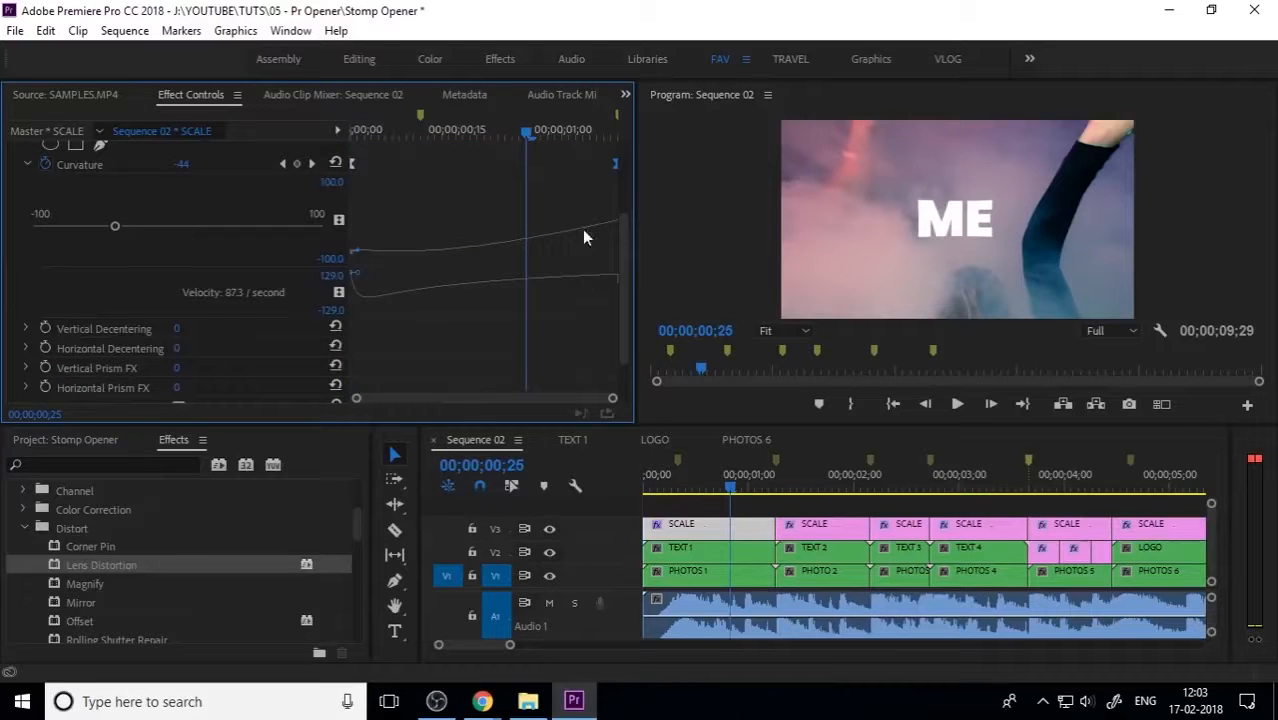
Play Sequence 02 from the start to check the lens distortion on the first title.
{"action": "left_click_drag", "start_coordinate": [487, 133], "coordinate": [270, 167]}
{"action": "key", "text": "space"}
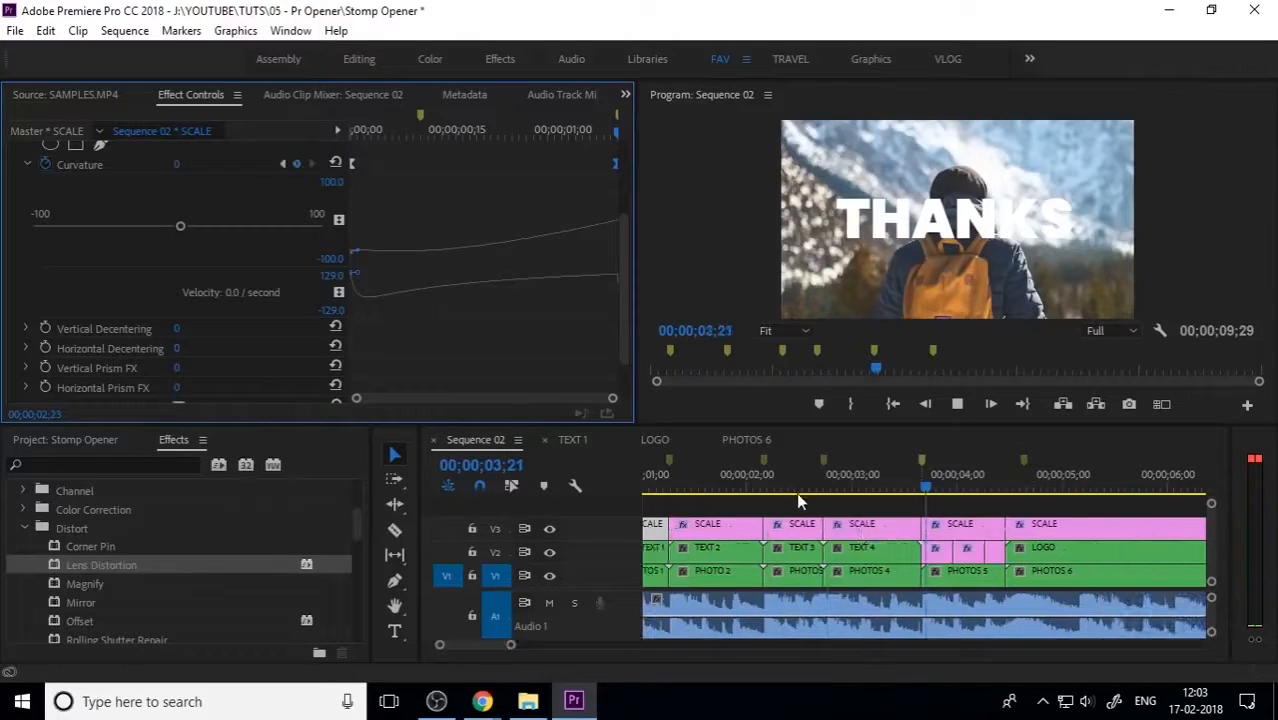
{"action": "key", "text": "space"}
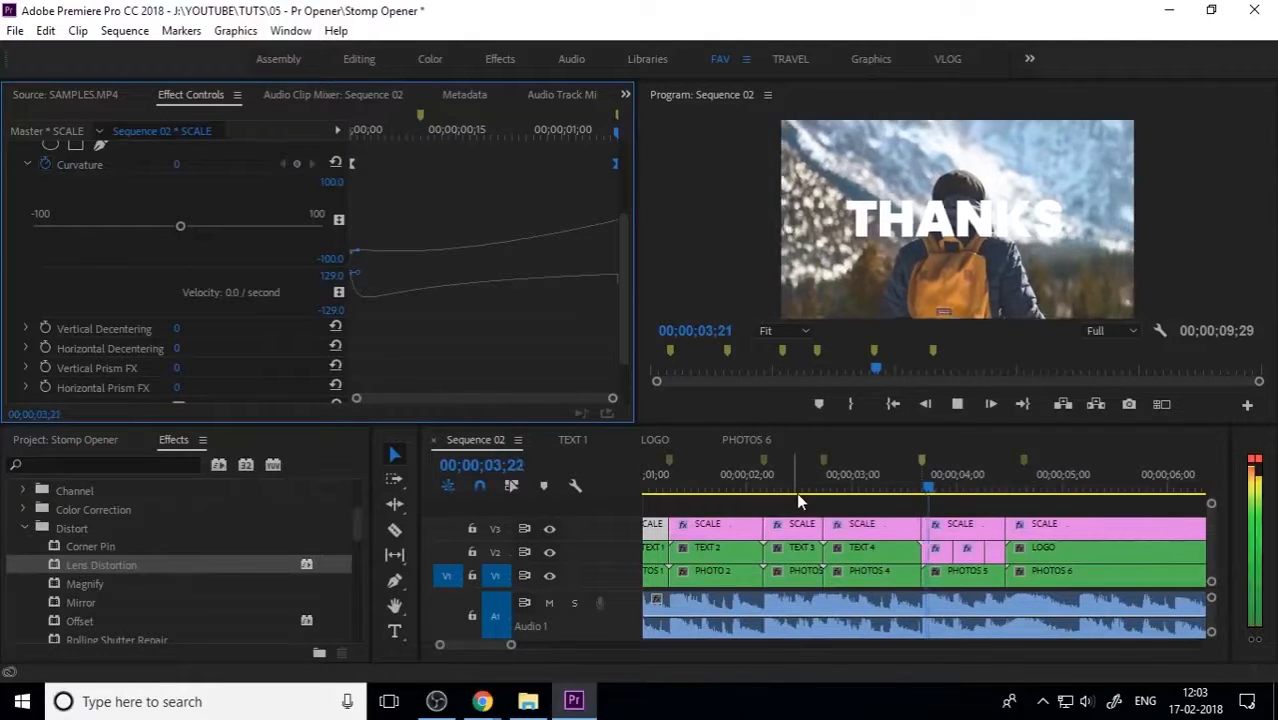